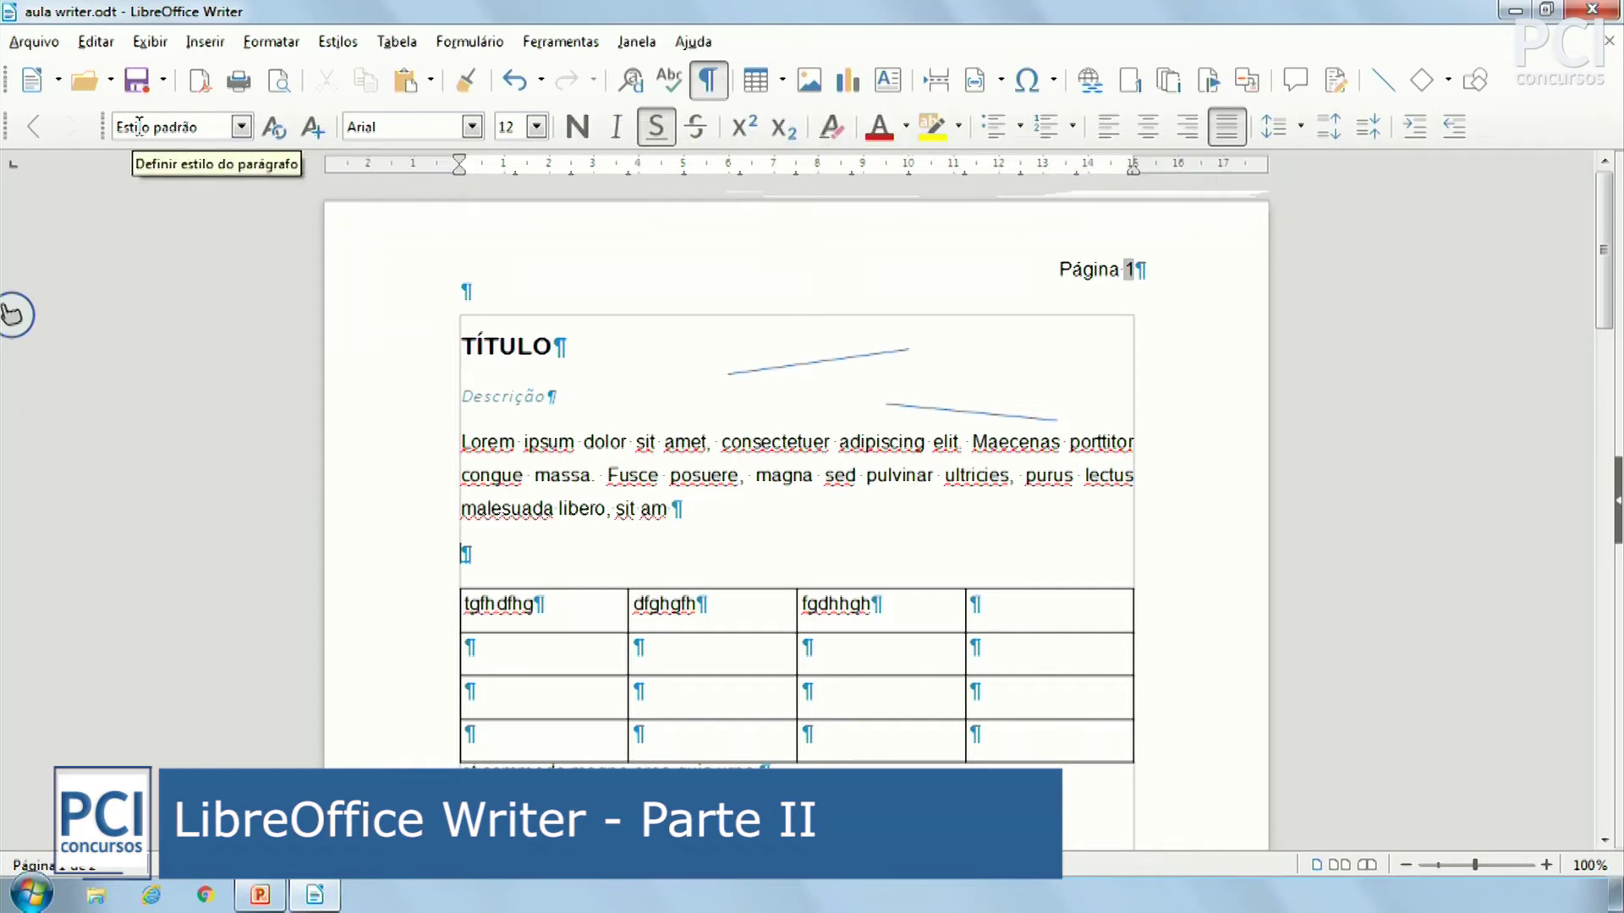
# Step: Examine the paragraph styles available for the TÍTULO heading at the start of the document
pyautogui.click(732, 374)
pyautogui.click(638, 362)
pyautogui.click(528, 345)
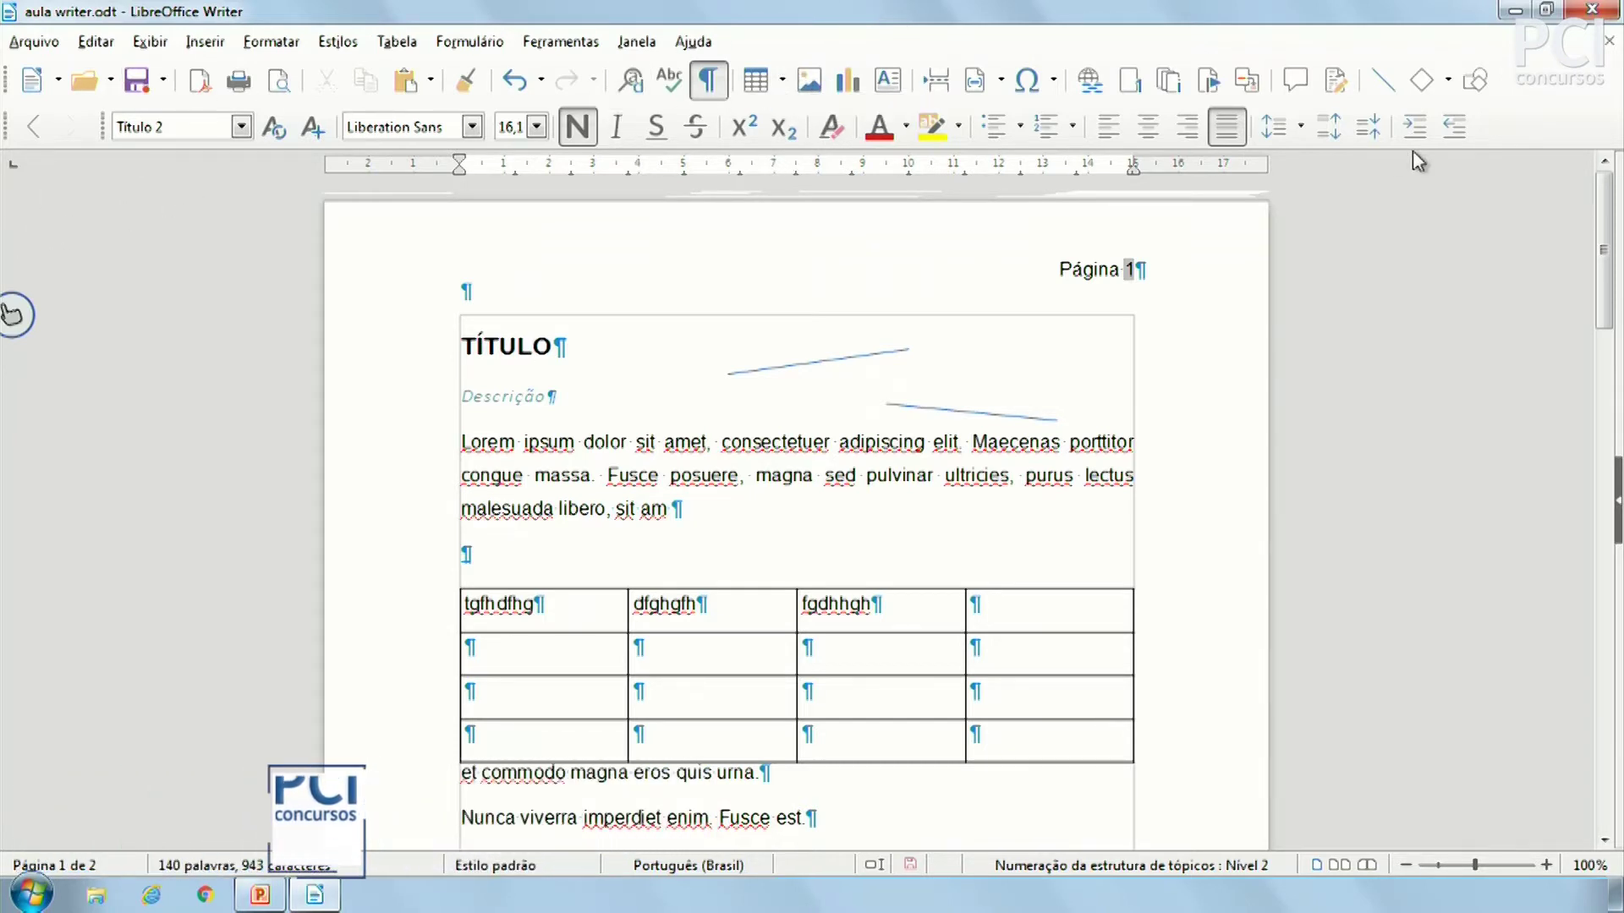
pyautogui.click(243, 127)
pyautogui.click(242, 127)
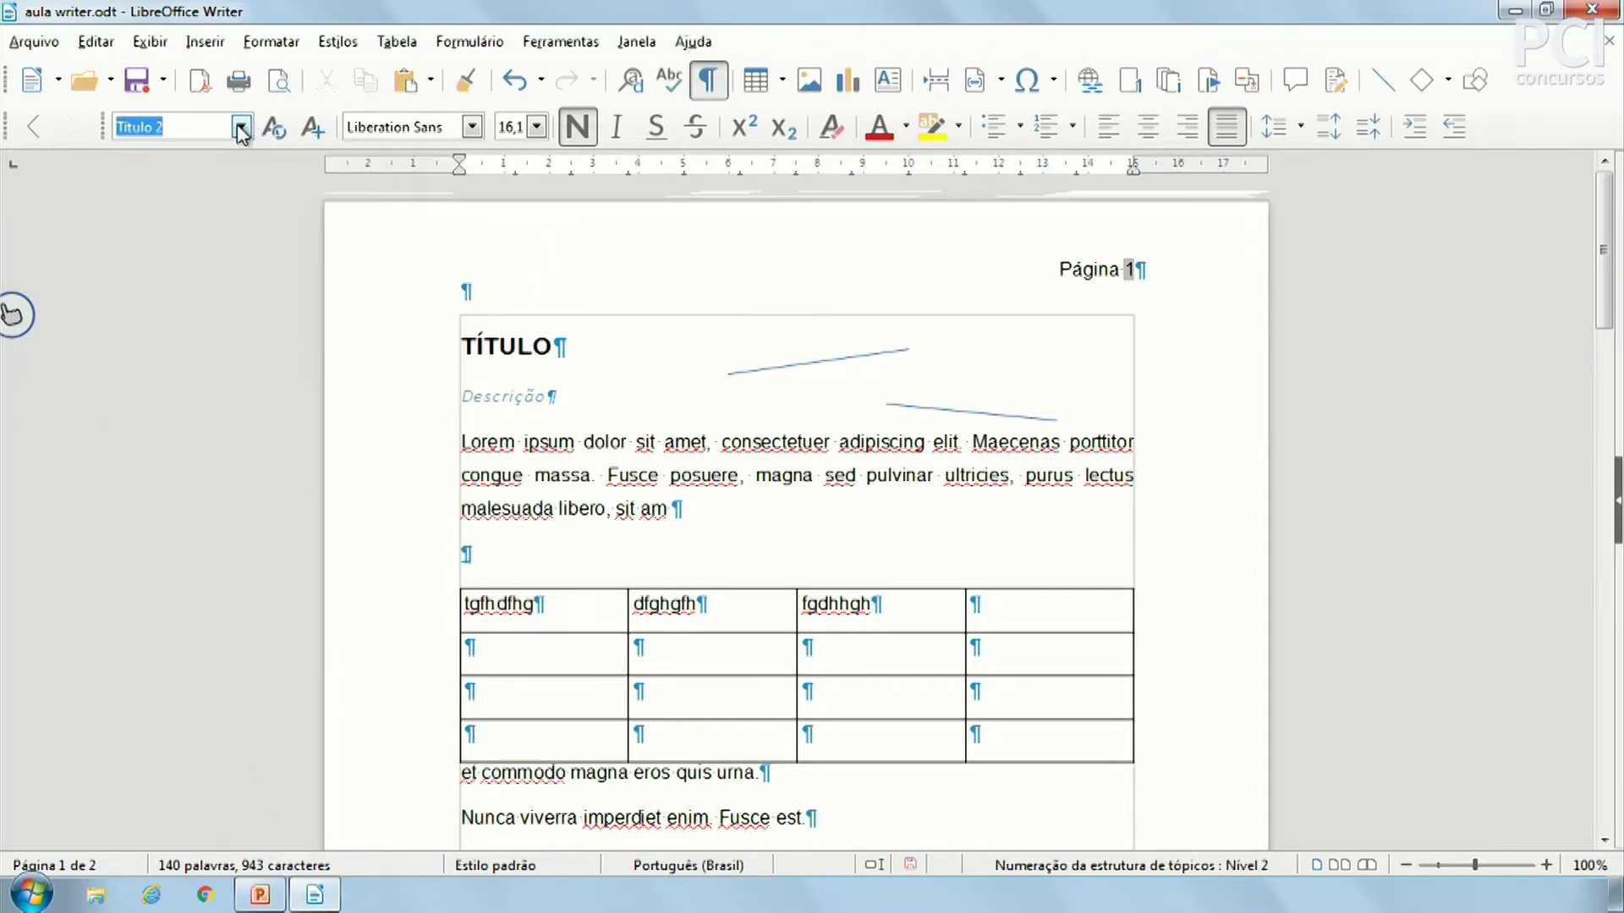
pyautogui.click(243, 128)
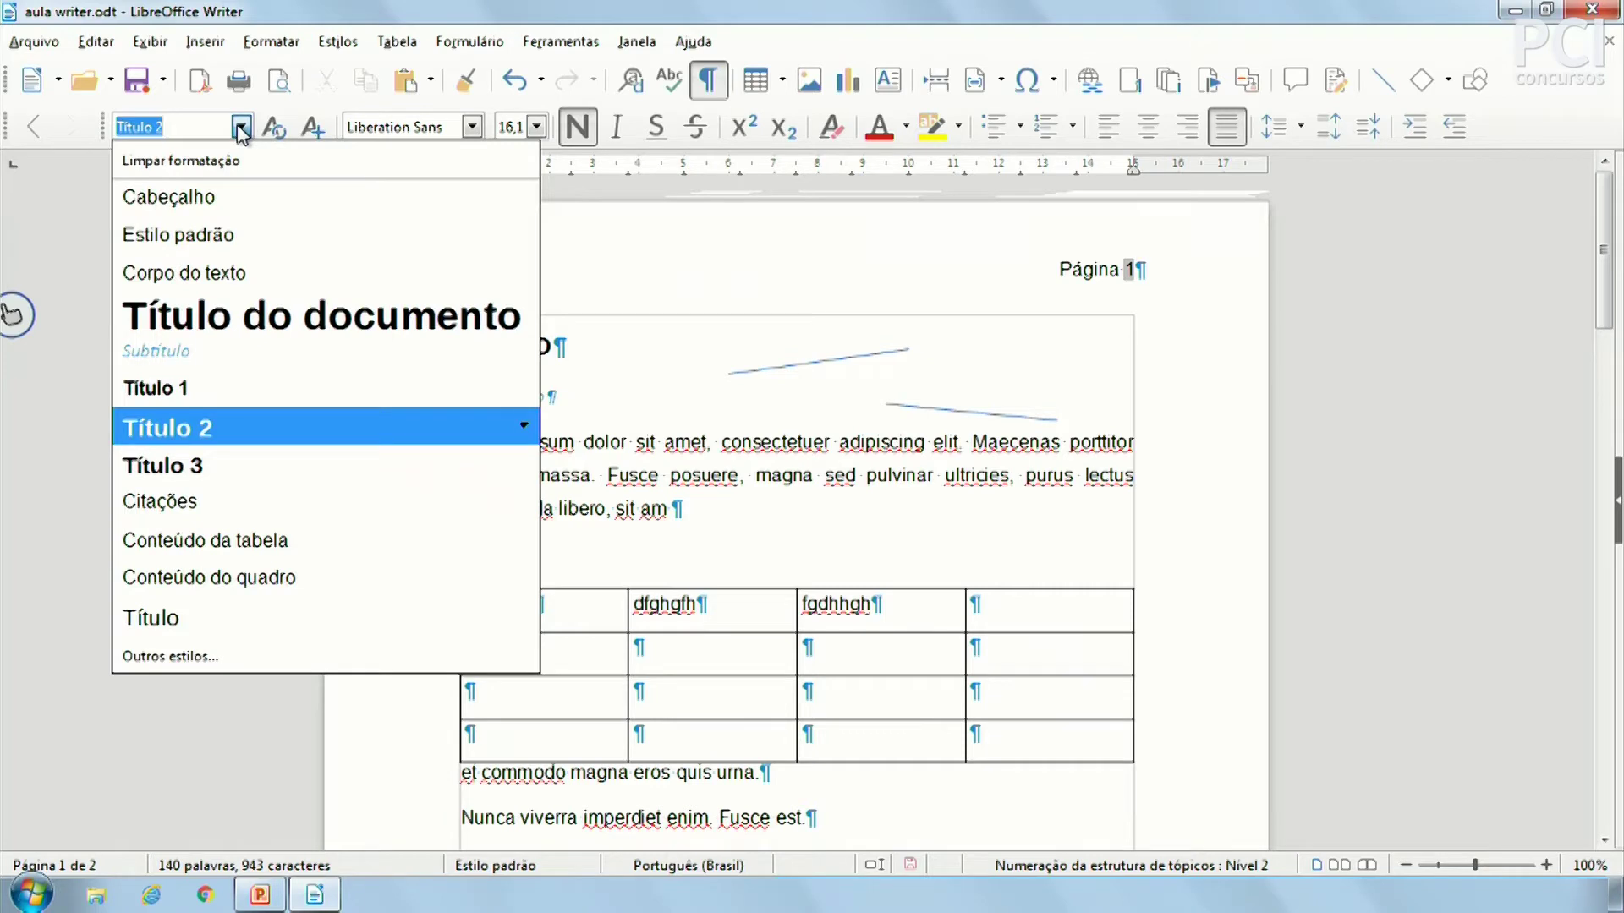
pyautogui.click(799, 385)
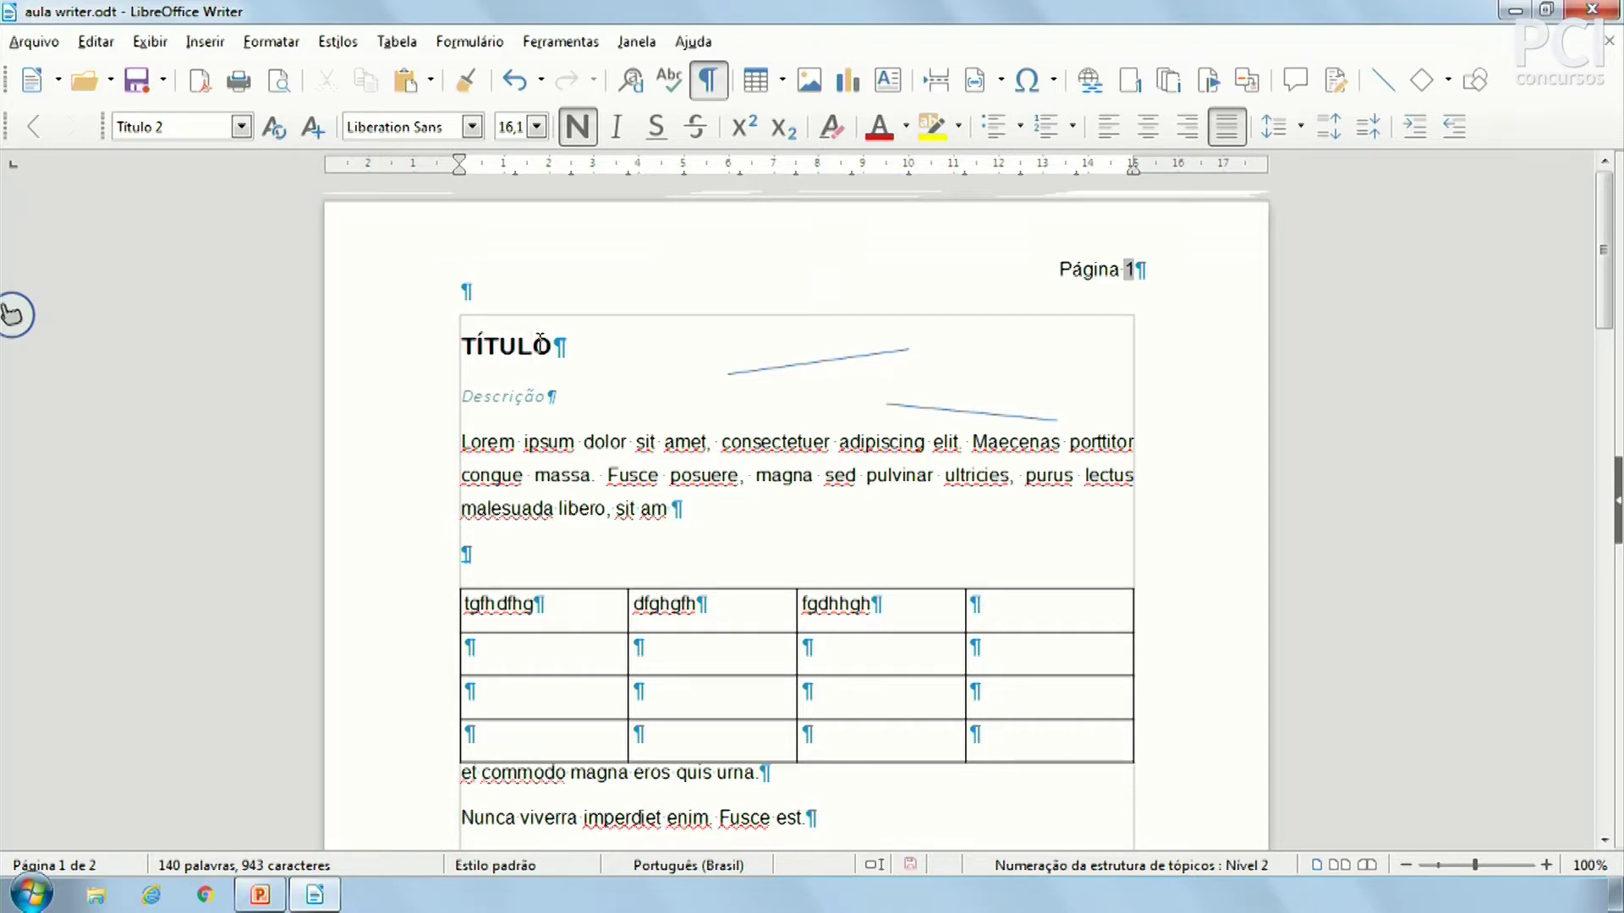
# Step: Look through the document's headings and body text, and recheck which paragraph style the first TÍTULO heading uses
pyautogui.moveTo(556, 345); pyautogui.dragTo(481, 345)
pyautogui.click(609, 345)
pyautogui.scroll(-3, 609, 344)
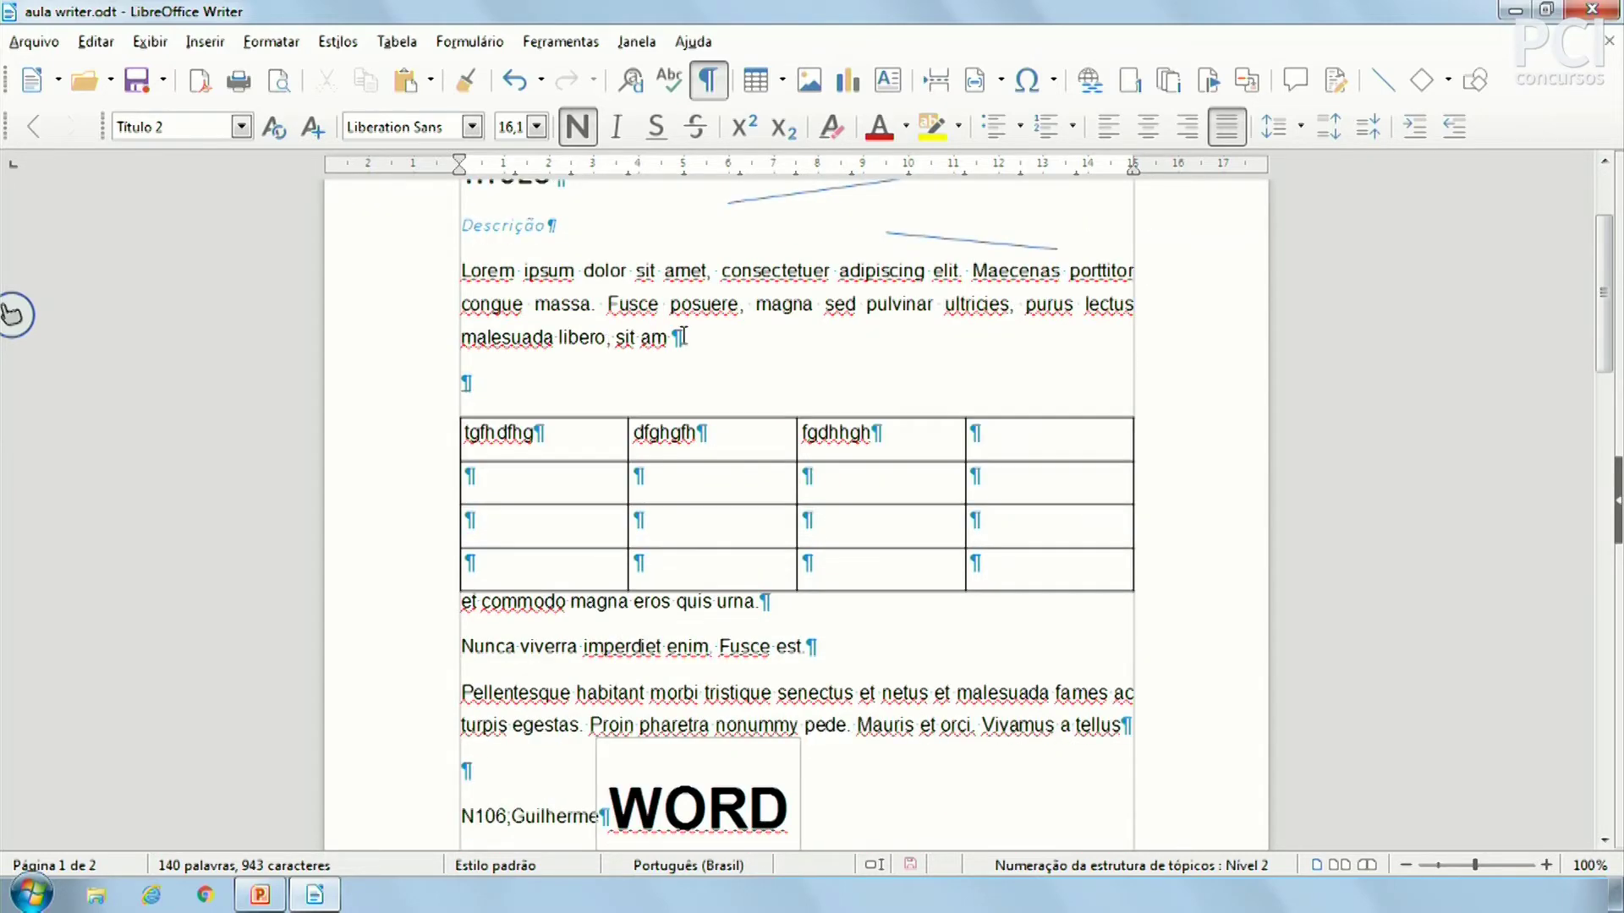
pyautogui.scroll(-5, 683, 336)
pyautogui.scroll(7, 728, 330)
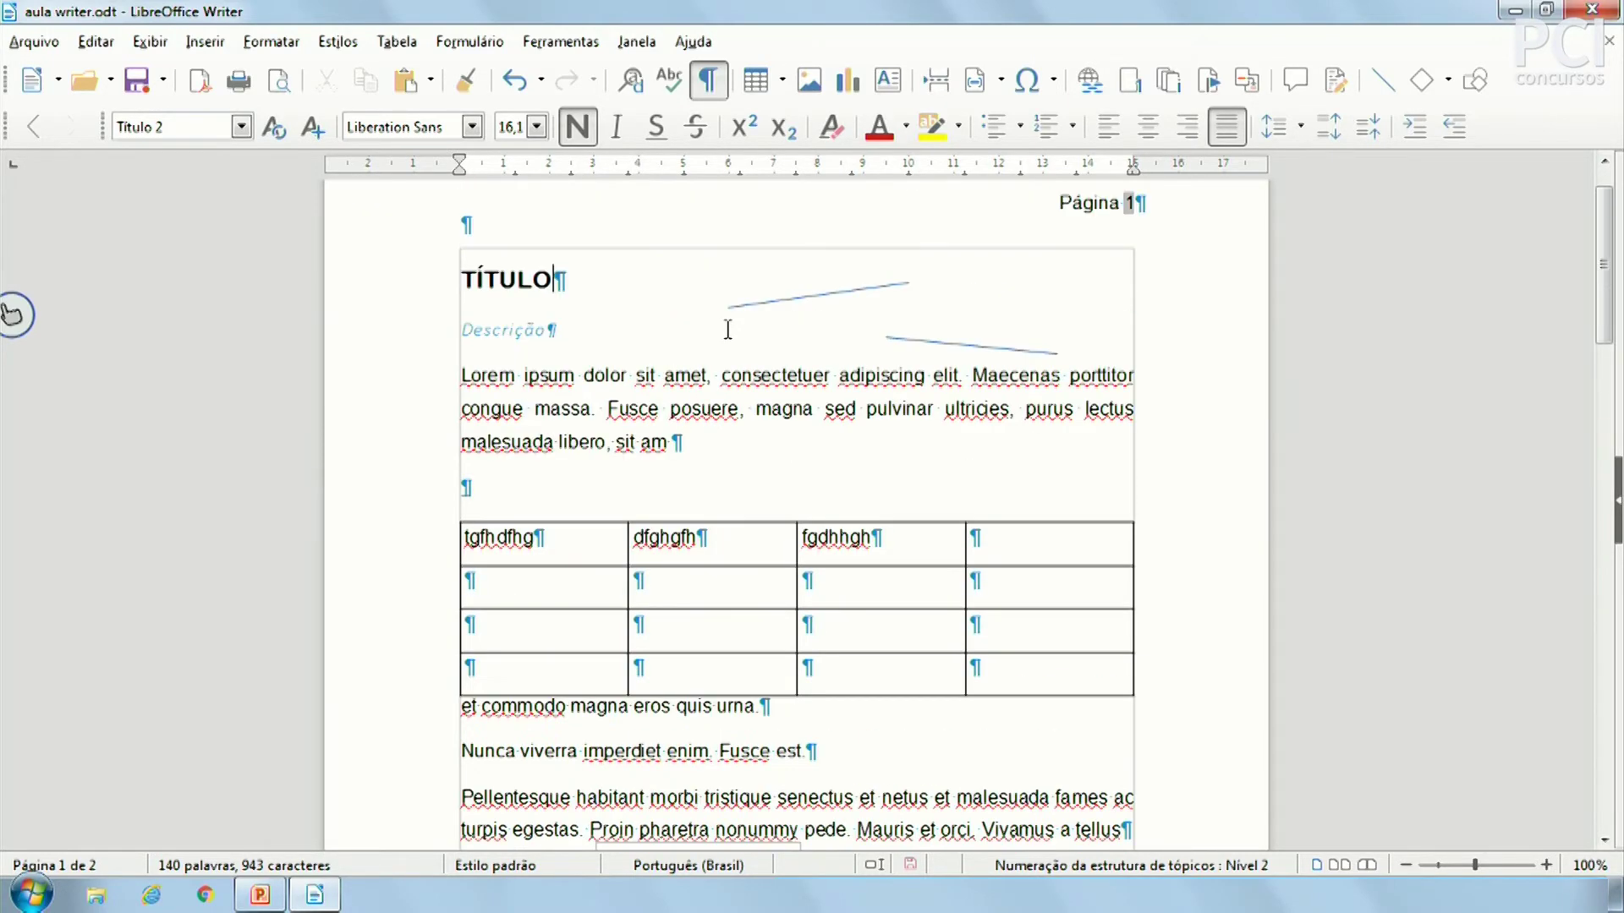
pyautogui.scroll(1, 728, 330)
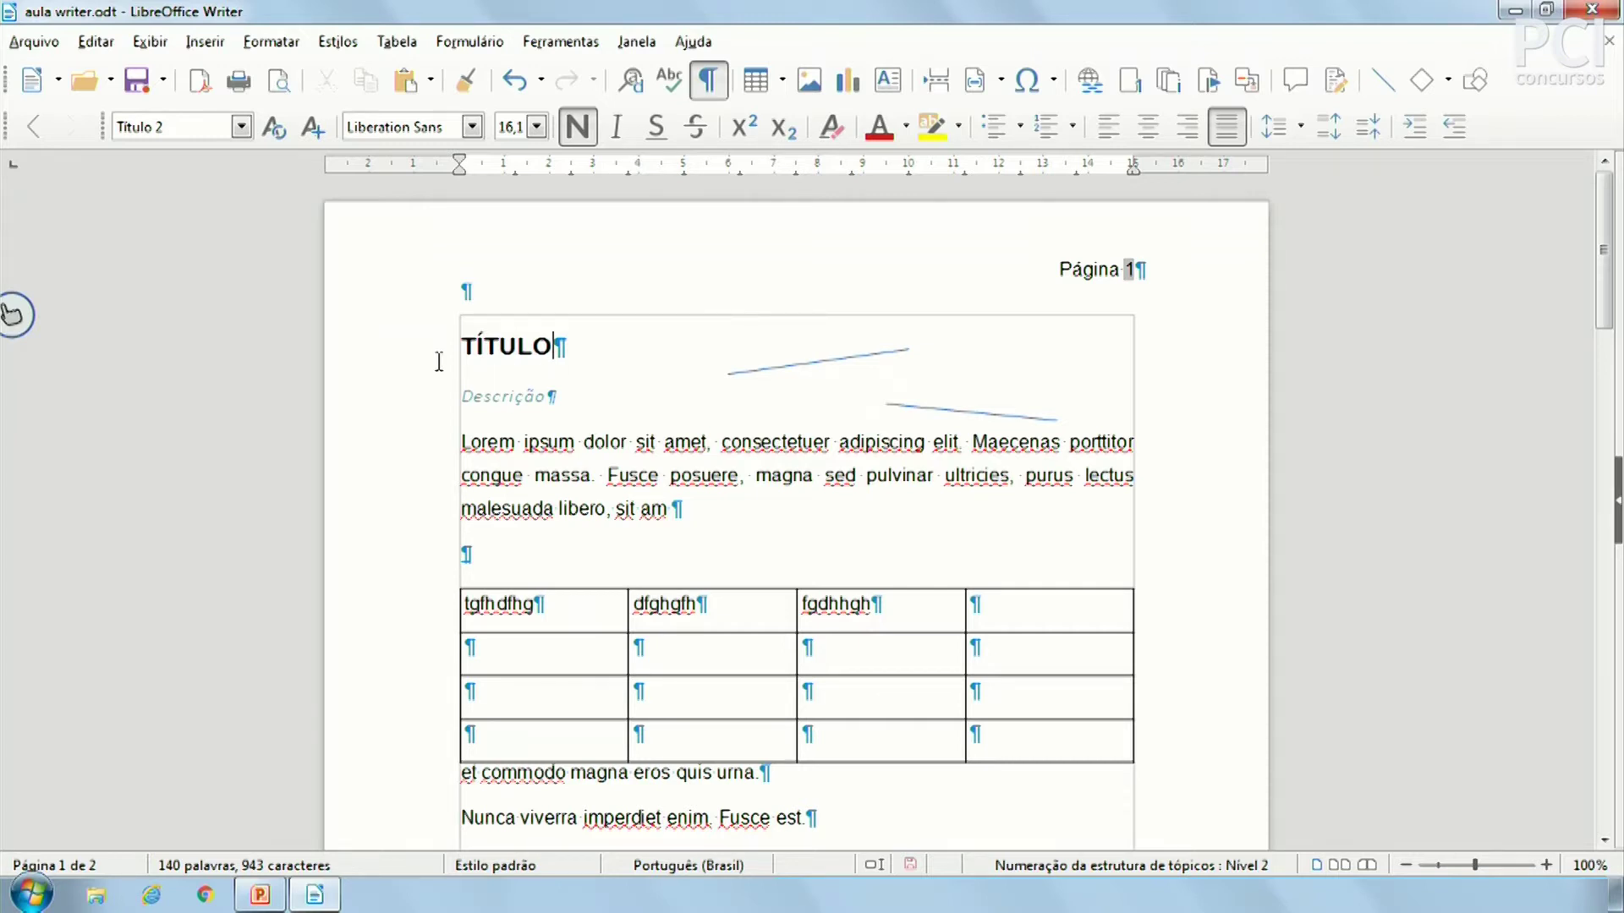
pyautogui.click(484, 343)
pyautogui.scroll(-2, 630, 355)
pyautogui.scroll(2, 632, 358)
pyautogui.click(242, 127)
pyautogui.click(242, 127)
# Step: Try toggling bold and underline directly on the first TÍTULO heading
pyautogui.moveTo(428, 343); pyautogui.dragTo(677, 338)
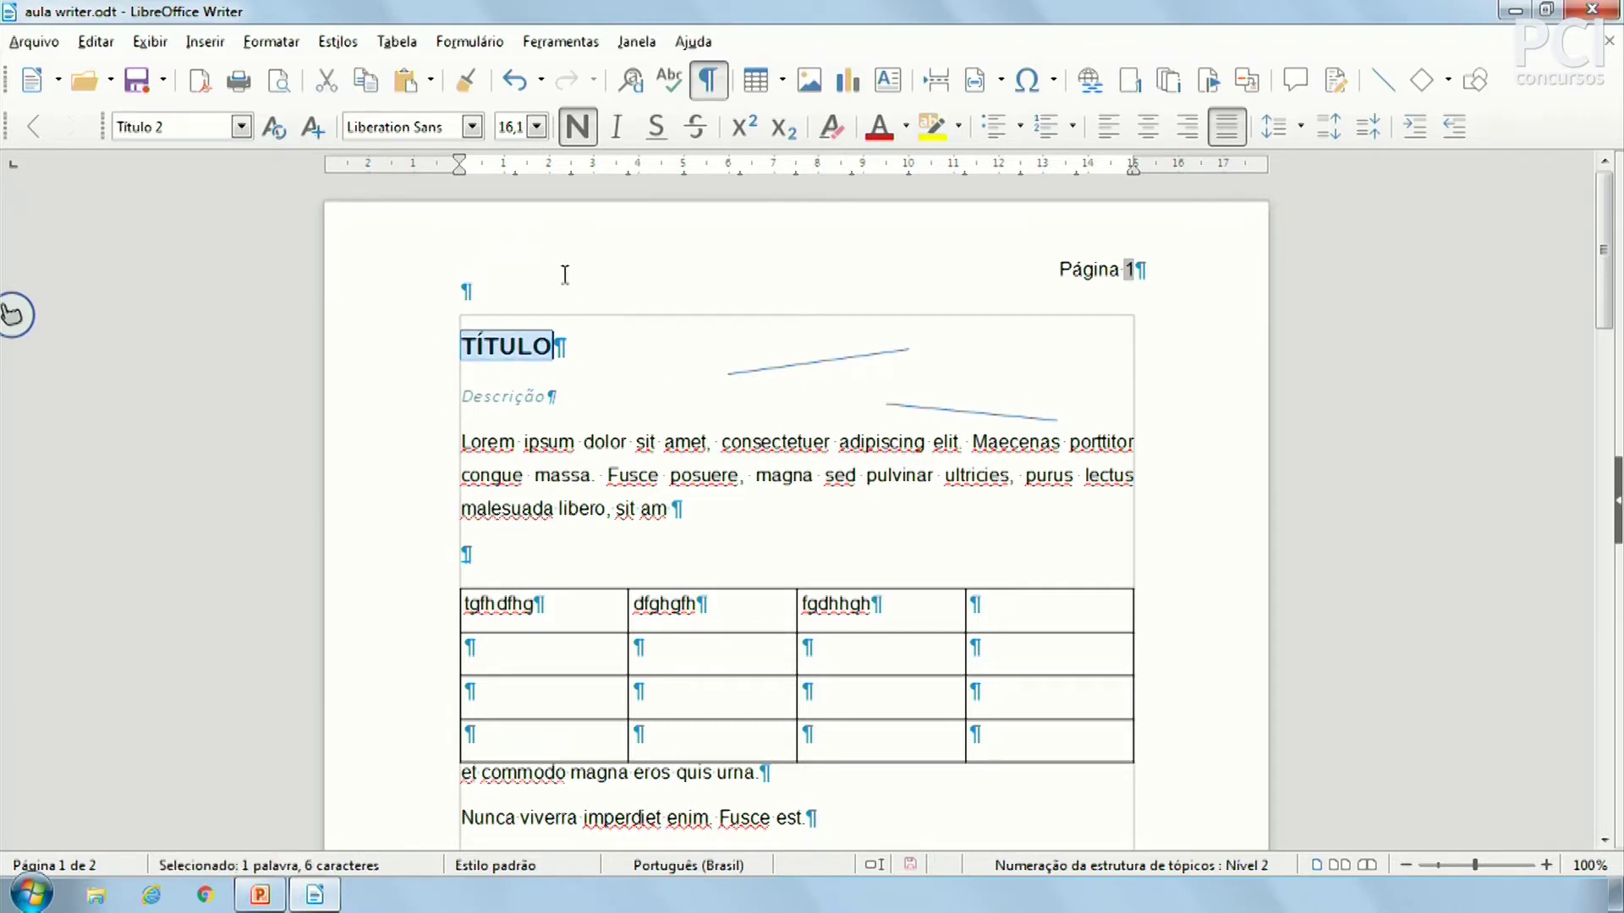
pyautogui.click(590, 131)
pyautogui.click(589, 131)
pyautogui.click(657, 131)
pyautogui.click(658, 134)
pyautogui.click(681, 338)
pyautogui.scroll(-3, 660, 373)
pyautogui.scroll(3, 346, 241)
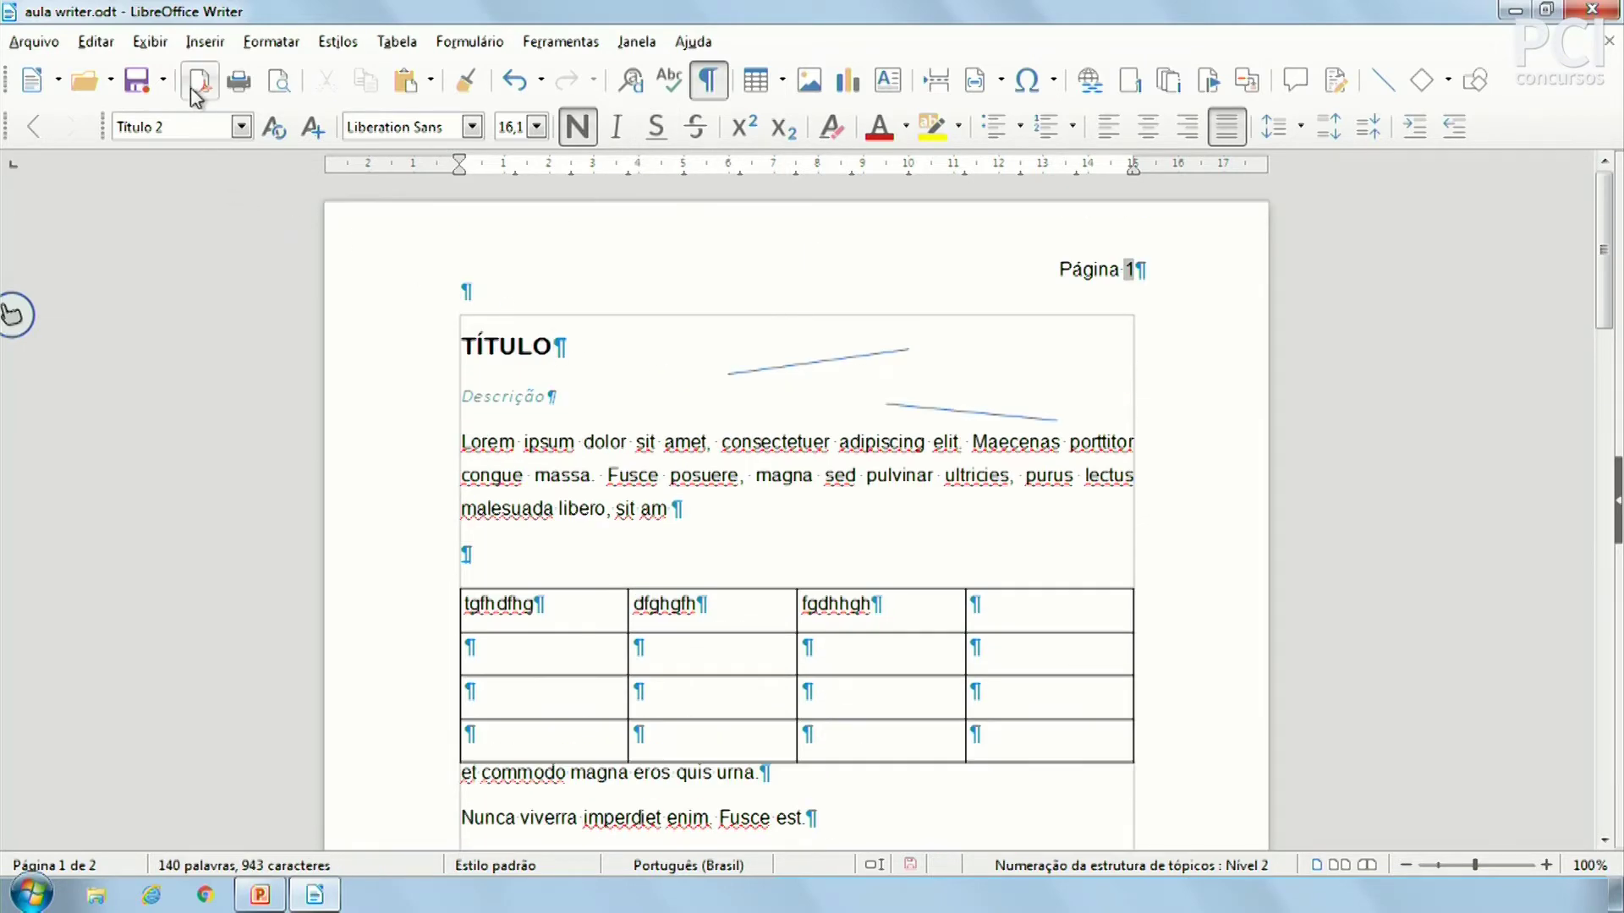
# Step: Inspect the style list for the TÍTULO heading and the update and edit options of the Título 2 style
pyautogui.click(242, 127)
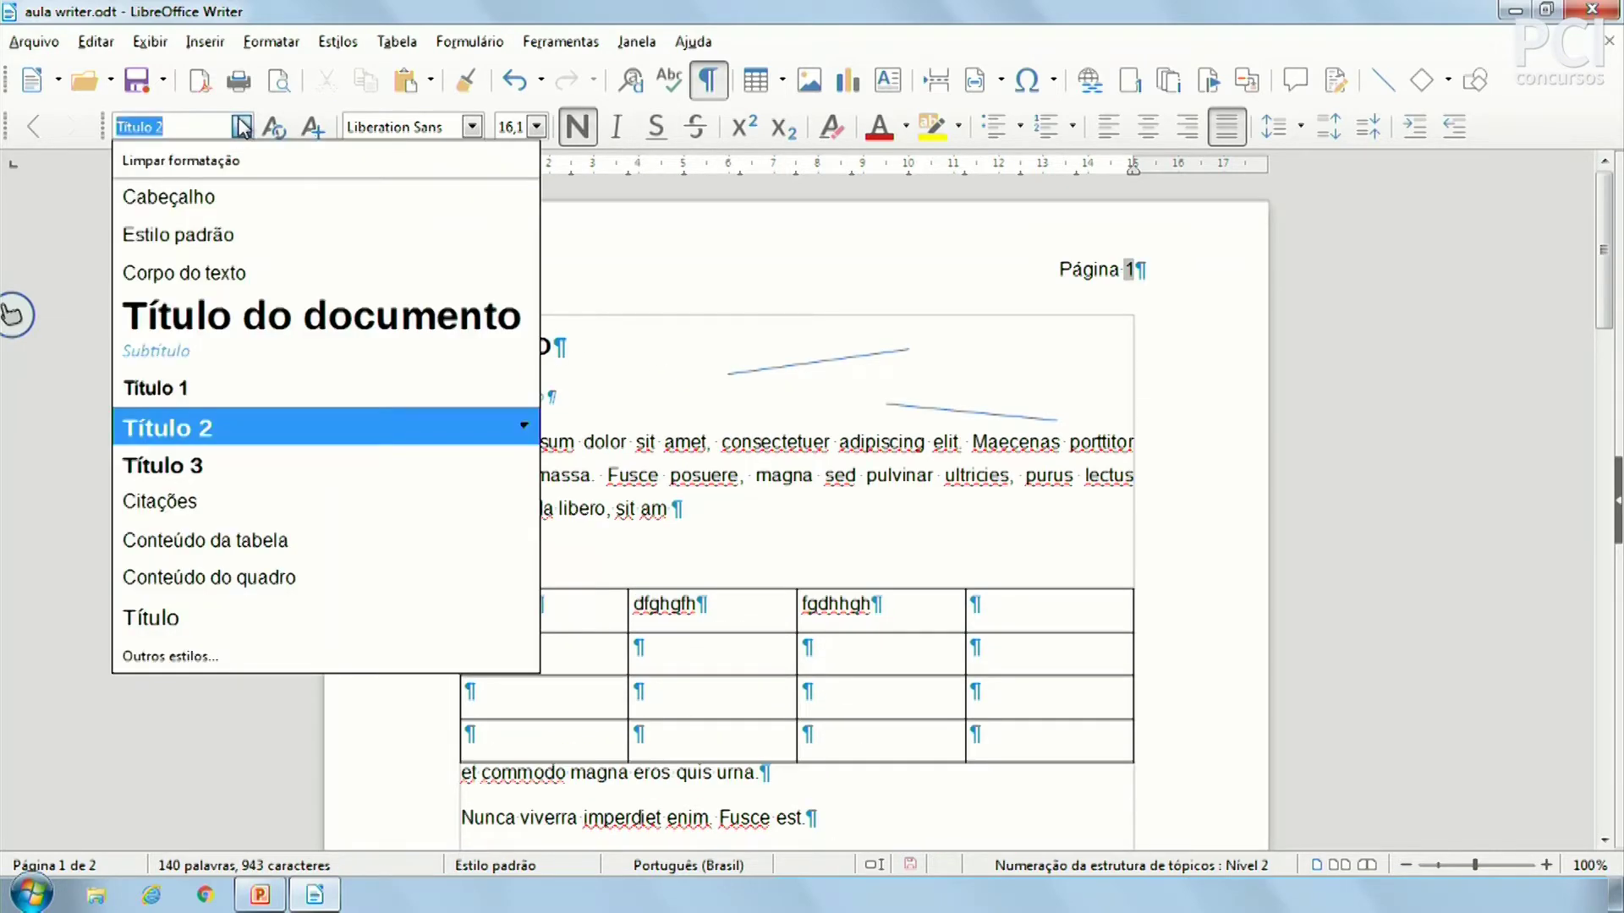
pyautogui.click(188, 436)
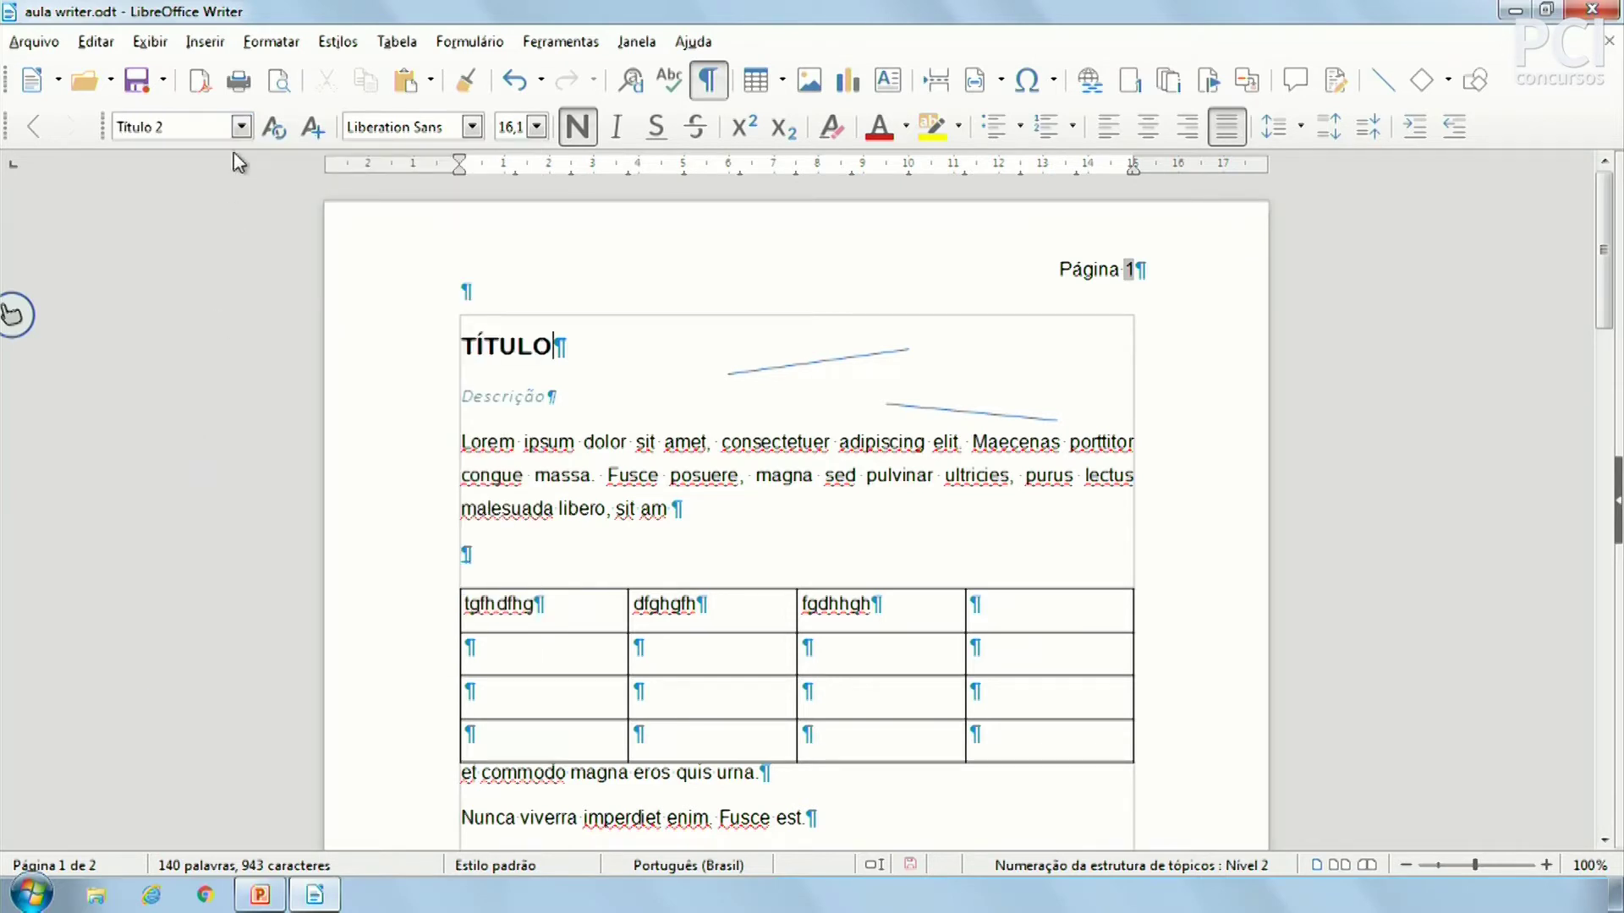
pyautogui.click(242, 127)
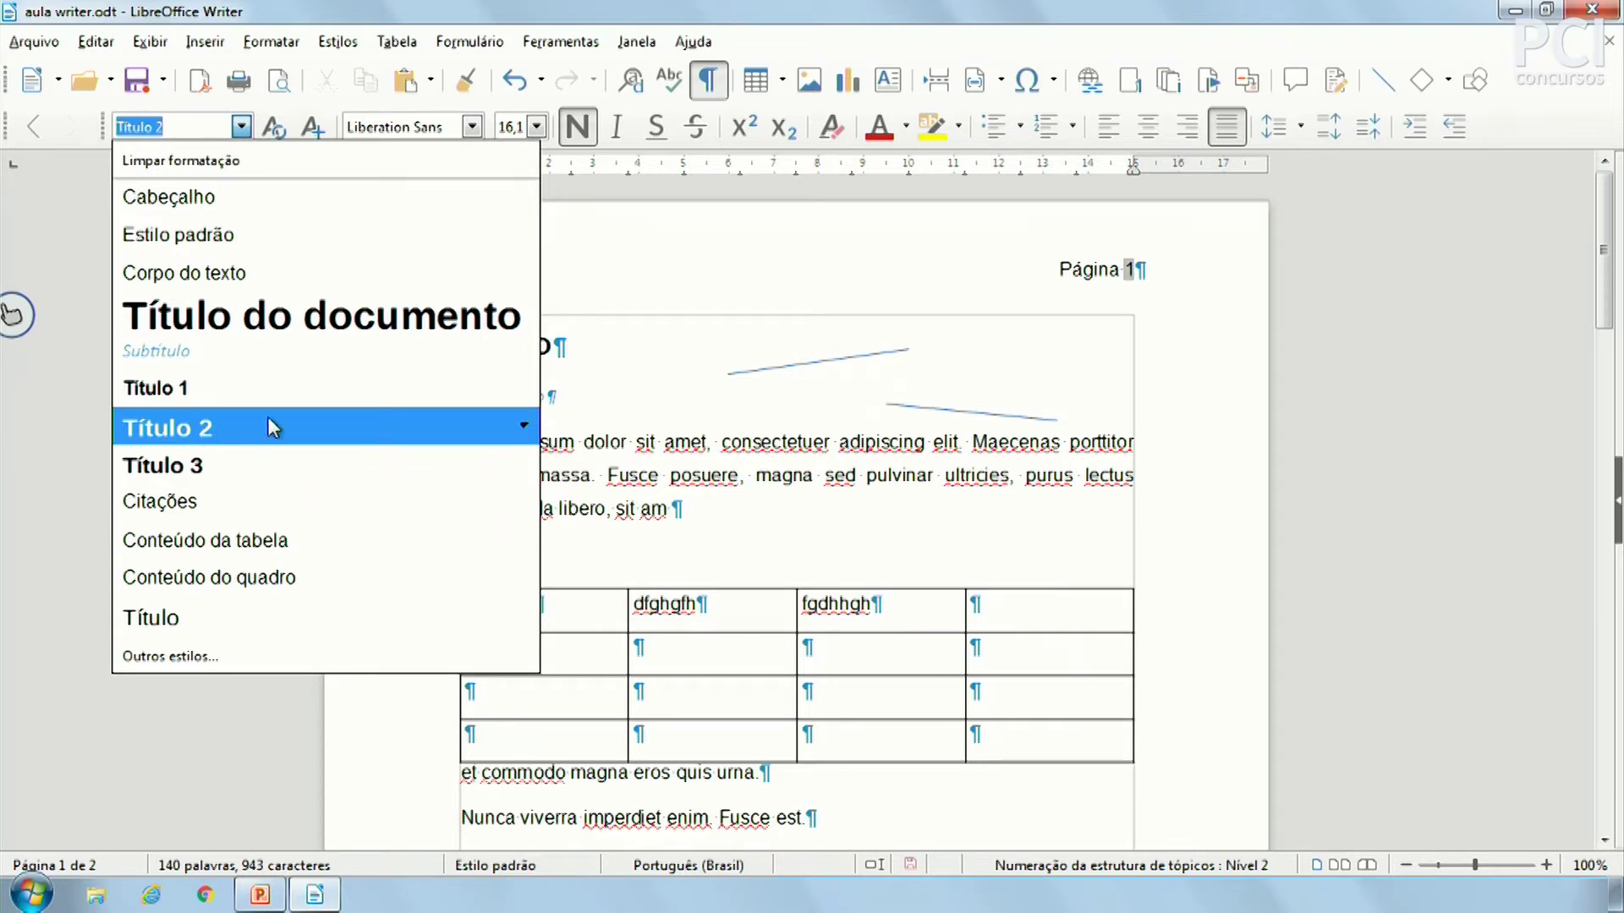
pyautogui.click(887, 424)
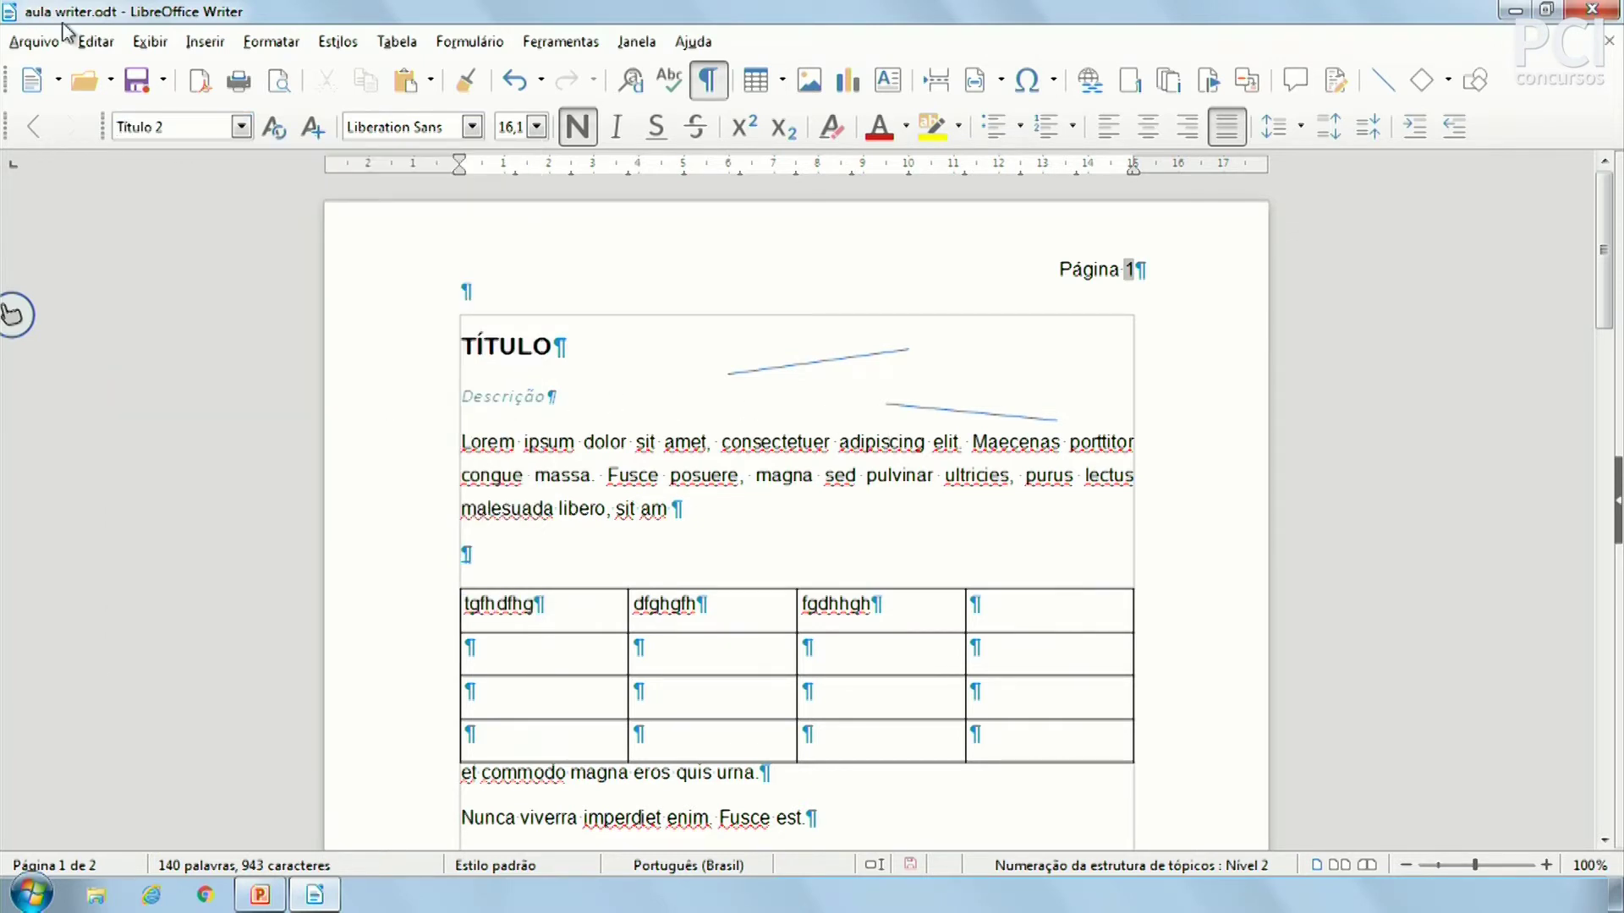
pyautogui.click(242, 127)
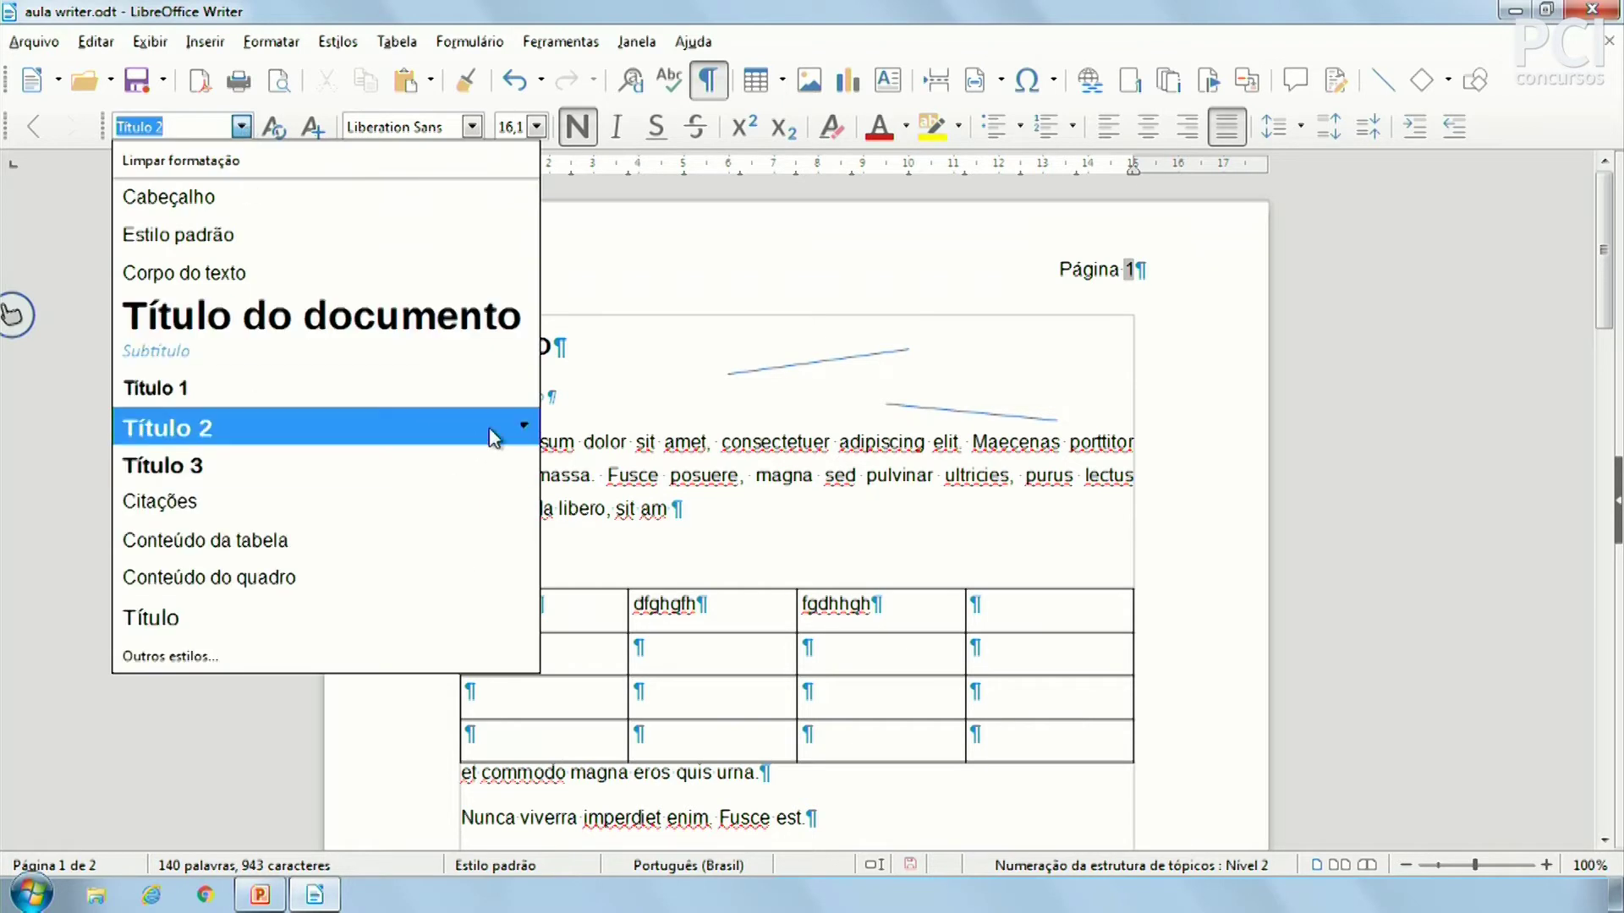
pyautogui.click(526, 425)
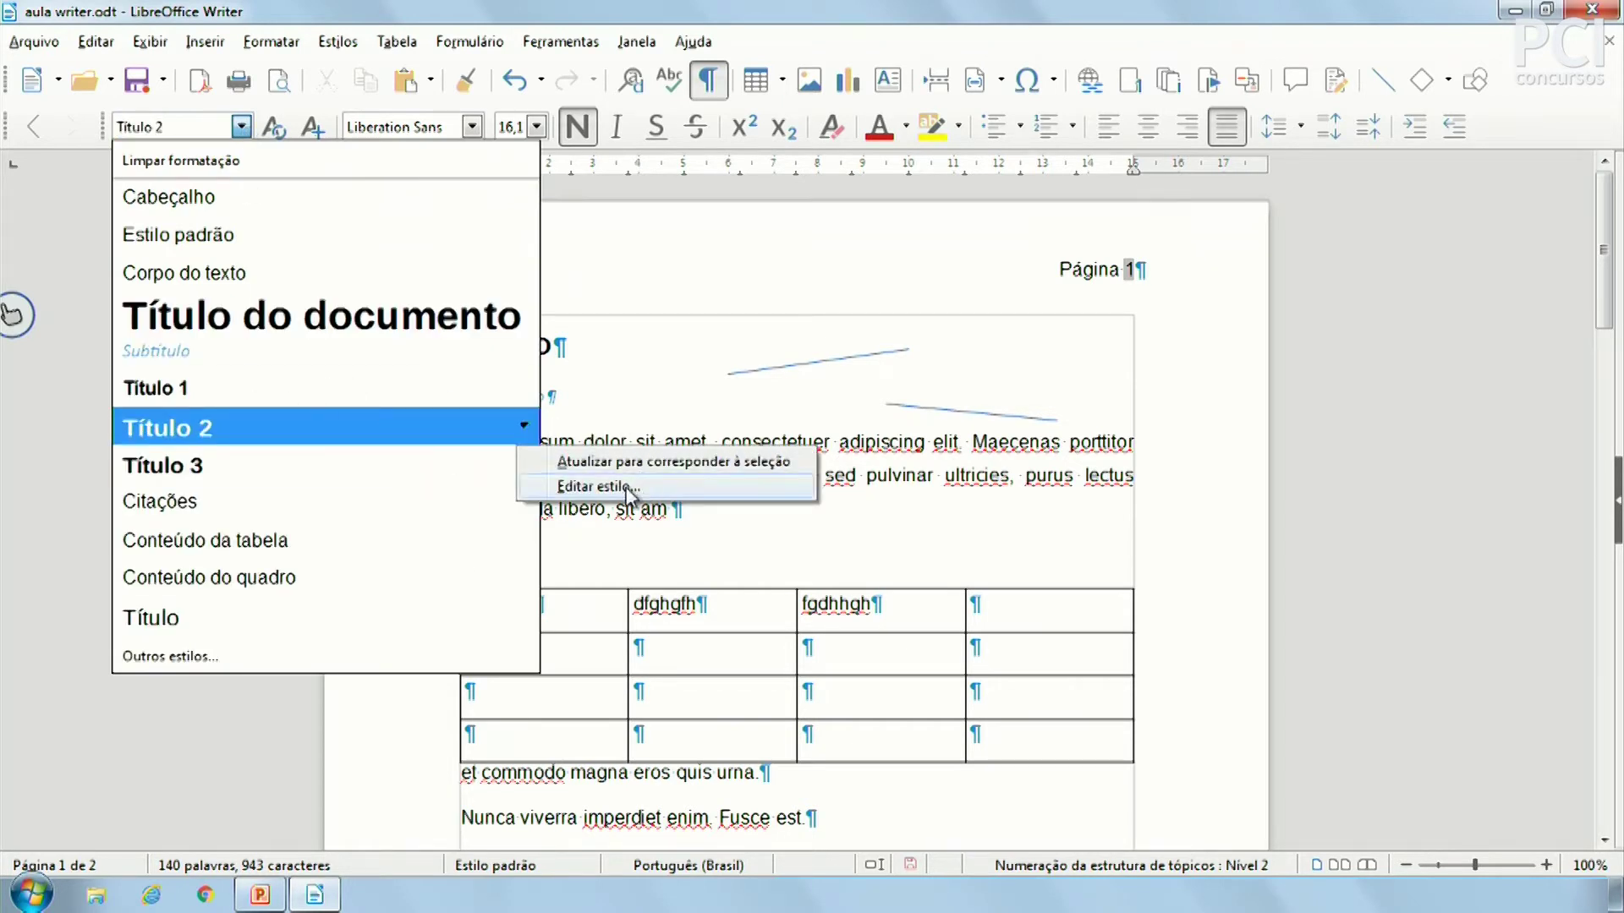
pyautogui.click(729, 359)
pyautogui.click(570, 366)
# Step: Apply the Título 2 paragraph style to the Descrição line below the first TÍTULO heading
pyautogui.moveTo(435, 346); pyautogui.dragTo(669, 315)
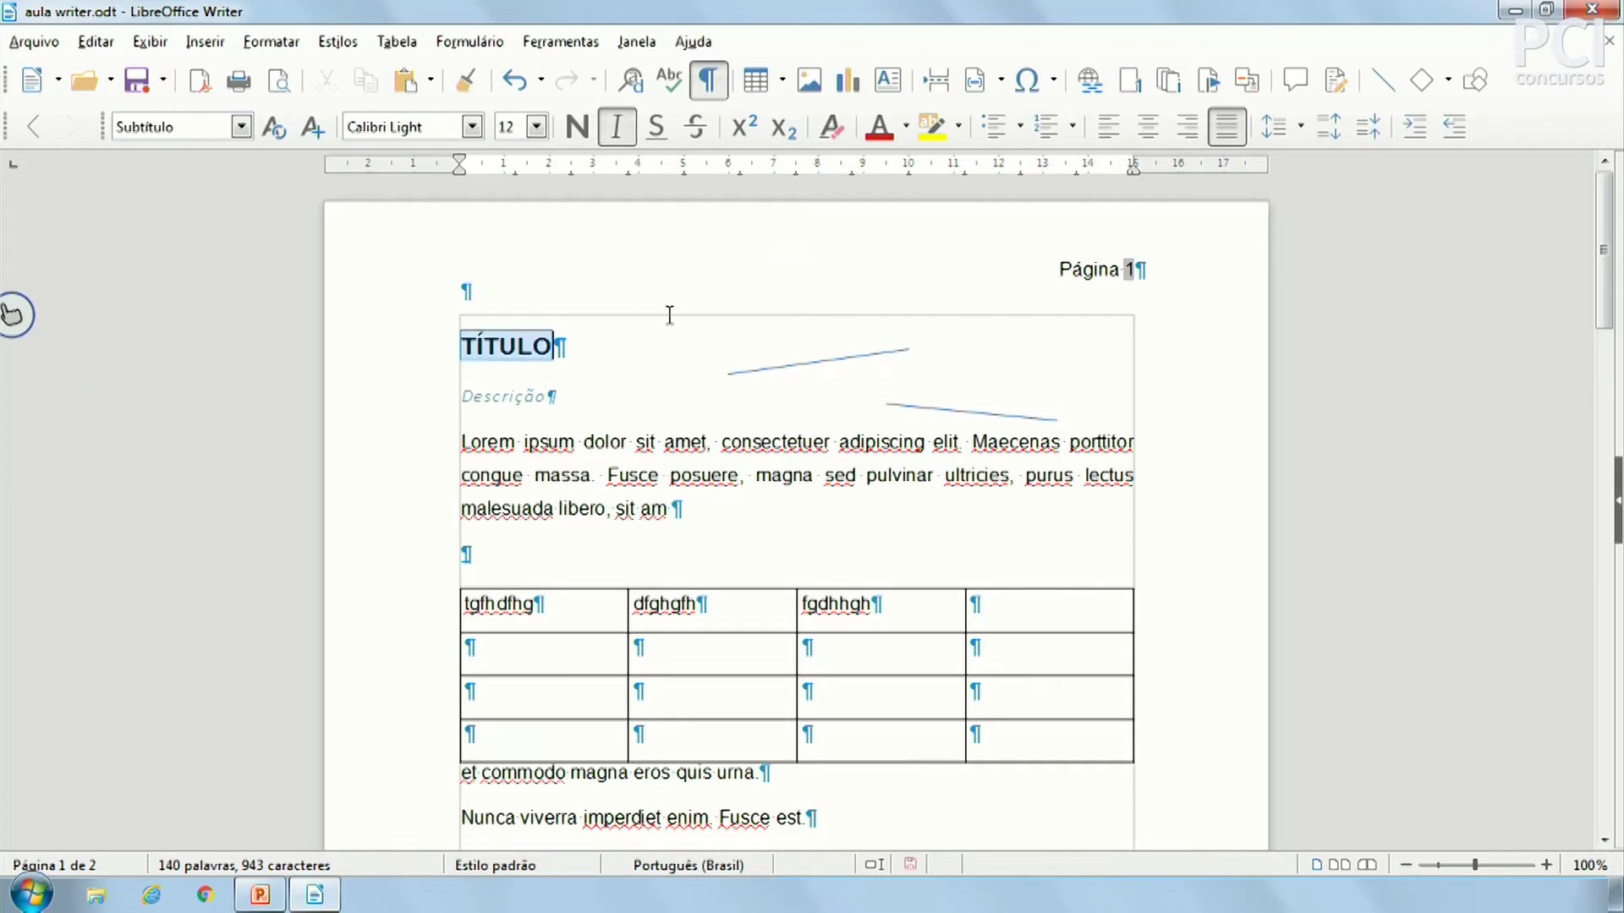
pyautogui.click(241, 127)
pyautogui.click(242, 127)
pyautogui.moveTo(459, 396); pyautogui.dragTo(609, 385)
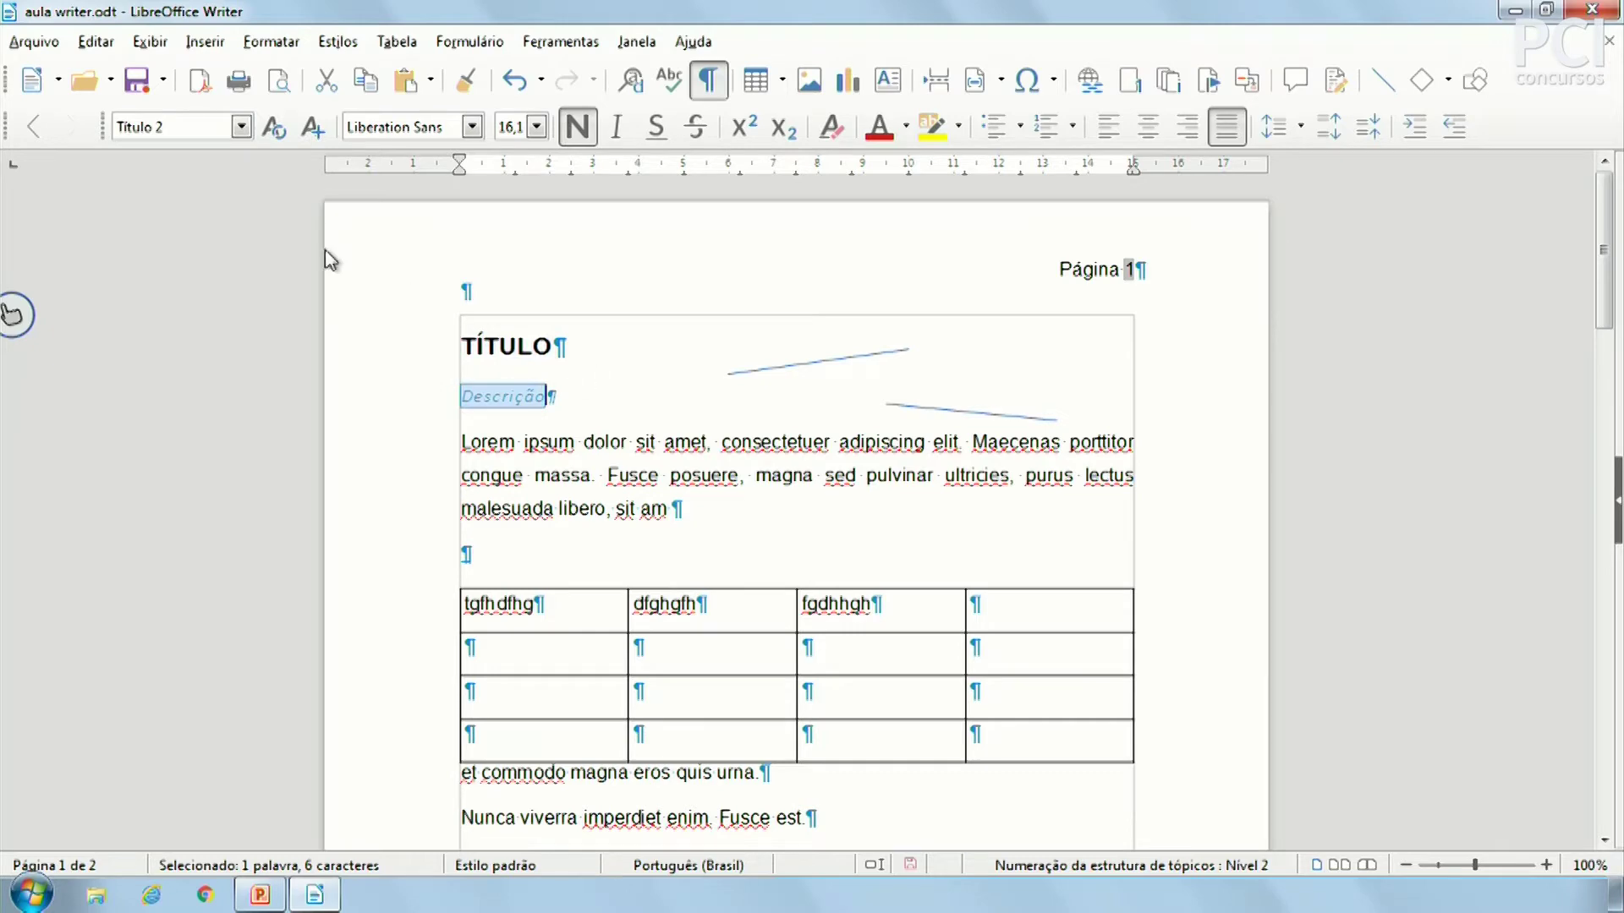
pyautogui.click(241, 127)
pyautogui.click(167, 428)
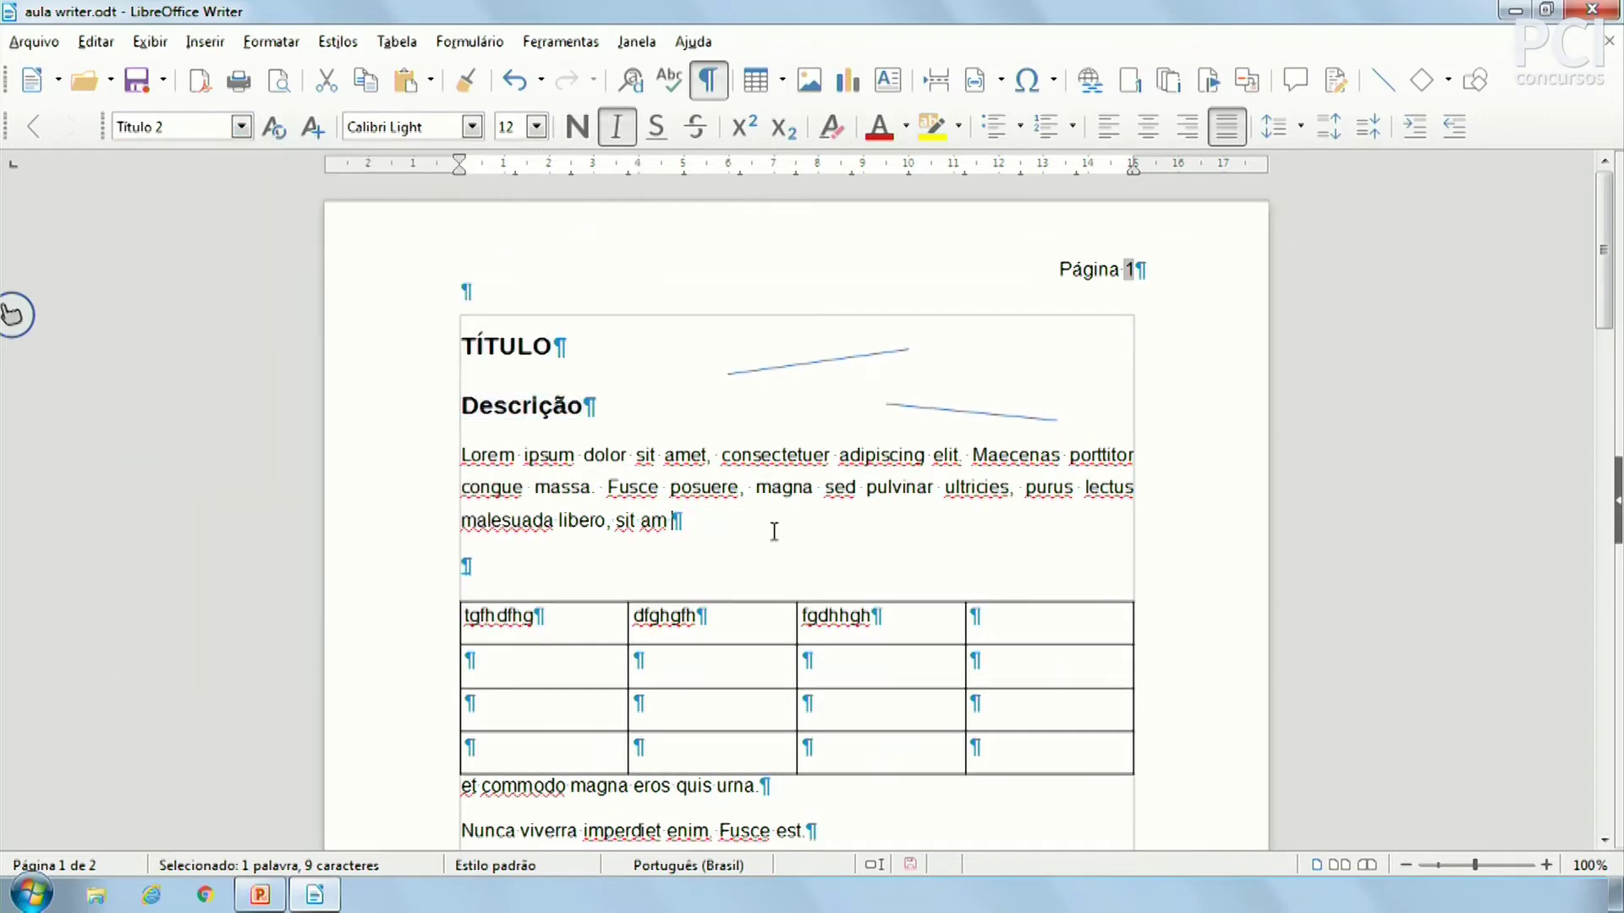
pyautogui.click(759, 534)
# Step: Apply the Título 2 style to the second TÍTULO heading, beside the WORD ART text, and hide the formatting marks
pyautogui.scroll(-10, 637, 478)
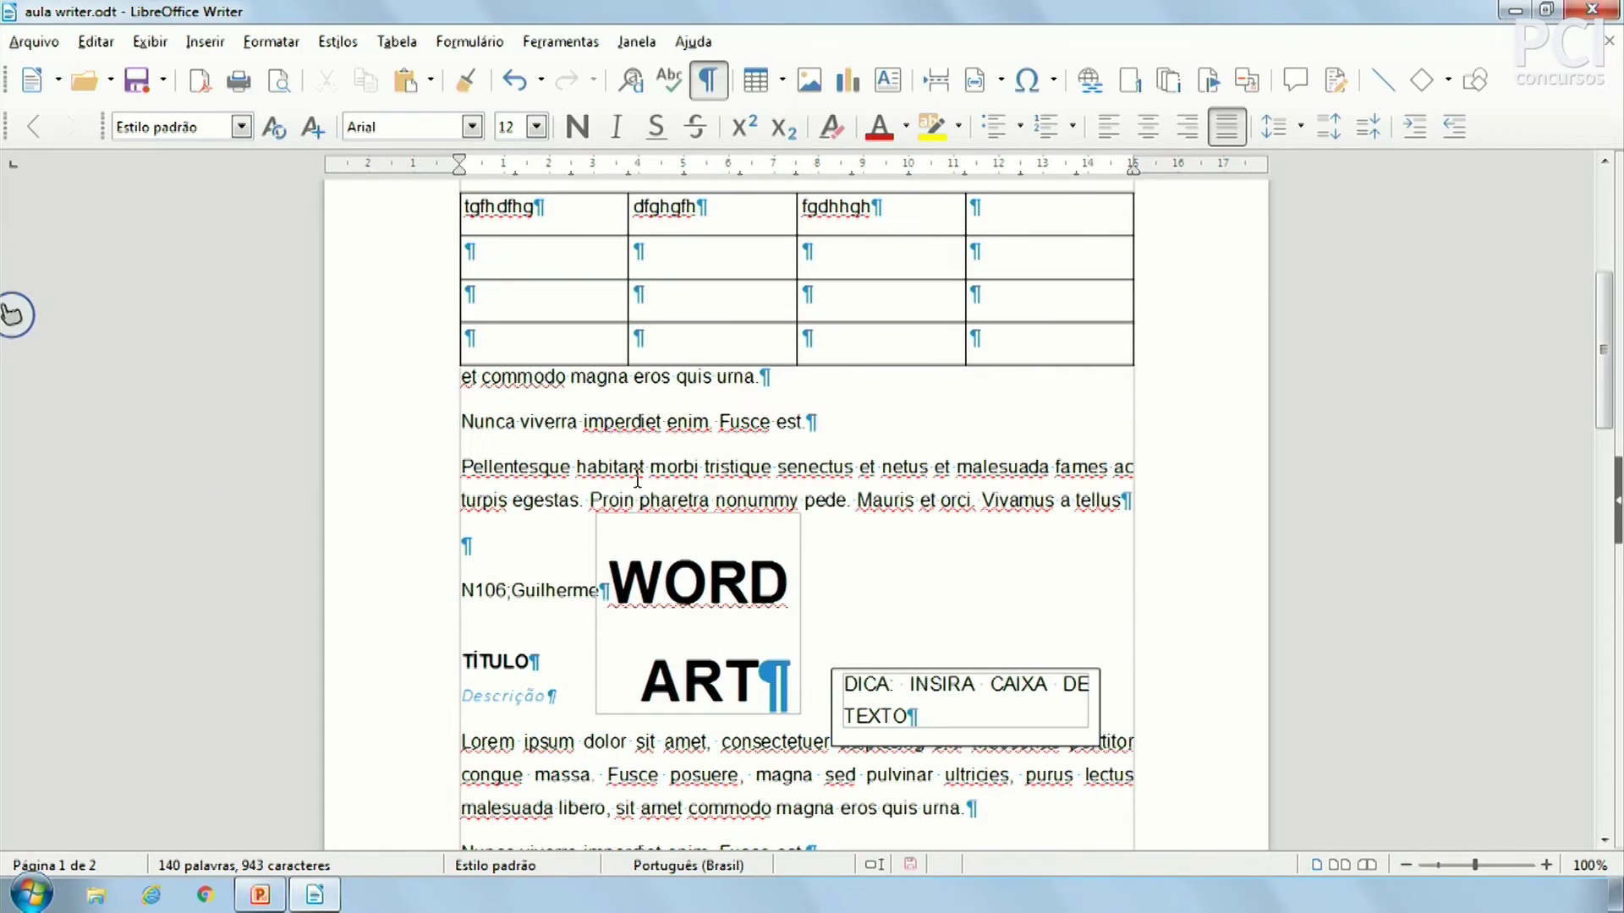
pyautogui.moveTo(534, 532); pyautogui.dragTo(435, 536)
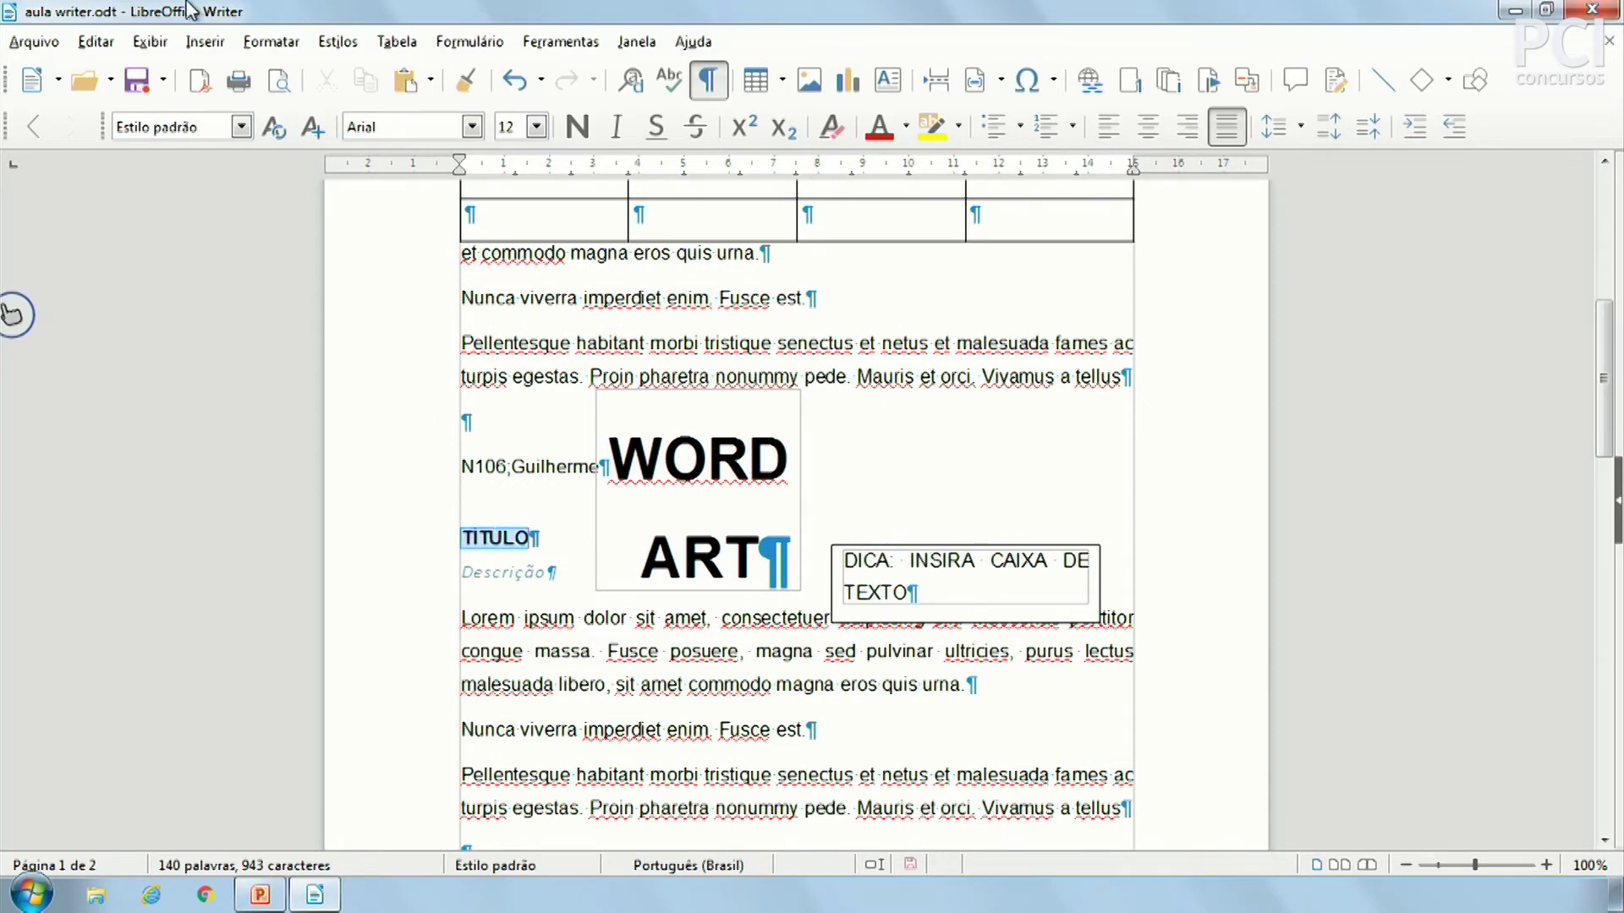
pyautogui.click(242, 126)
pyautogui.click(220, 438)
pyautogui.click(745, 385)
pyautogui.click(514, 343)
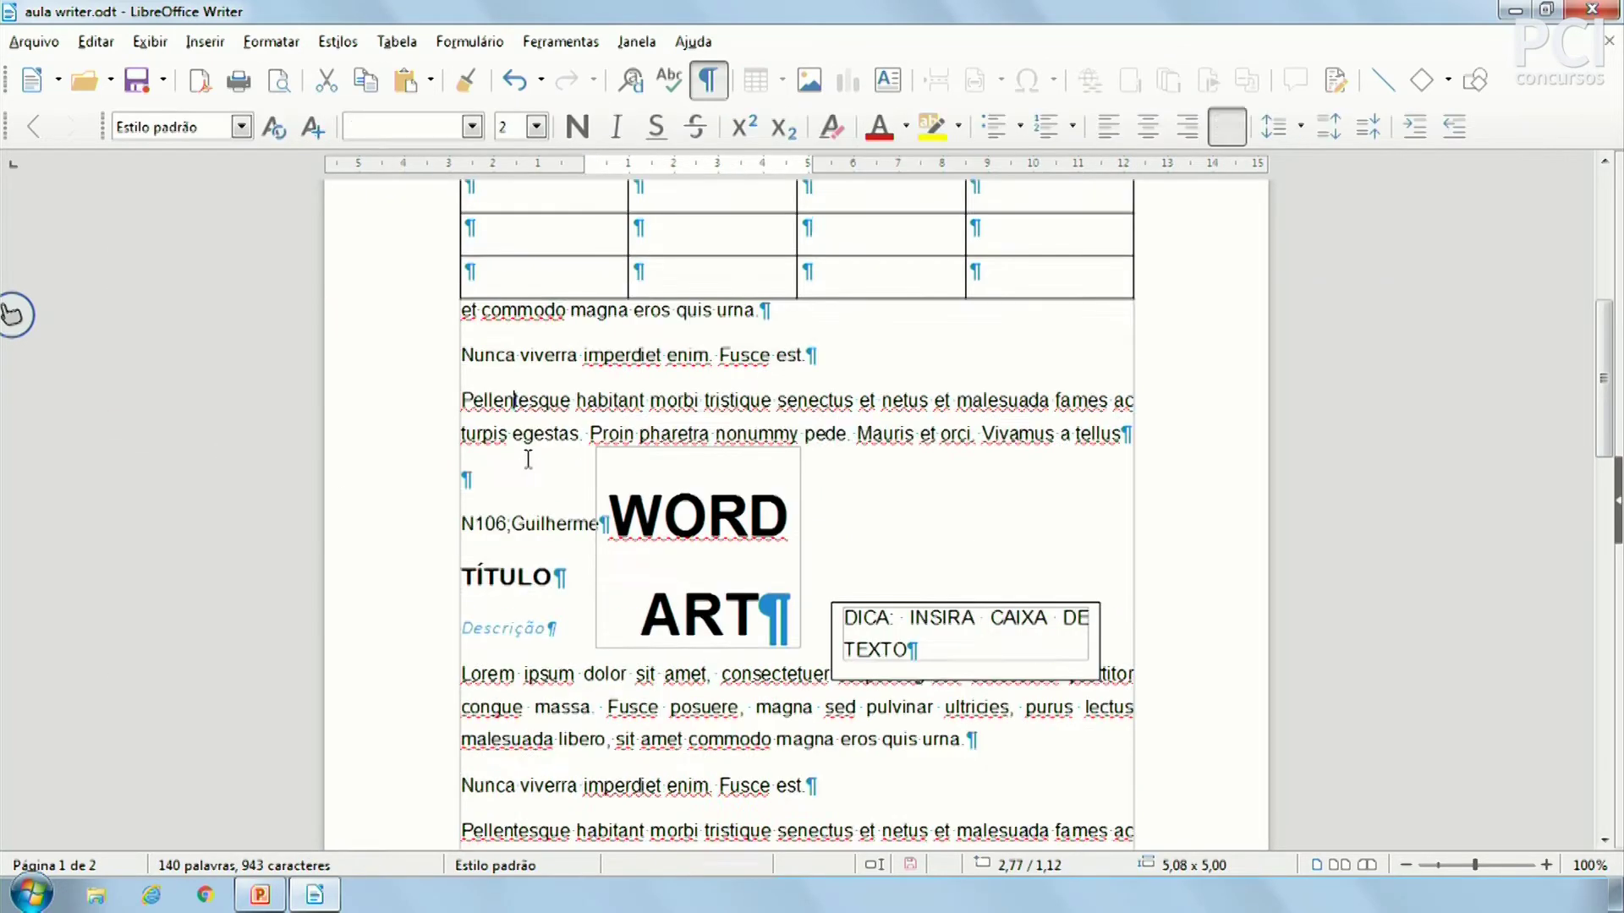
pyautogui.click(709, 80)
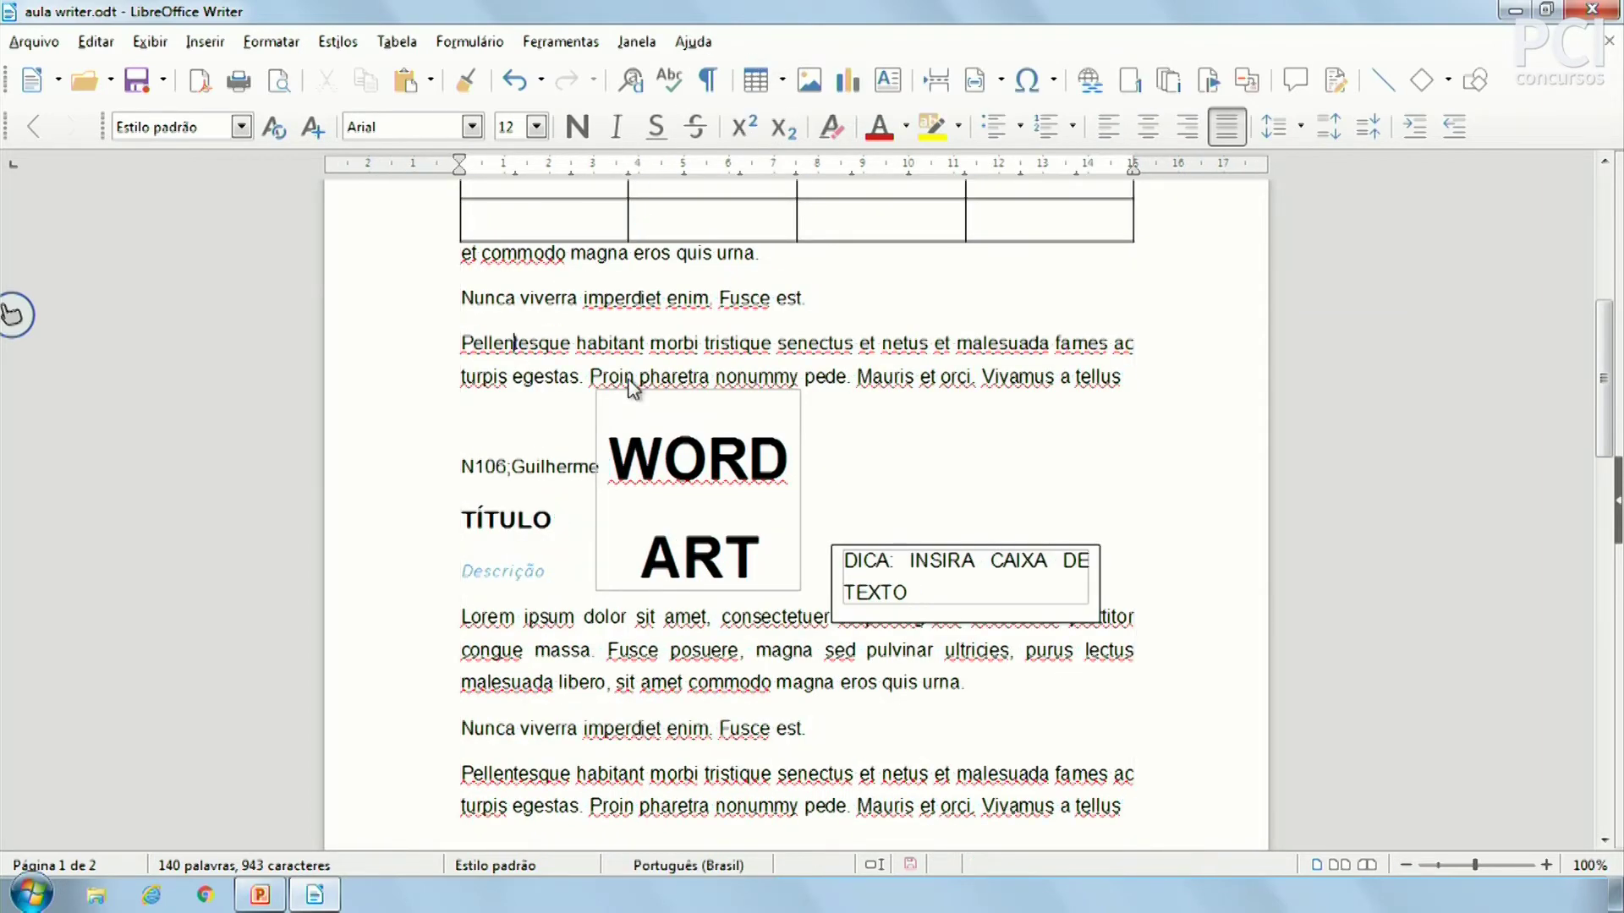
# Step: Open the Título 2 paragraph style for editing and set its font style to Itálico Negrito
pyautogui.scroll(10, 634, 391)
pyautogui.scroll(-1, 635, 390)
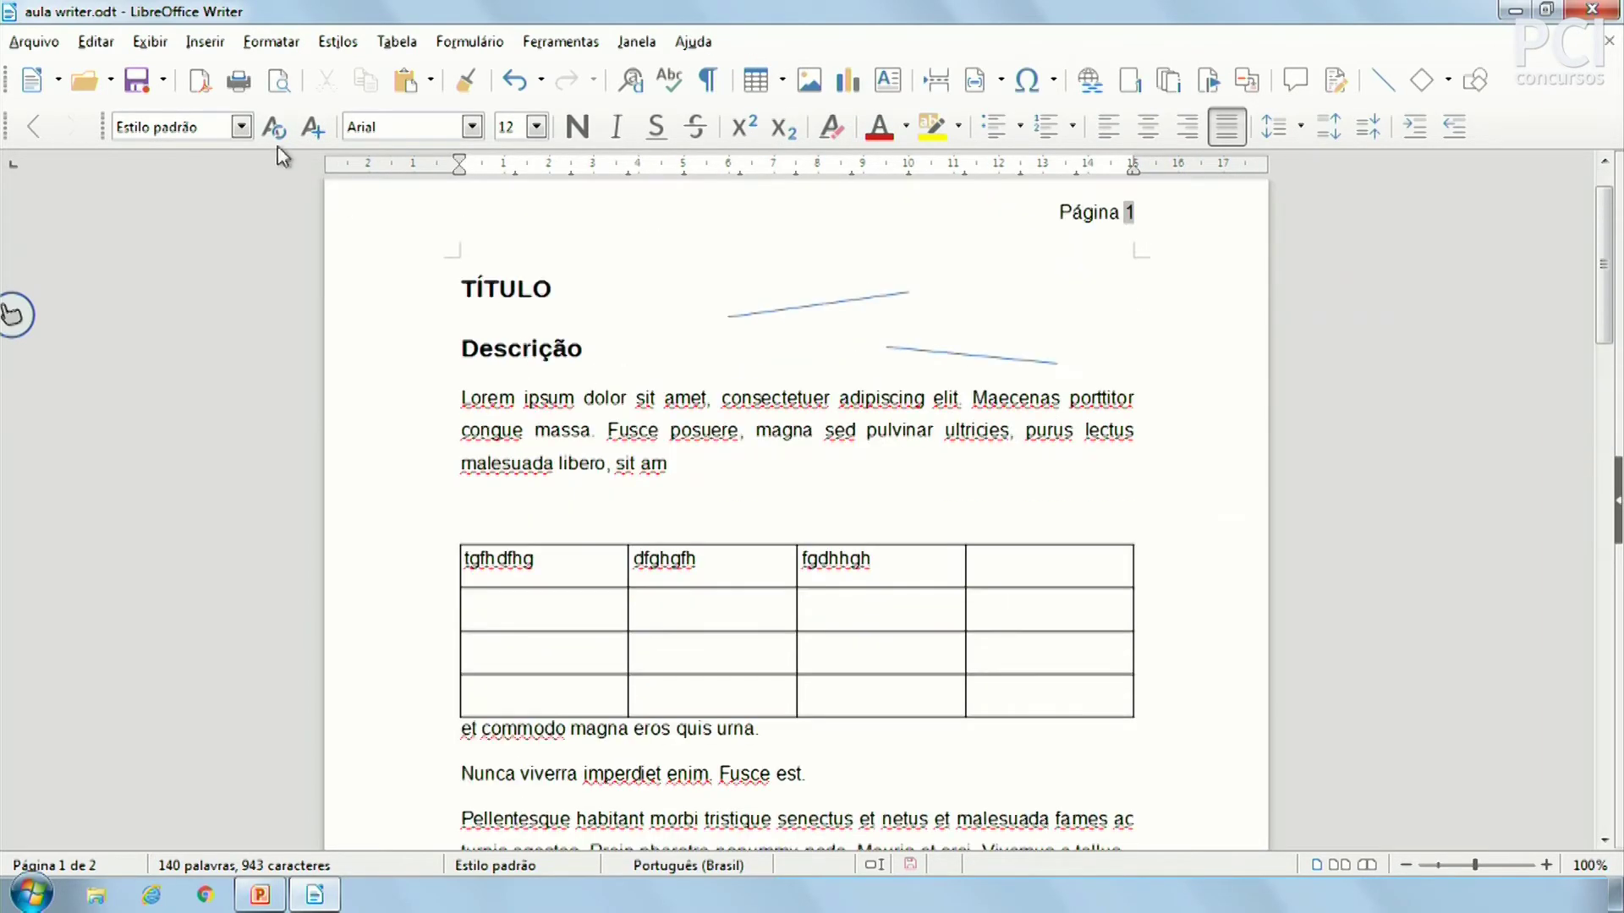
pyautogui.click(241, 127)
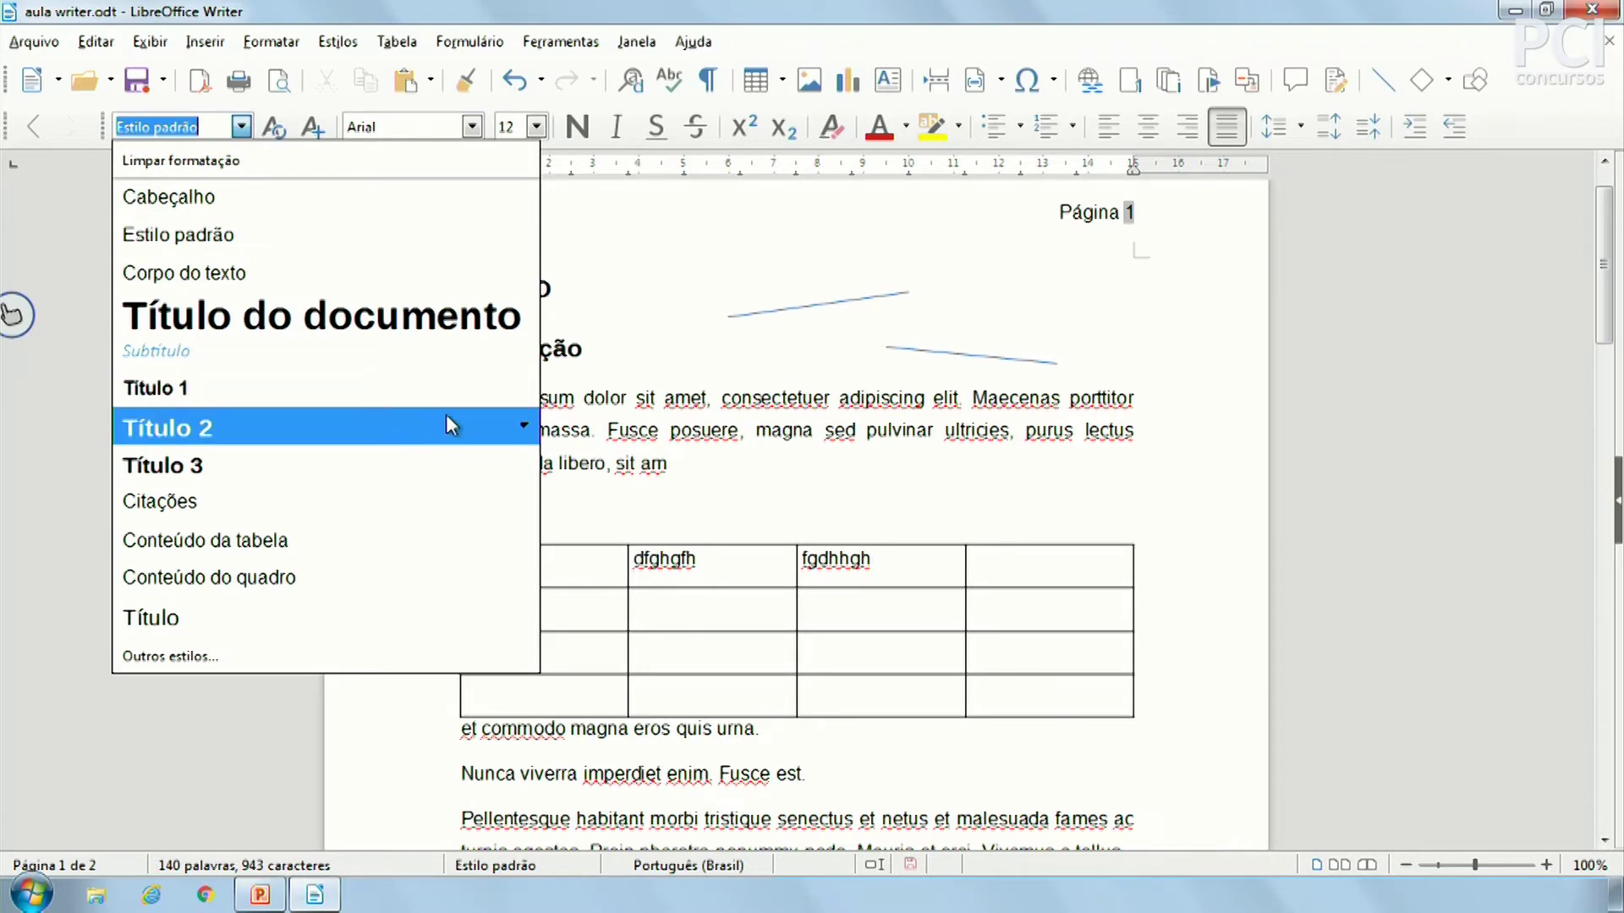
pyautogui.click(523, 425)
pyautogui.click(597, 494)
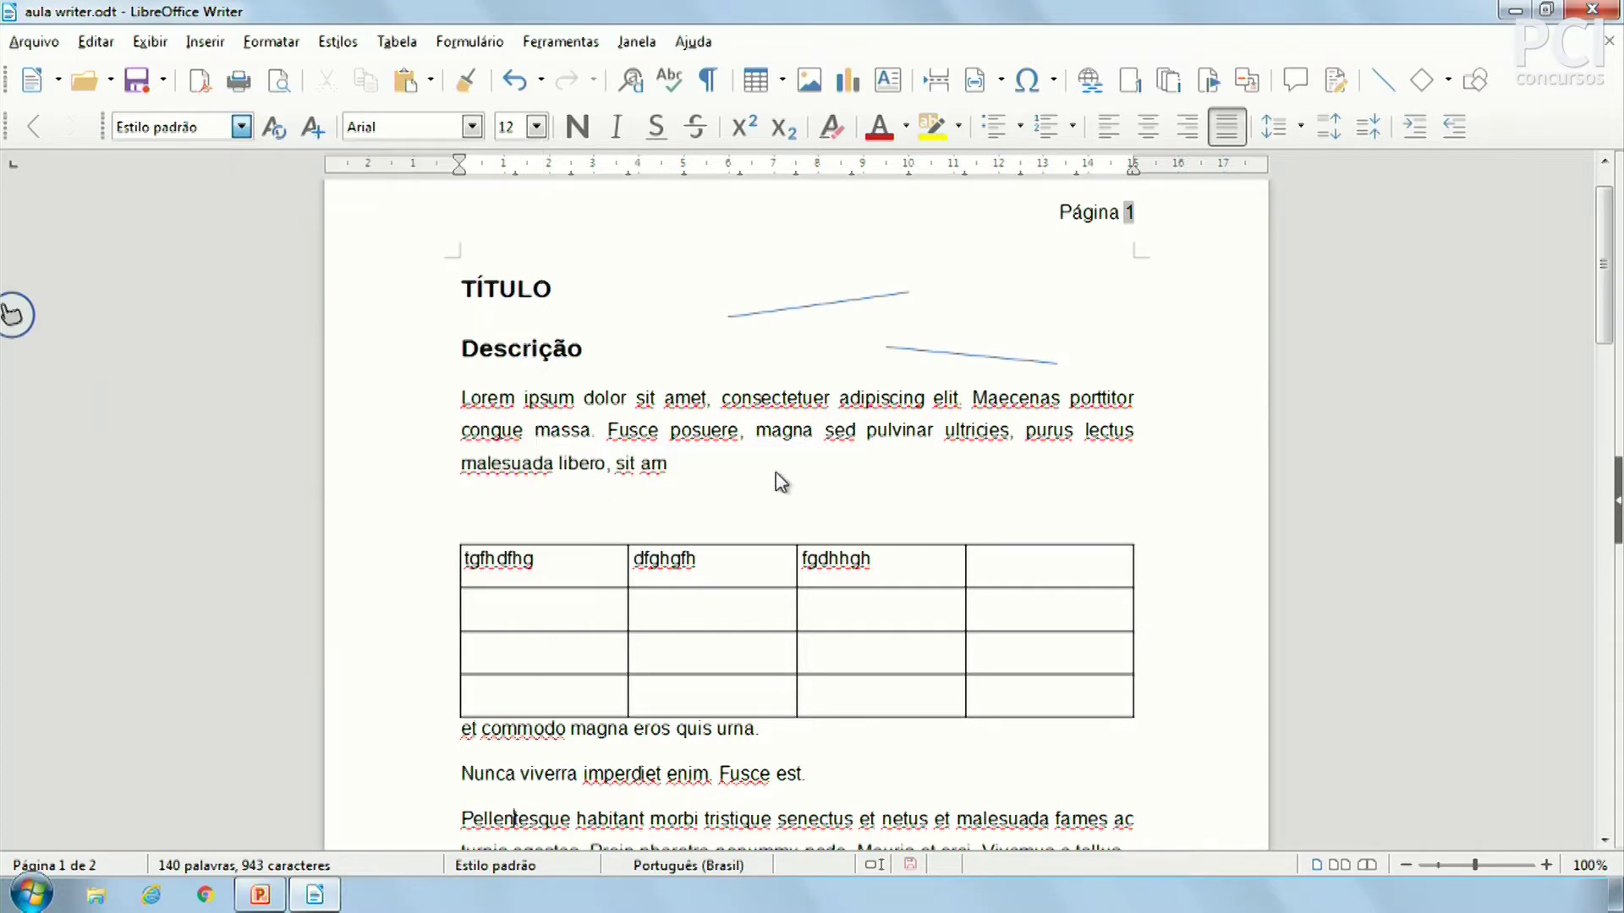
pyautogui.moveTo(772, 116); pyautogui.dragTo(1037, 113)
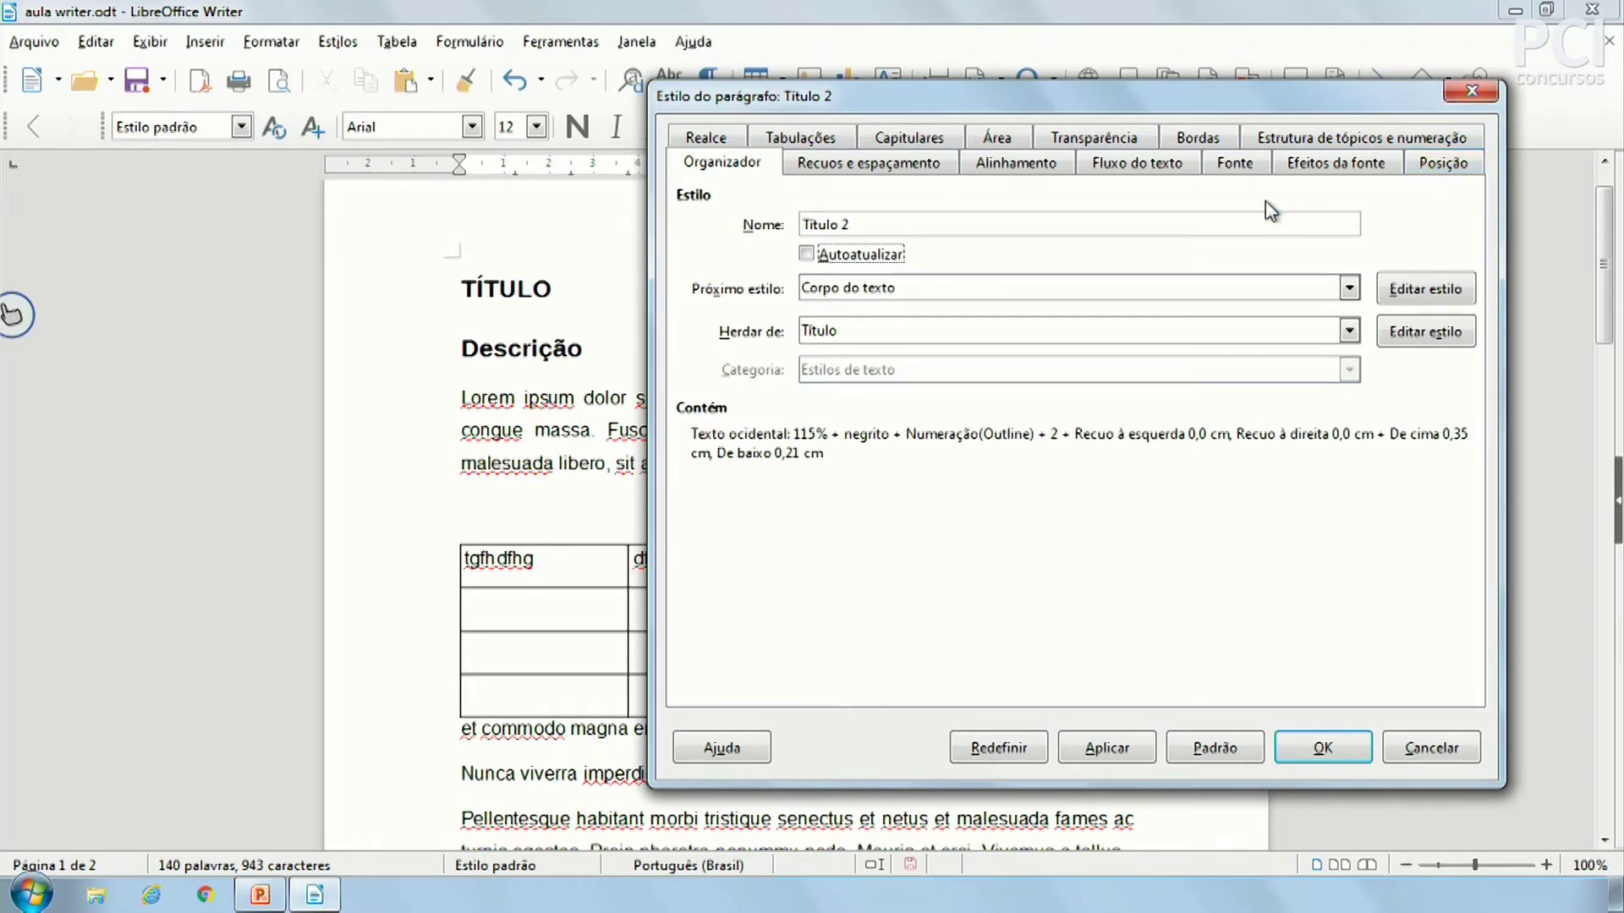
pyautogui.click(1236, 163)
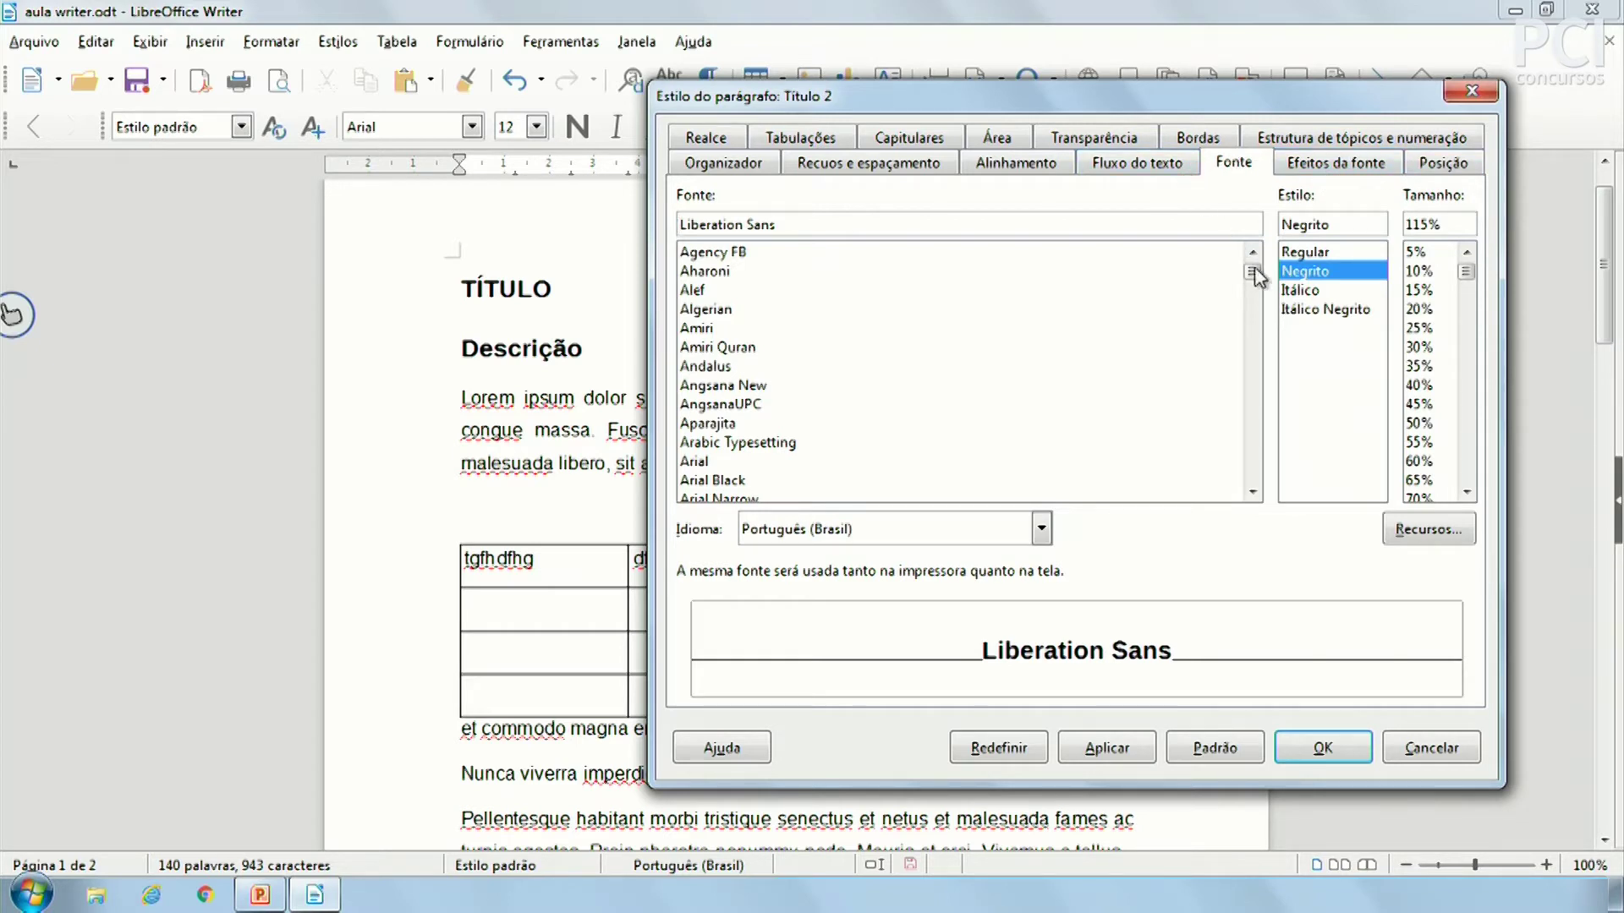
pyautogui.click(1317, 311)
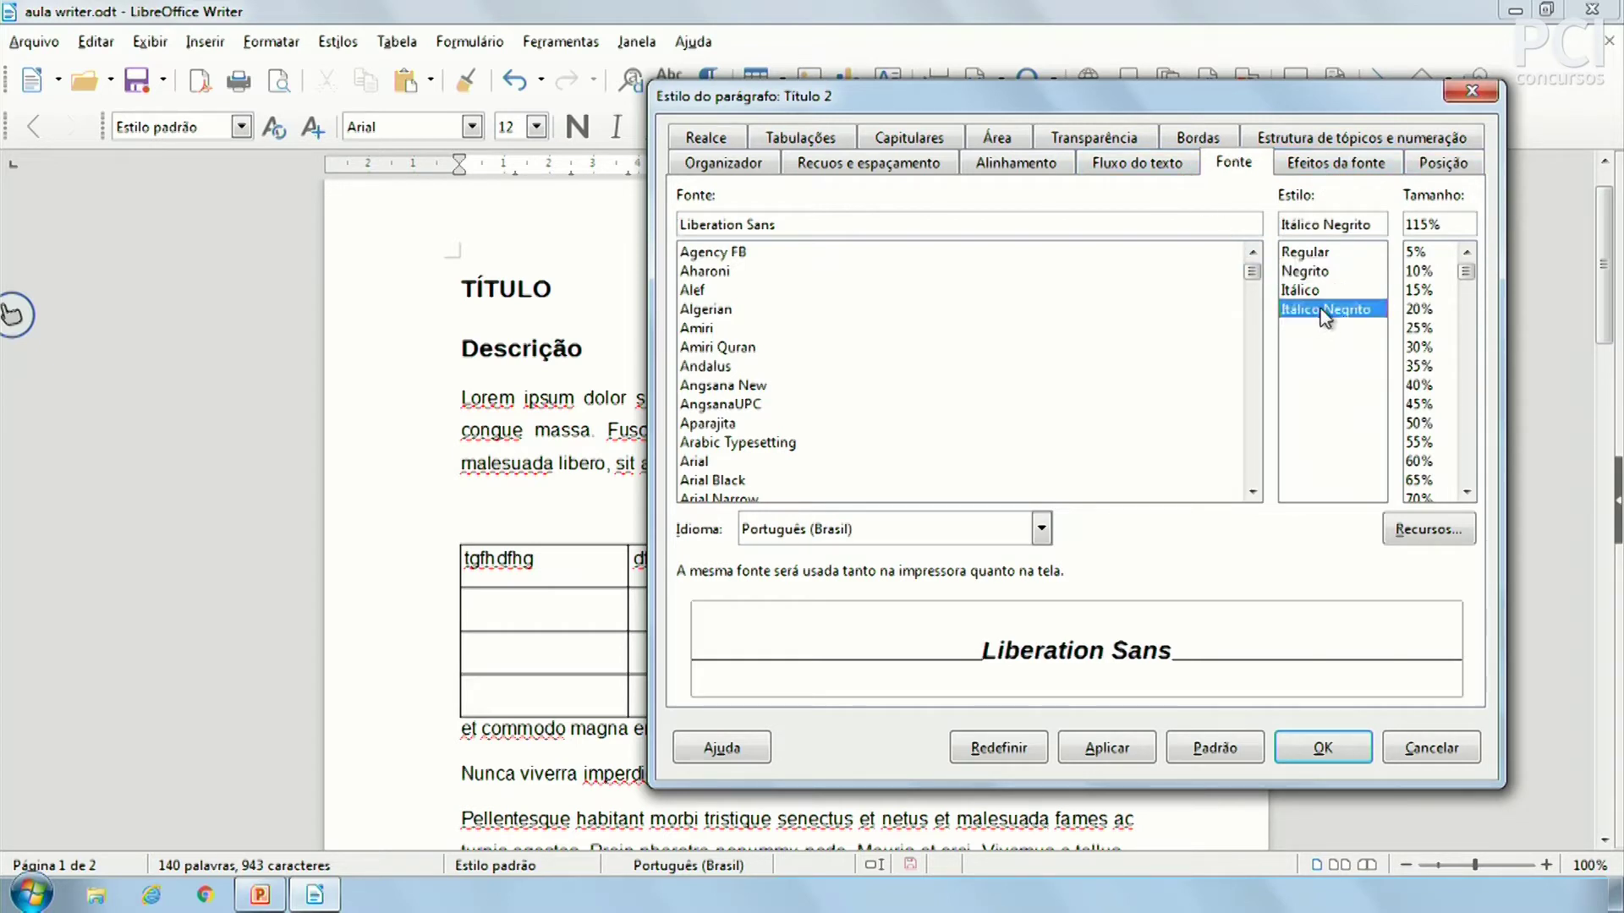
# Step: Set the Título 2 style's font colour to Verde limão and apply the style changes
pyautogui.click(1335, 162)
pyautogui.click(878, 228)
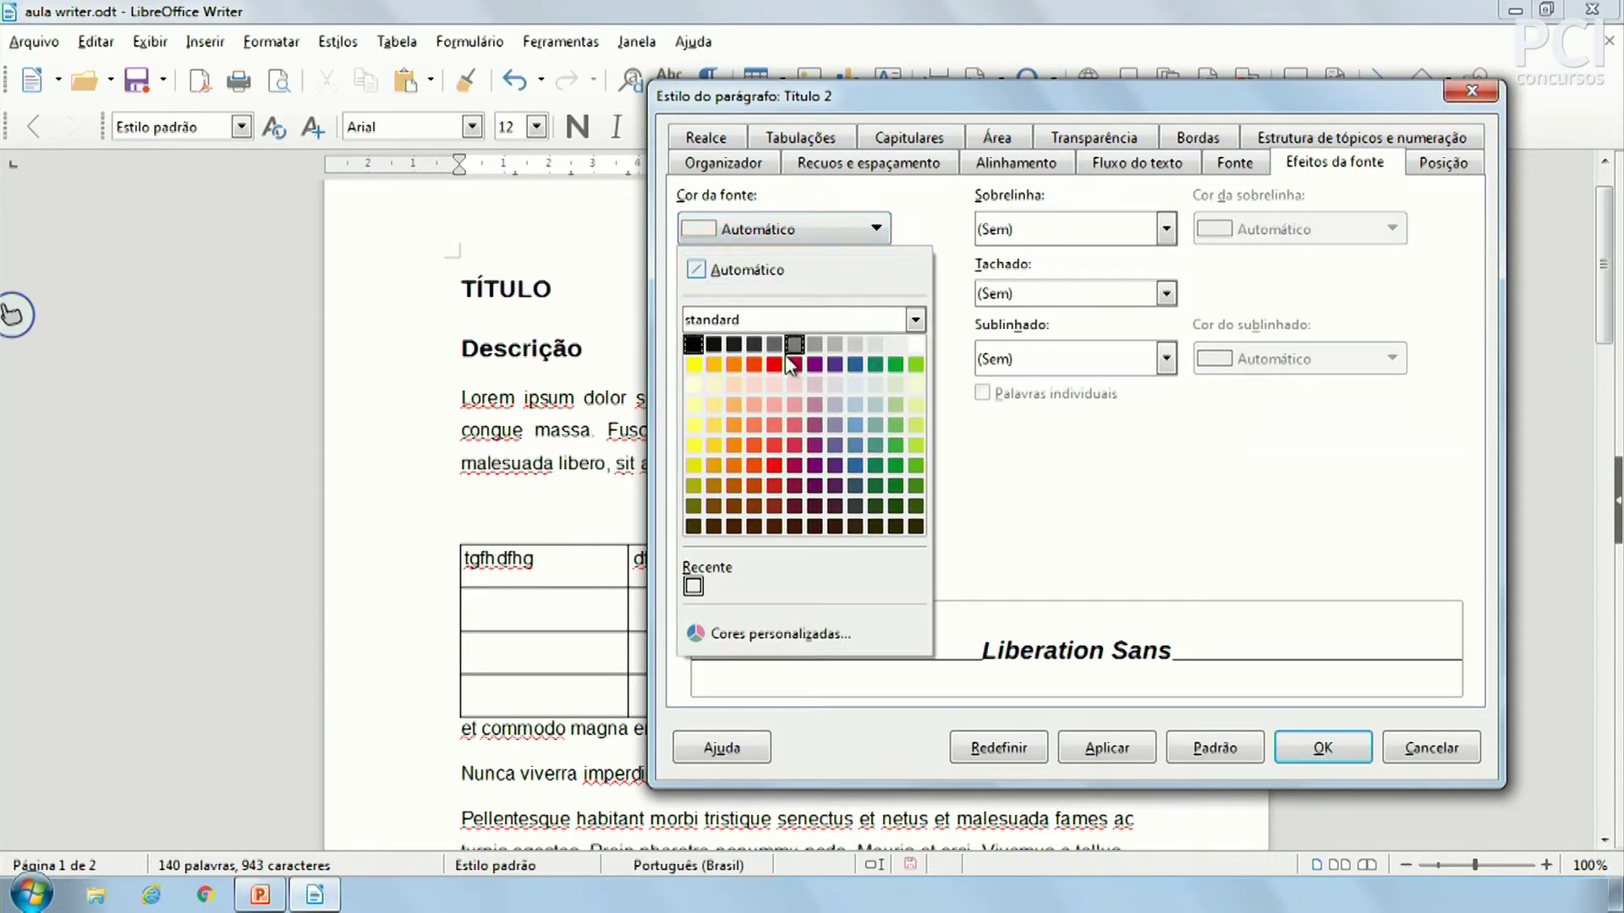
pyautogui.click(914, 366)
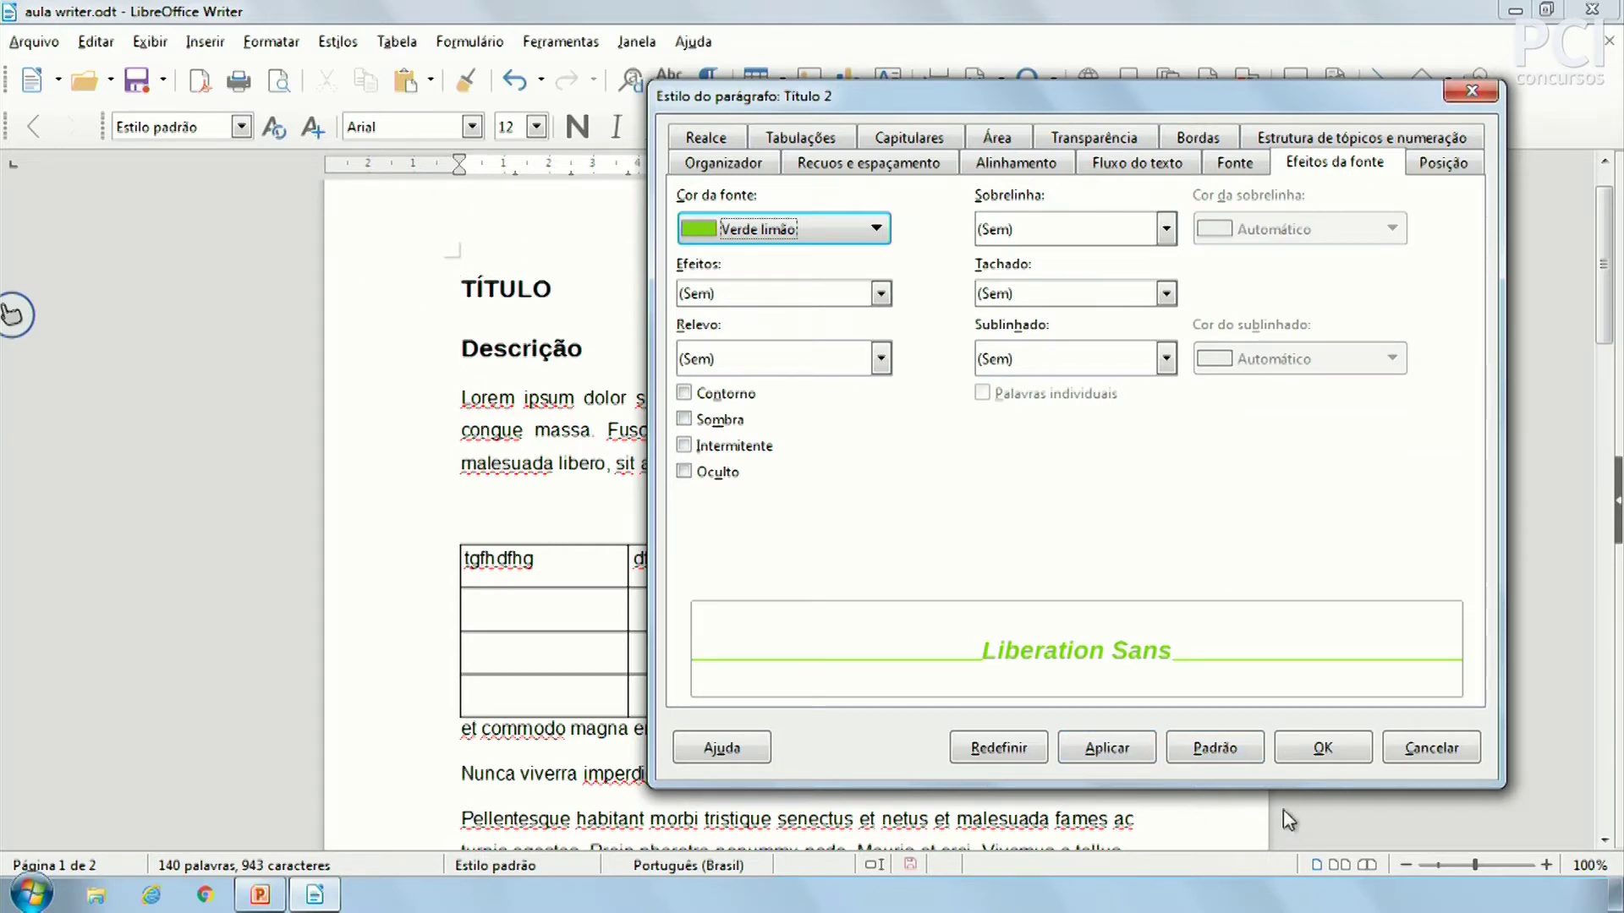
pyautogui.click(1108, 750)
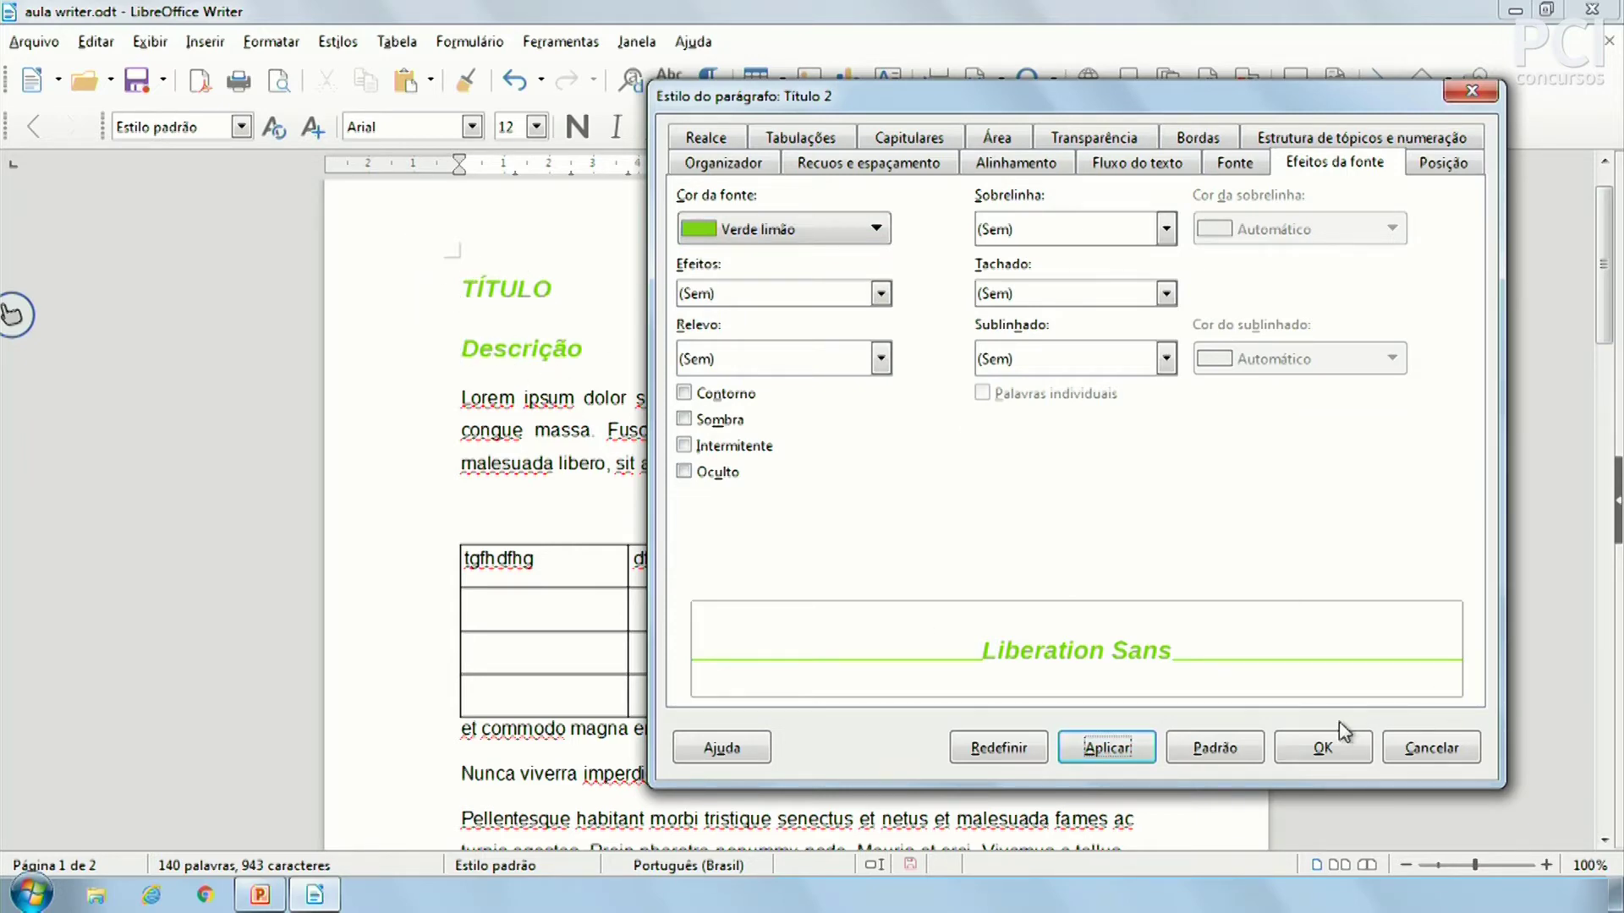
pyautogui.click(1323, 747)
# Step: Examine the second TÍTULO heading's formatting and the style choices for the first Lorem ipsum paragraph
pyautogui.scroll(-12, 688, 452)
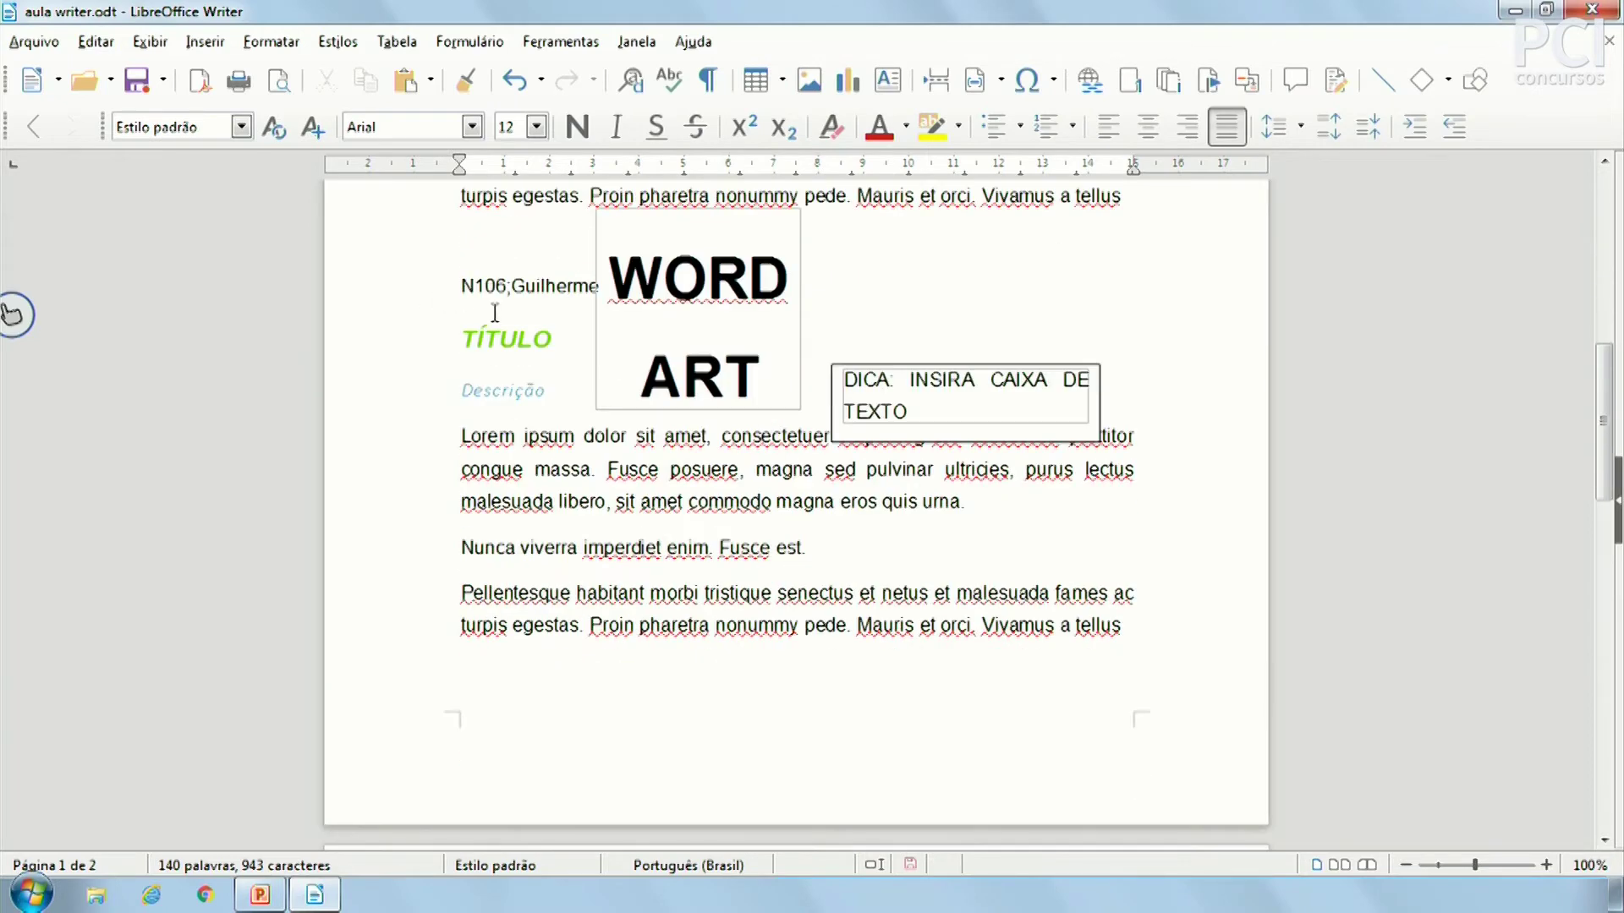
pyautogui.moveTo(495, 313); pyautogui.dragTo(560, 347)
pyautogui.click(545, 356)
pyautogui.scroll(15, 741, 556)
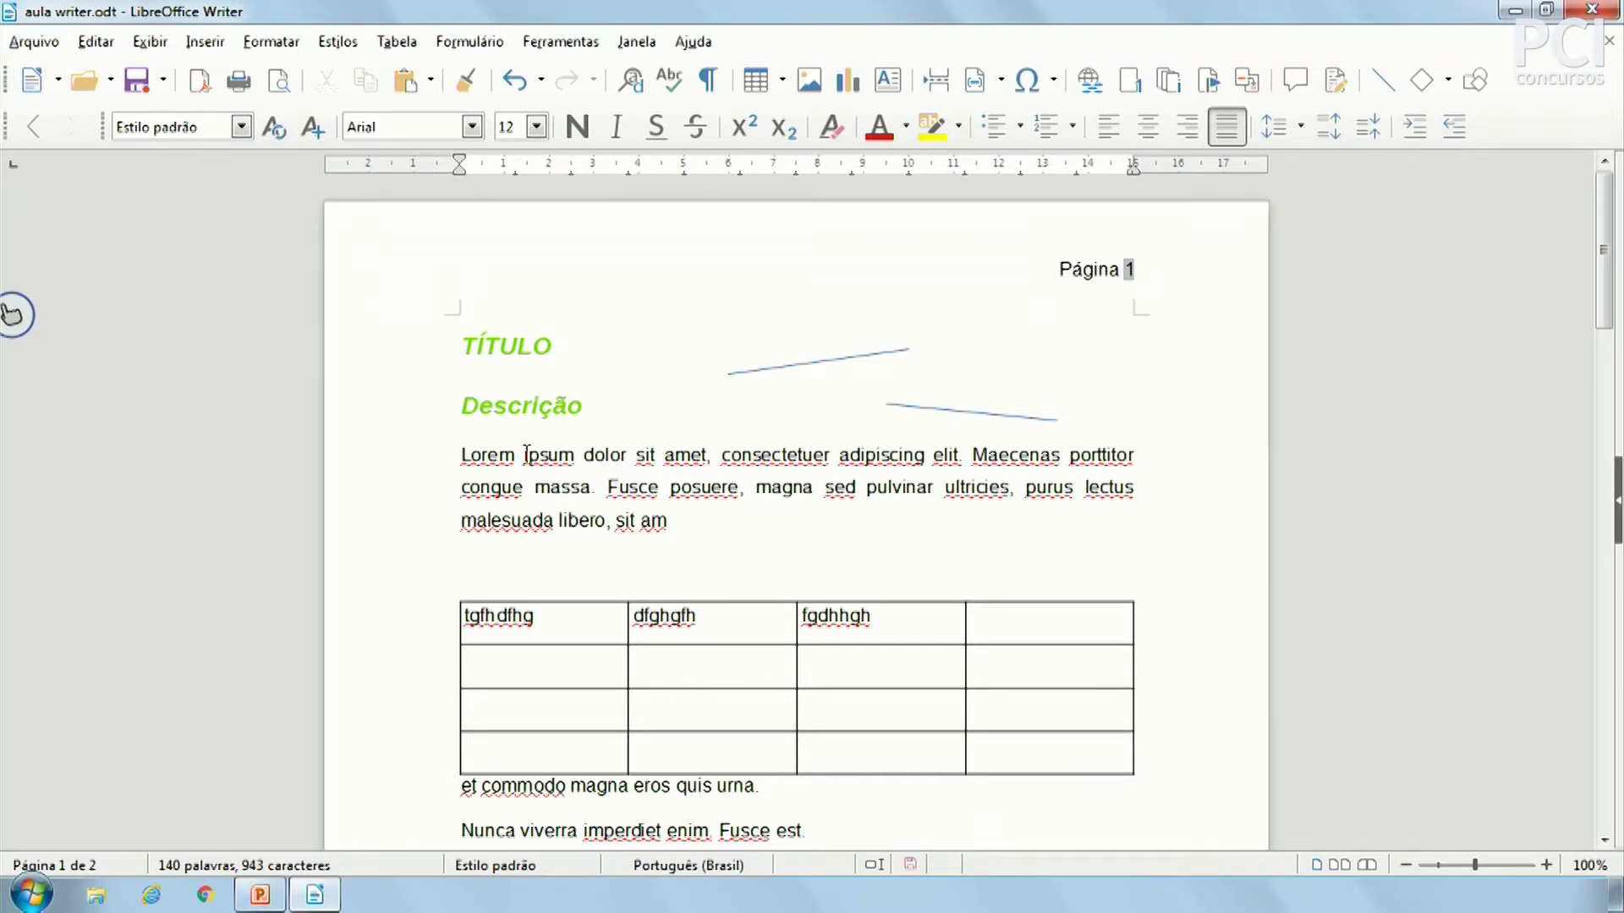
pyautogui.moveTo(522, 455); pyautogui.dragTo(668, 520)
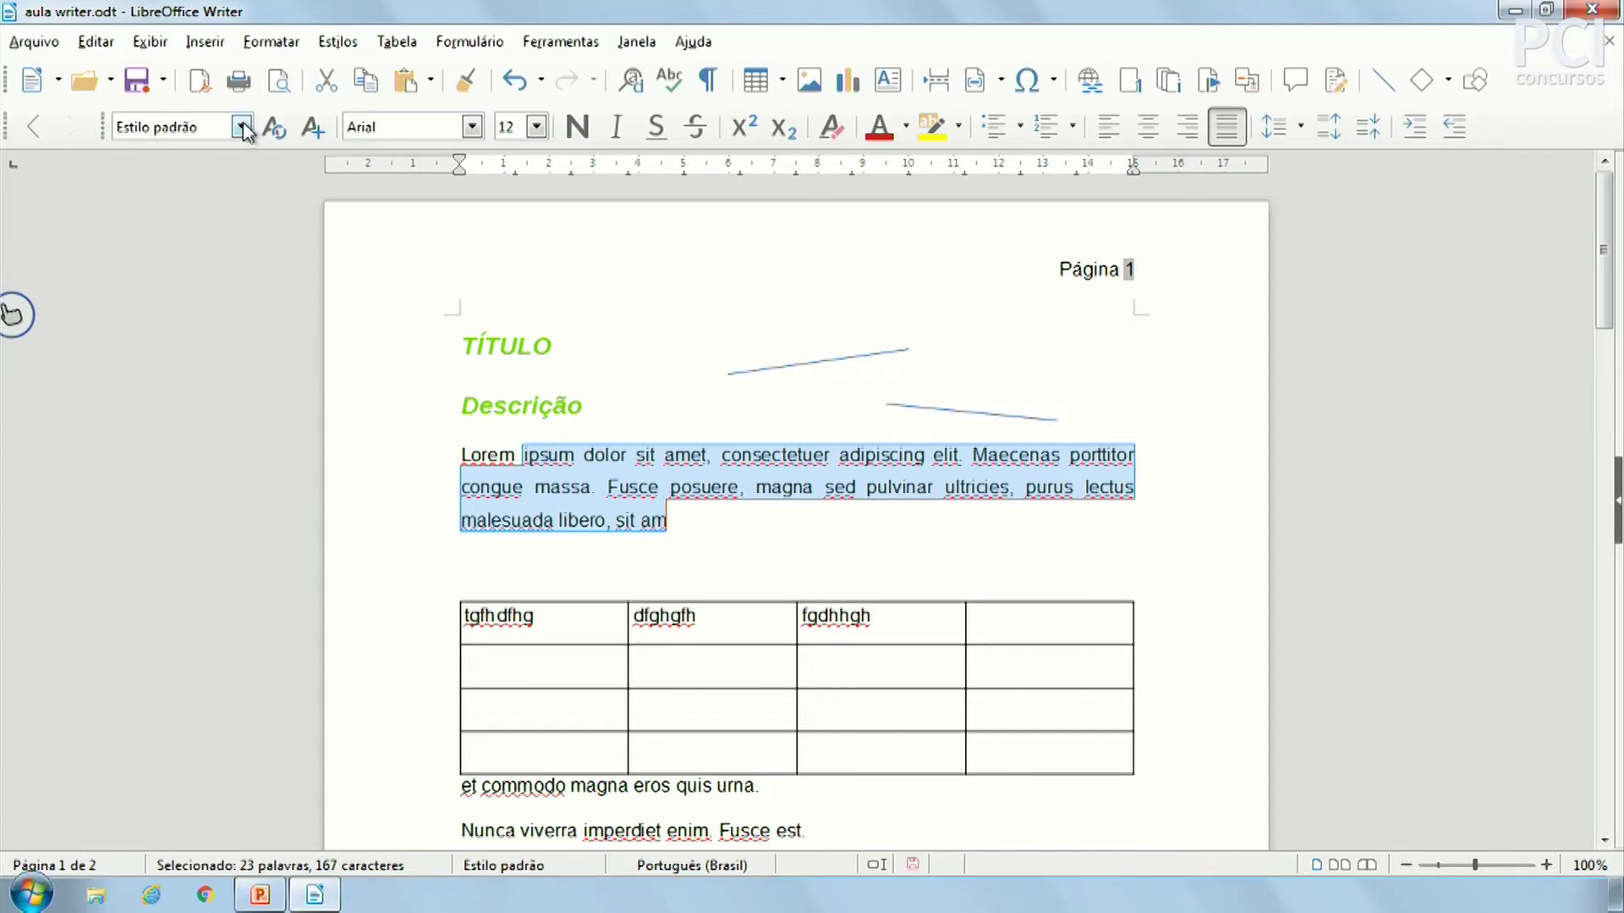
pyautogui.click(243, 127)
pyautogui.click(840, 519)
pyautogui.click(756, 520)
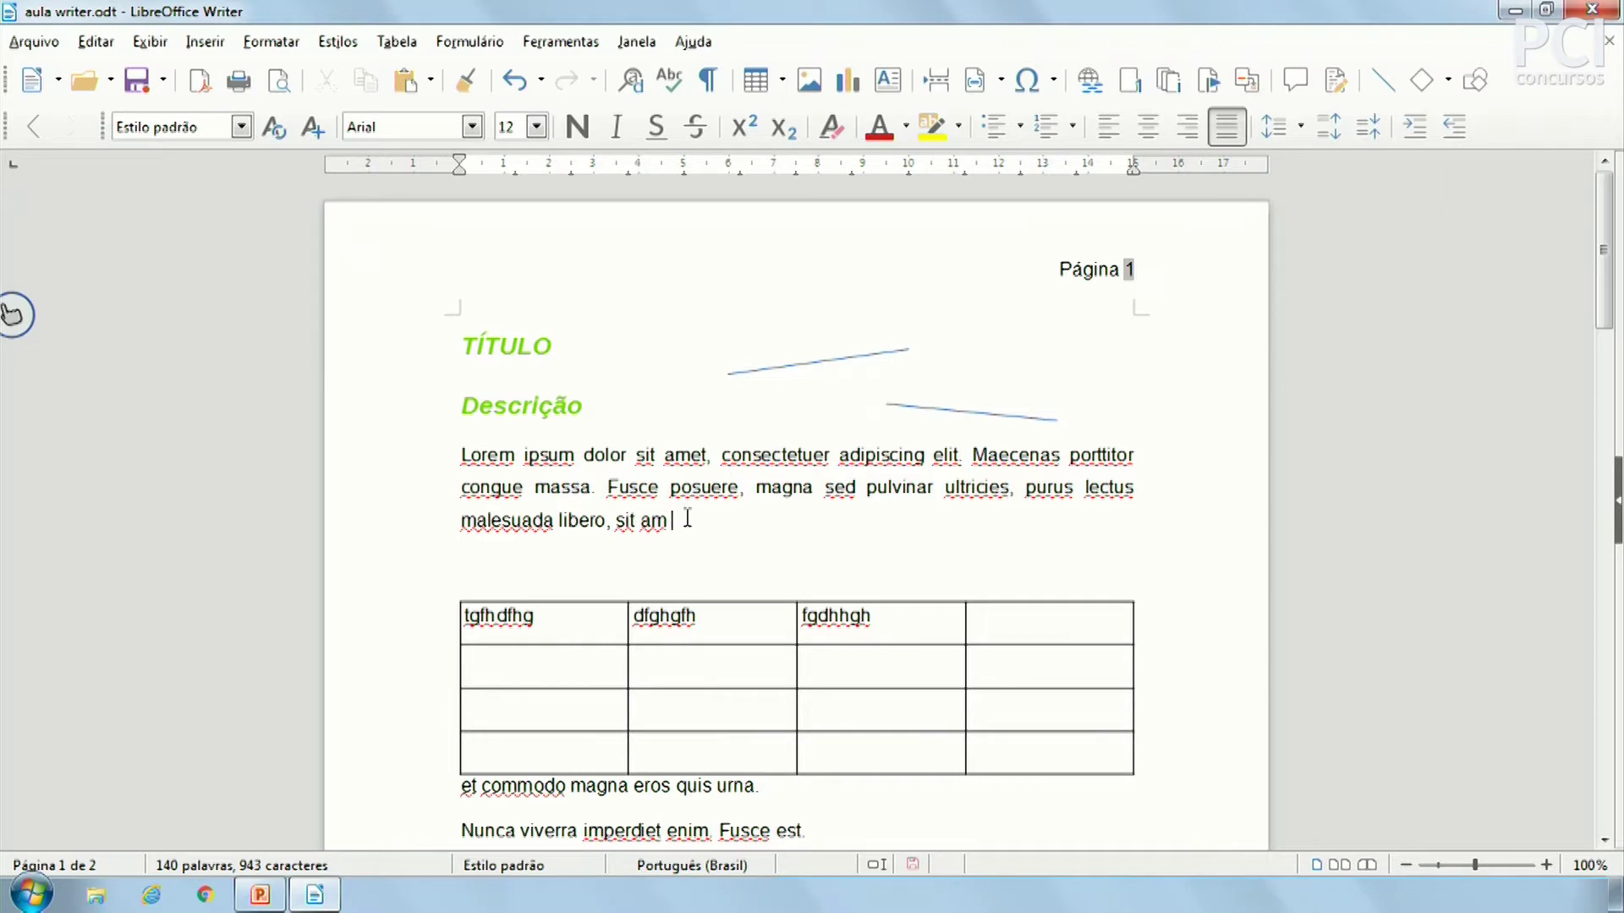
# Step: Examine the first Lorem ipsum paragraph's font size options and the body text throughout the document
pyautogui.doubleClick(647, 520)
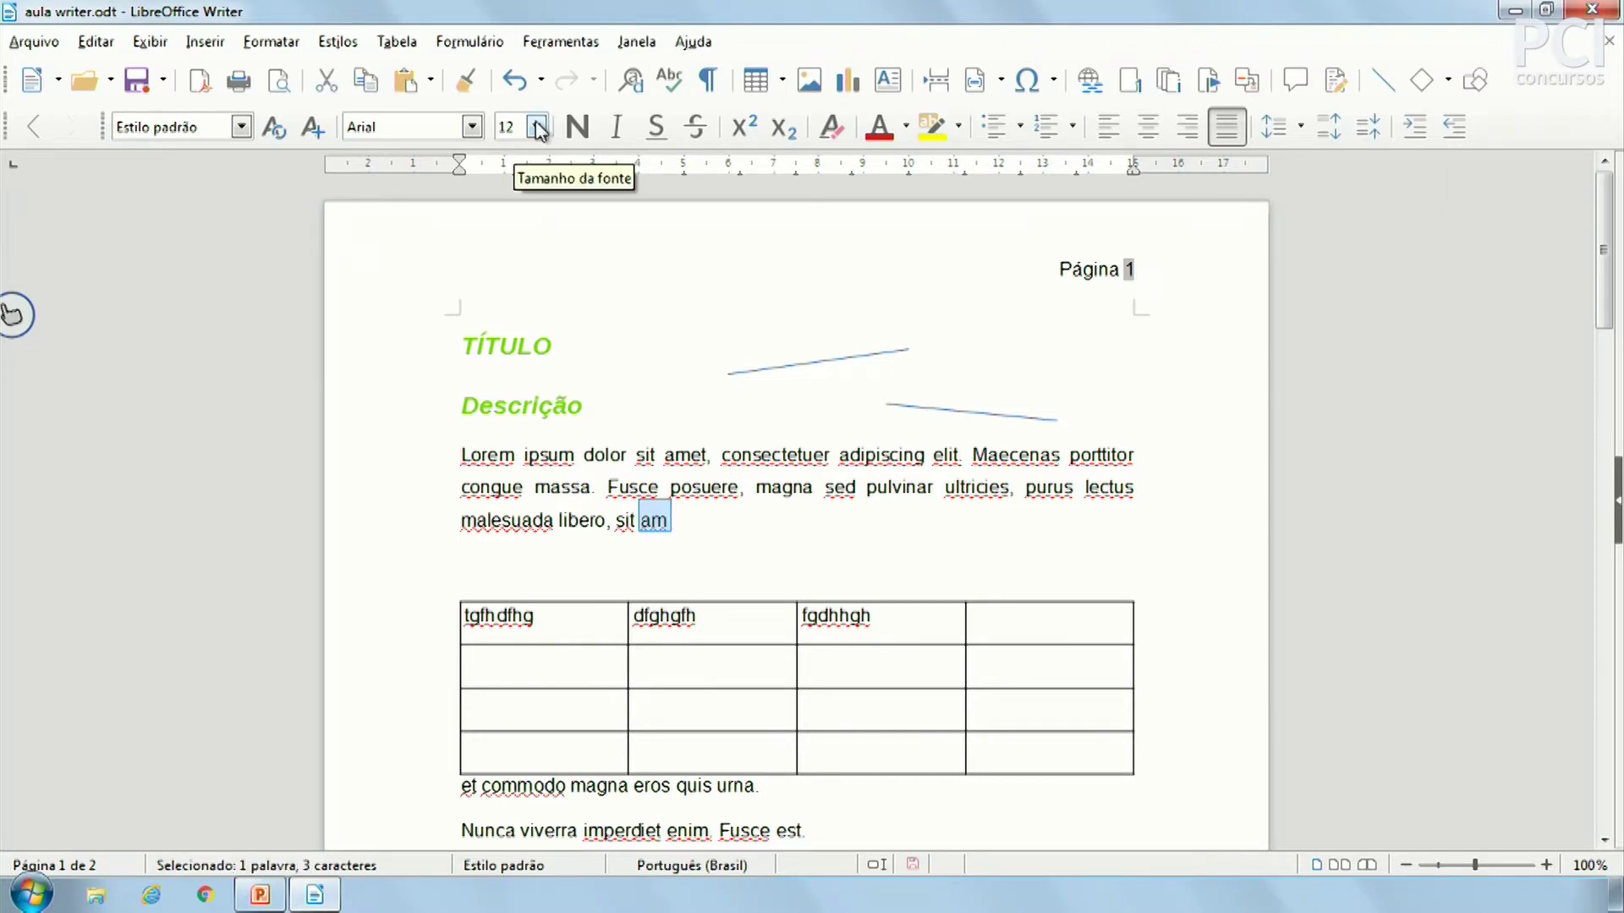
pyautogui.click(804, 506)
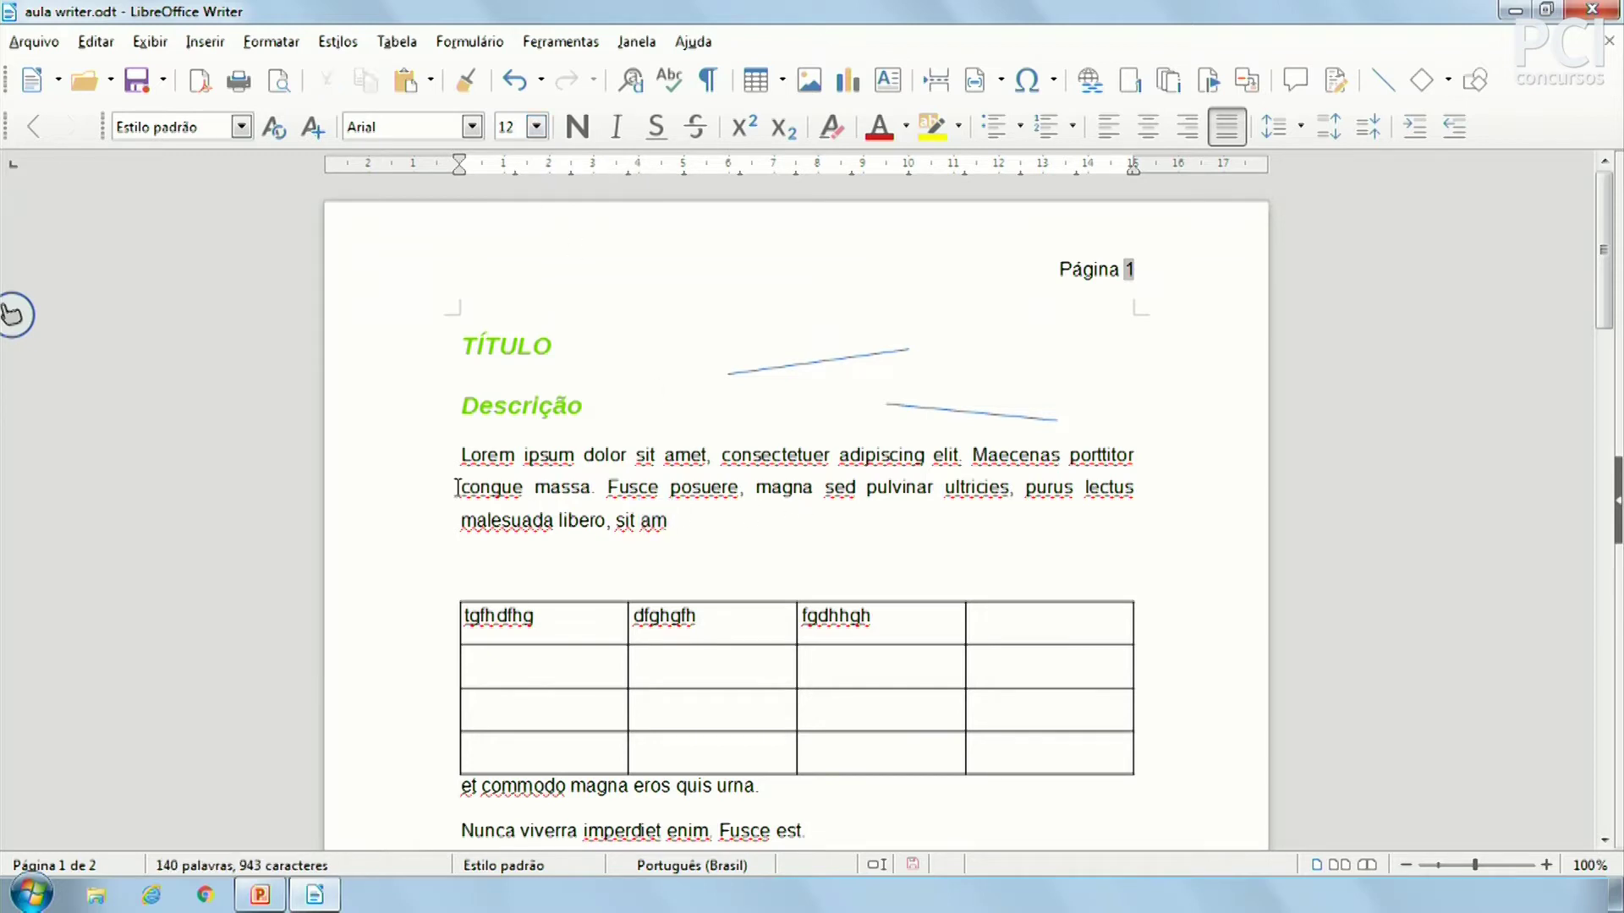
pyautogui.moveTo(437, 454); pyautogui.dragTo(708, 505)
pyautogui.scroll(-3, 732, 514)
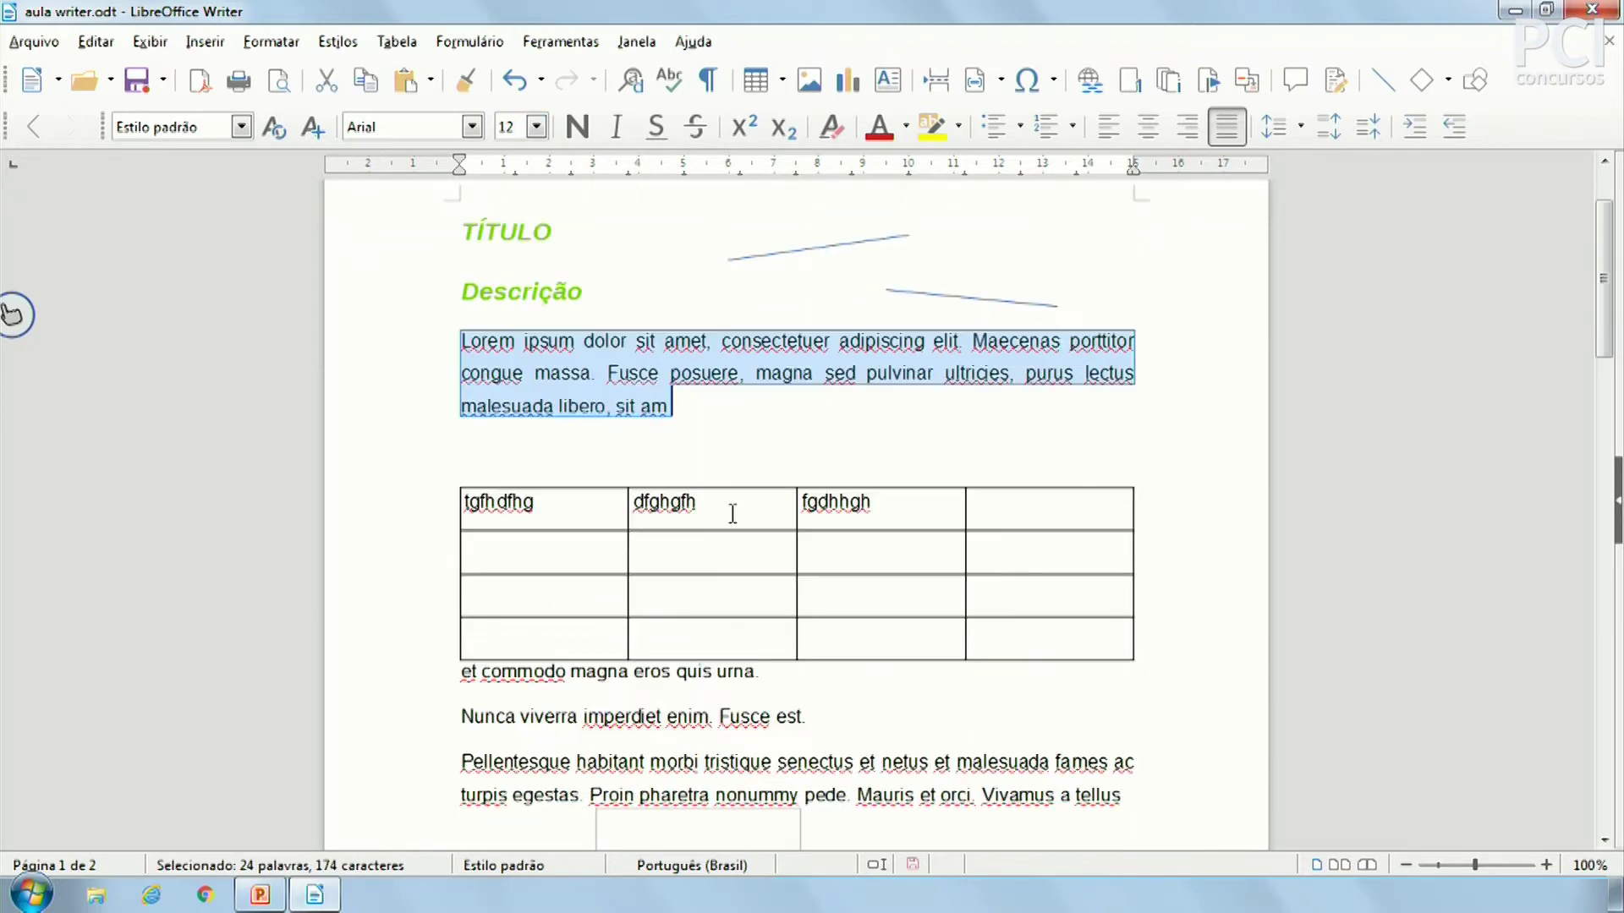
pyautogui.click(537, 127)
pyautogui.click(537, 127)
pyautogui.click(742, 433)
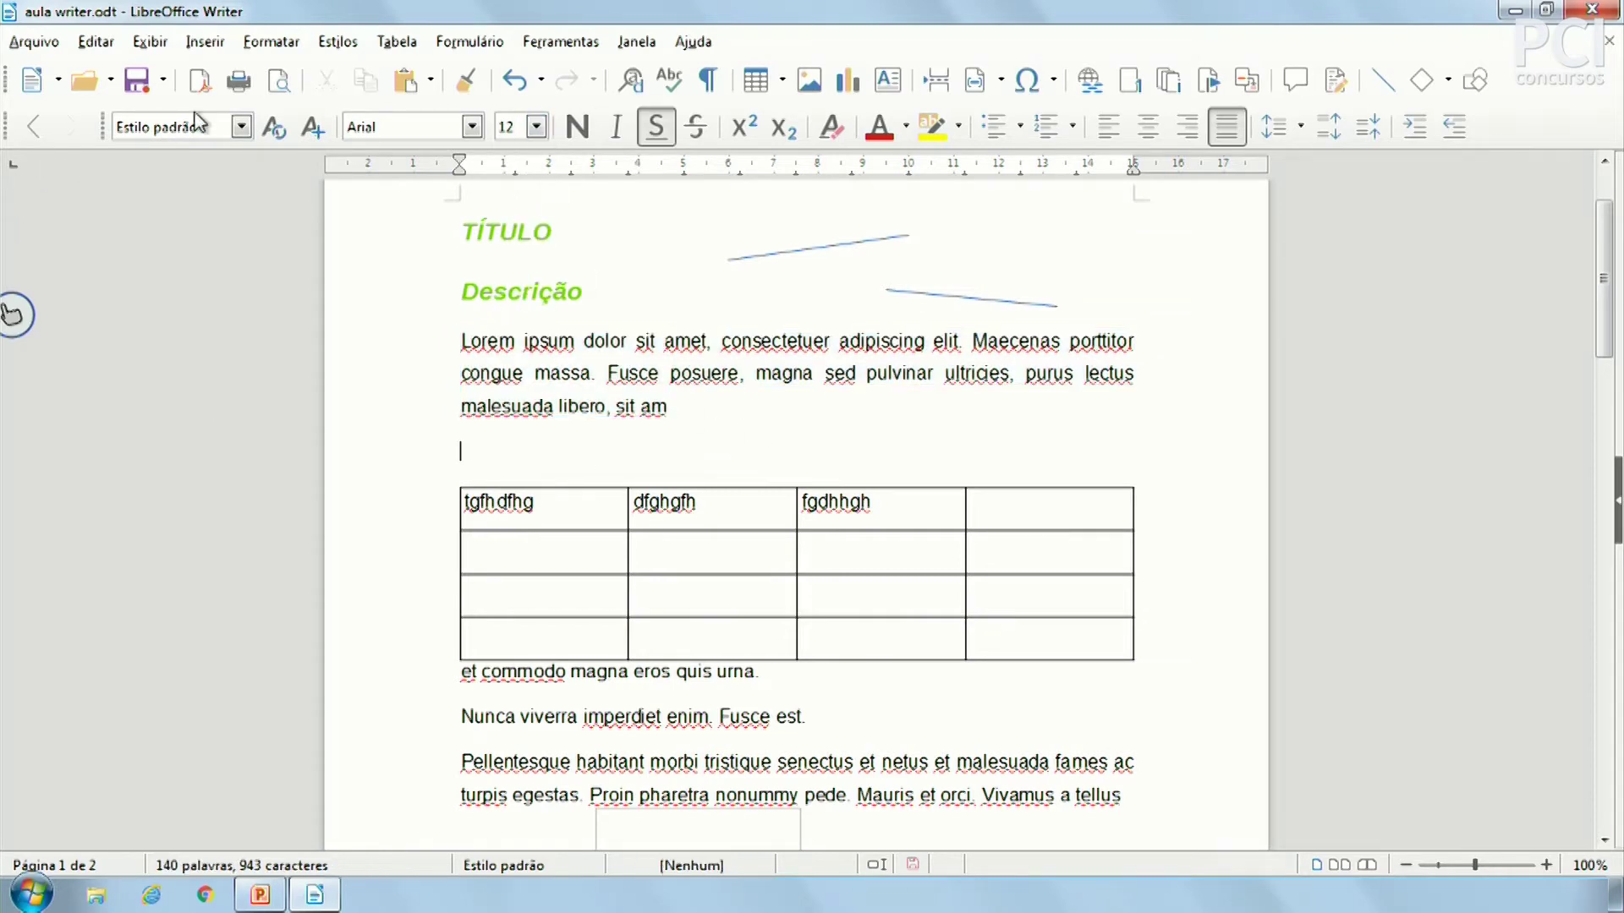
pyautogui.scroll(-8, 747, 664)
pyautogui.scroll(3, 744, 651)
pyautogui.scroll(3, 652, 486)
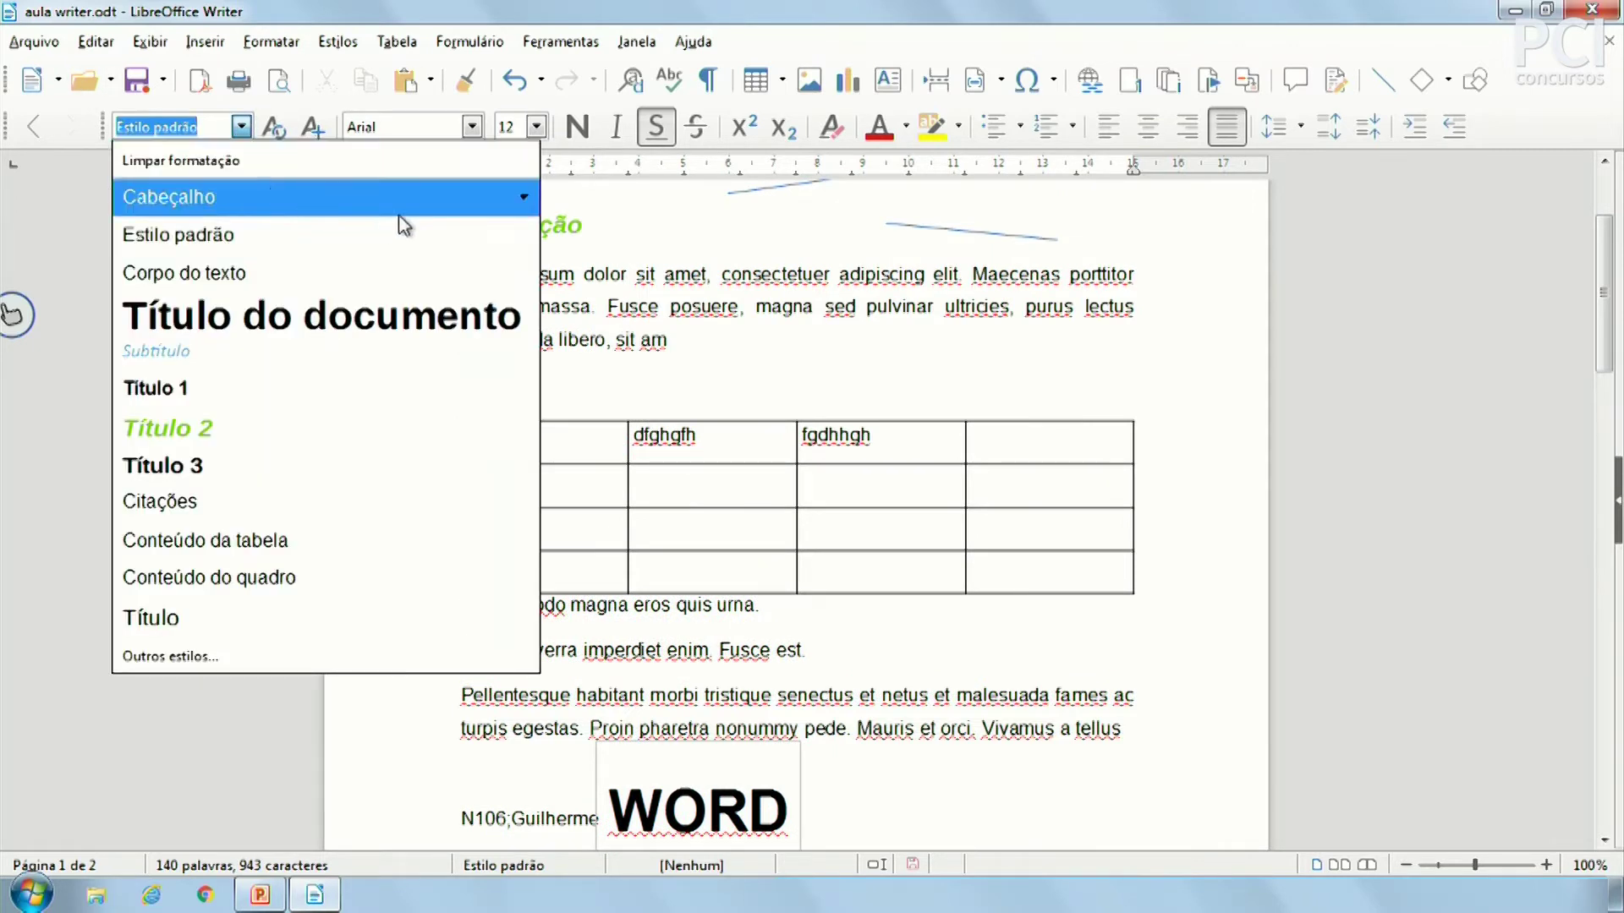
# Step: Open the Estilo padrão paragraph style for editing and set its font size to 10 pt
pyautogui.click(523, 234)
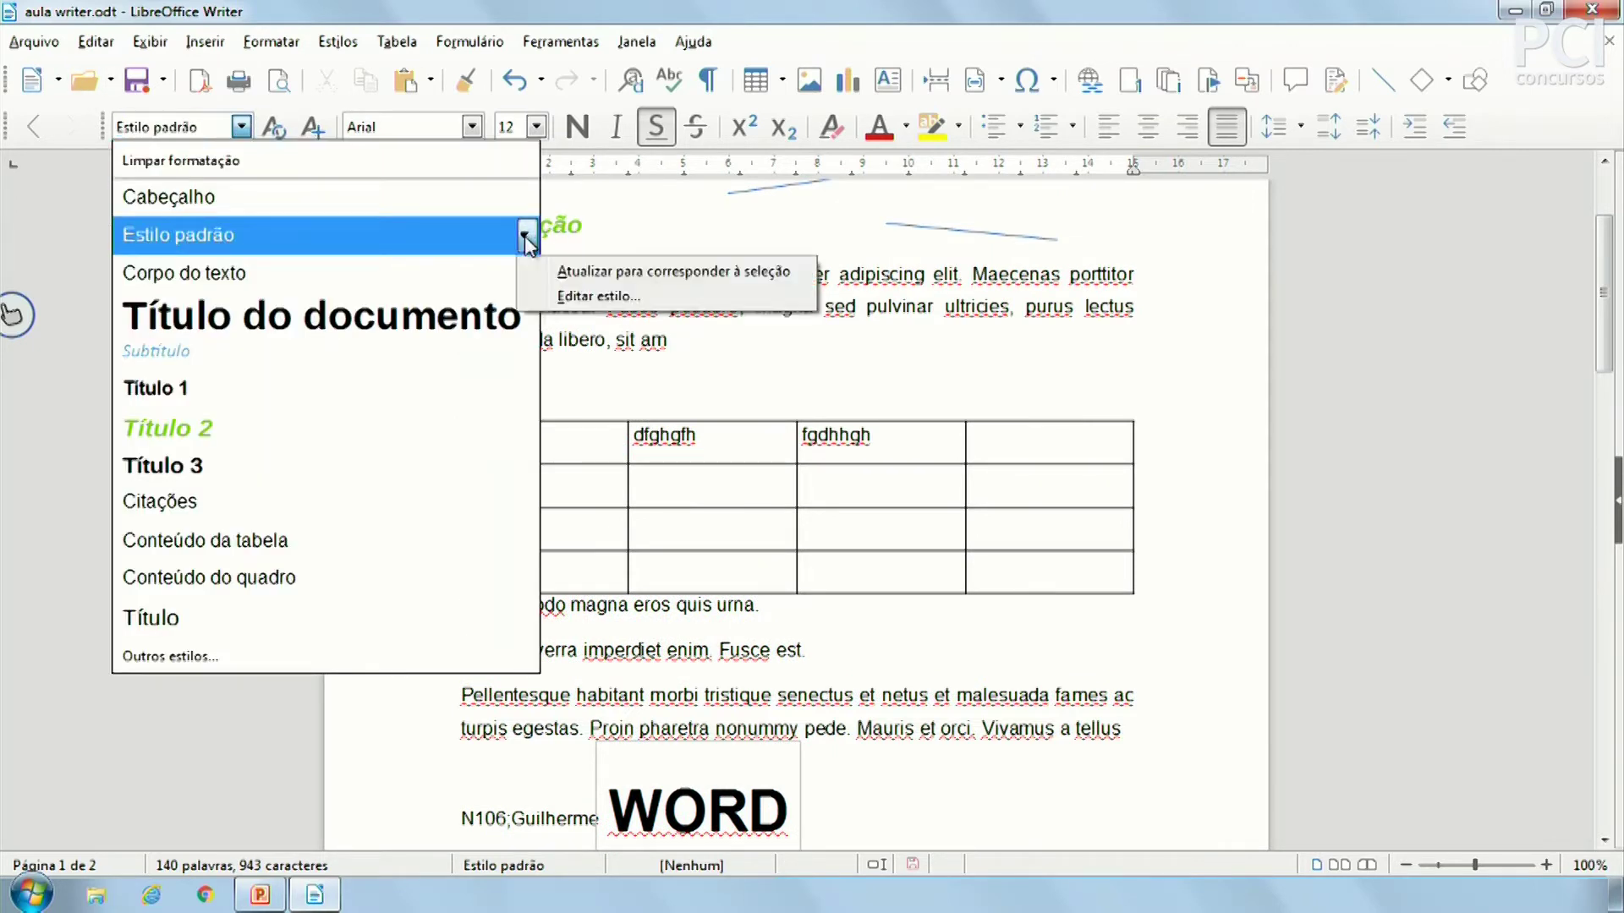
pyautogui.click(578, 296)
pyautogui.moveTo(1048, 99); pyautogui.dragTo(1271, 96)
pyautogui.click(1175, 169)
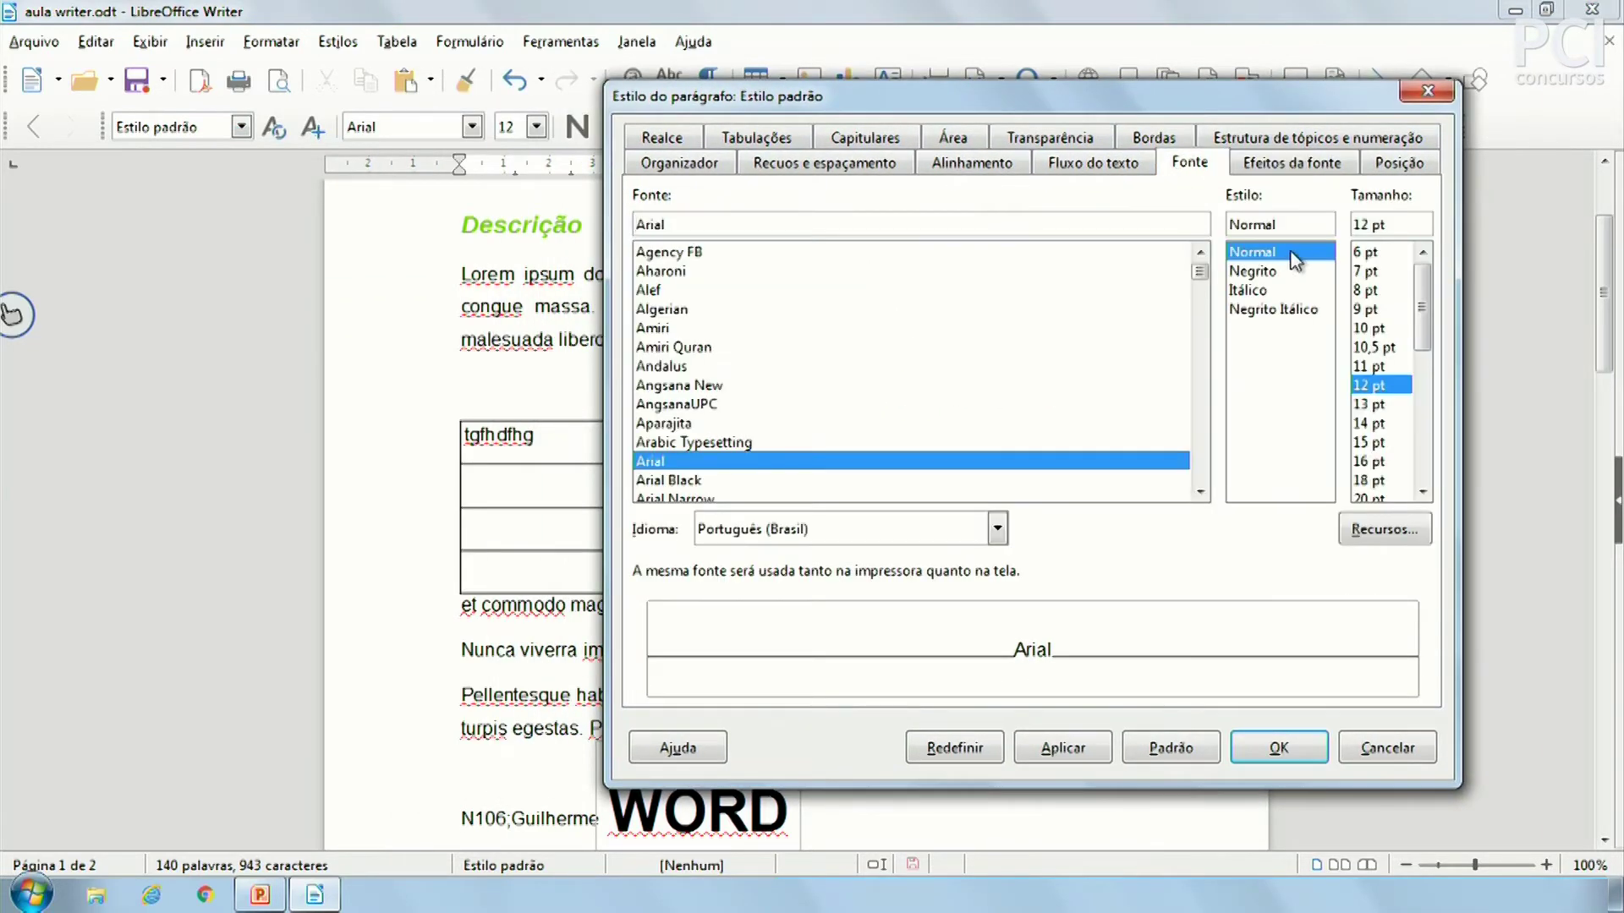
pyautogui.click(1368, 328)
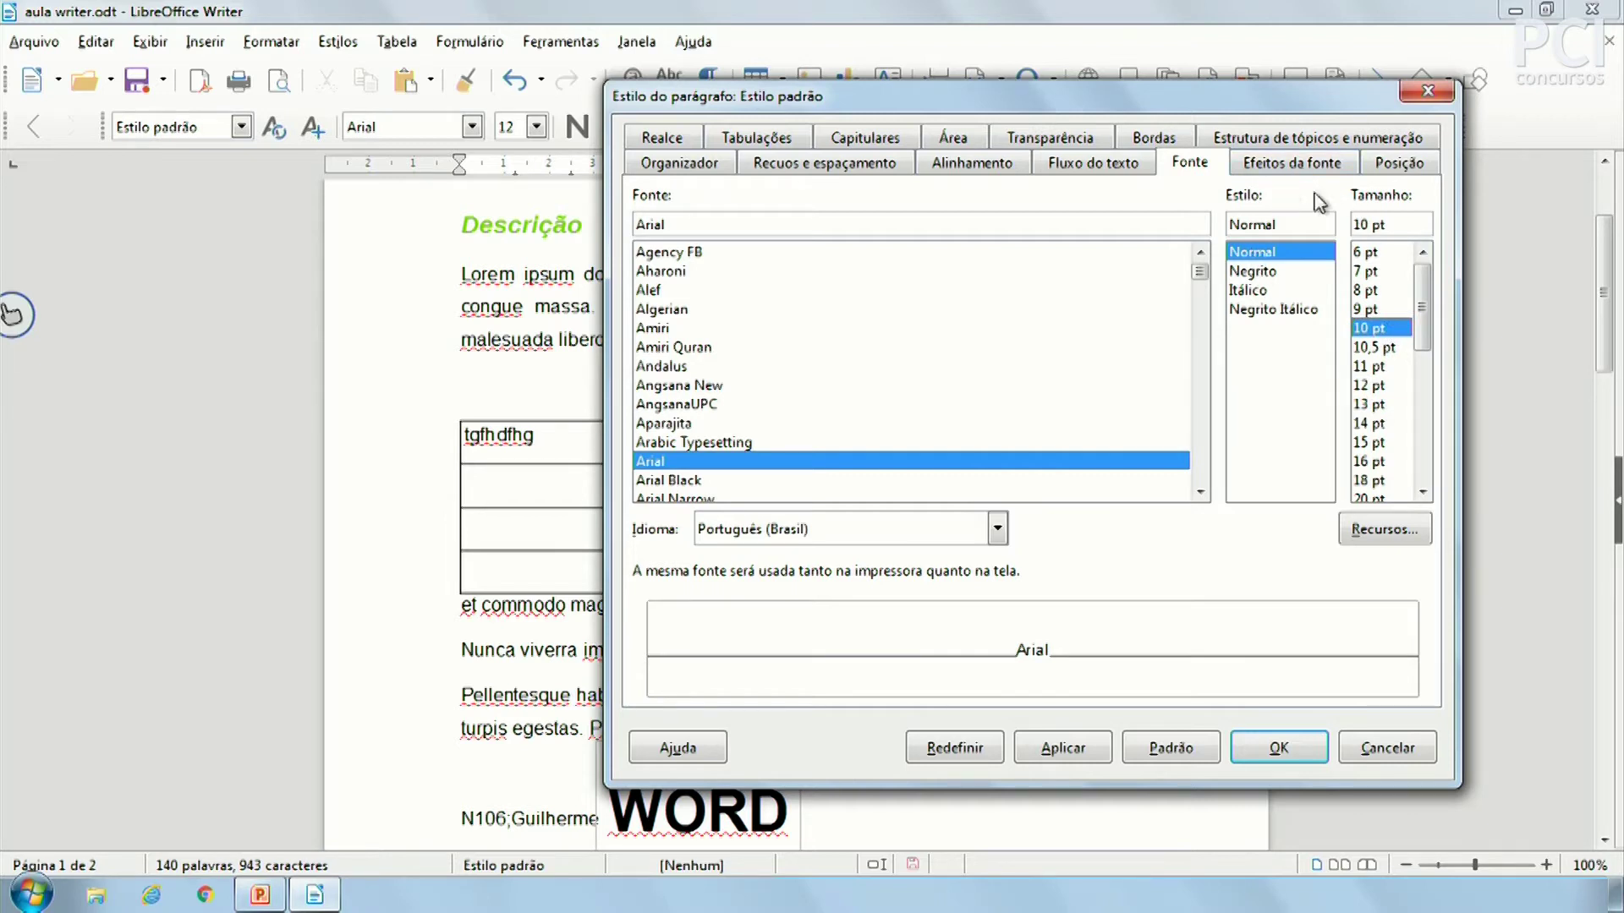
# Step: Review the Estilo padrão style's font effects, tab stop, transparency and border settings
pyautogui.click(1350, 165)
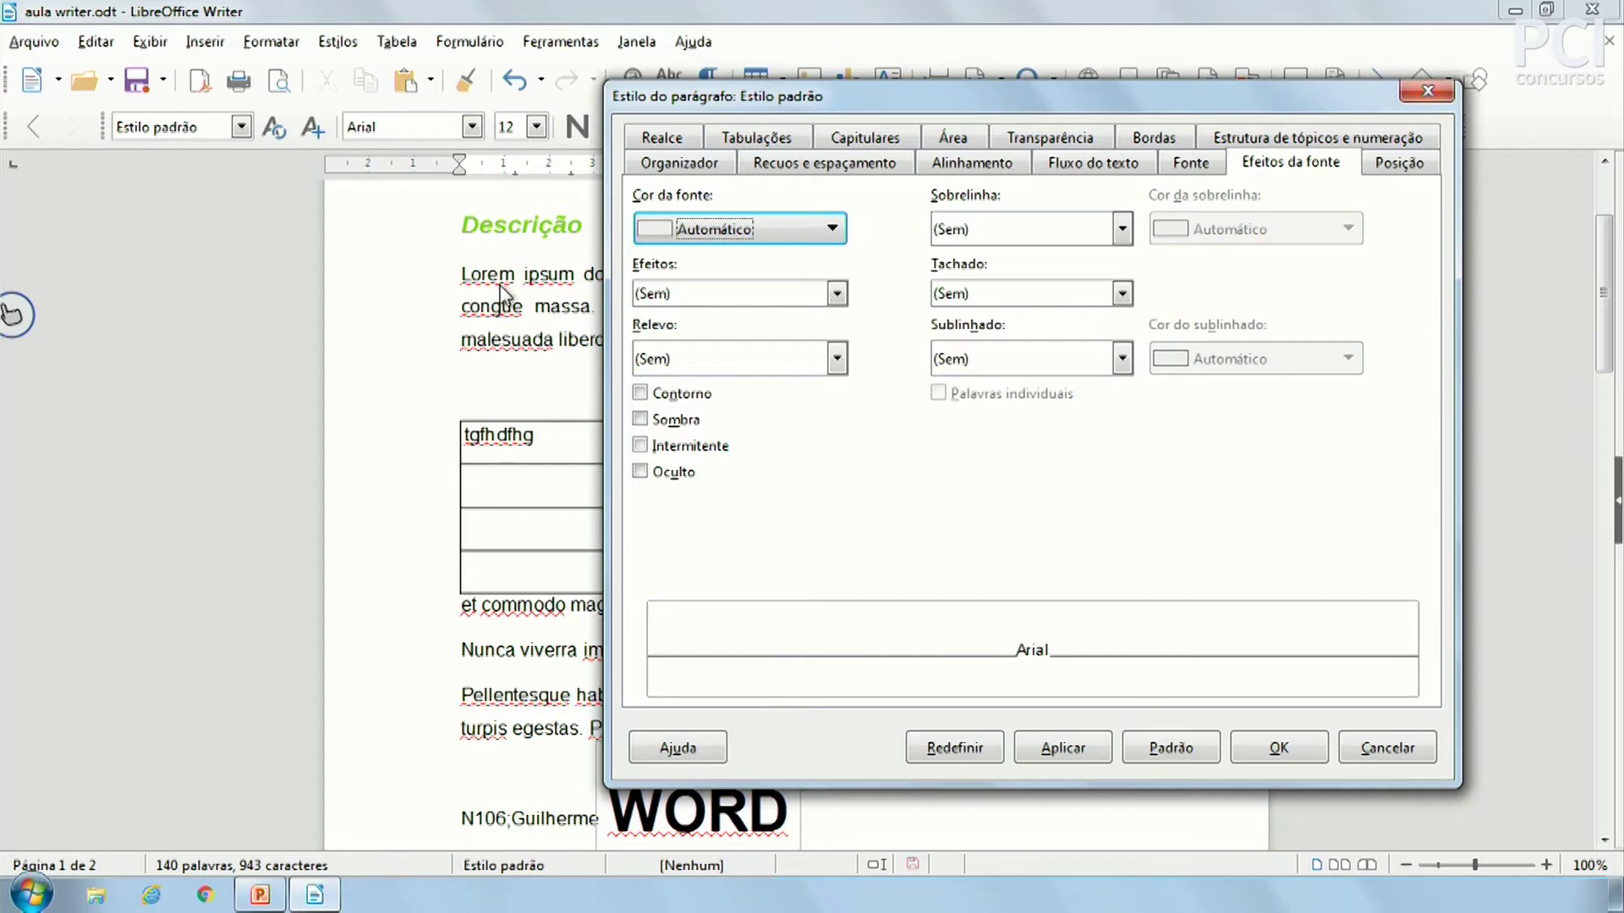
pyautogui.click(741, 139)
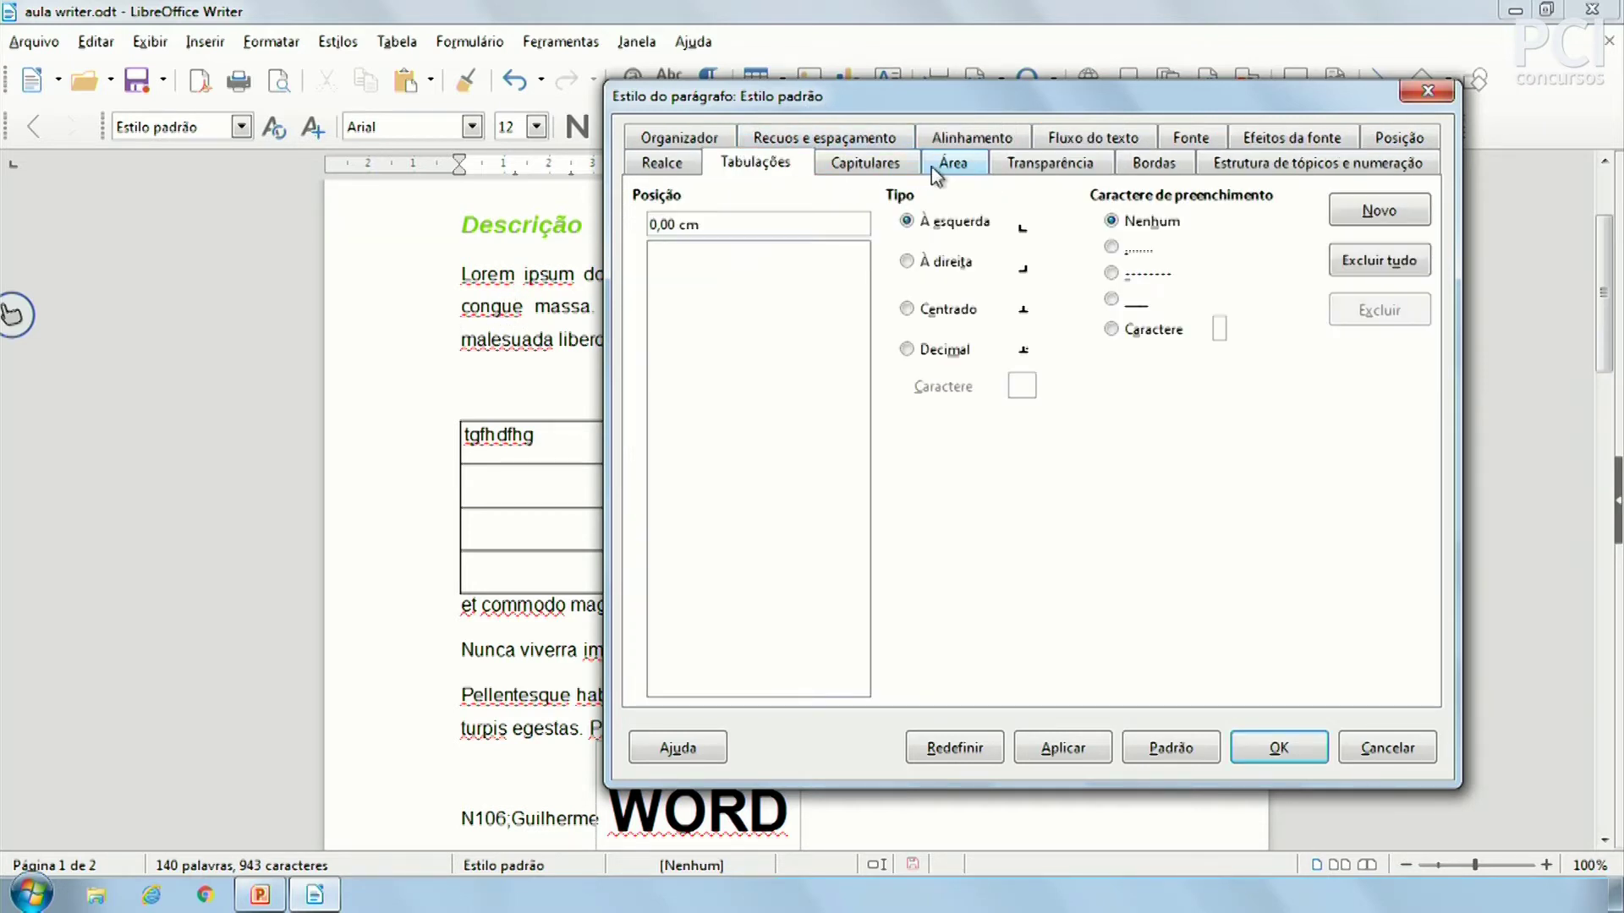
pyautogui.click(1049, 163)
pyautogui.click(1152, 162)
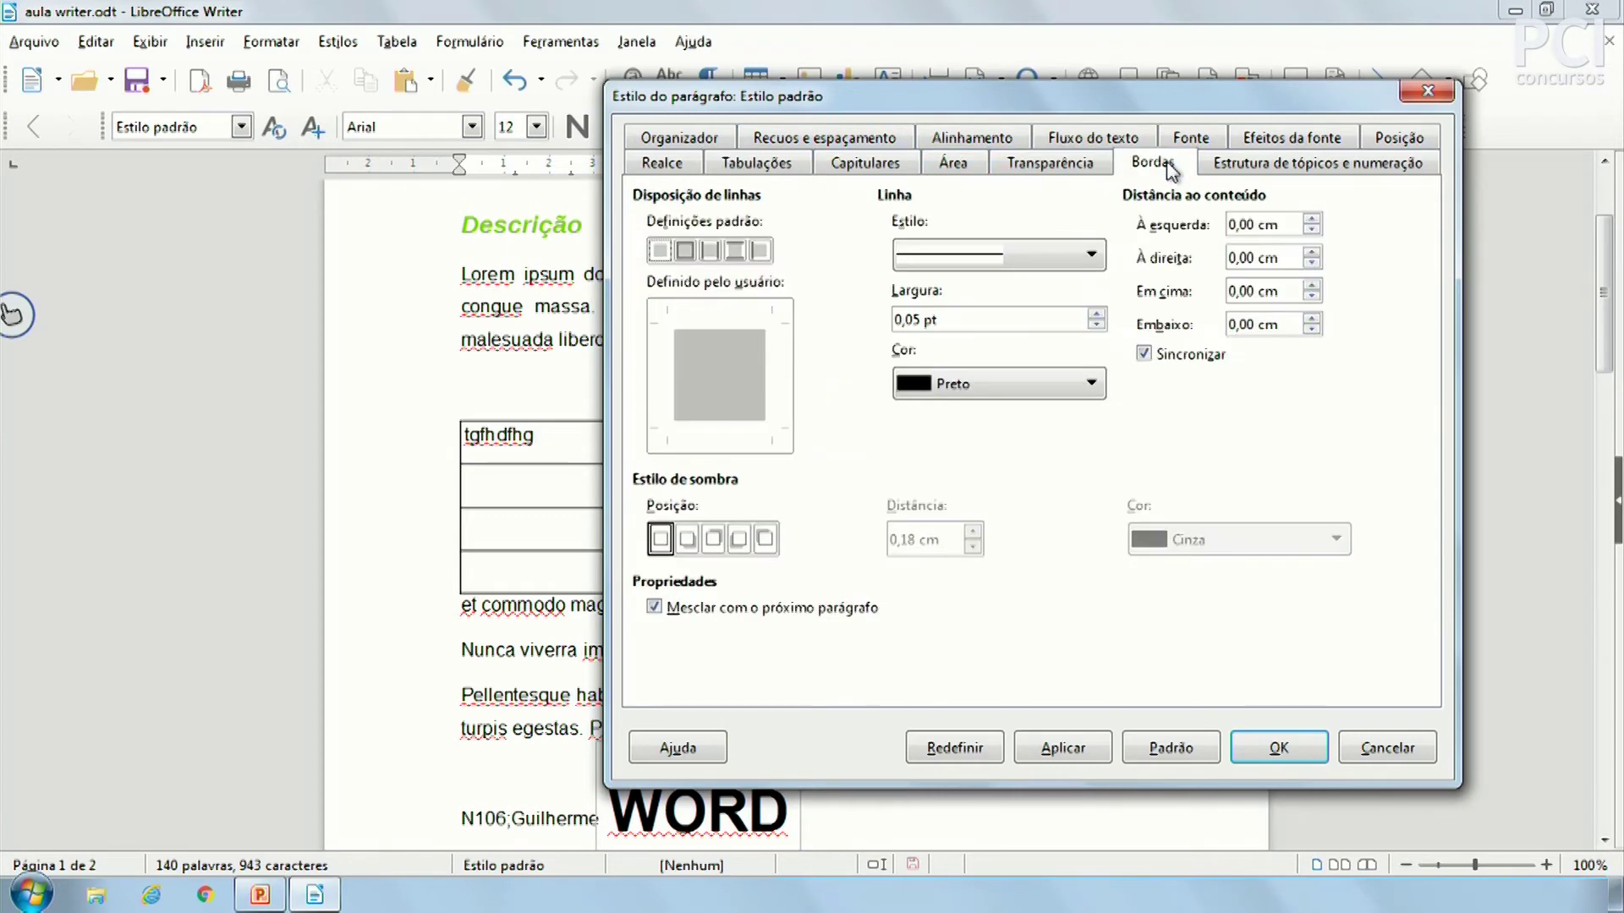
pyautogui.click(1291, 138)
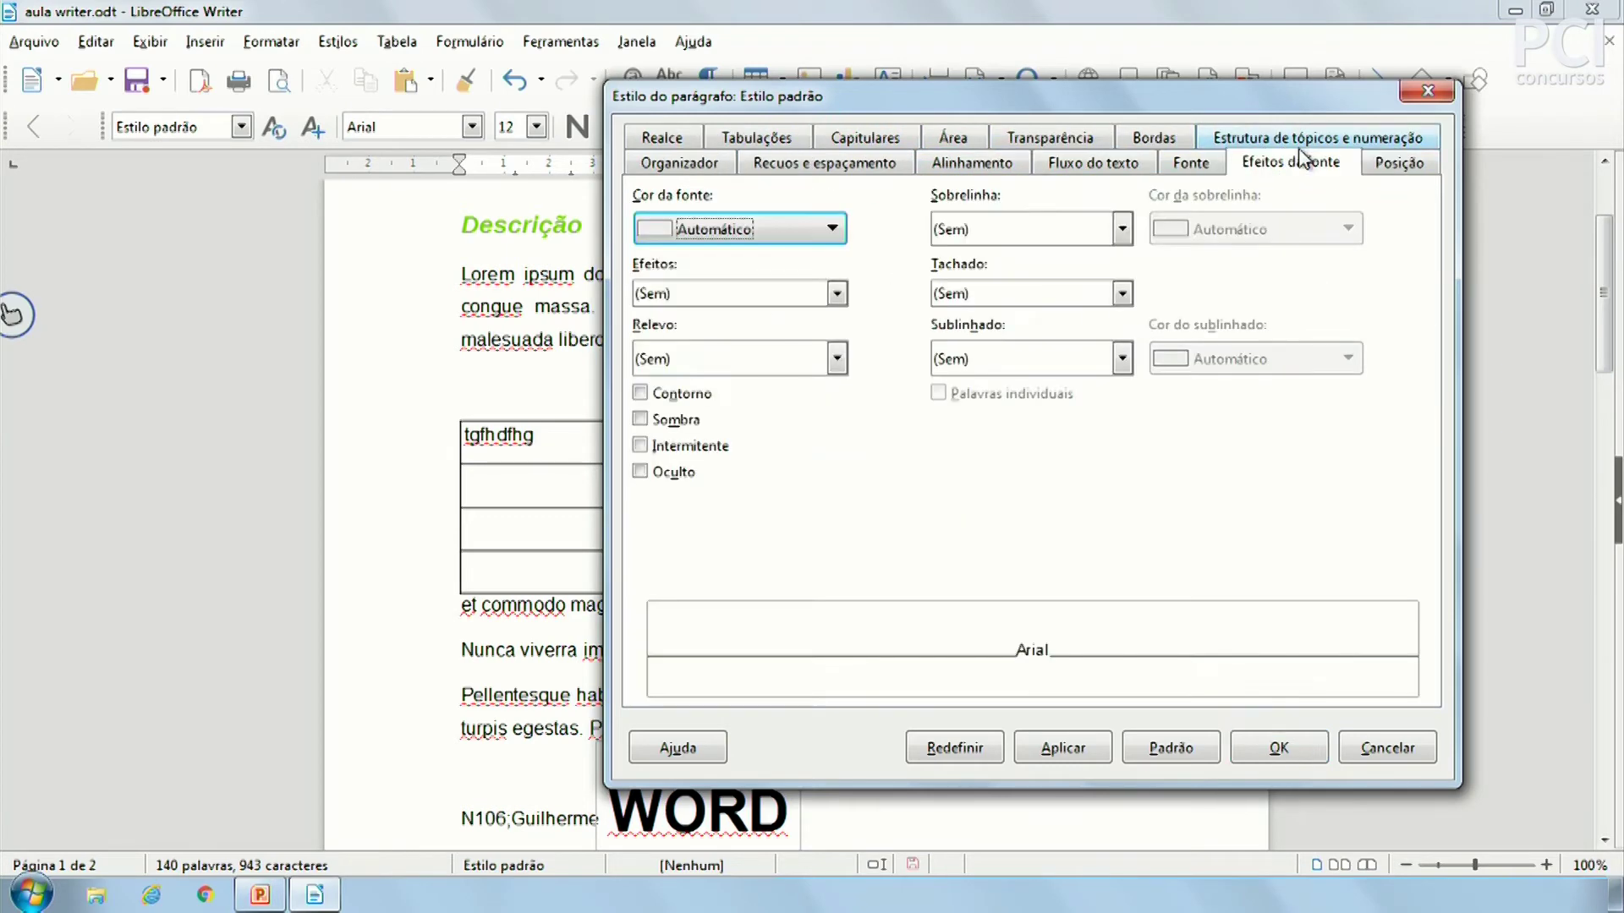
# Step: Set the Estilo padrão style's font to Arial Black and apply the style changes
pyautogui.click(1191, 165)
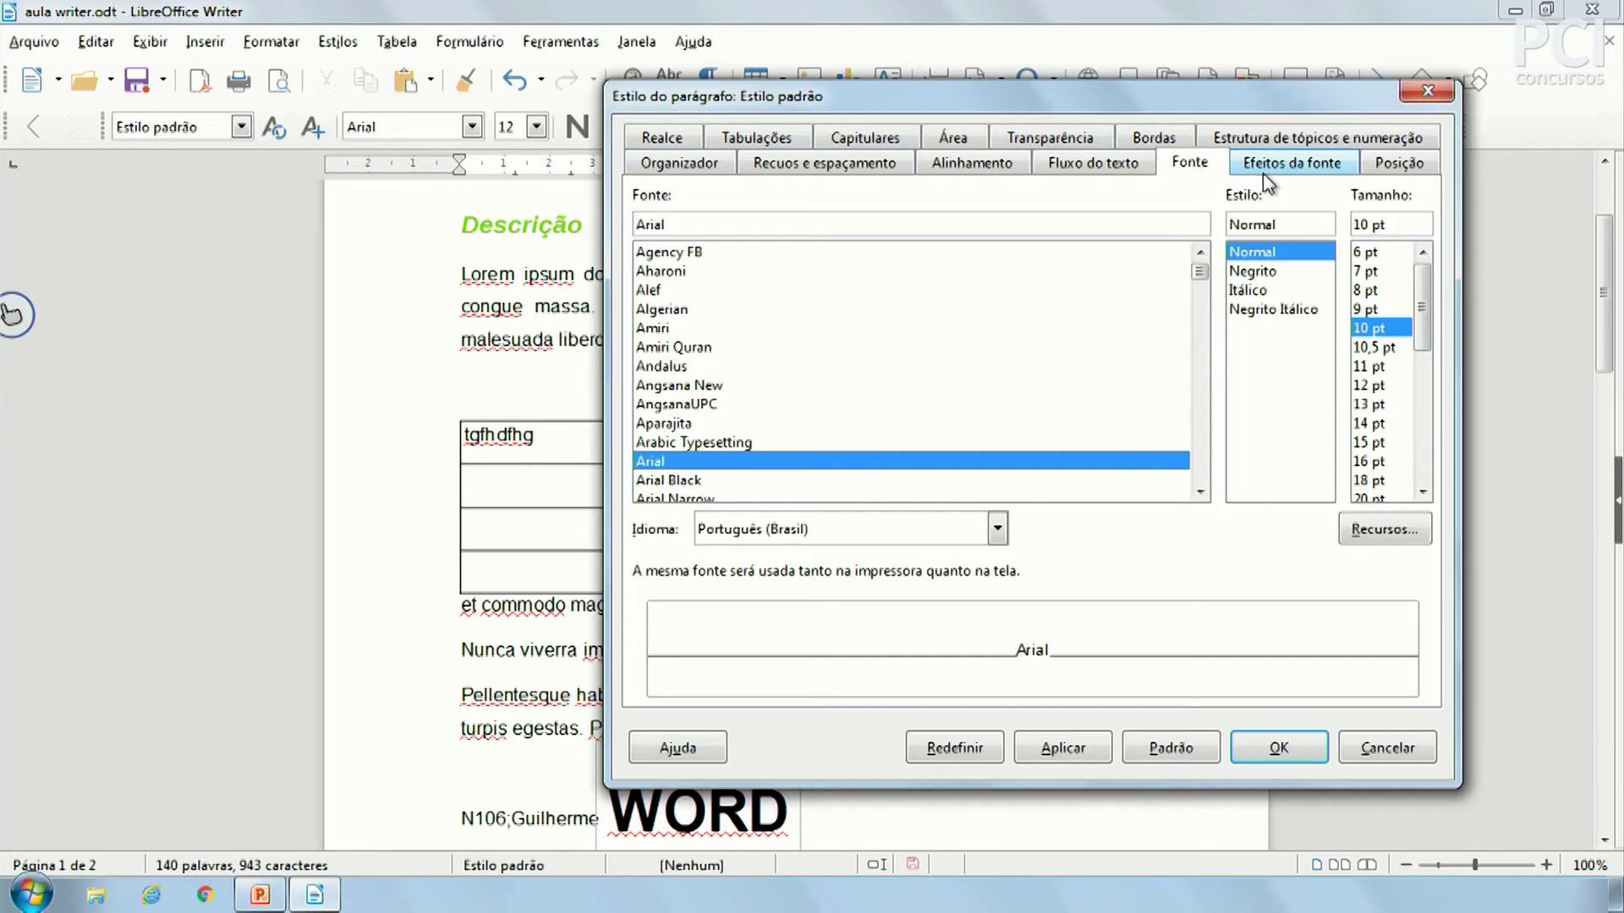
pyautogui.click(720, 480)
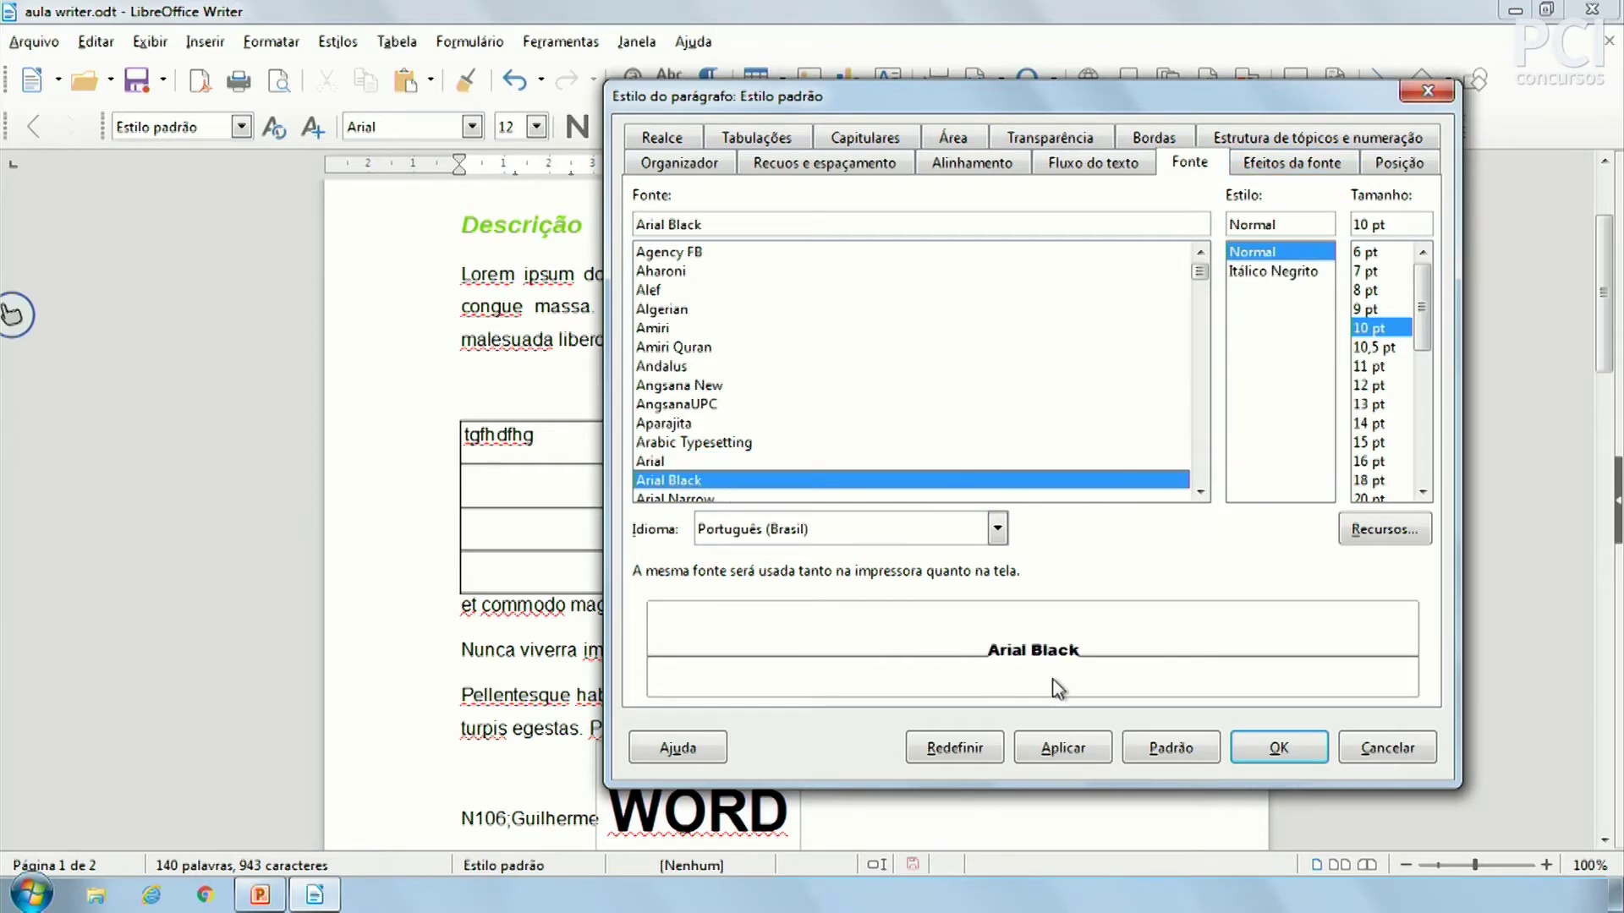
pyautogui.click(1063, 748)
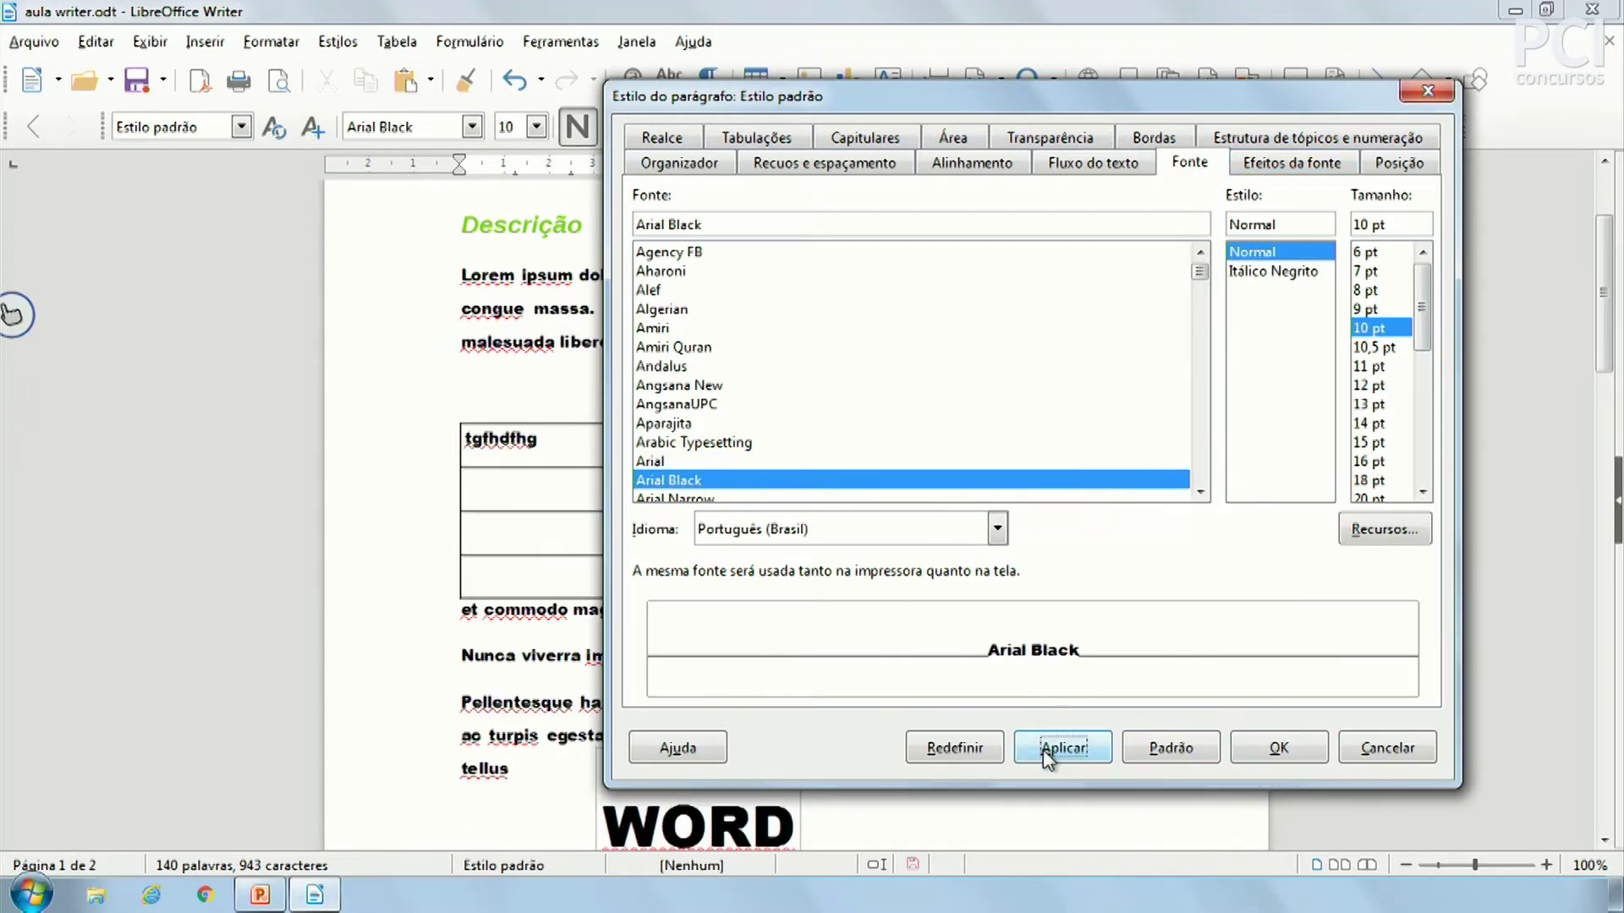
pyautogui.click(1287, 747)
# Step: Examine the body text throughout the document and compare the formatting of the Descrição heading with the first paragraph
pyautogui.click(537, 273)
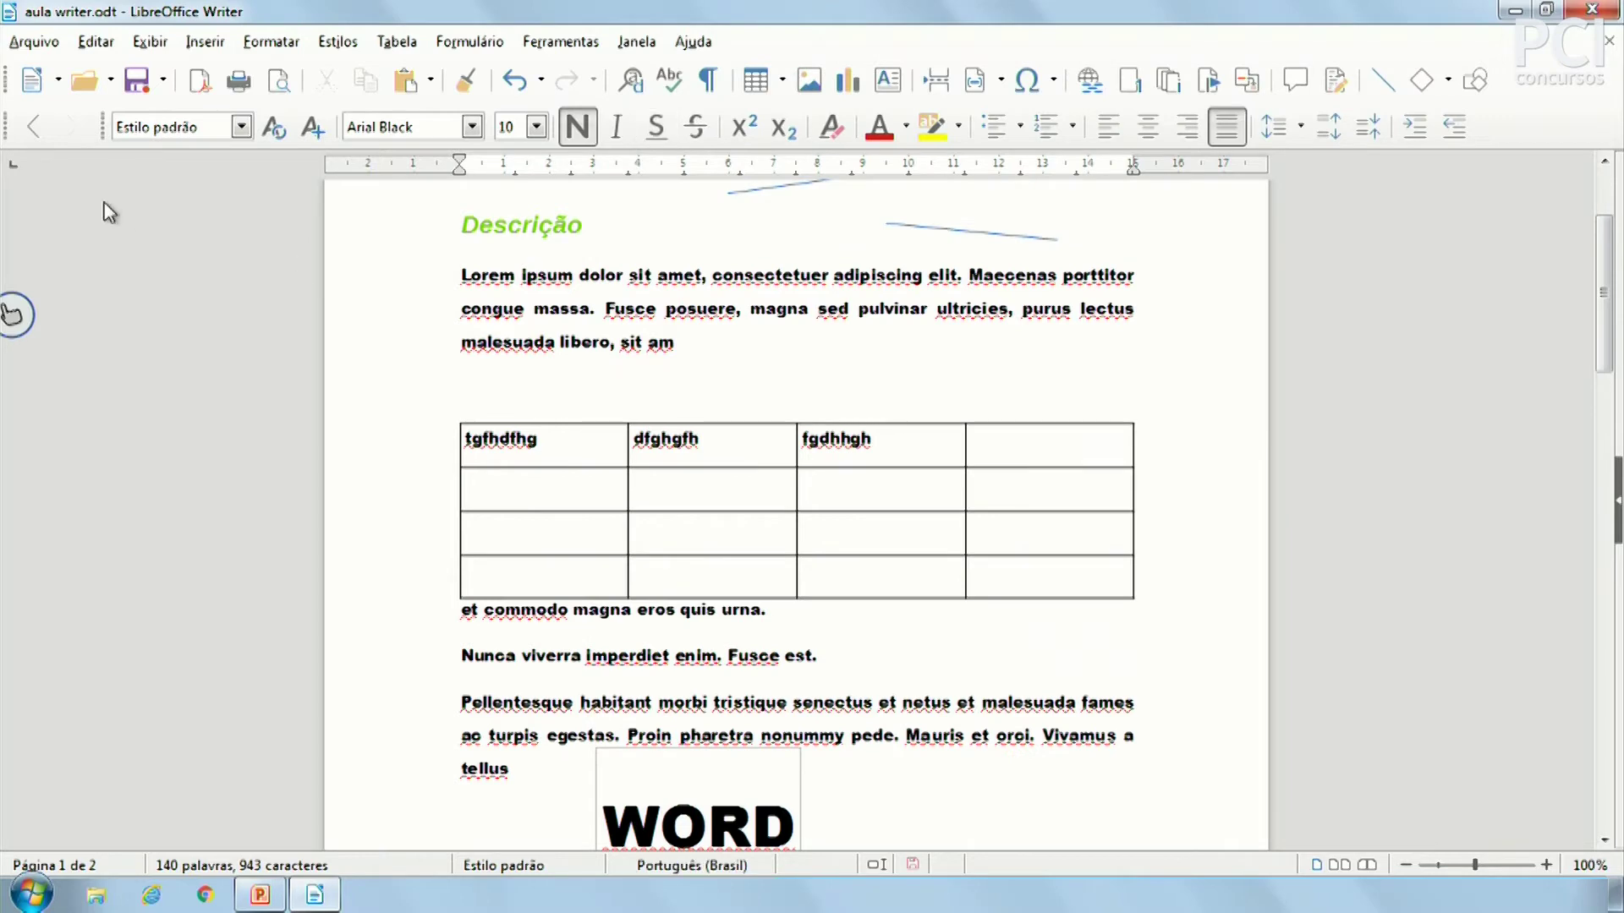
pyautogui.scroll(-10, 816, 524)
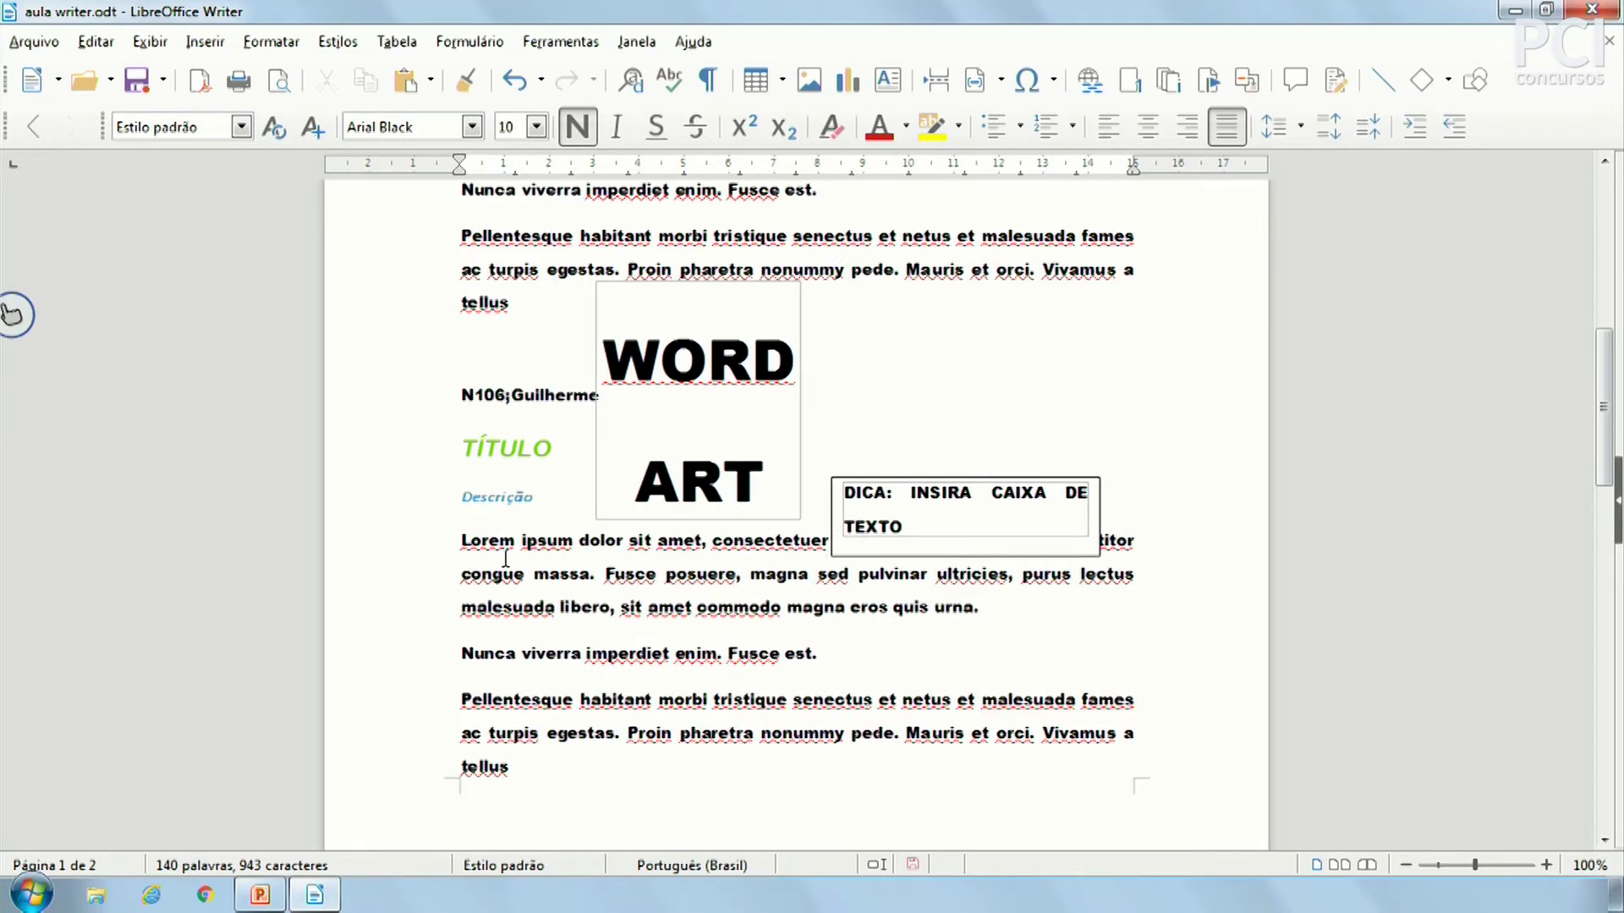
pyautogui.scroll(9, 559, 590)
pyautogui.scroll(5, 558, 589)
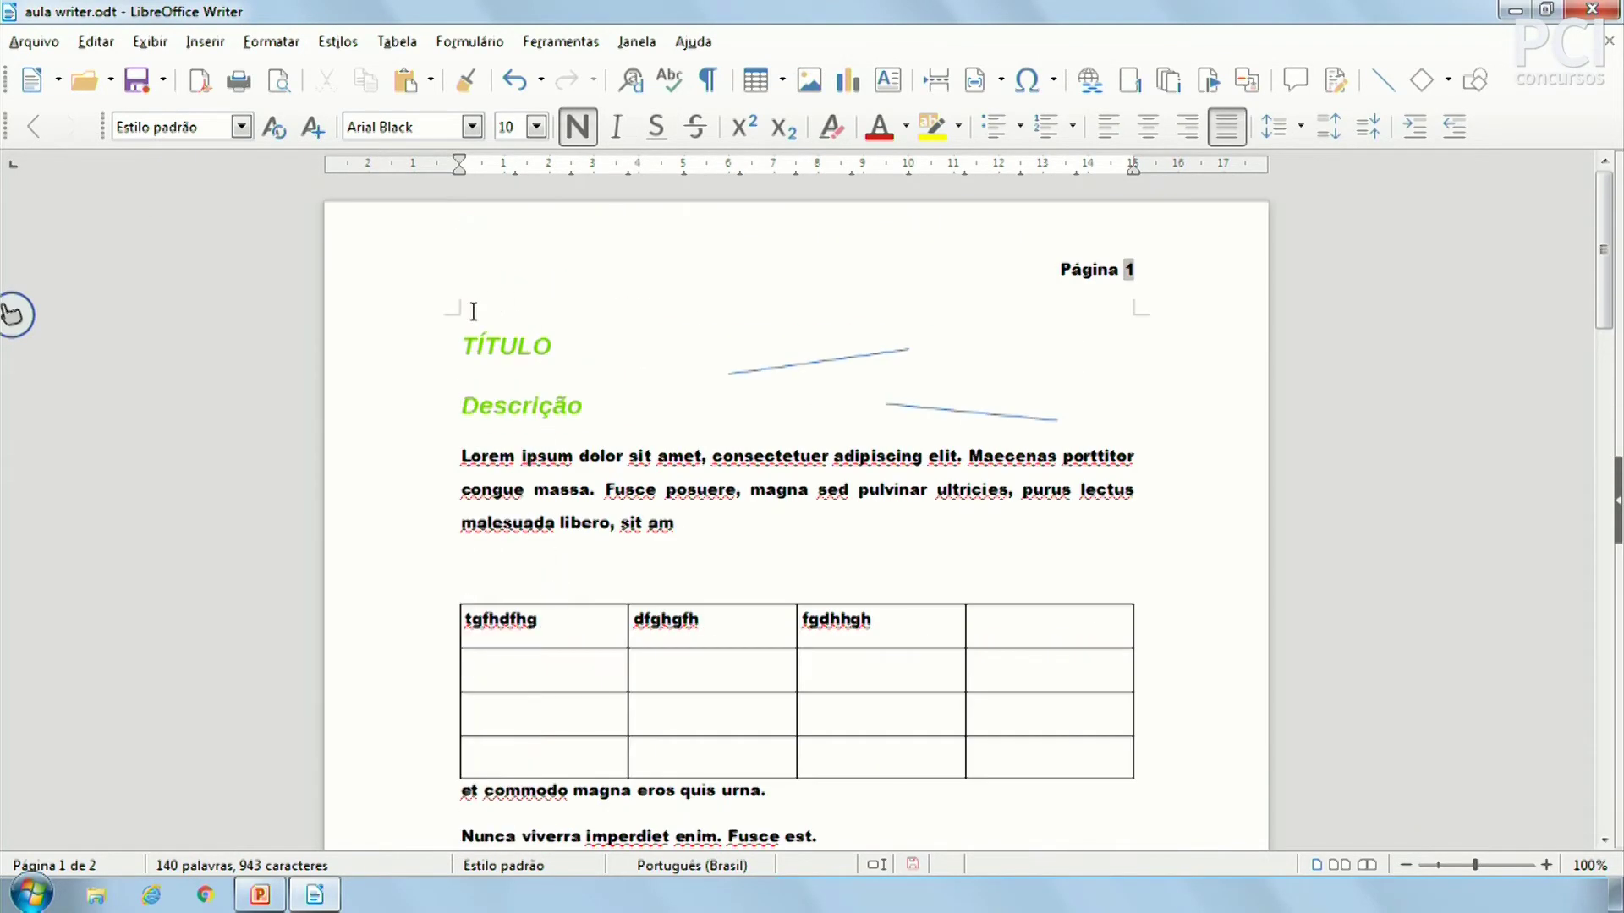
pyautogui.click(499, 396)
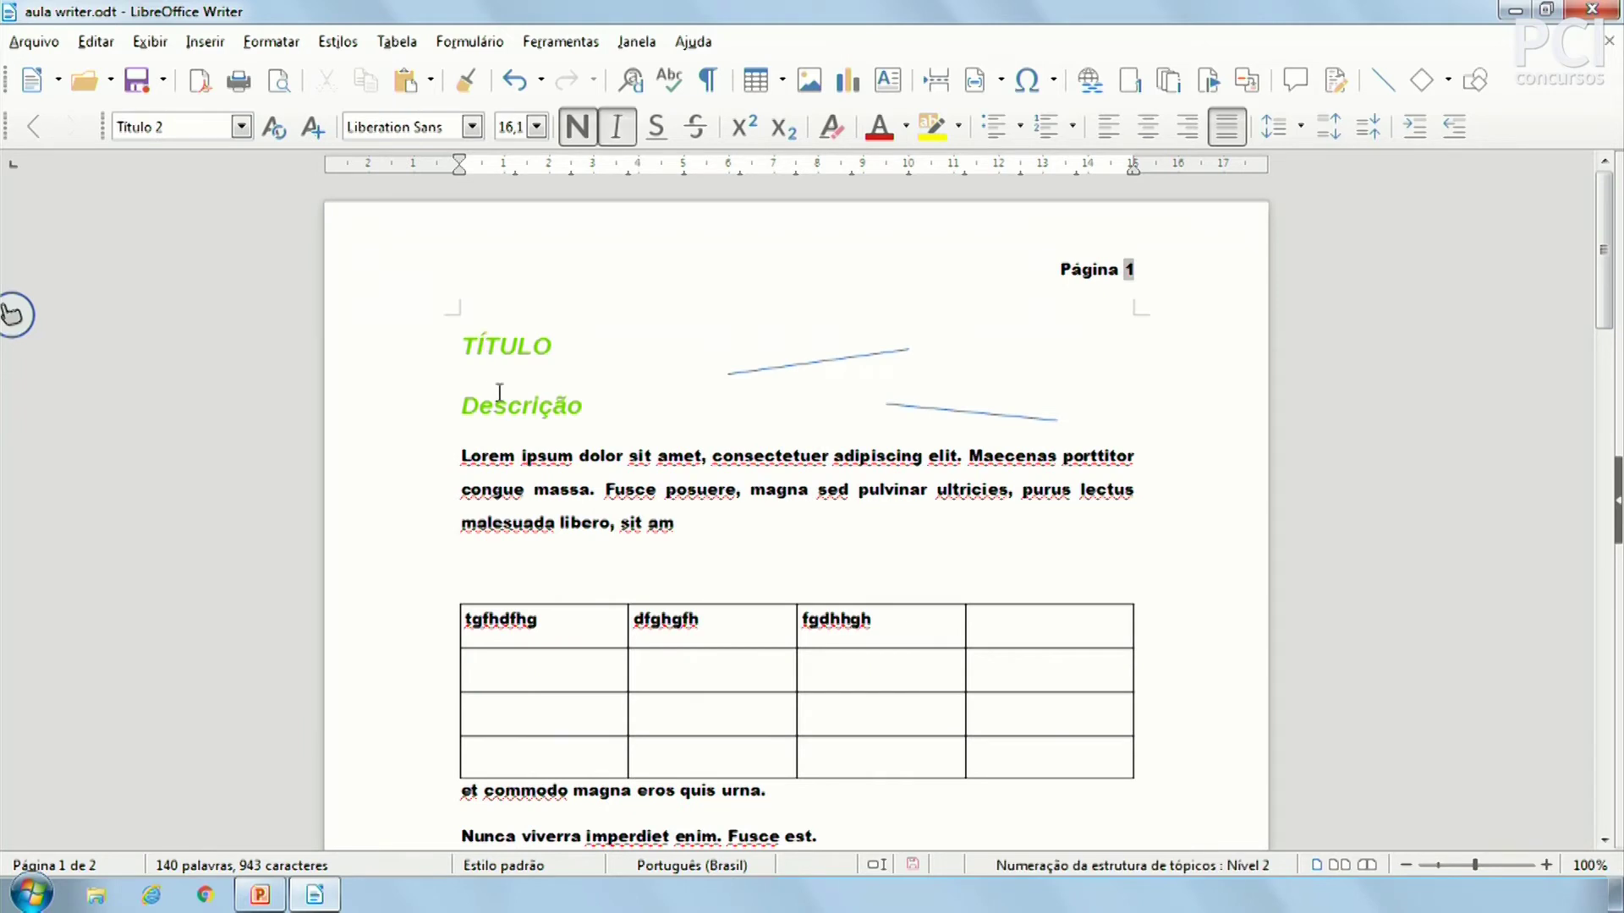
pyautogui.click(744, 456)
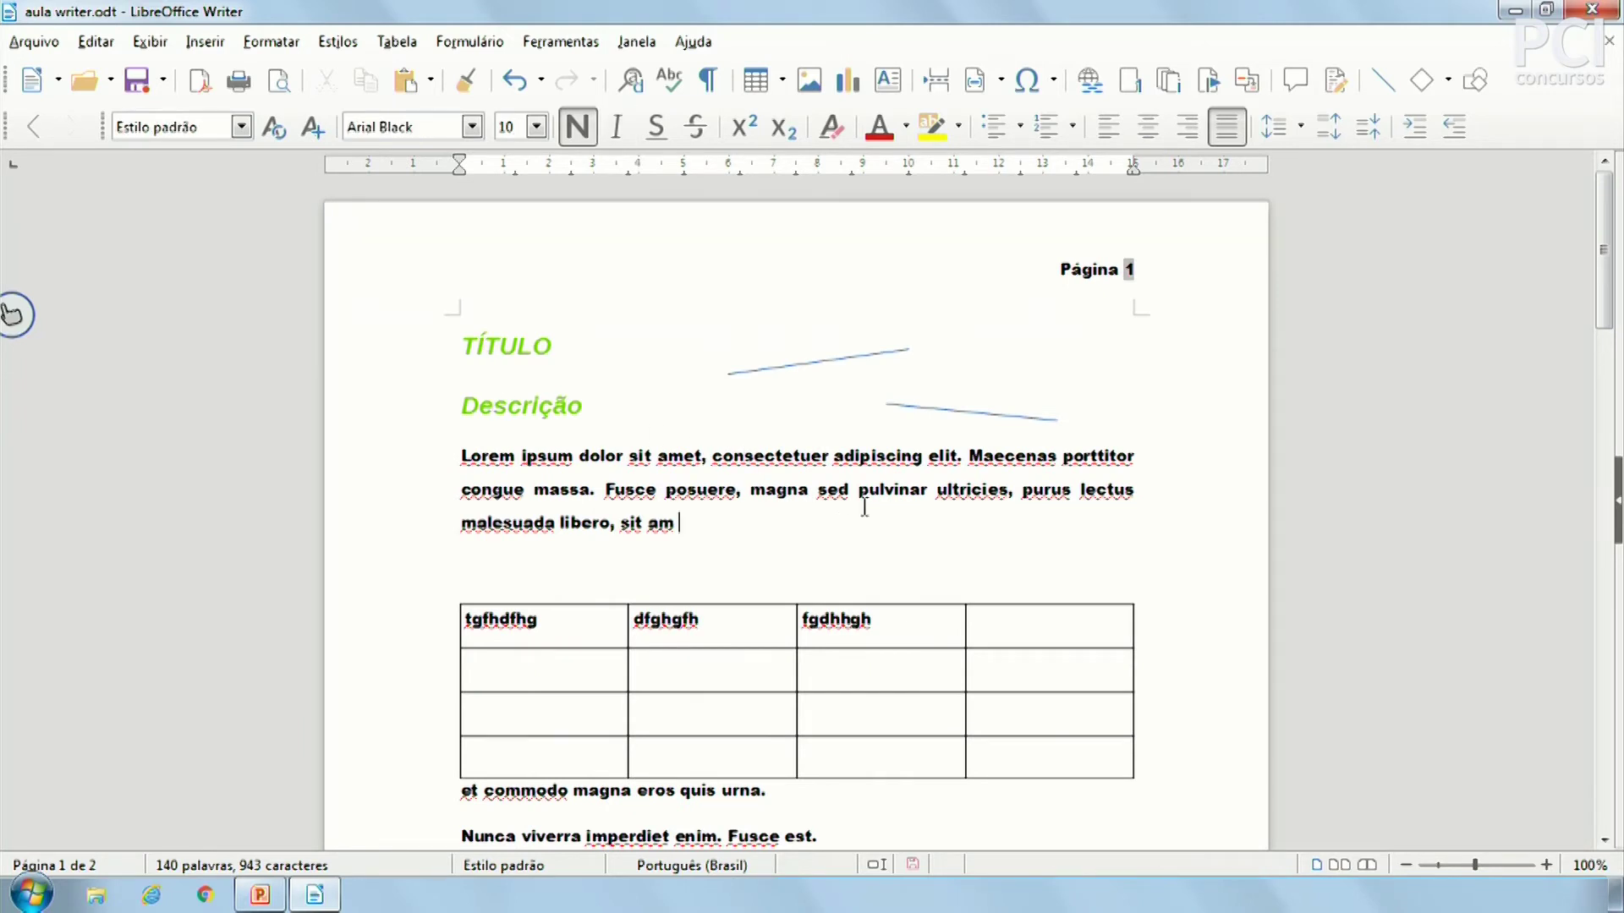
# Step: Try to undo the Estilo padrão style changes
pyautogui.hotkey('ctrl', 'z')
pyautogui.hotkey('ctrl', 'z')
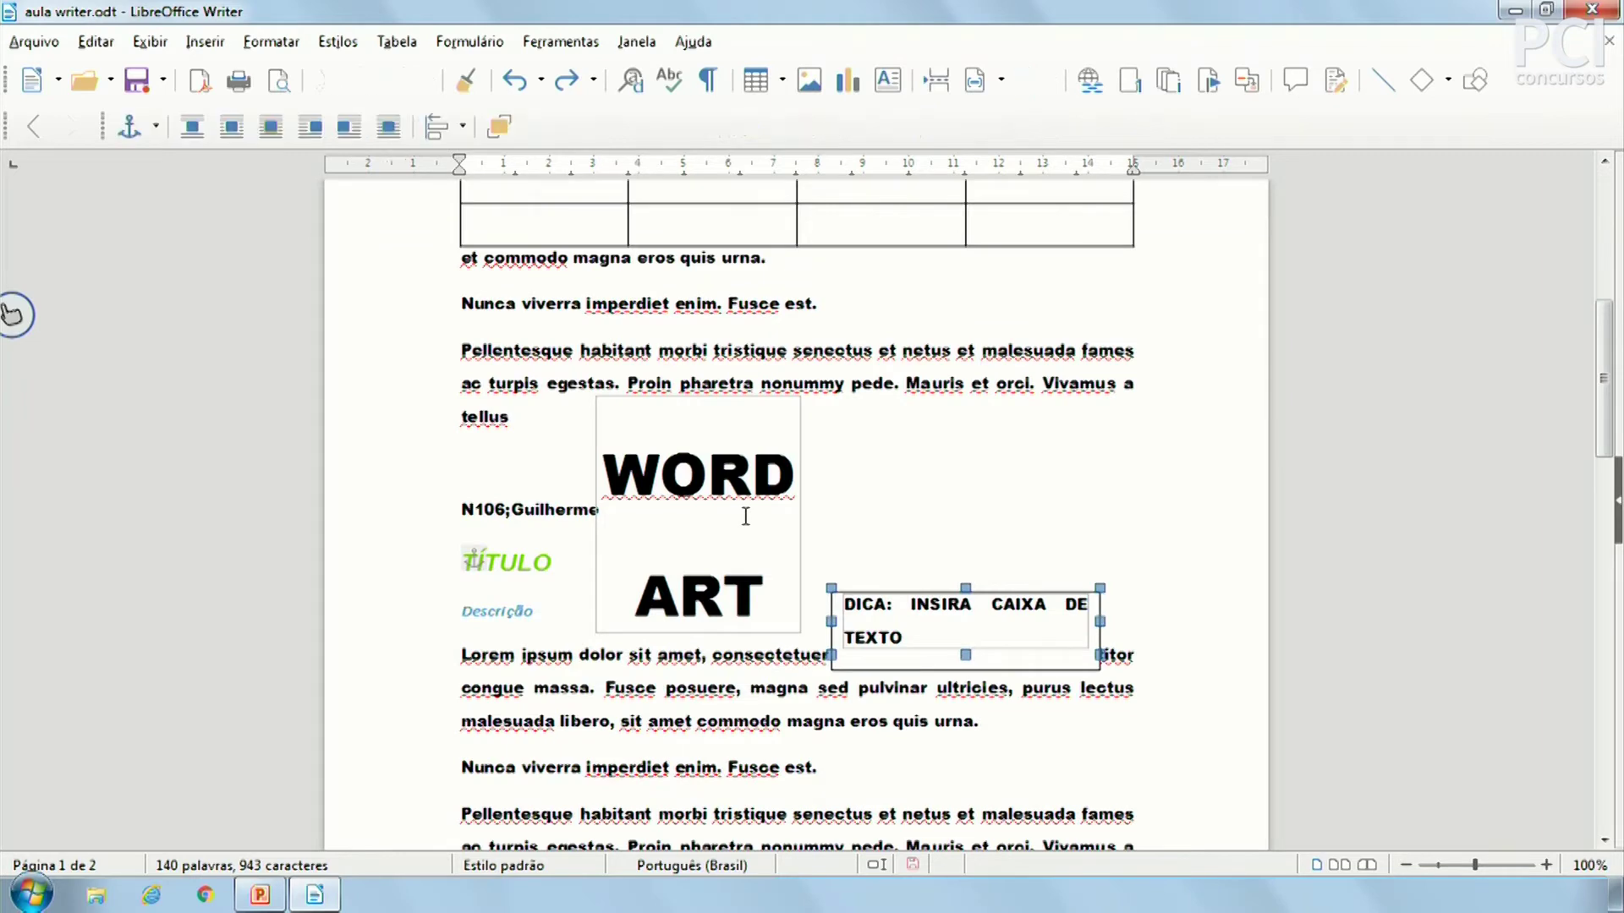
pyautogui.hotkey('ctrl', 'z')
pyautogui.click(649, 520)
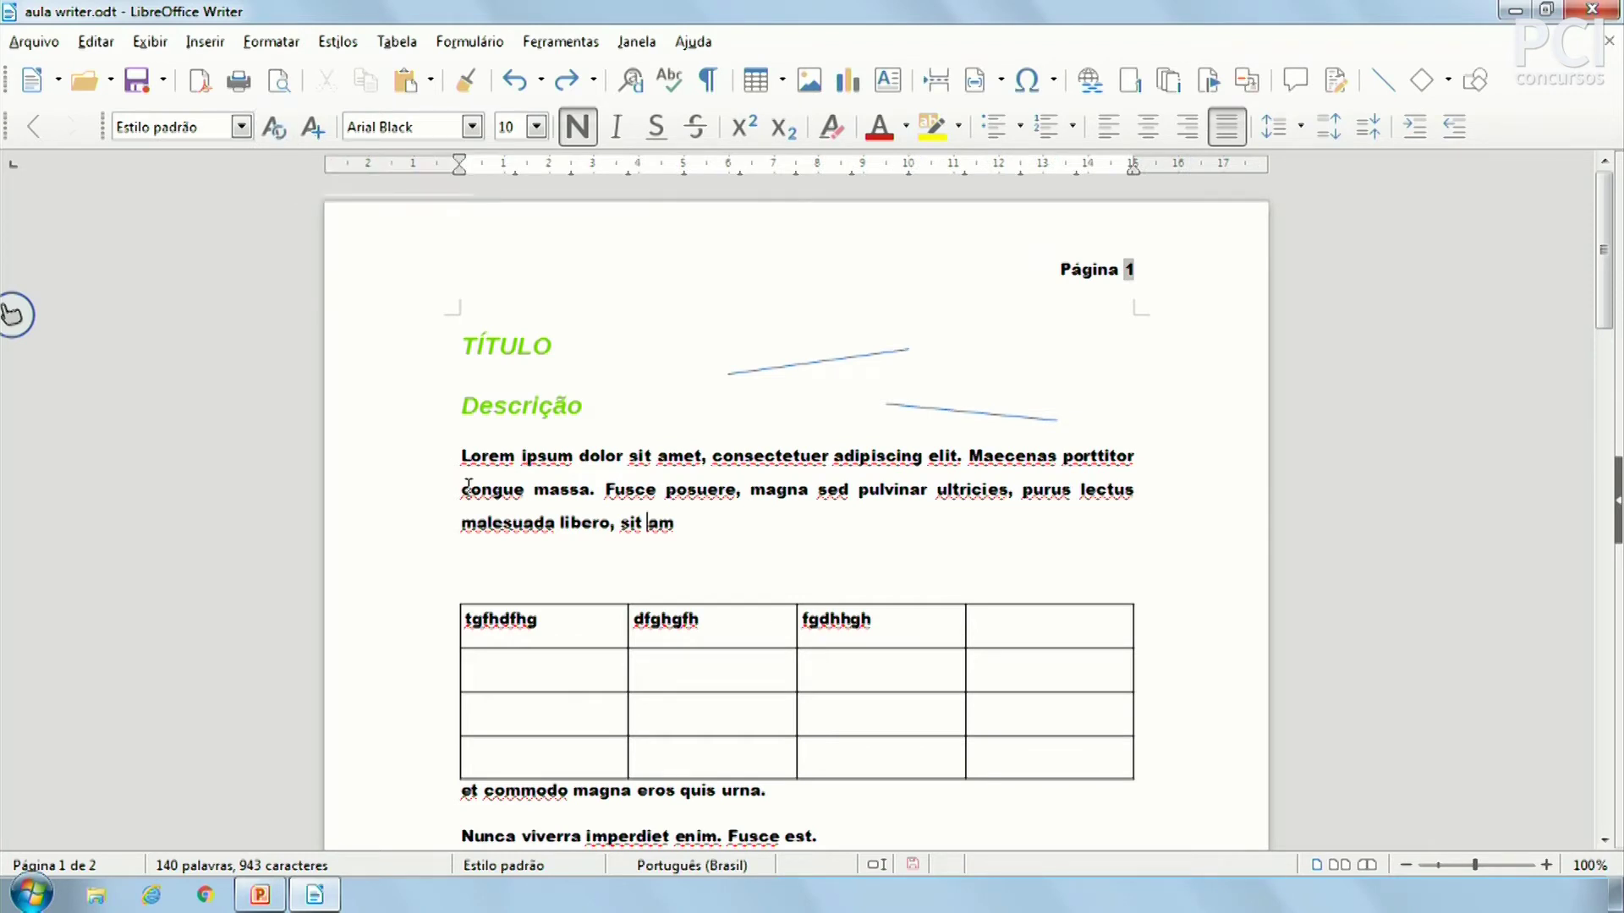
pyautogui.moveTo(728, 519); pyautogui.dragTo(464, 456)
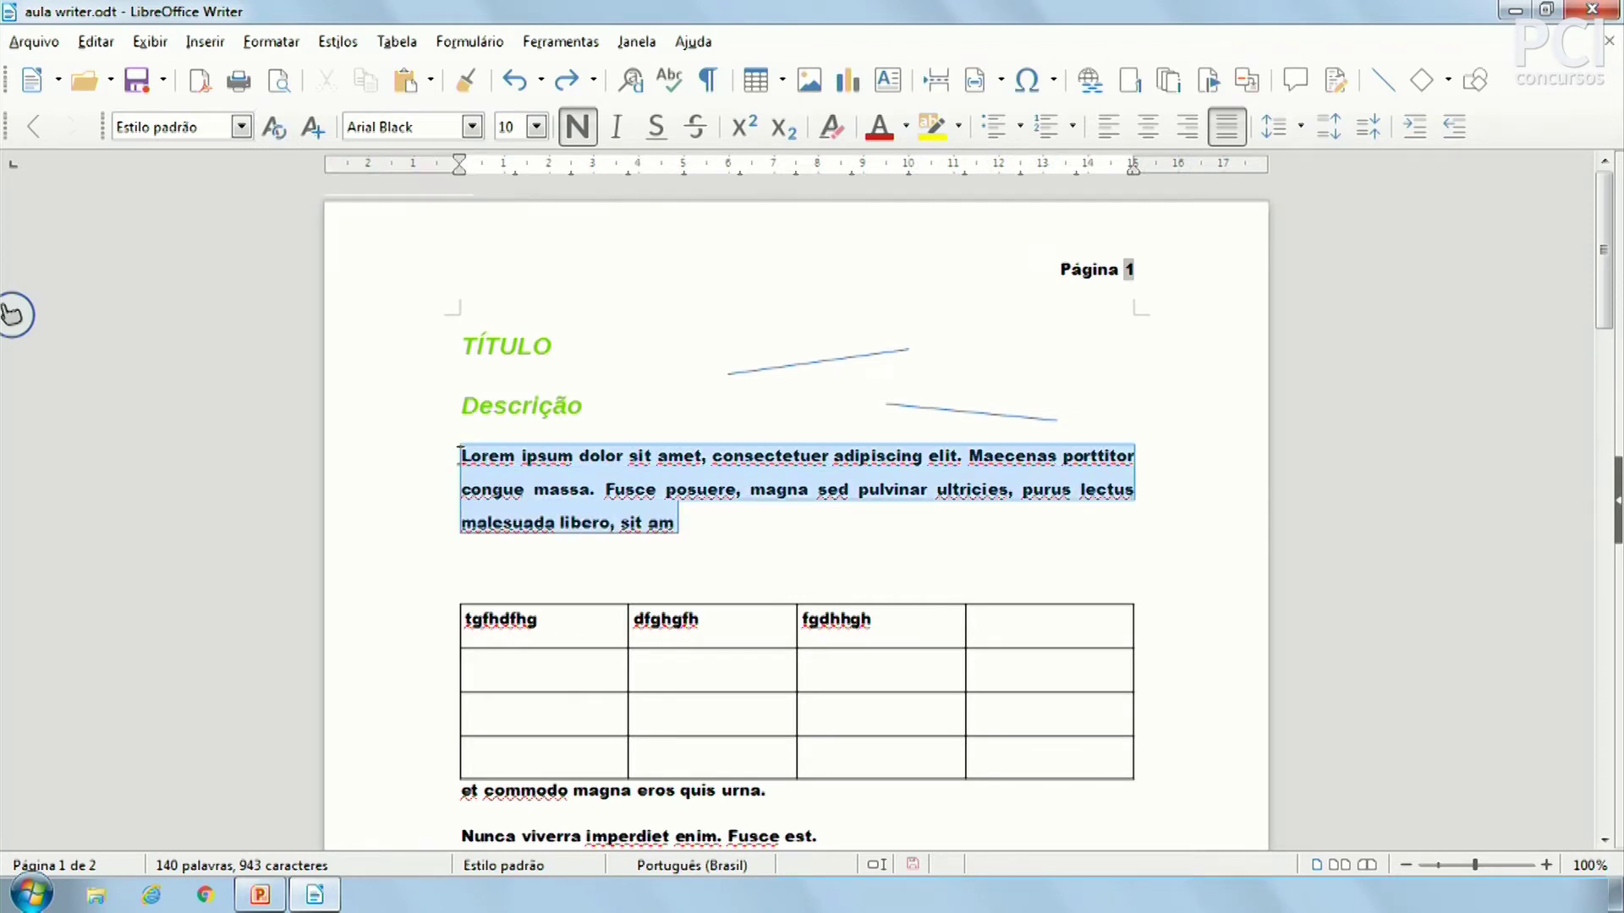
pyautogui.click(512, 473)
pyautogui.click(243, 129)
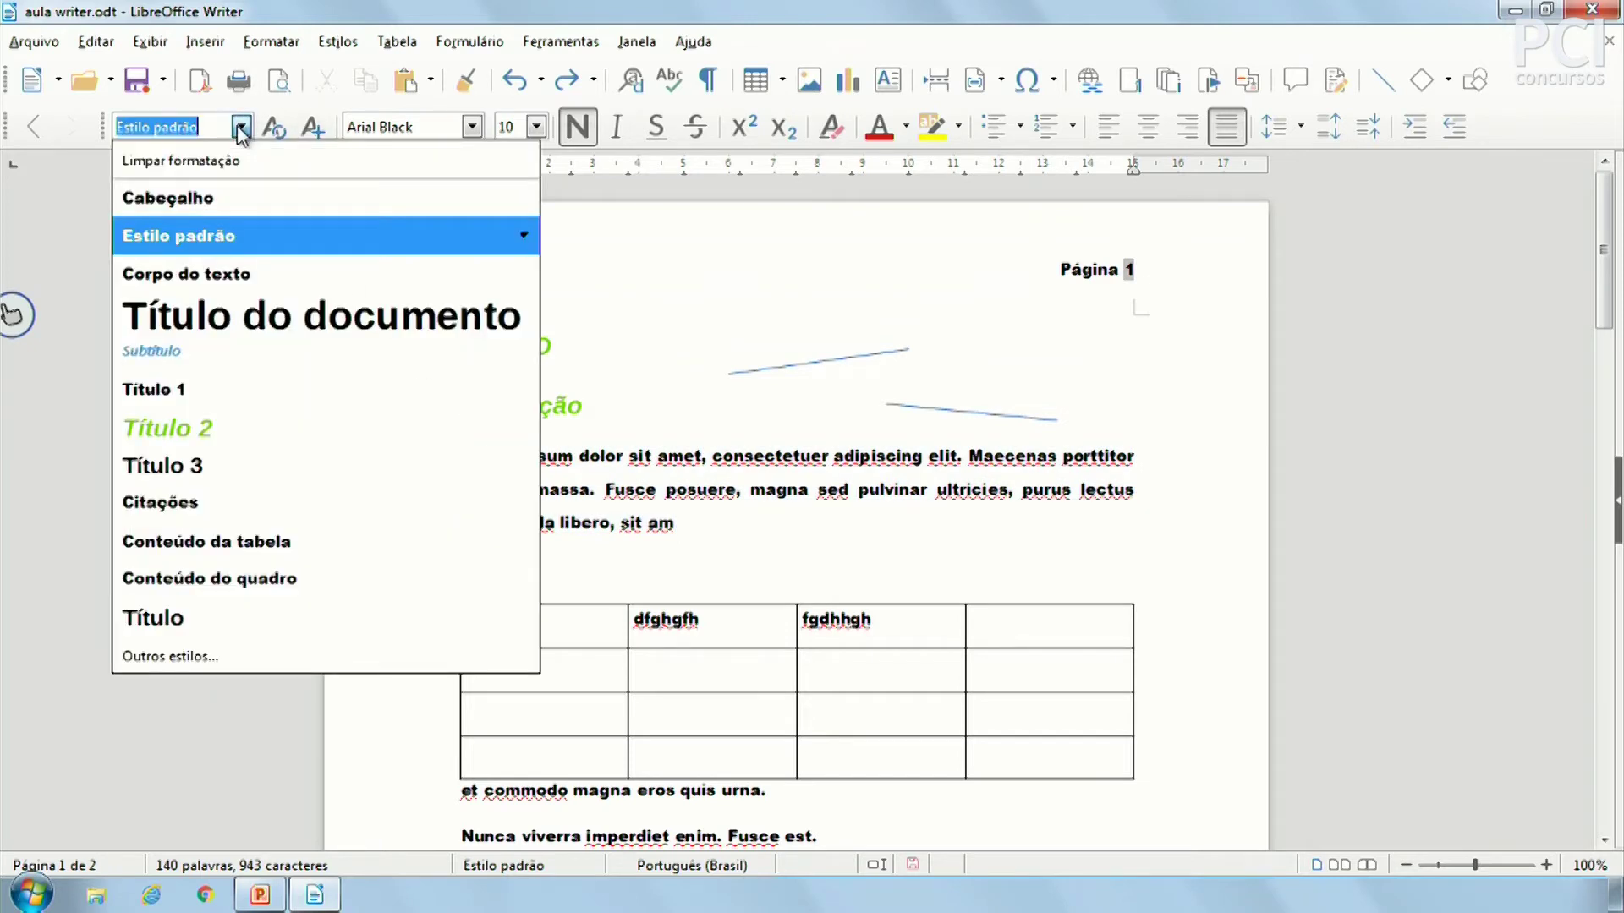
pyautogui.click(524, 236)
pyautogui.click(560, 295)
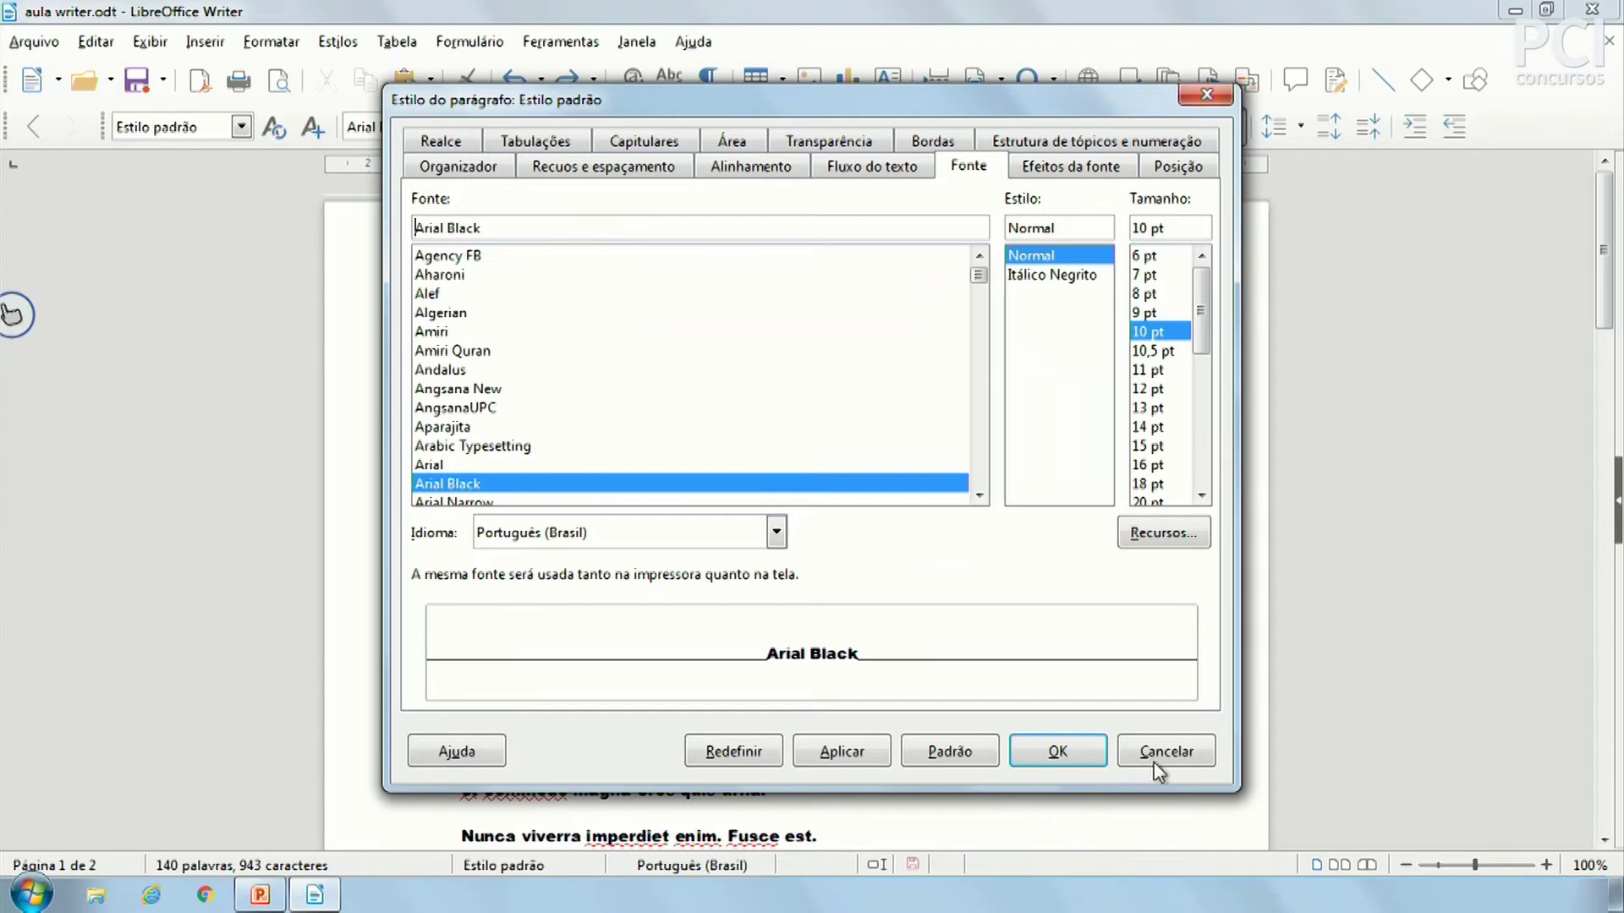
pyautogui.click(1167, 751)
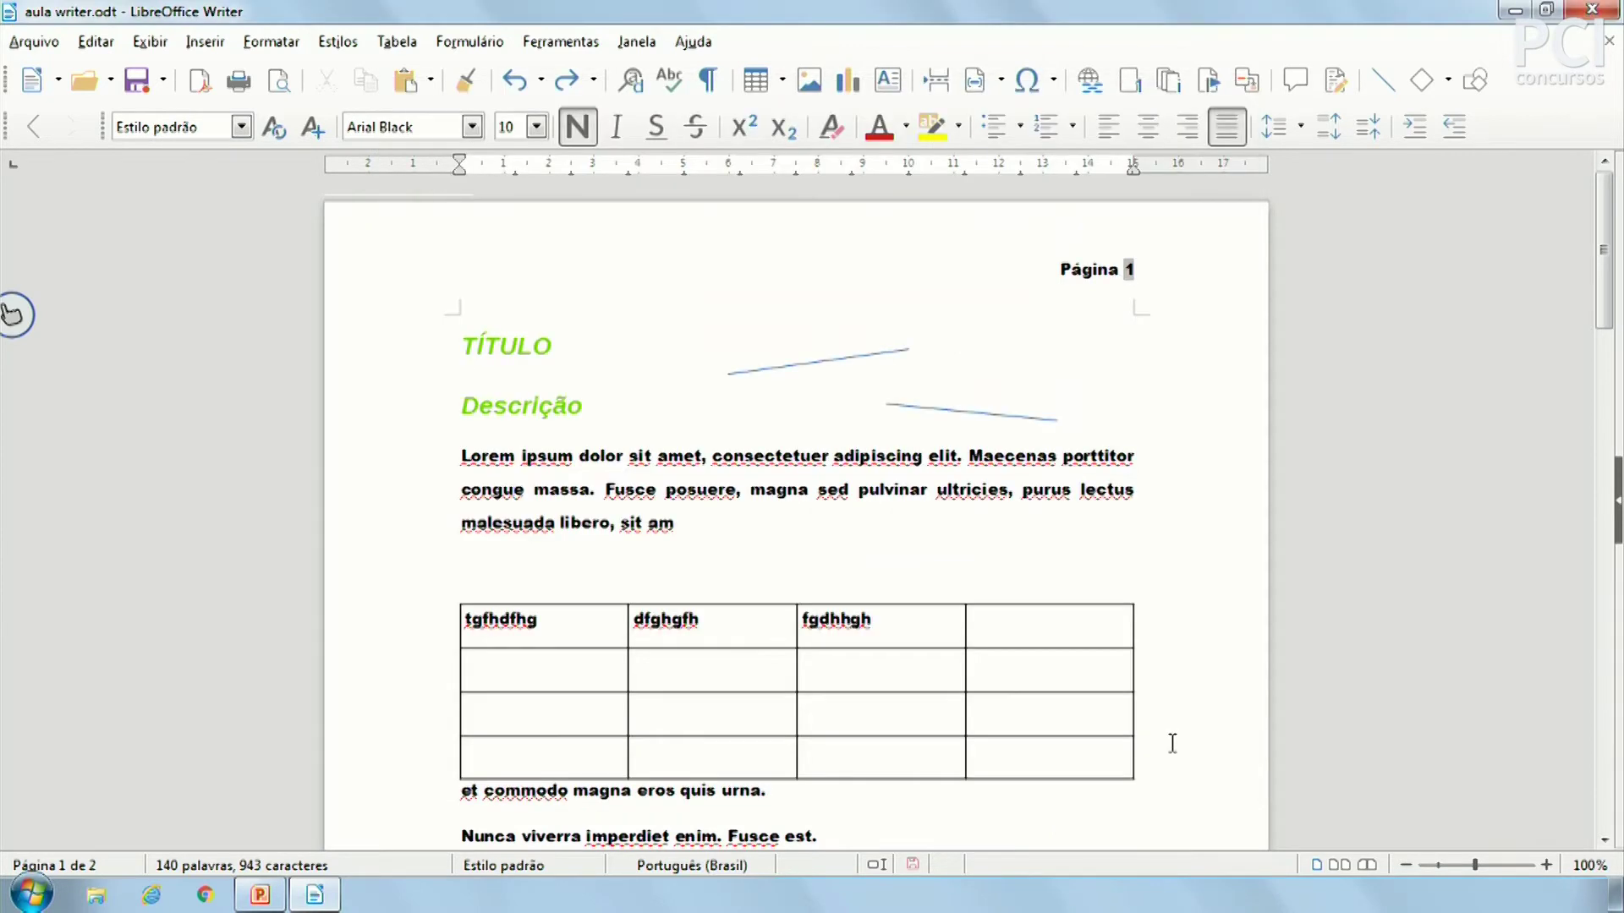
# Step: Remove bold from the whole first Lorem ipsum paragraph and set its font to Arial directly
pyautogui.moveTo(699, 516); pyautogui.dragTo(462, 456)
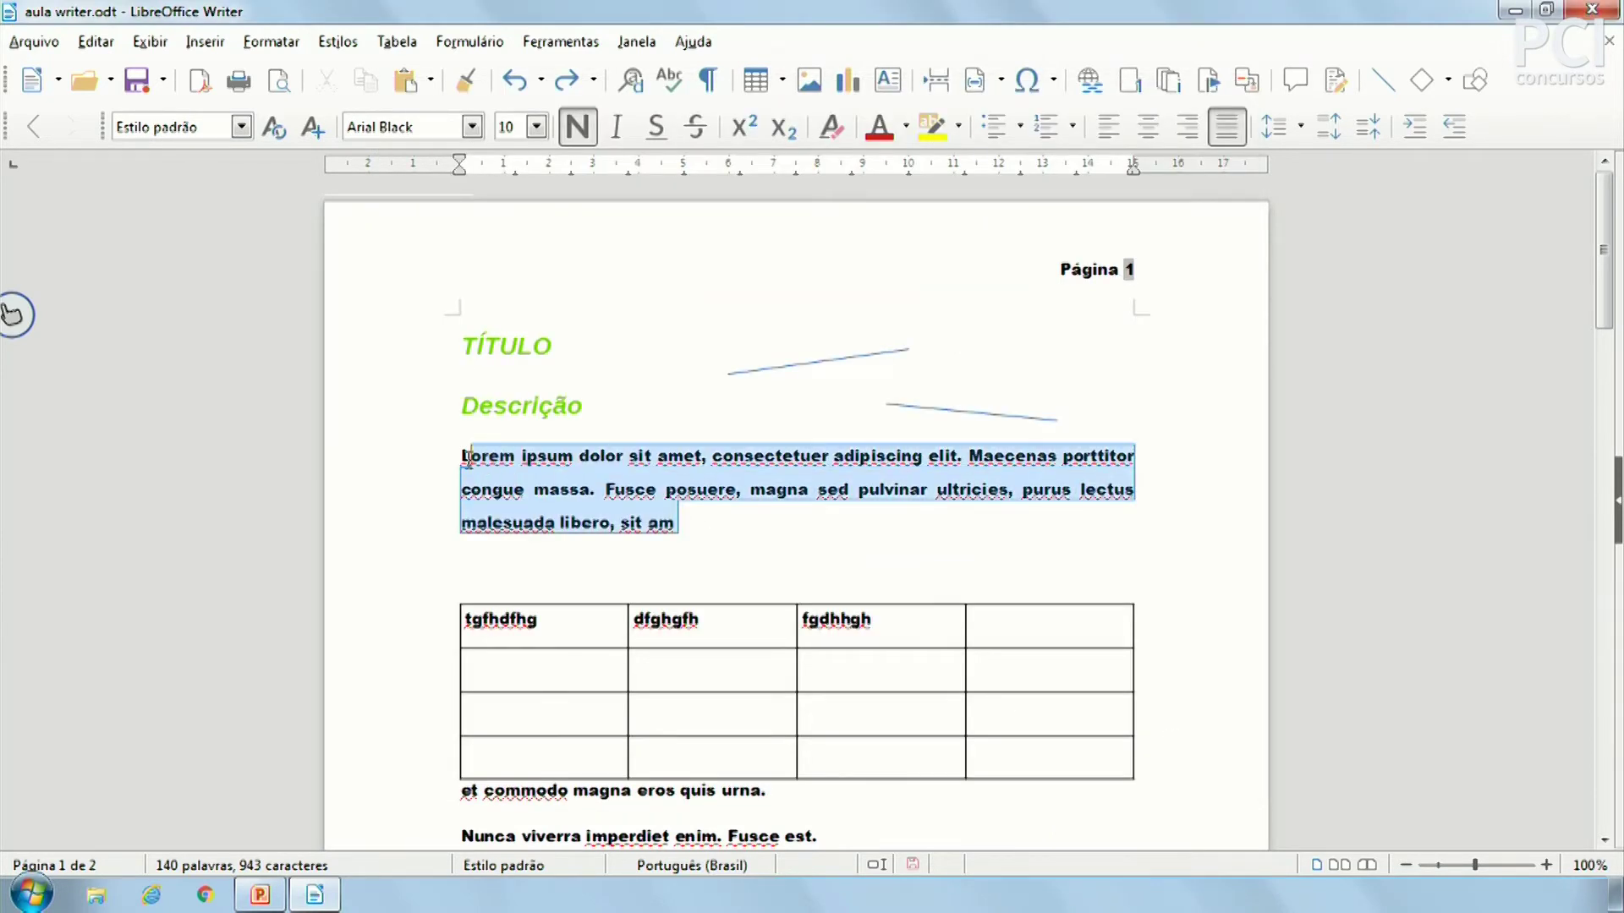
pyautogui.click(590, 131)
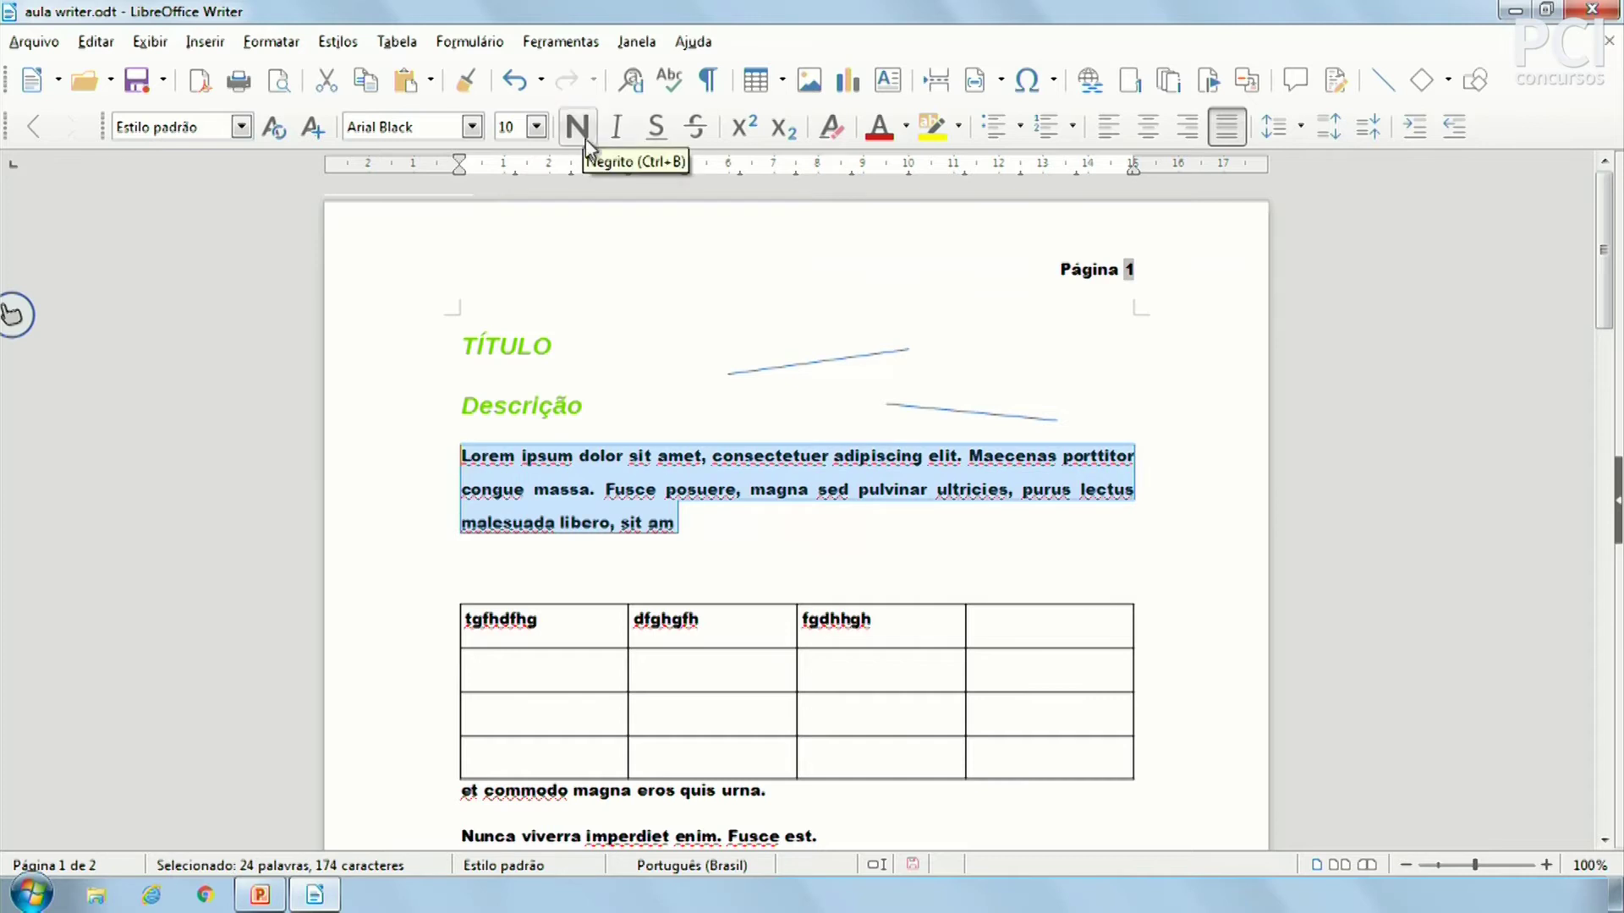
pyautogui.click(472, 127)
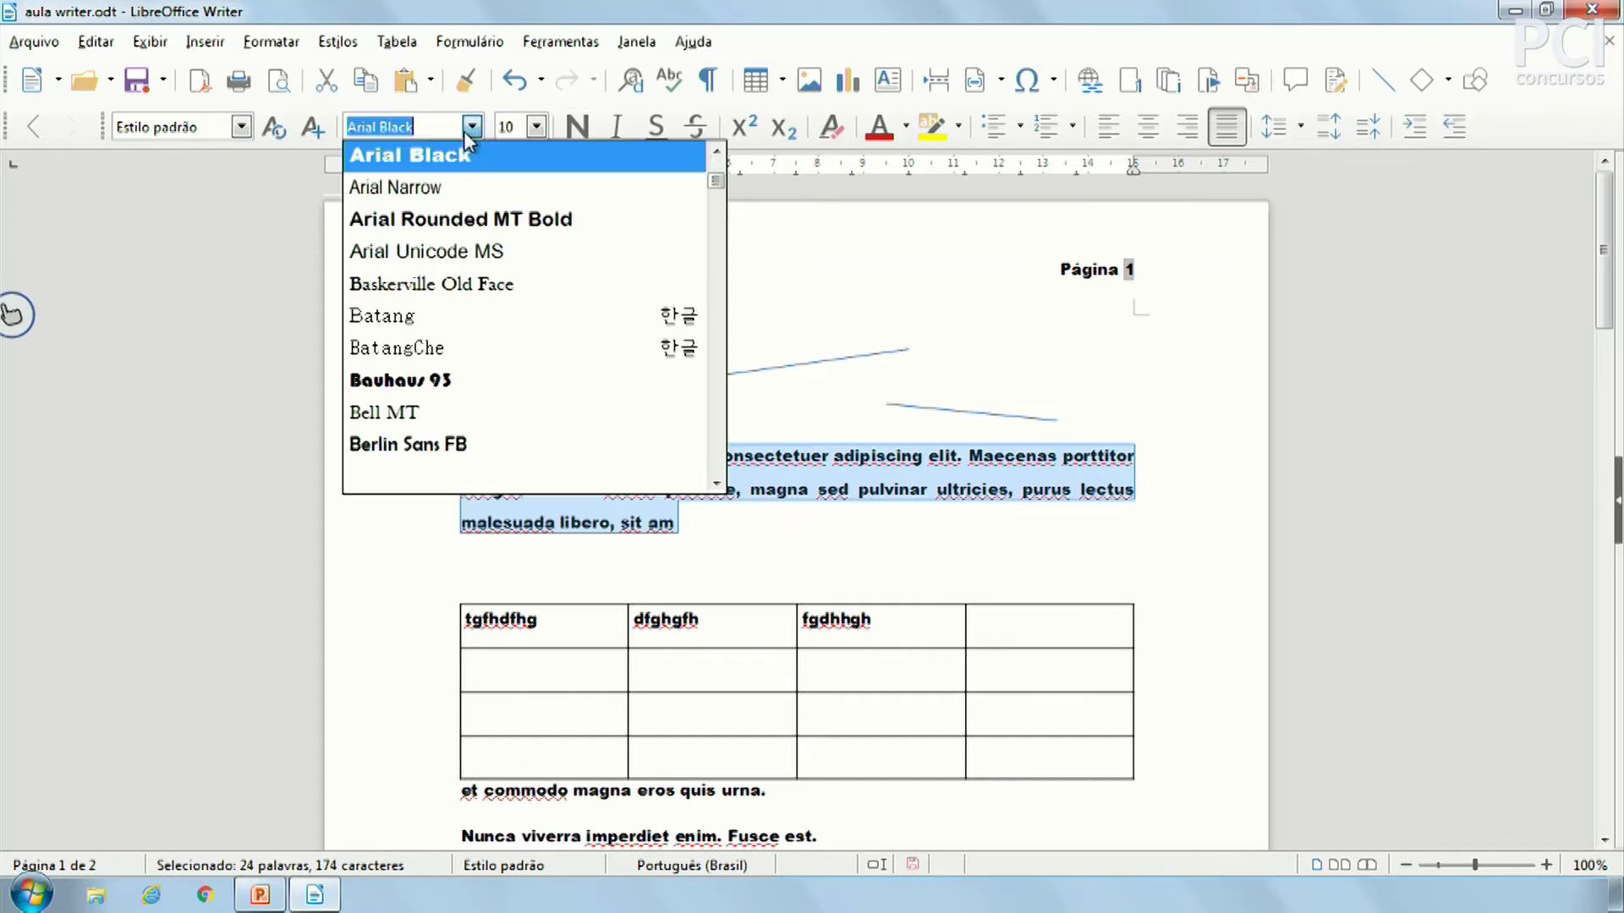
pyautogui.click(425, 198)
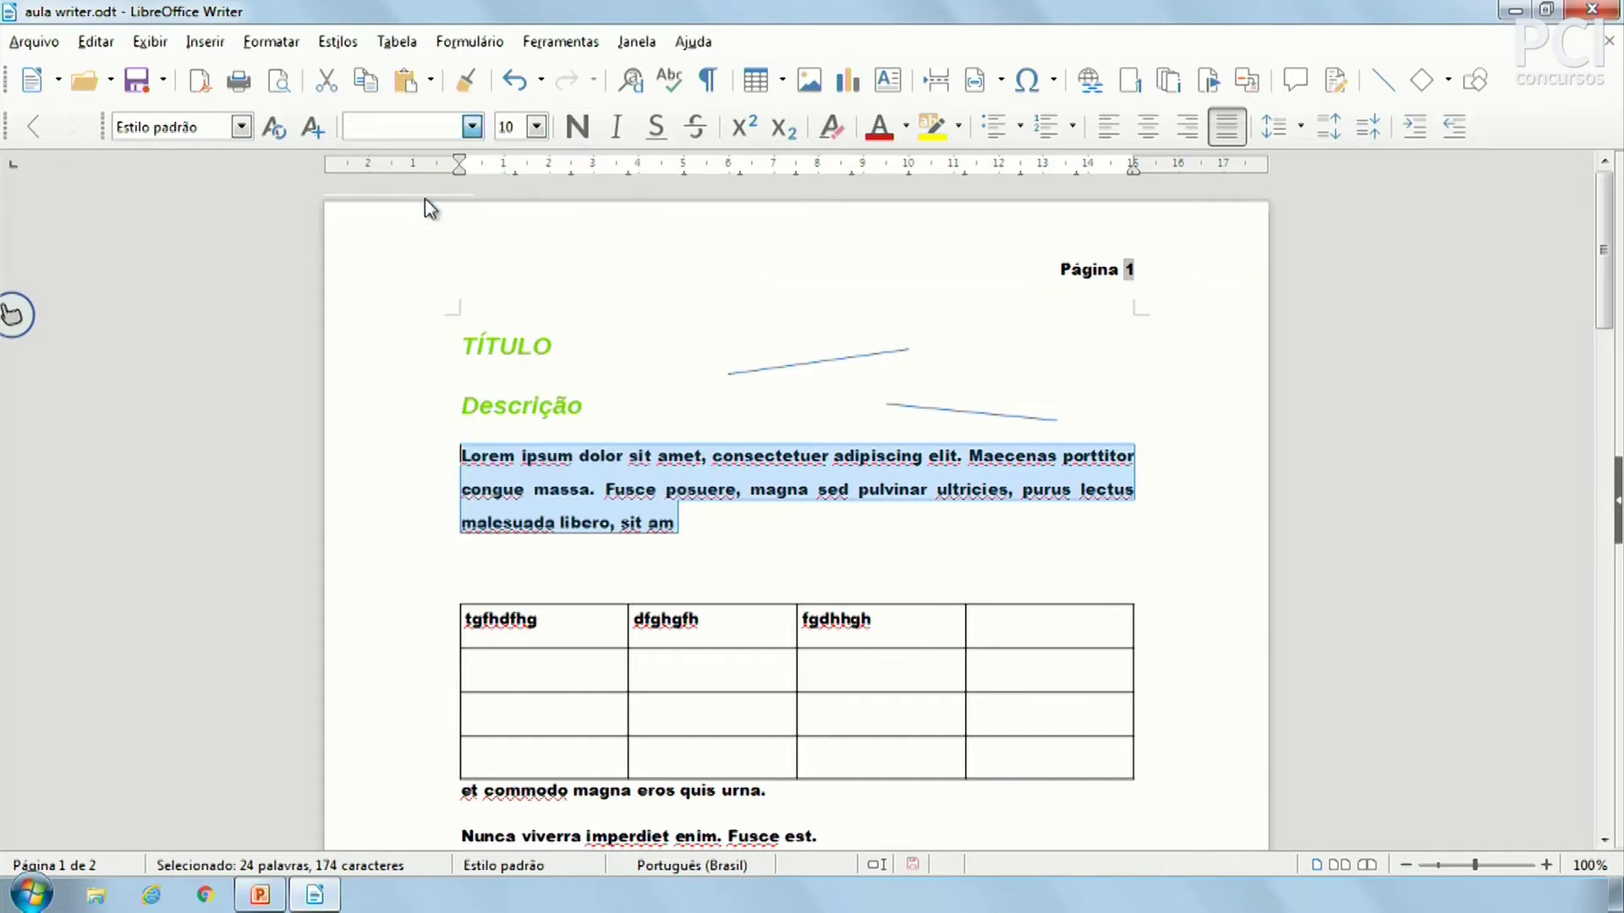
pyautogui.click(472, 127)
pyautogui.scroll(-1, 453, 277)
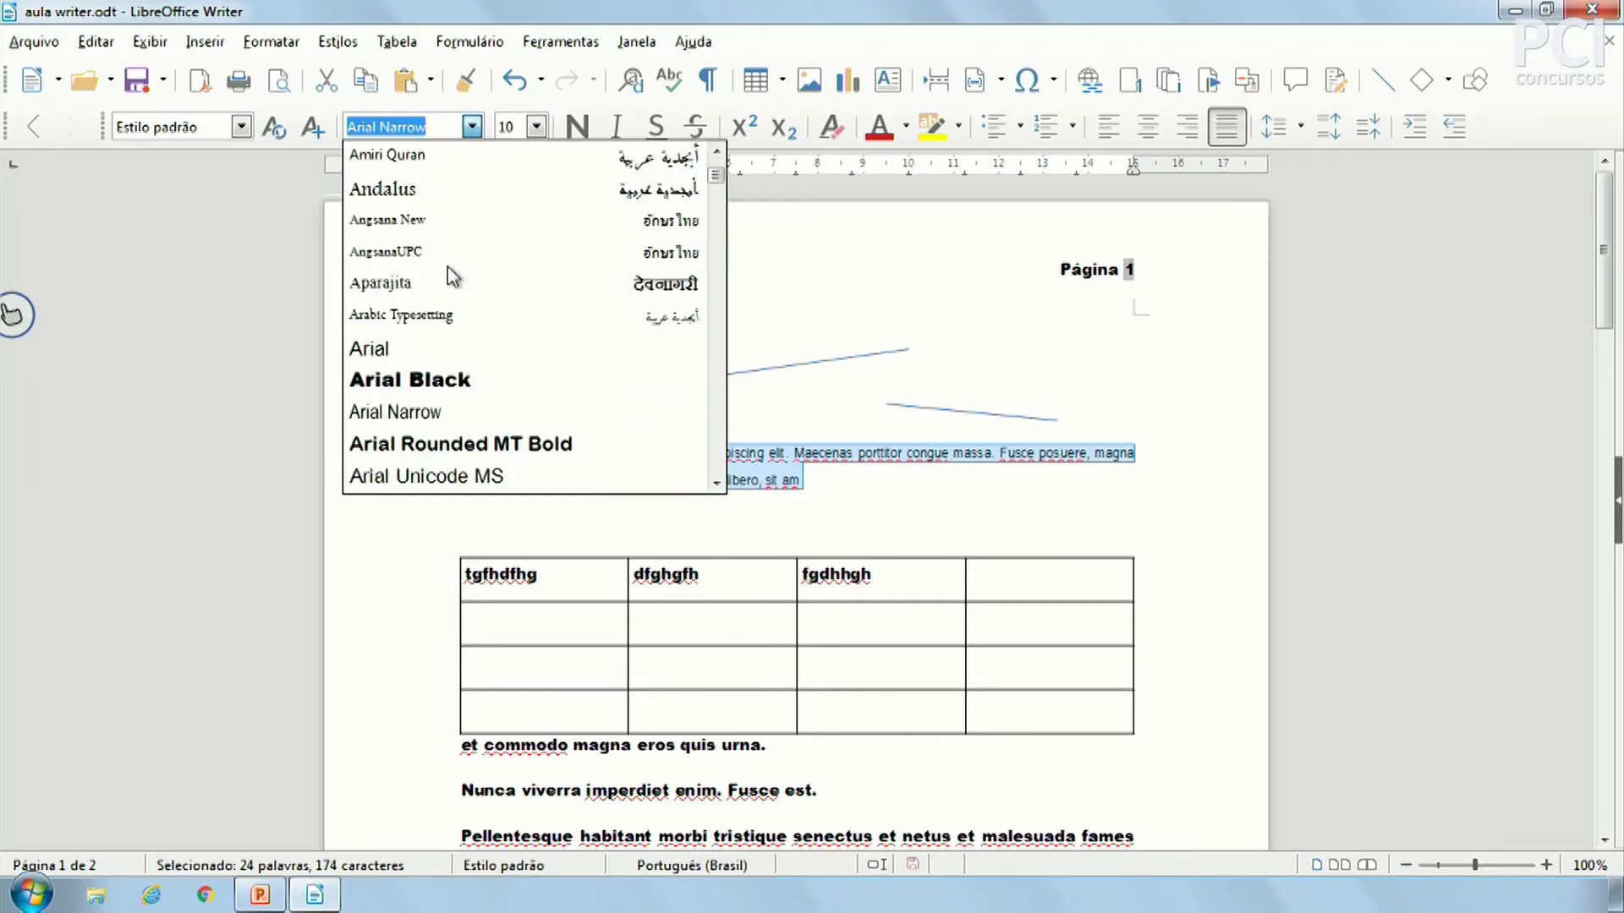
pyautogui.click(389, 447)
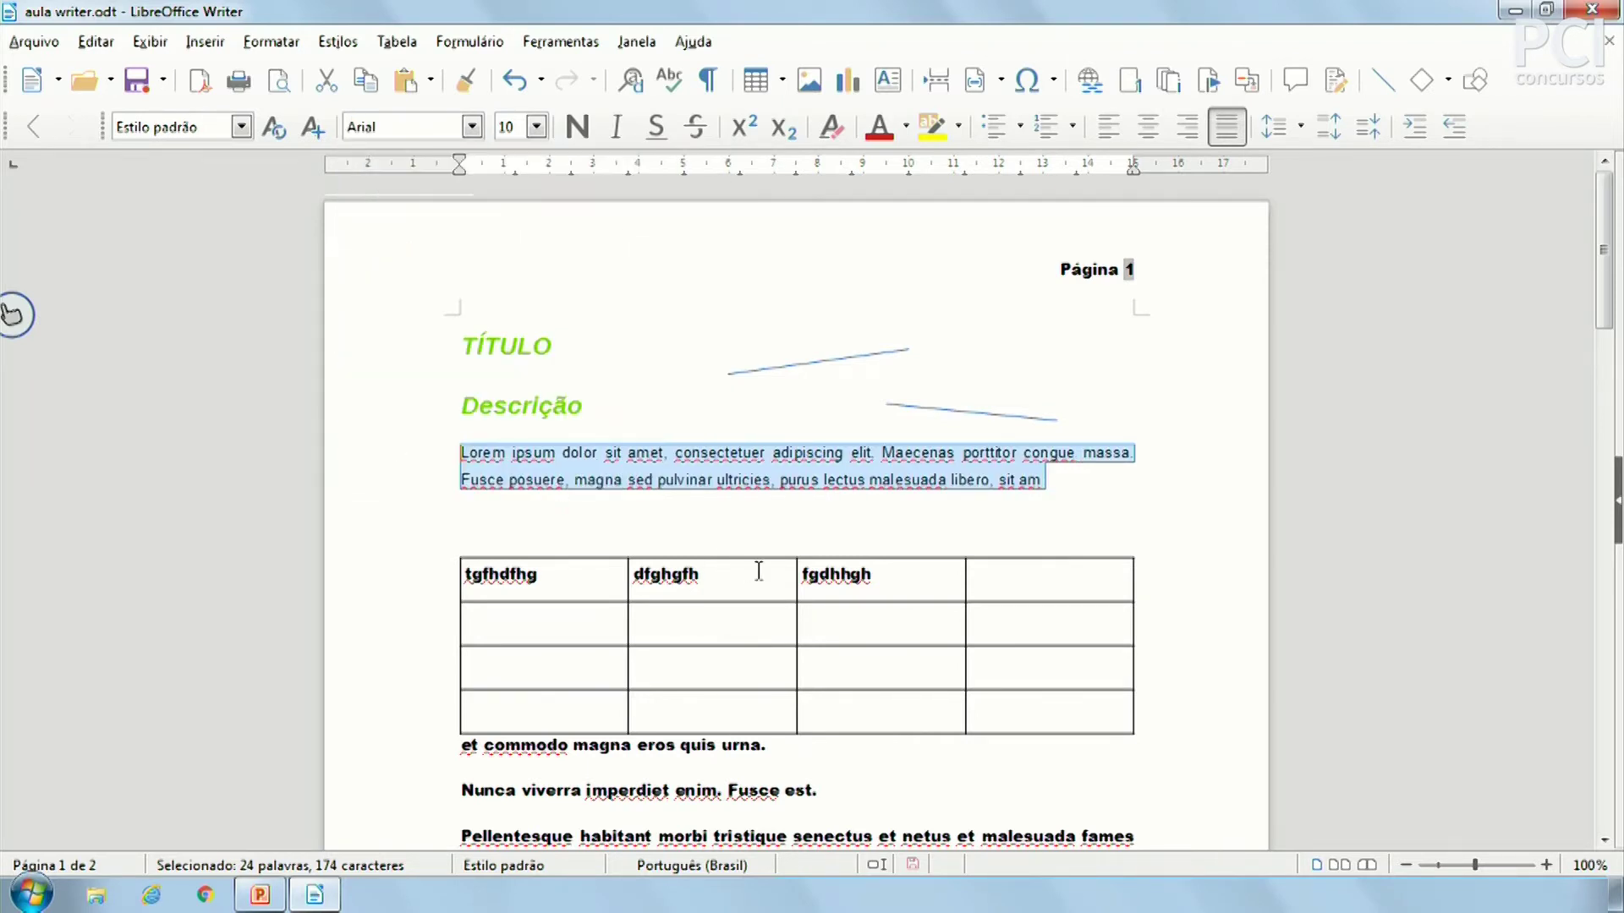
# Step: Set the first Lorem ipsum paragraph's font size to 11 and deselect the text
pyautogui.click(537, 127)
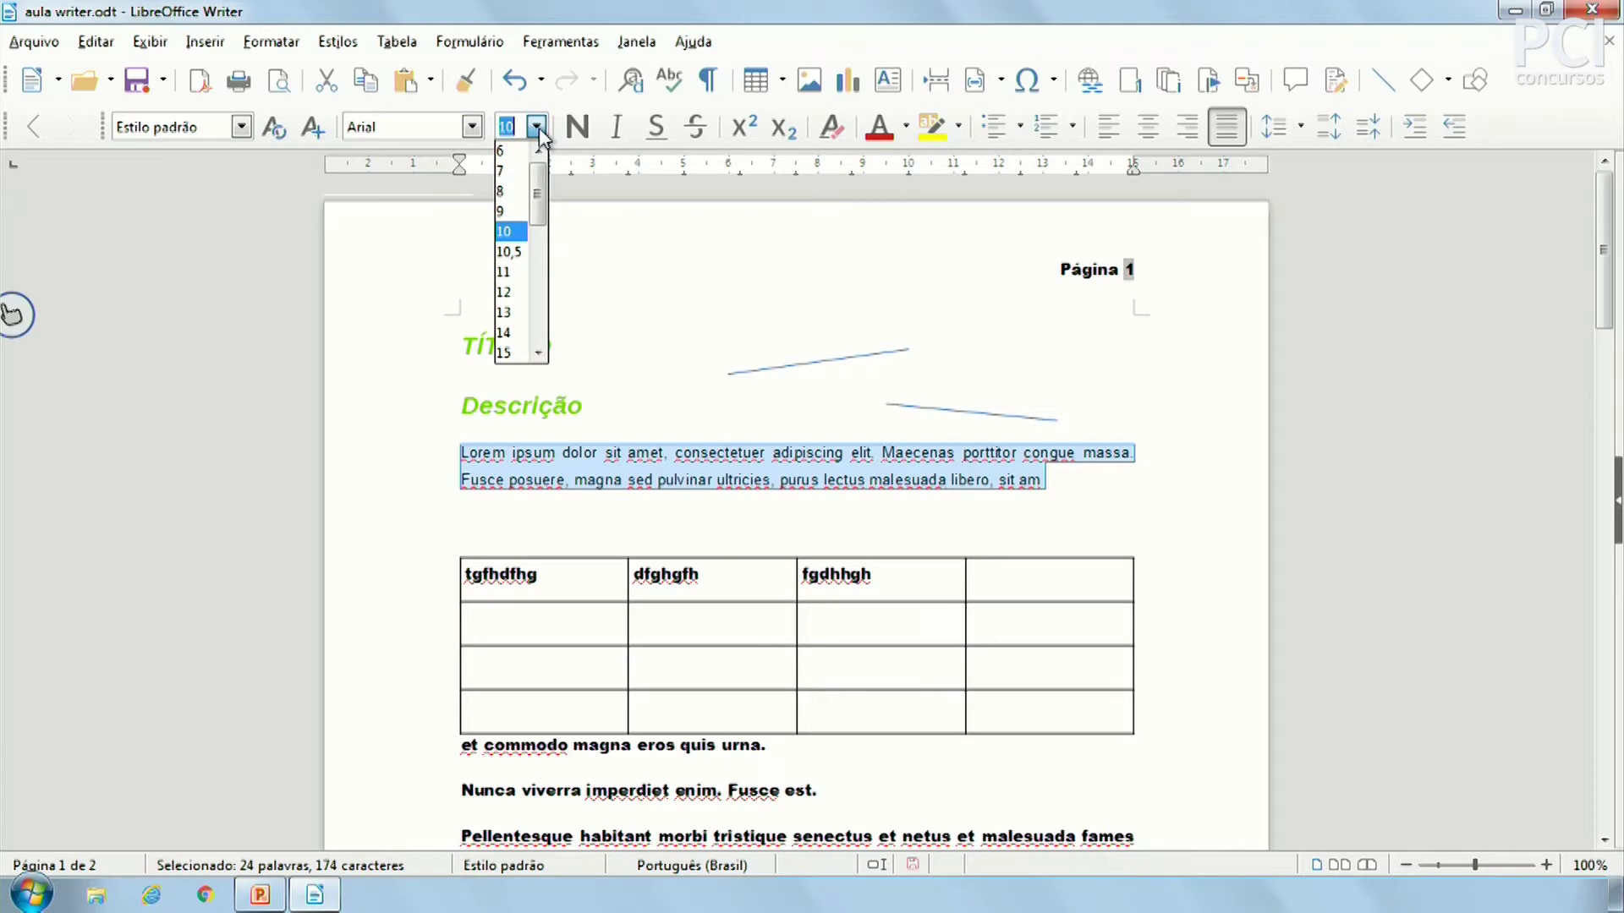
pyautogui.click(507, 269)
pyautogui.click(698, 459)
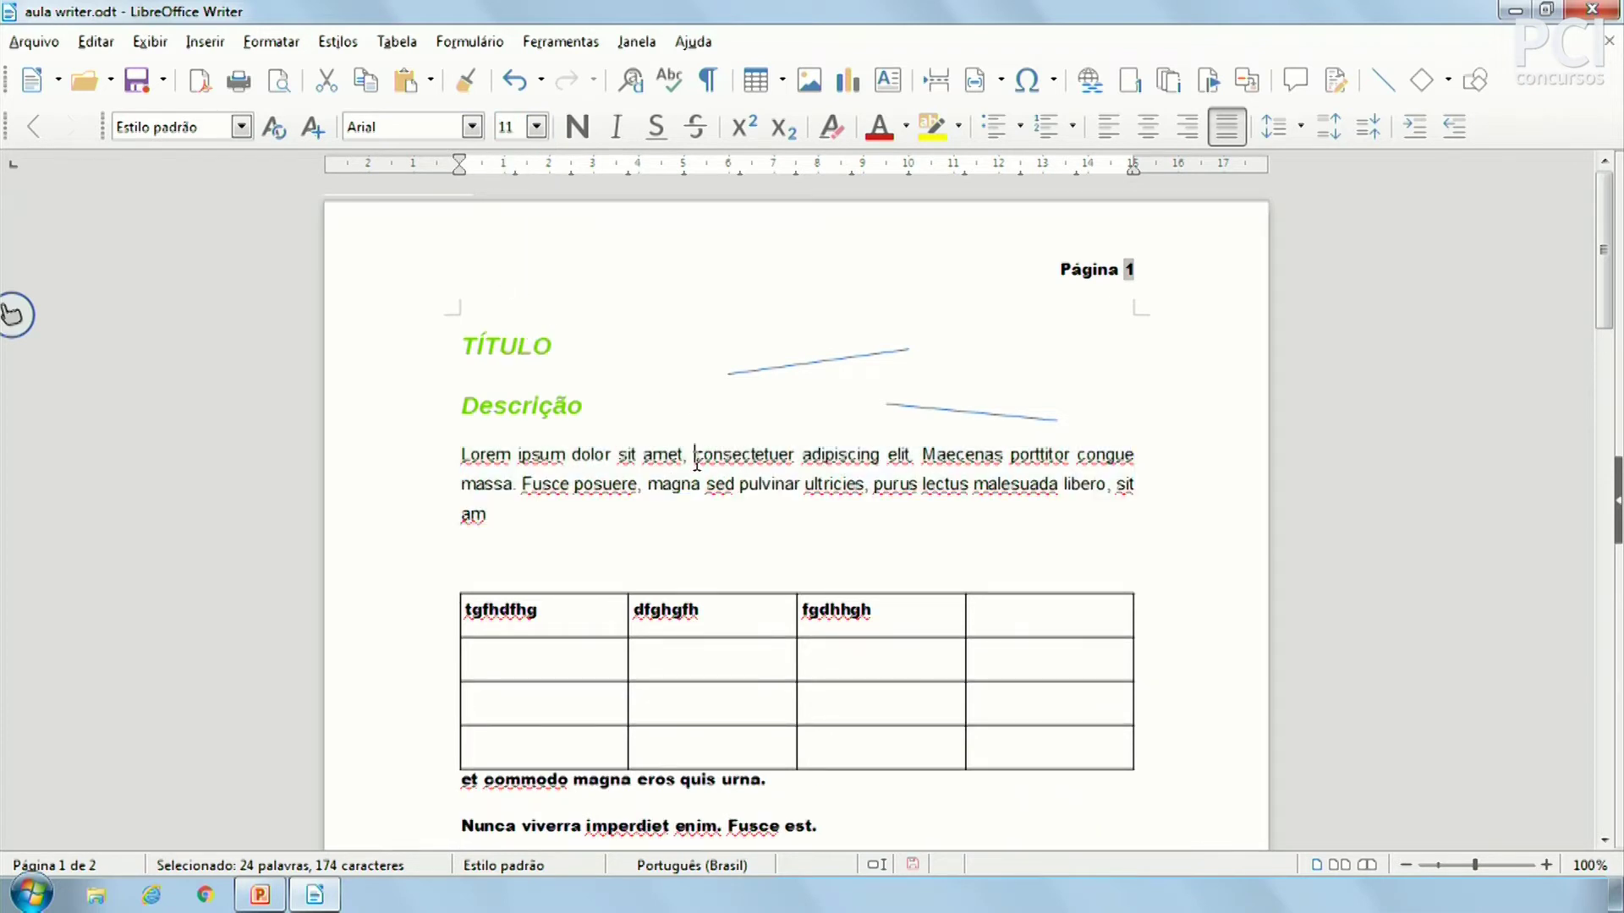
# Step: Update the Estilo padrão paragraph style to match the formatting of the whole first Lorem ipsum paragraph
pyautogui.moveTo(536, 511); pyautogui.dragTo(636, 478)
pyautogui.click(525, 454)
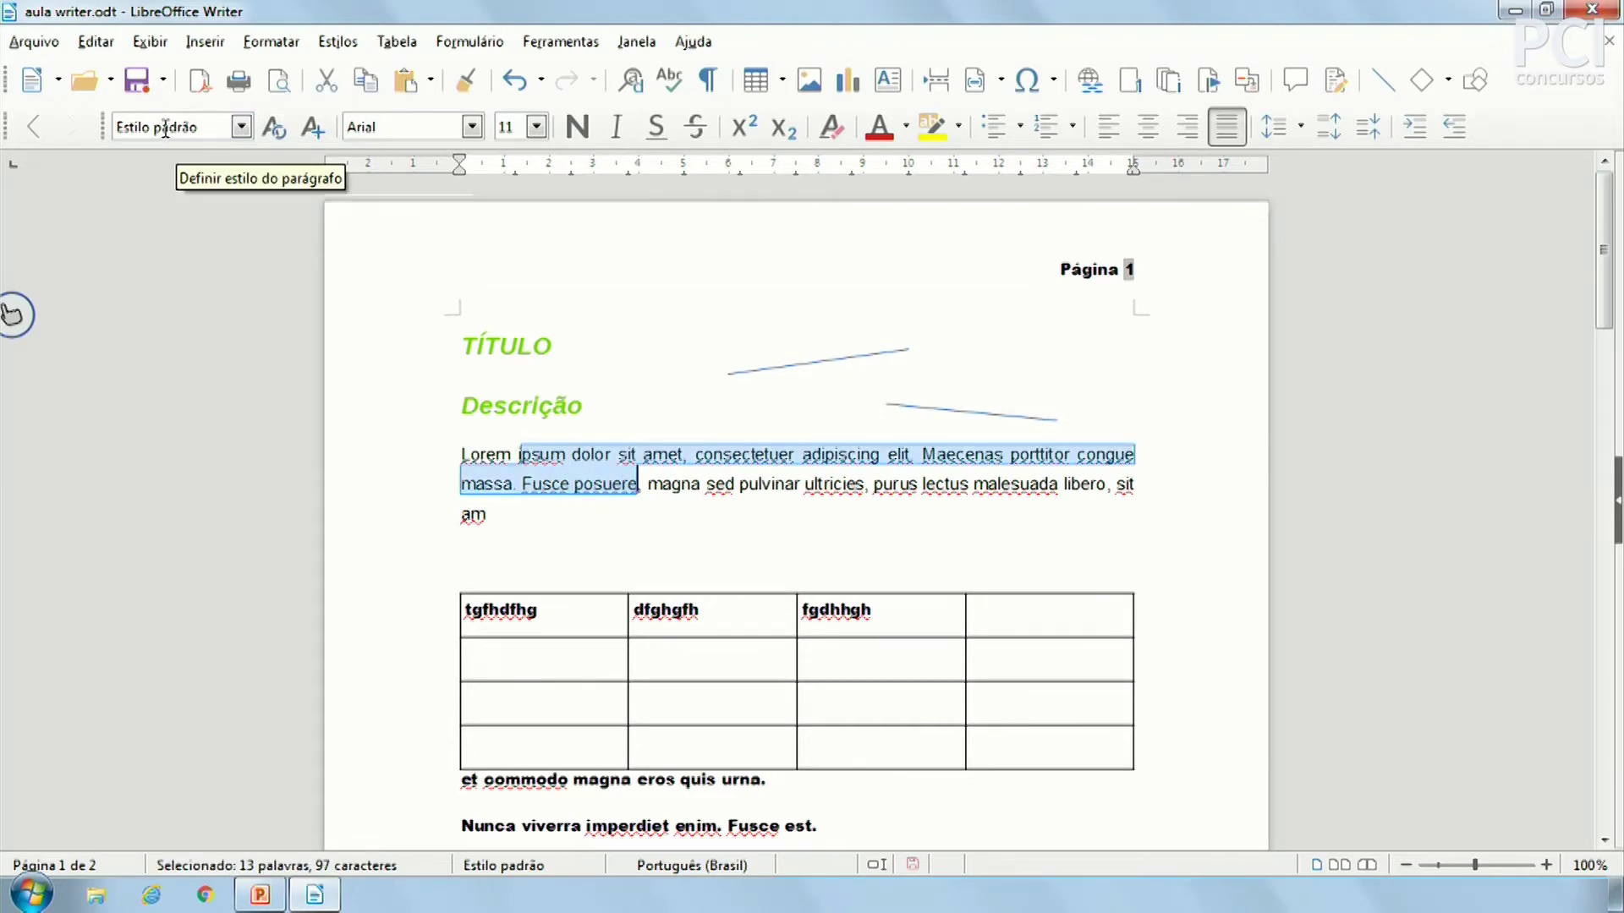
pyautogui.click(550, 523)
pyautogui.moveTo(532, 516); pyautogui.dragTo(460, 455)
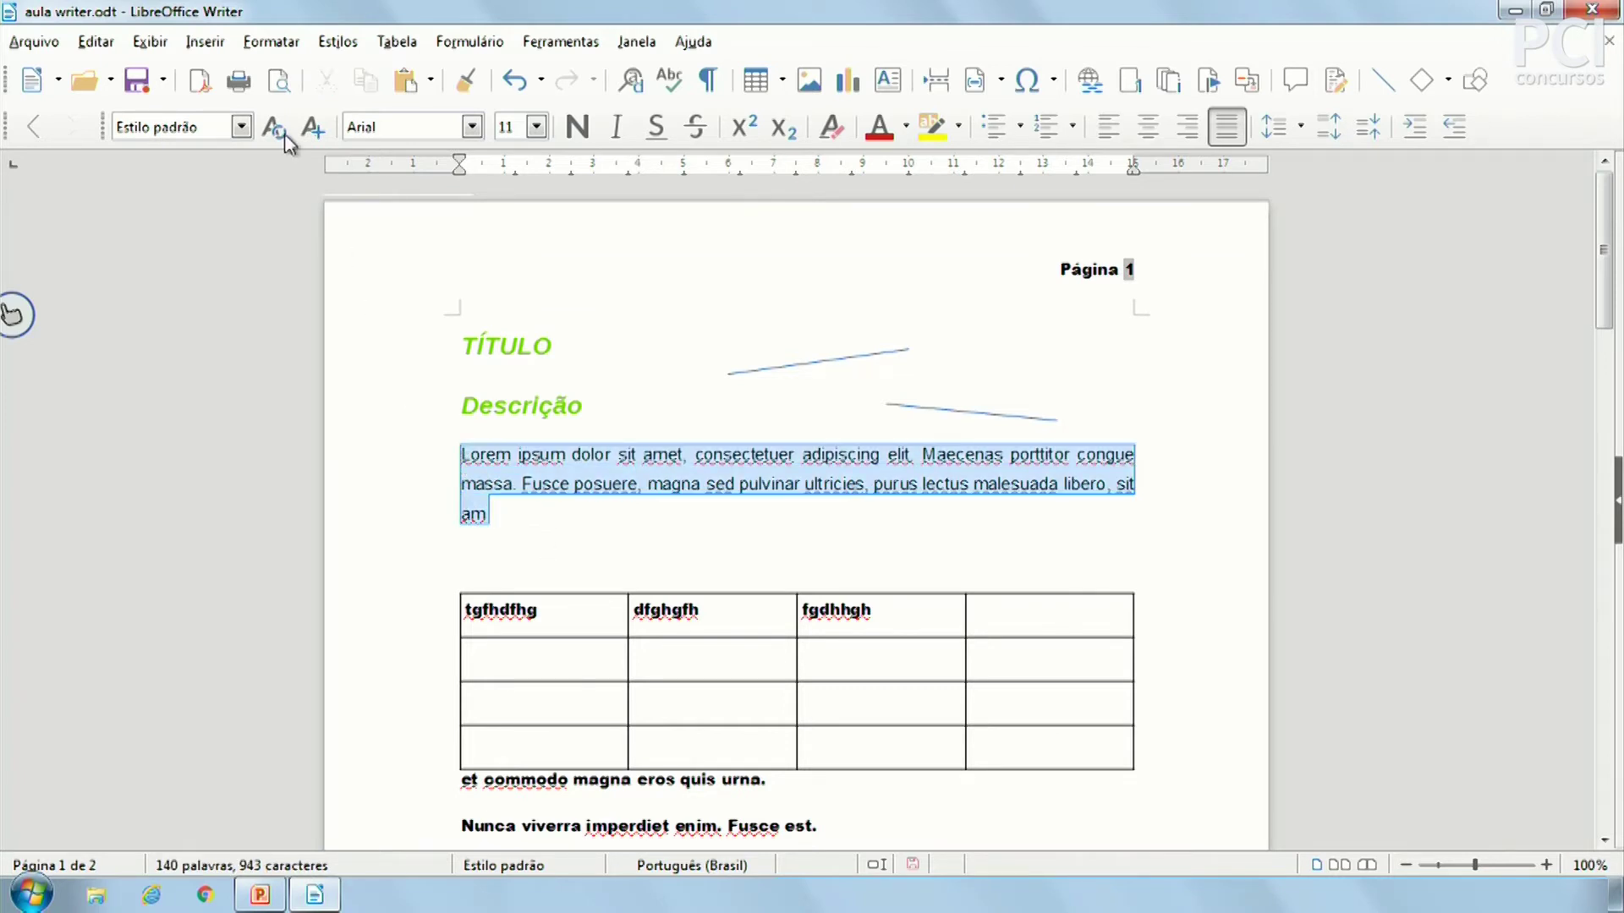
pyautogui.scroll(-3, 626, 438)
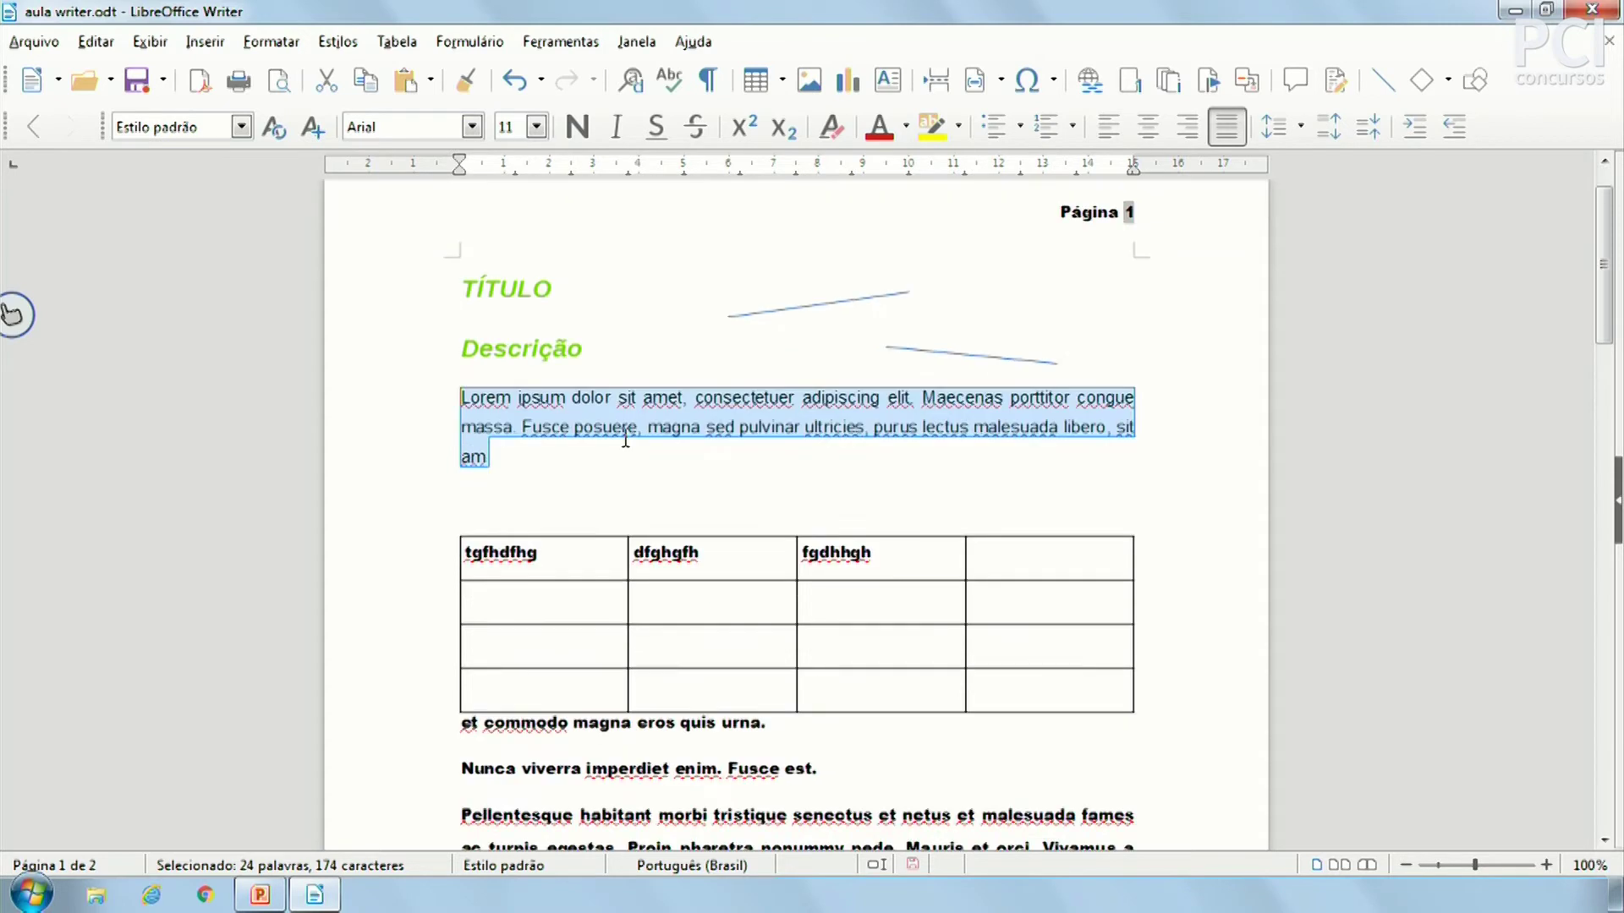
pyautogui.click(635, 439)
pyautogui.moveTo(537, 390); pyautogui.dragTo(461, 340)
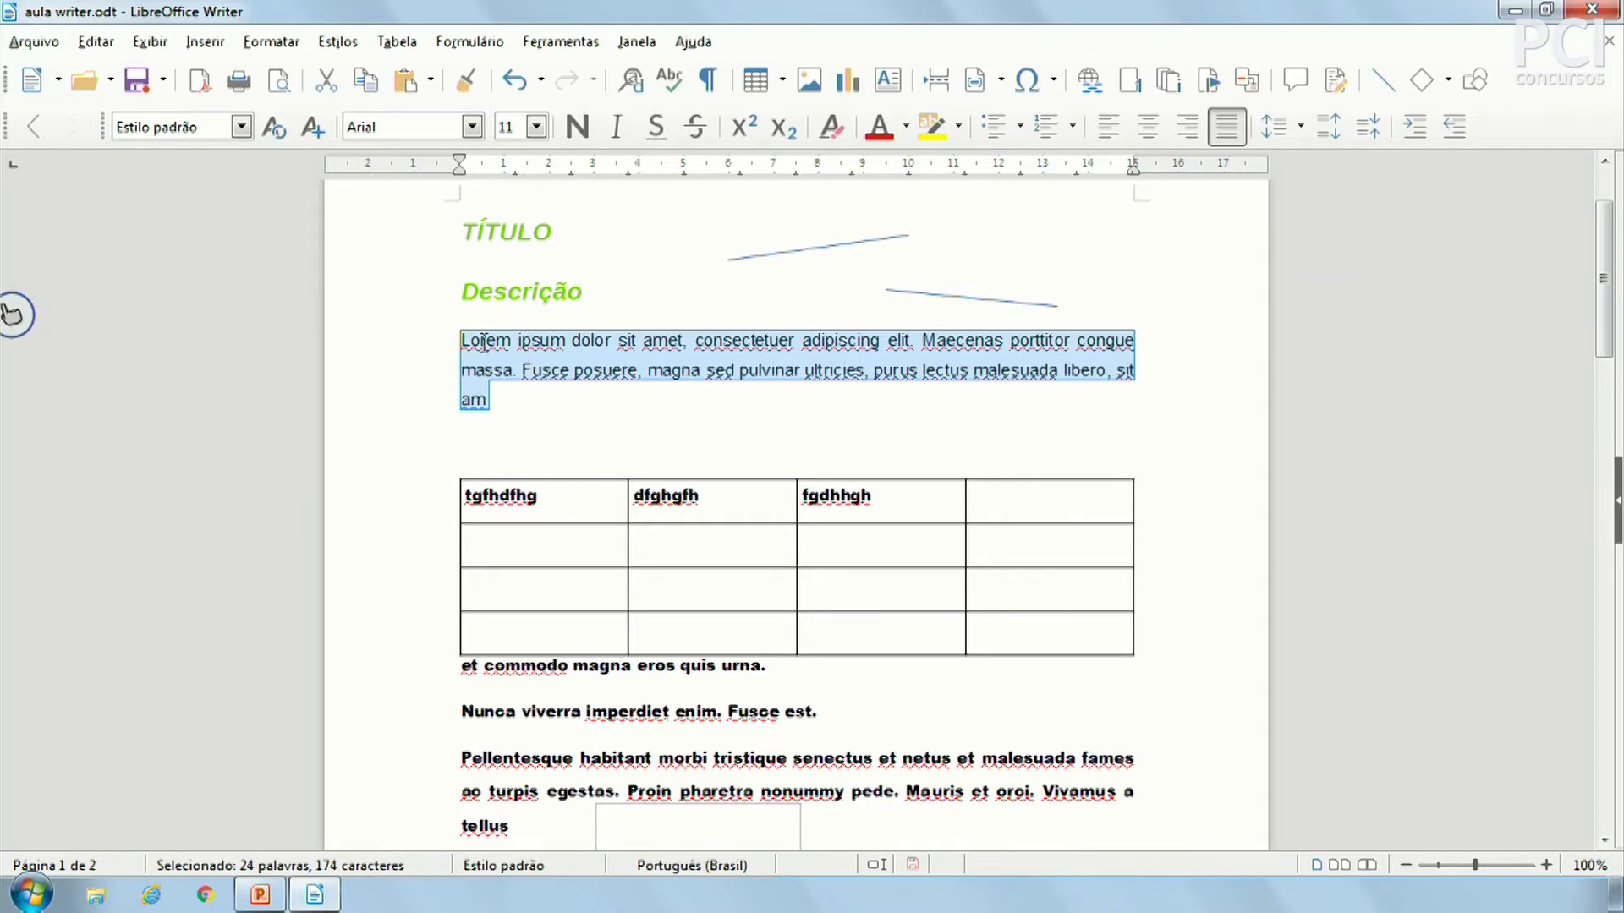
pyautogui.click(276, 132)
pyautogui.click(566, 359)
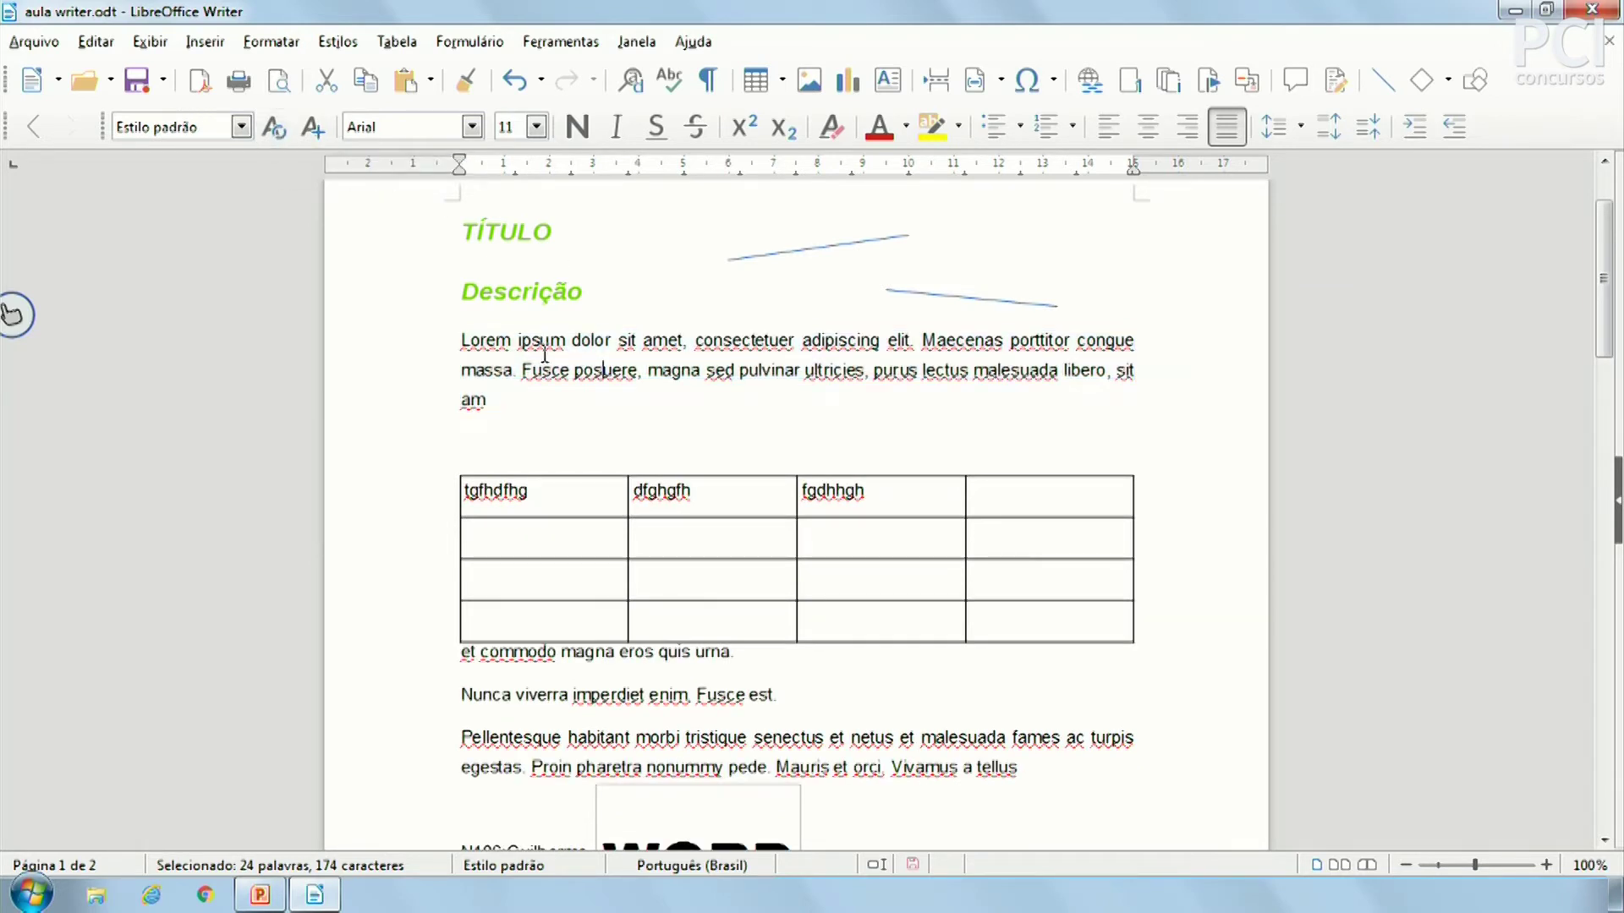
# Step: Examine the body text throughout the document after the Estilo padrão style update
pyautogui.moveTo(496, 334); pyautogui.dragTo(783, 368)
pyautogui.click(797, 366)
pyautogui.scroll(-10, 803, 362)
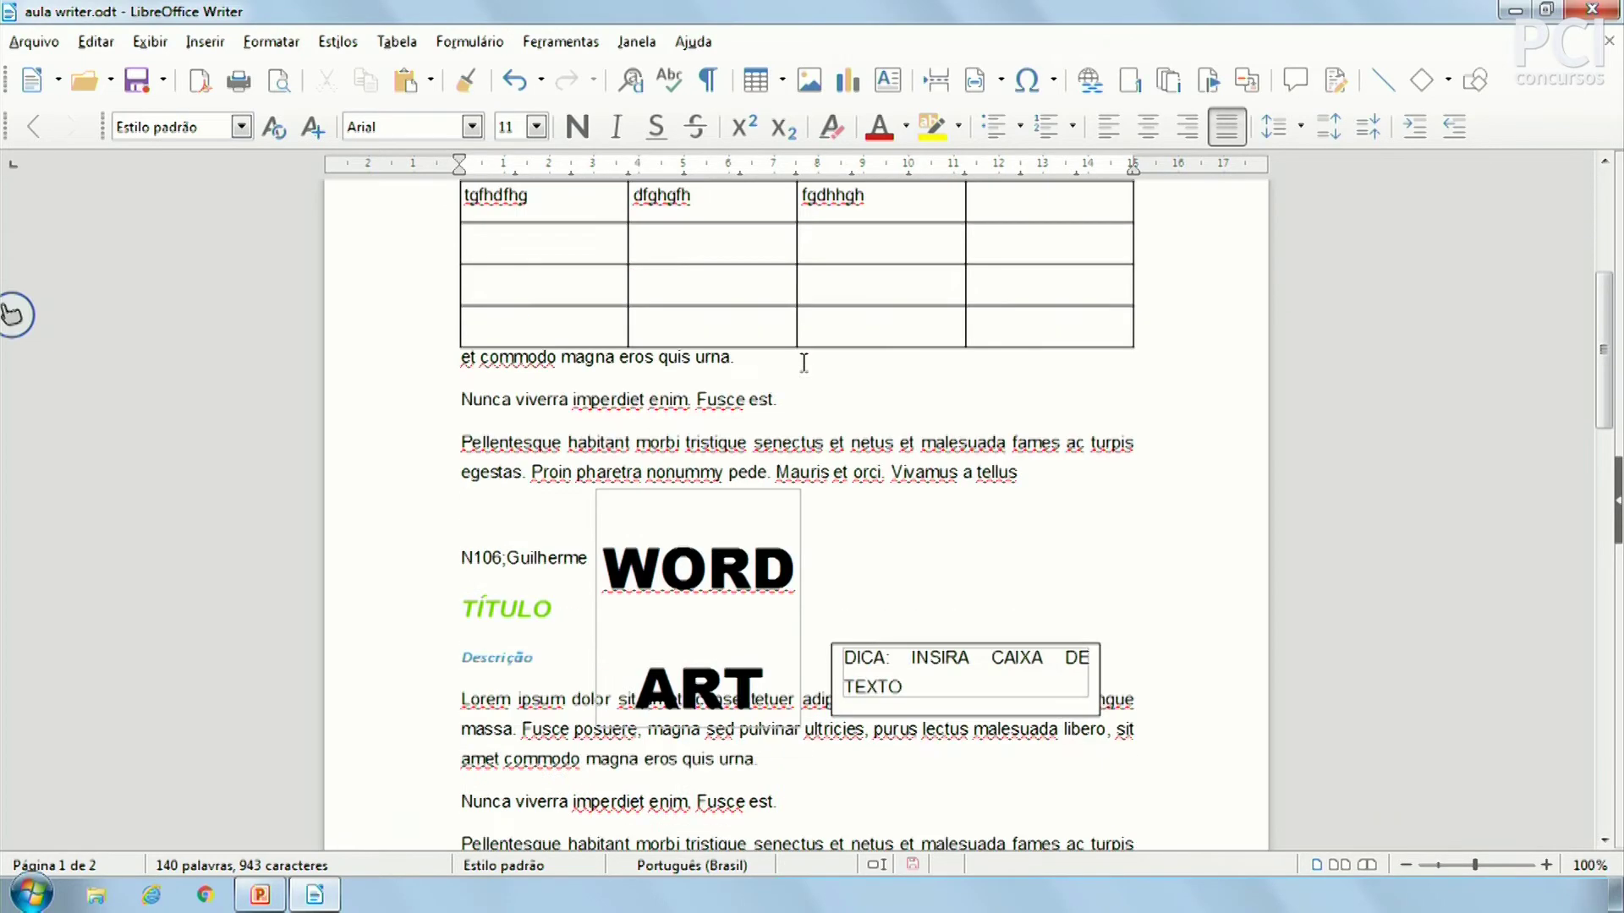
pyautogui.scroll(-3, 544, 642)
pyautogui.scroll(15, 549, 645)
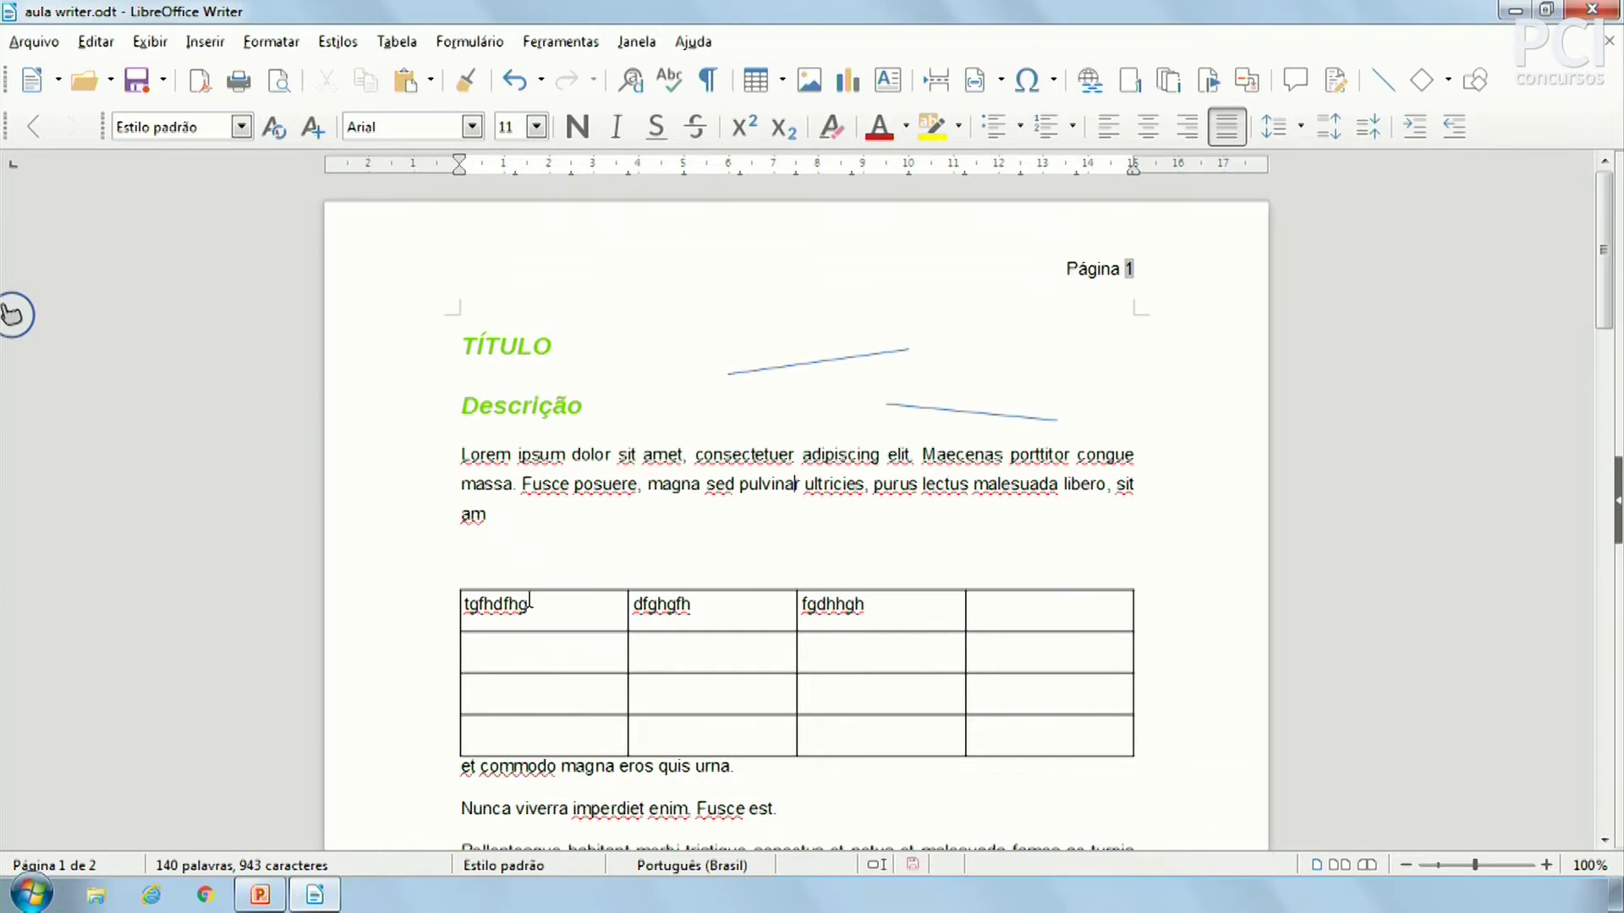
# Step: Remove italics from the first Descrição heading and set its font color to red directly
pyautogui.click(607, 550)
pyautogui.moveTo(403, 401); pyautogui.dragTo(688, 392)
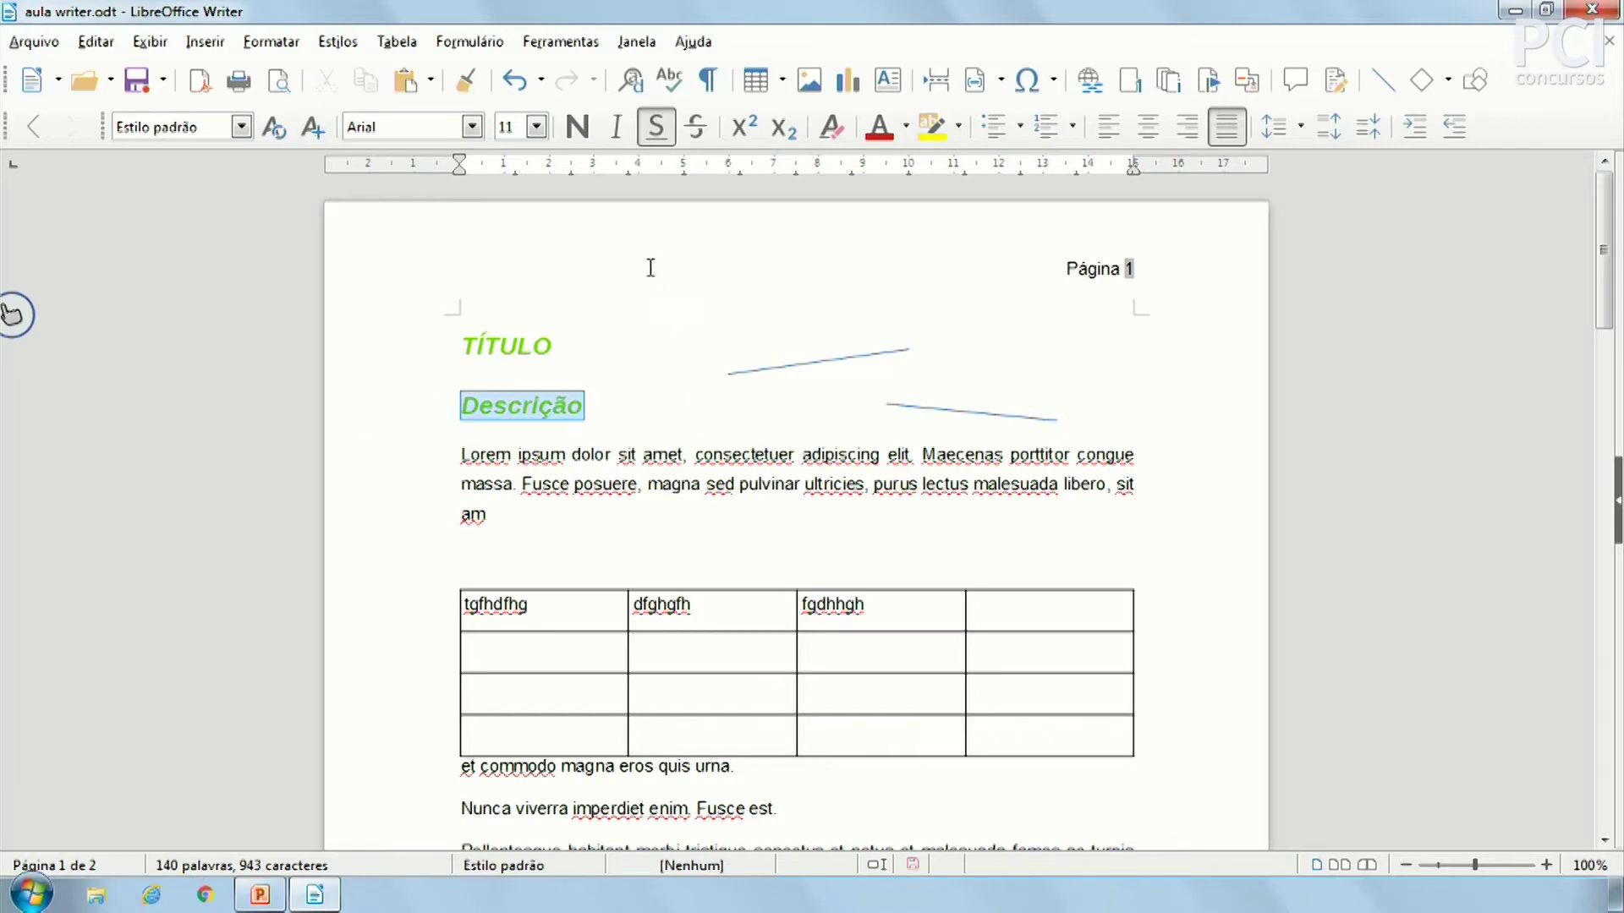
pyautogui.click(617, 134)
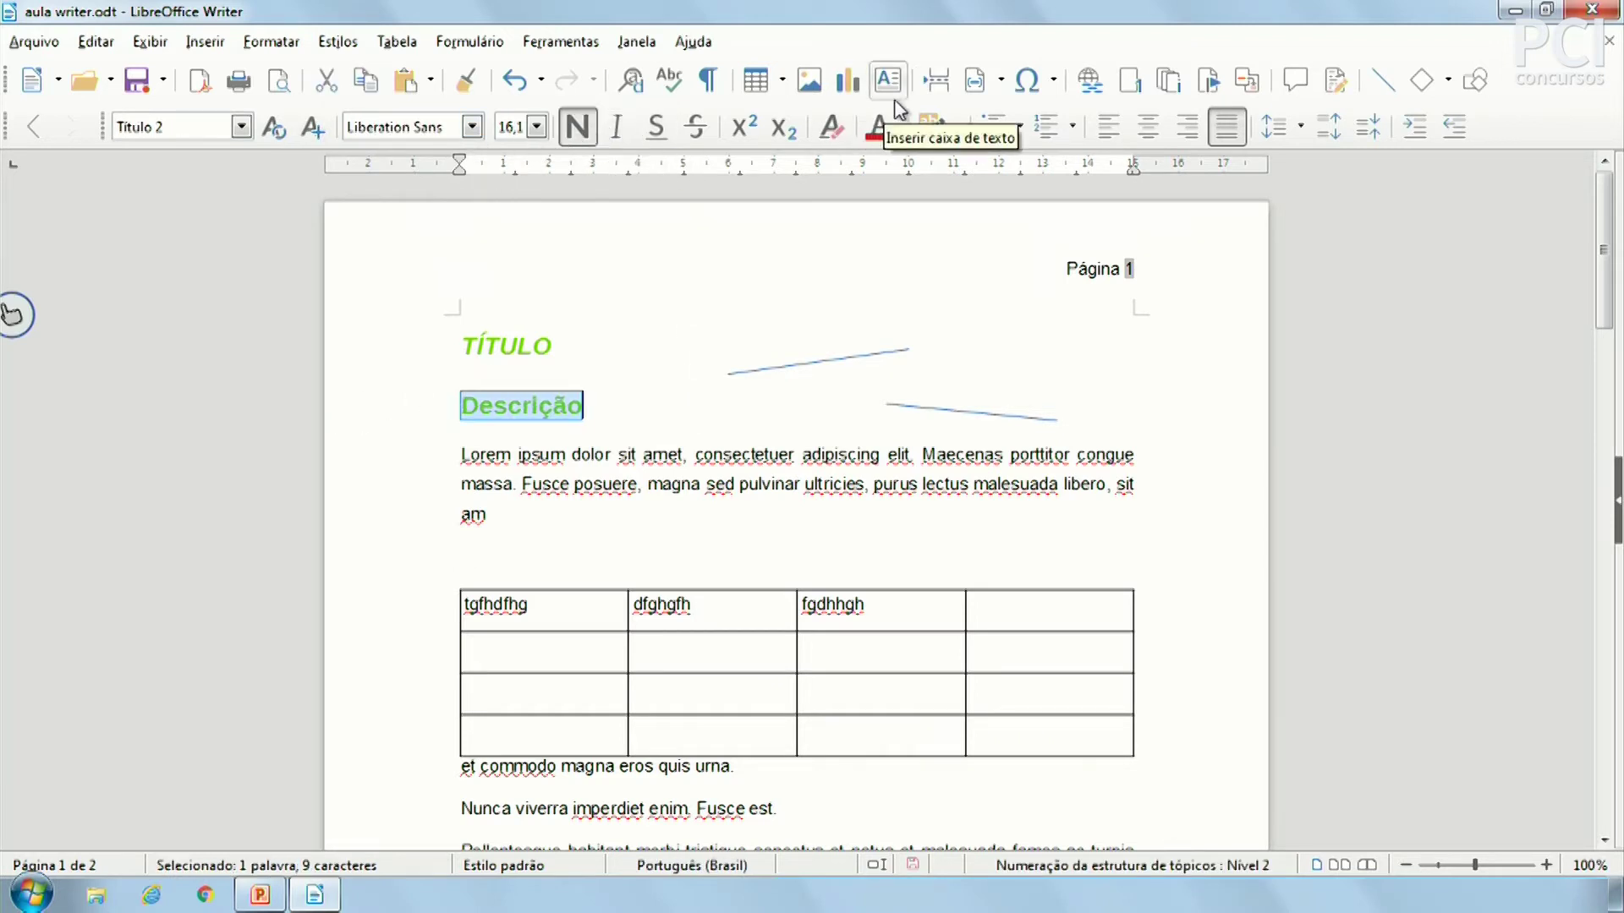
pyautogui.click(884, 135)
pyautogui.click(698, 453)
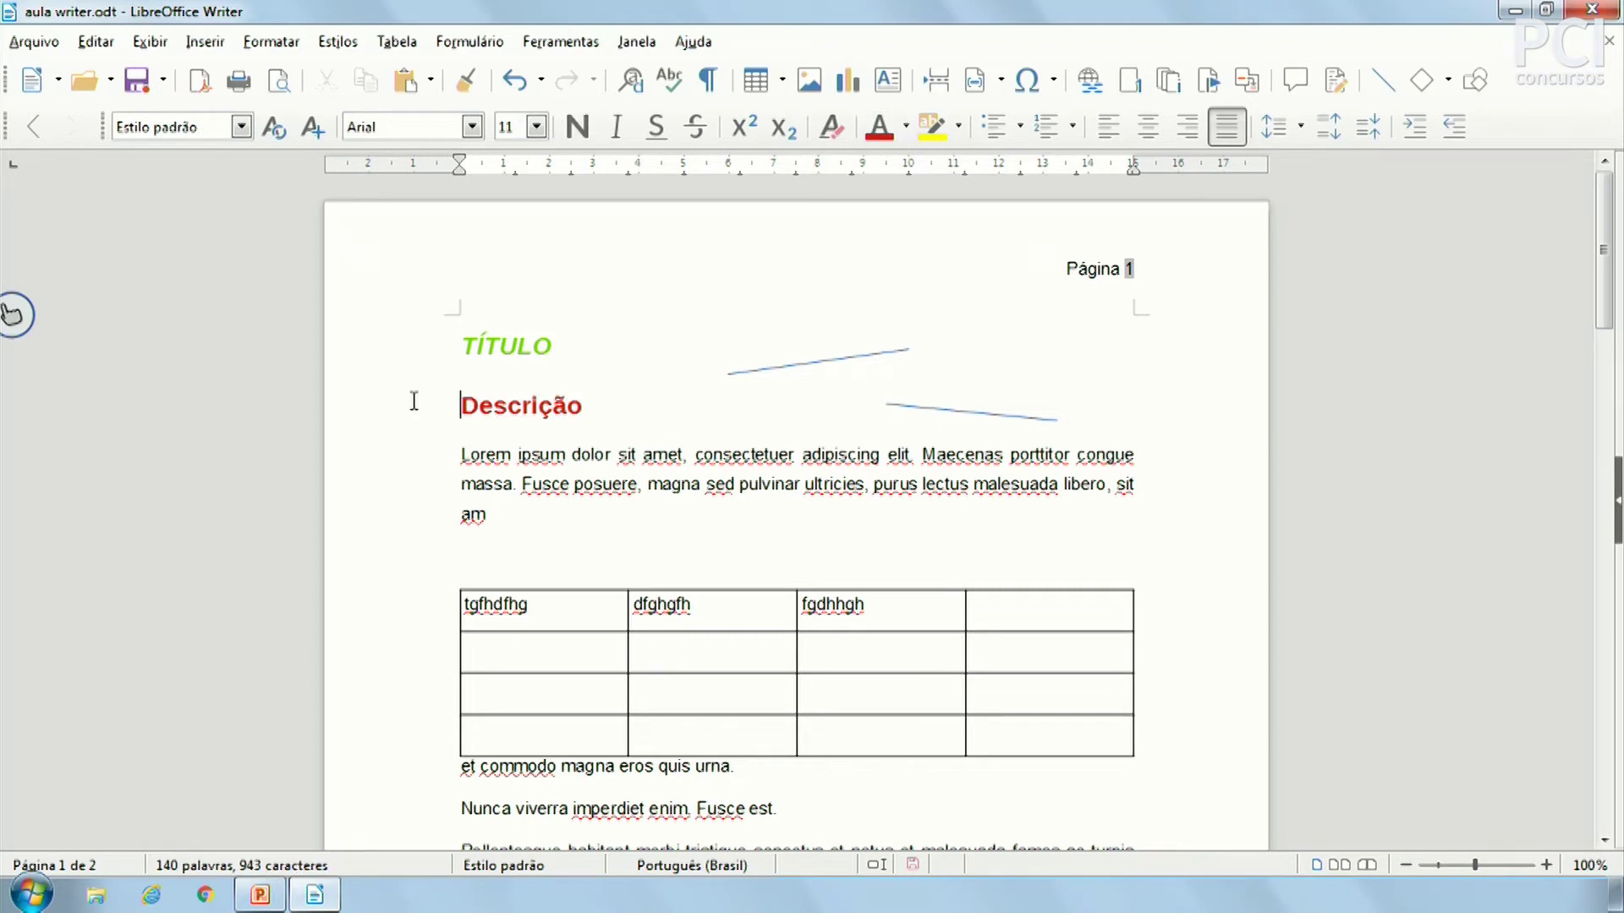
pyautogui.moveTo(414, 401); pyautogui.dragTo(631, 395)
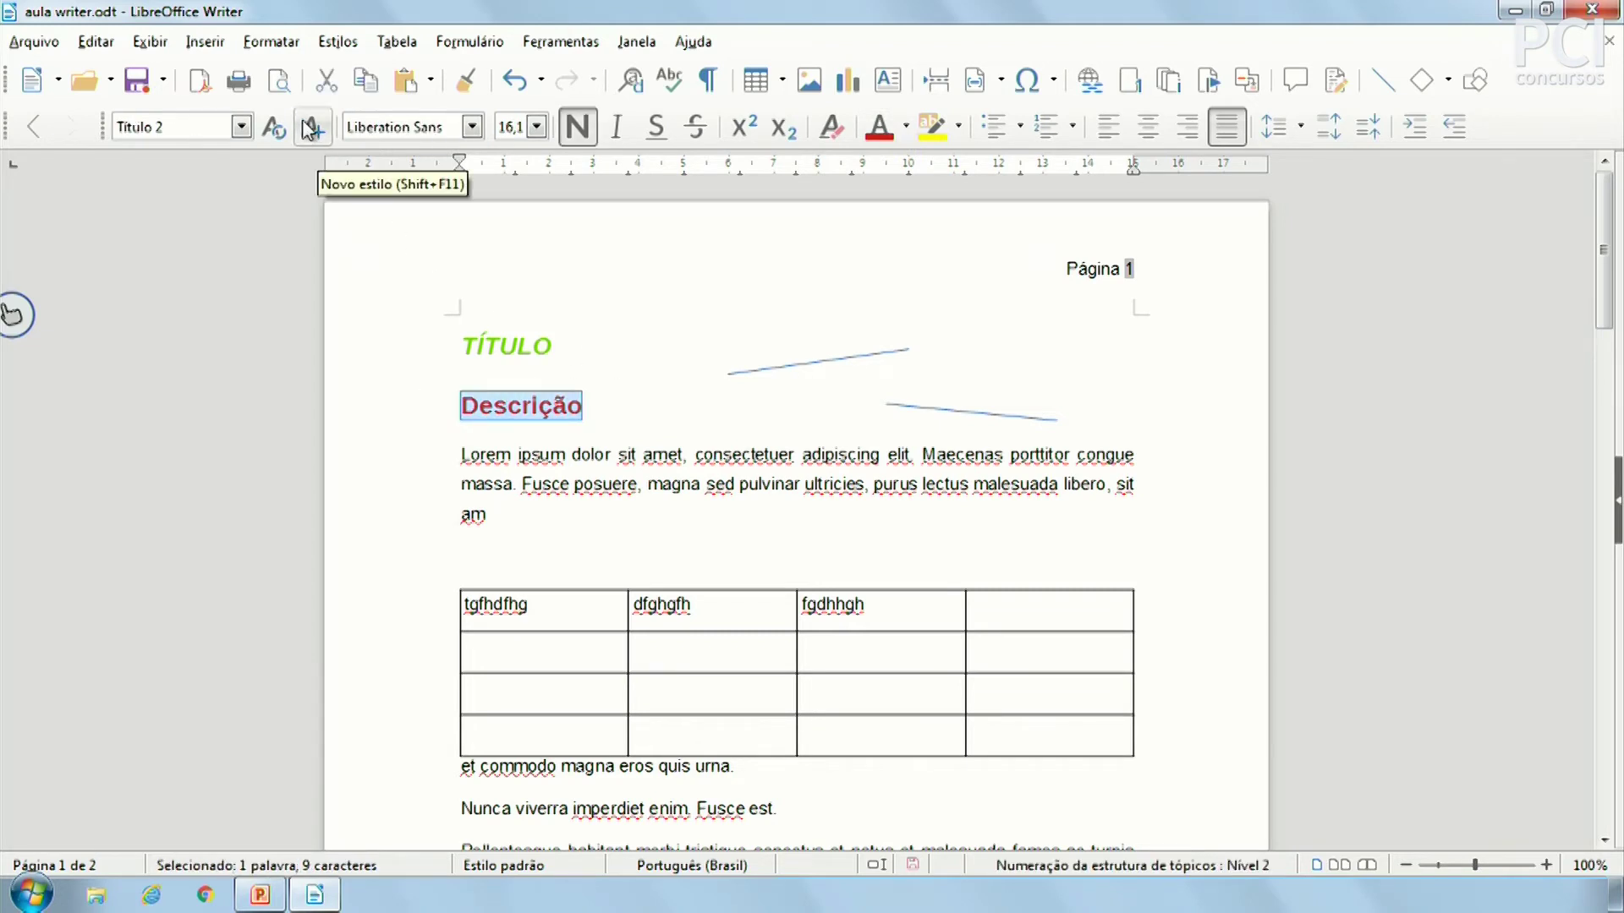
pyautogui.click(310, 128)
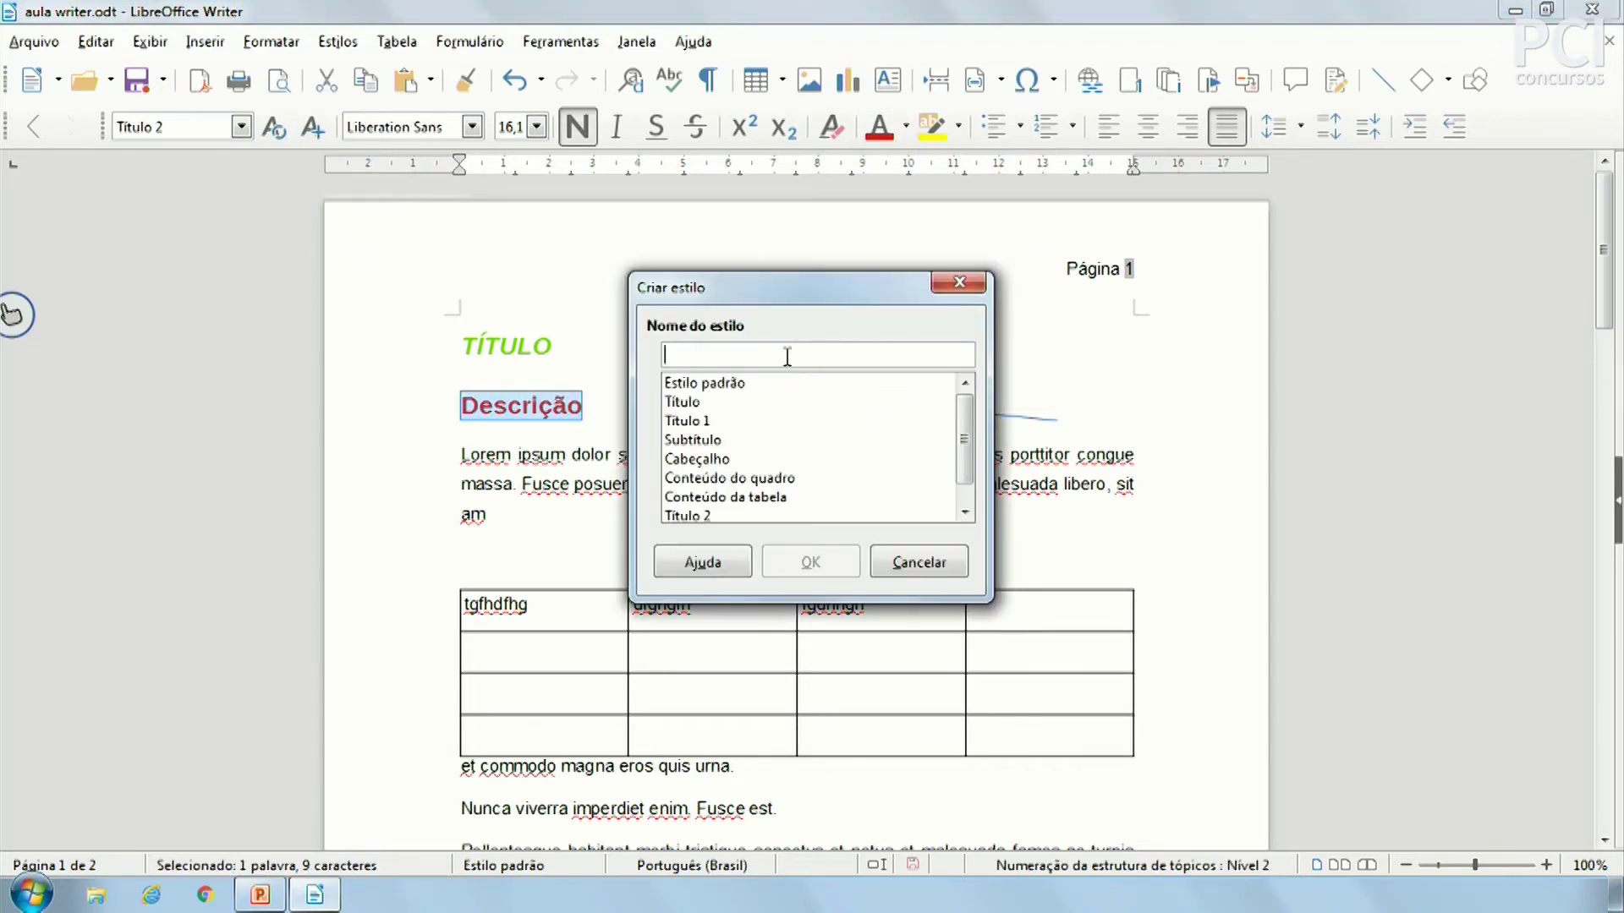
pyautogui.write('gerere')
pyautogui.click(935, 571)
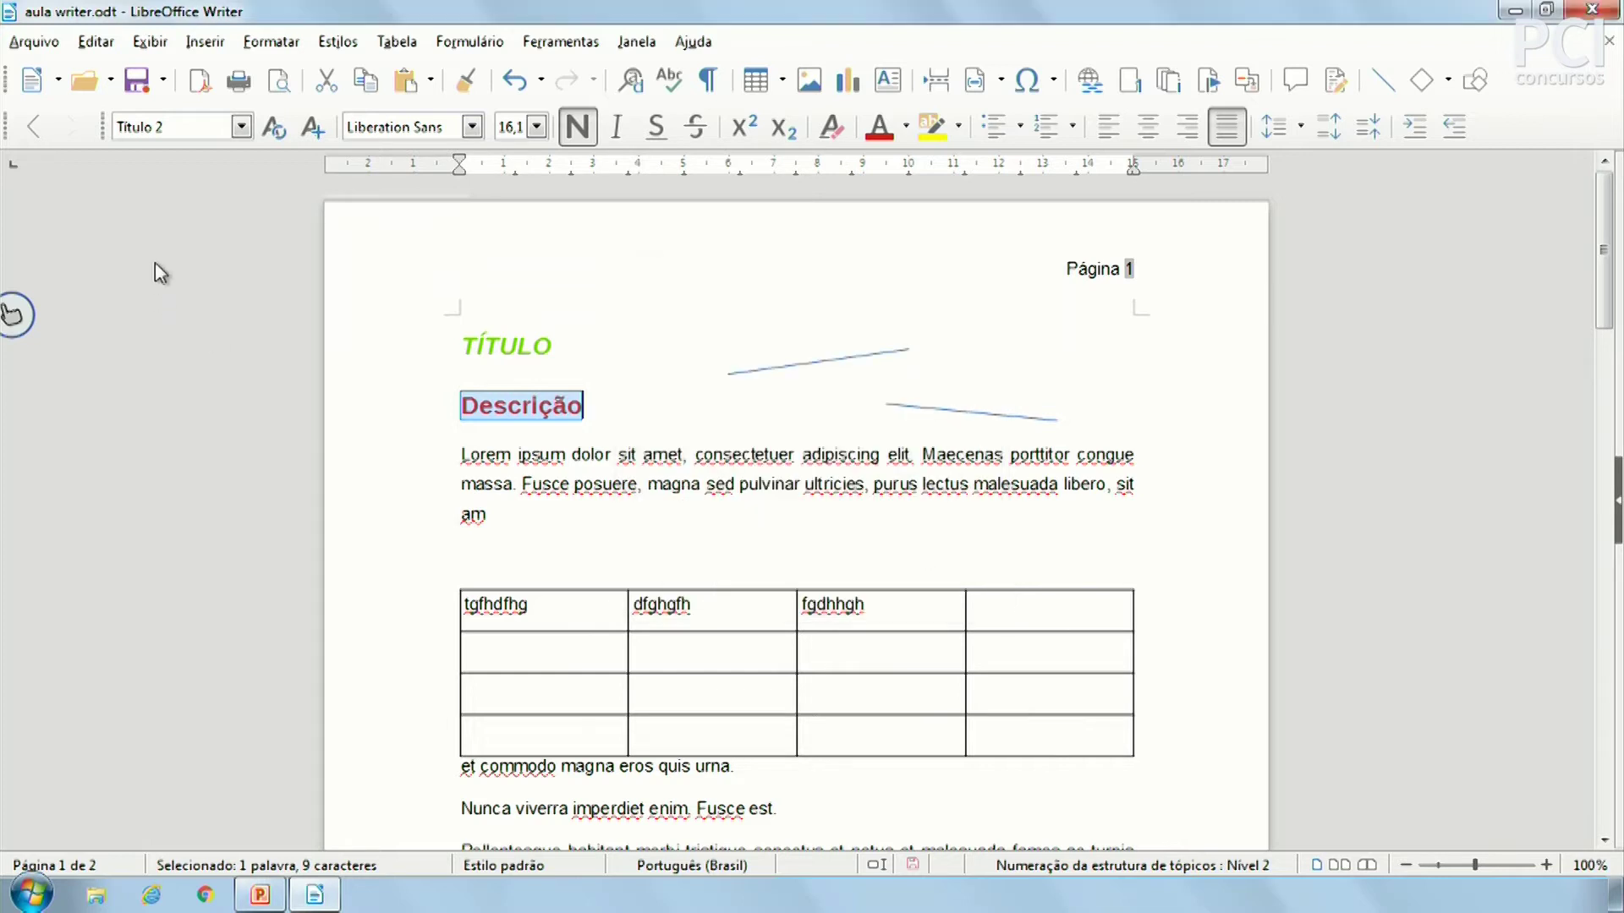
# Step: Look through the available paragraph styles and fonts
pyautogui.click(240, 127)
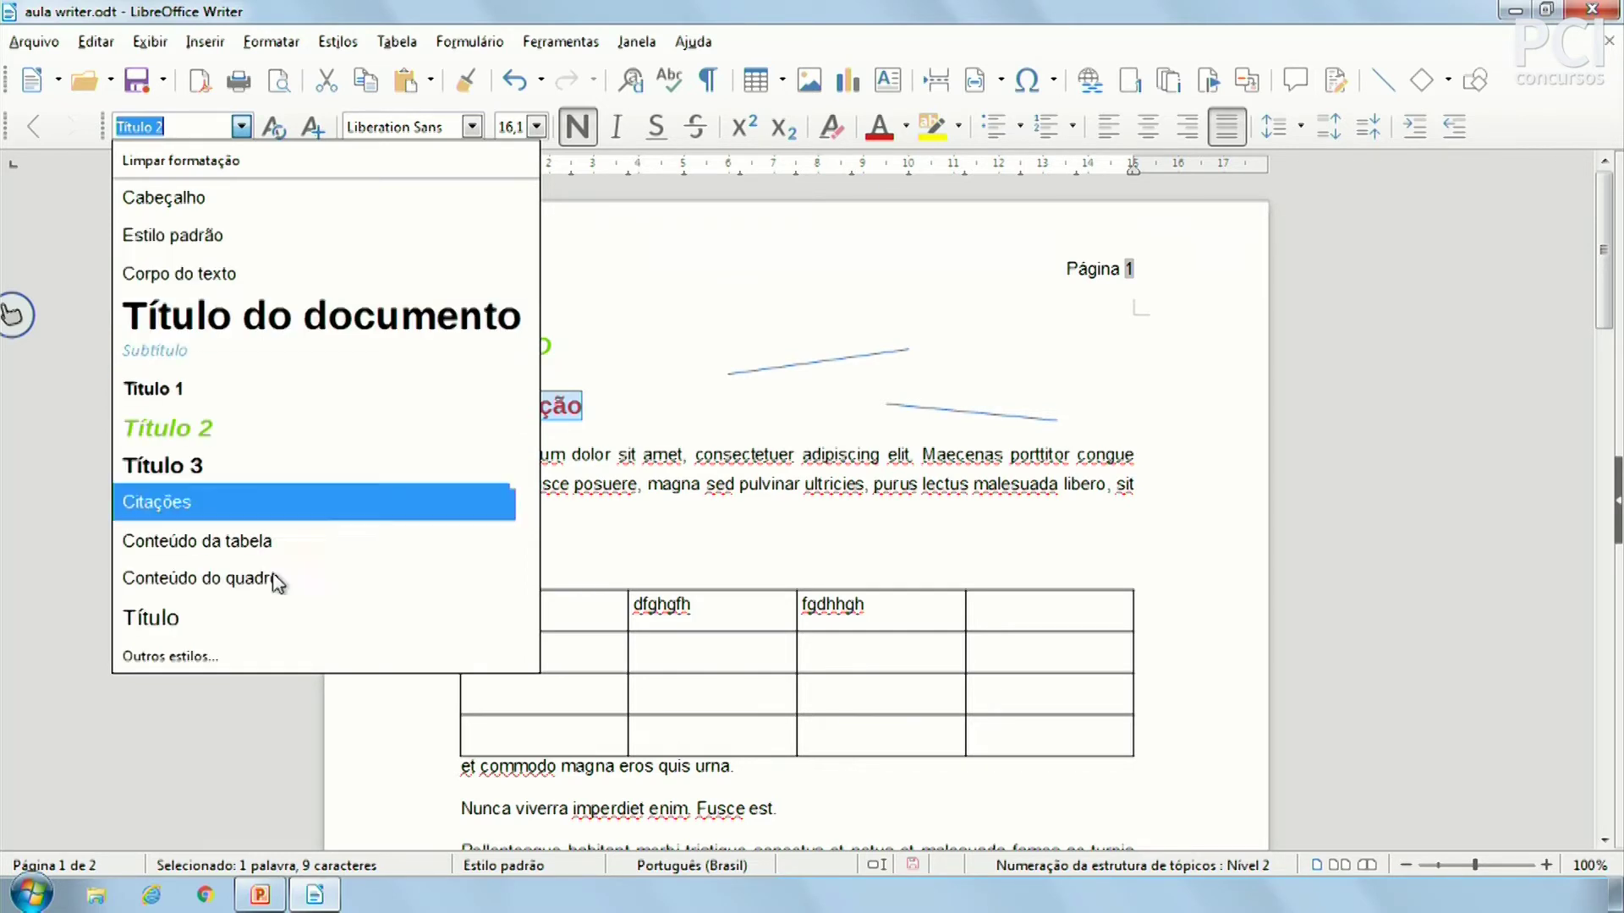
pyautogui.click(880, 429)
pyautogui.click(680, 513)
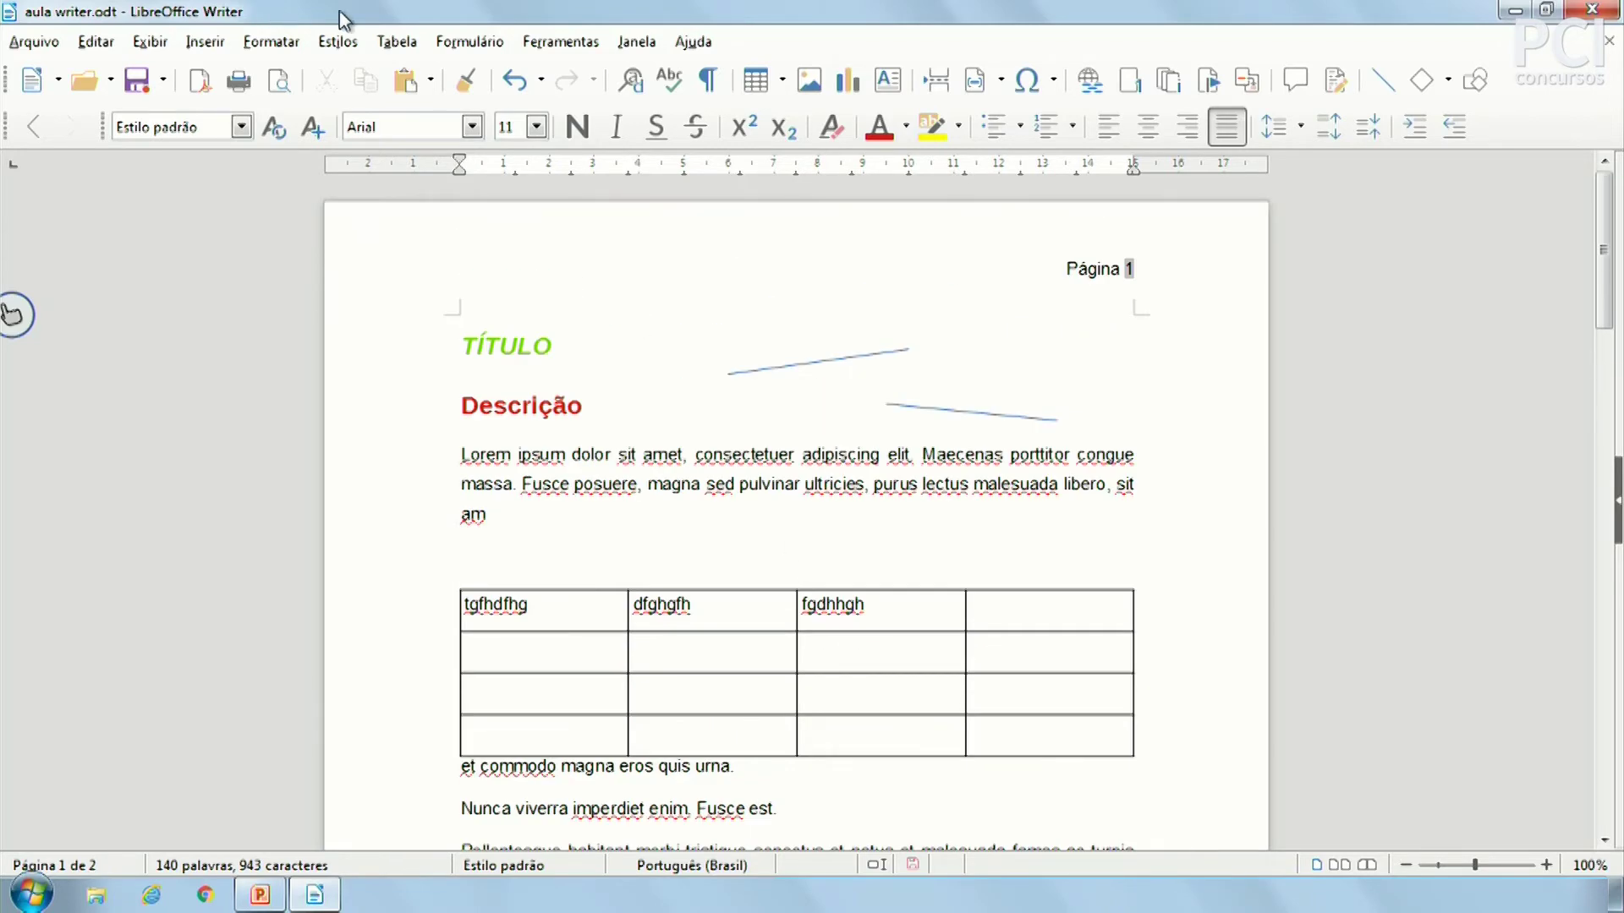
pyautogui.click(473, 127)
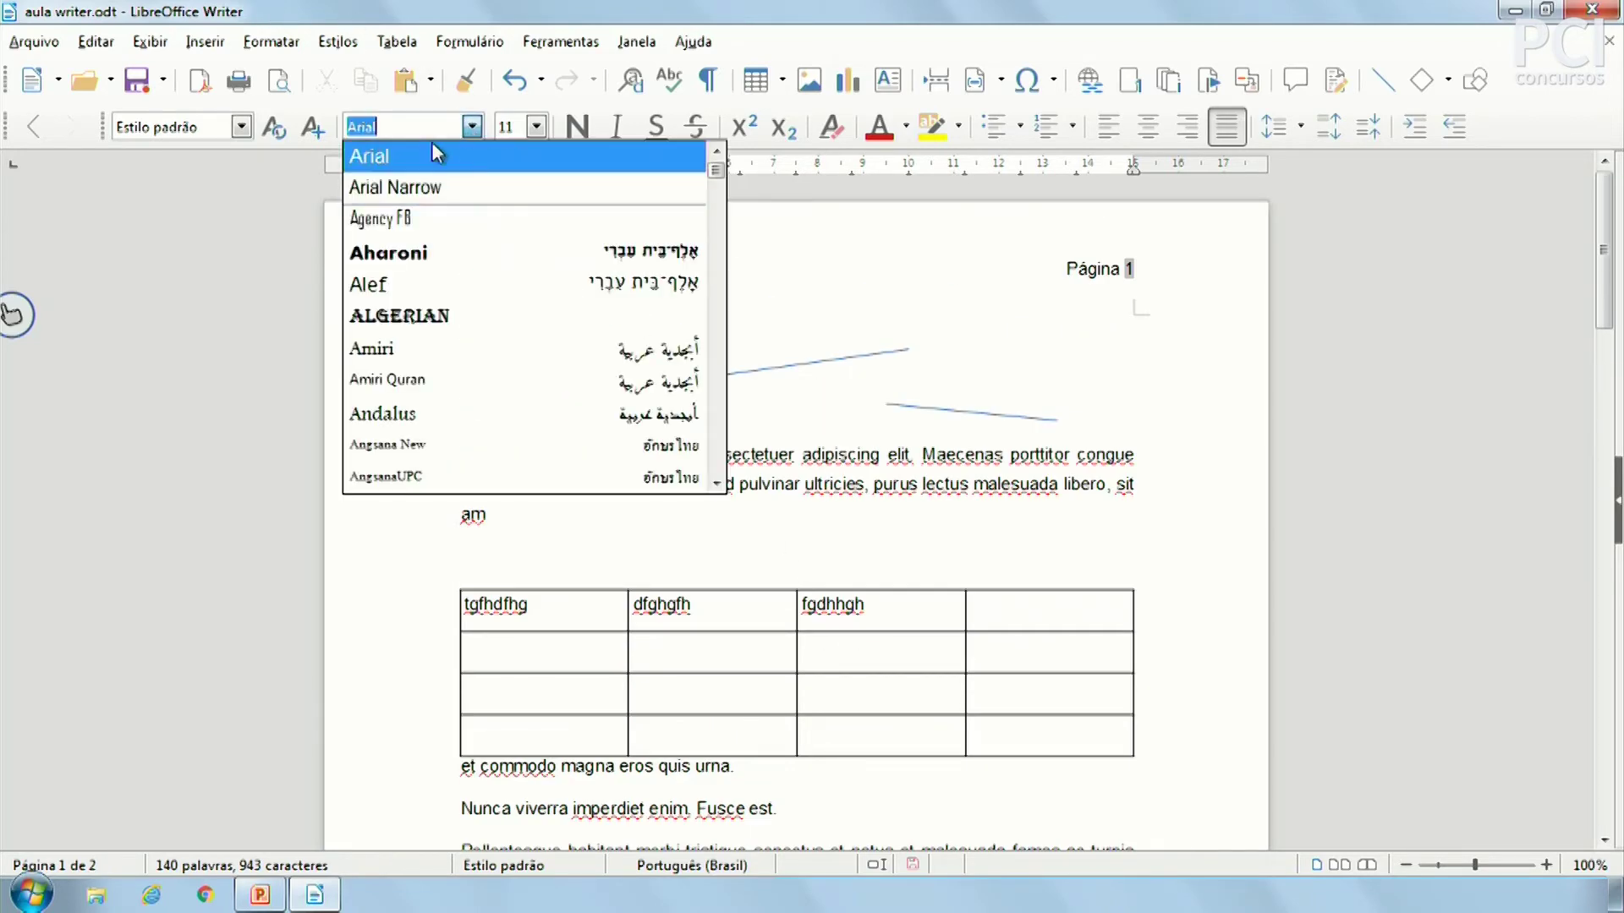
pyautogui.scroll(-5, 501, 268)
pyautogui.scroll(-4, 500, 267)
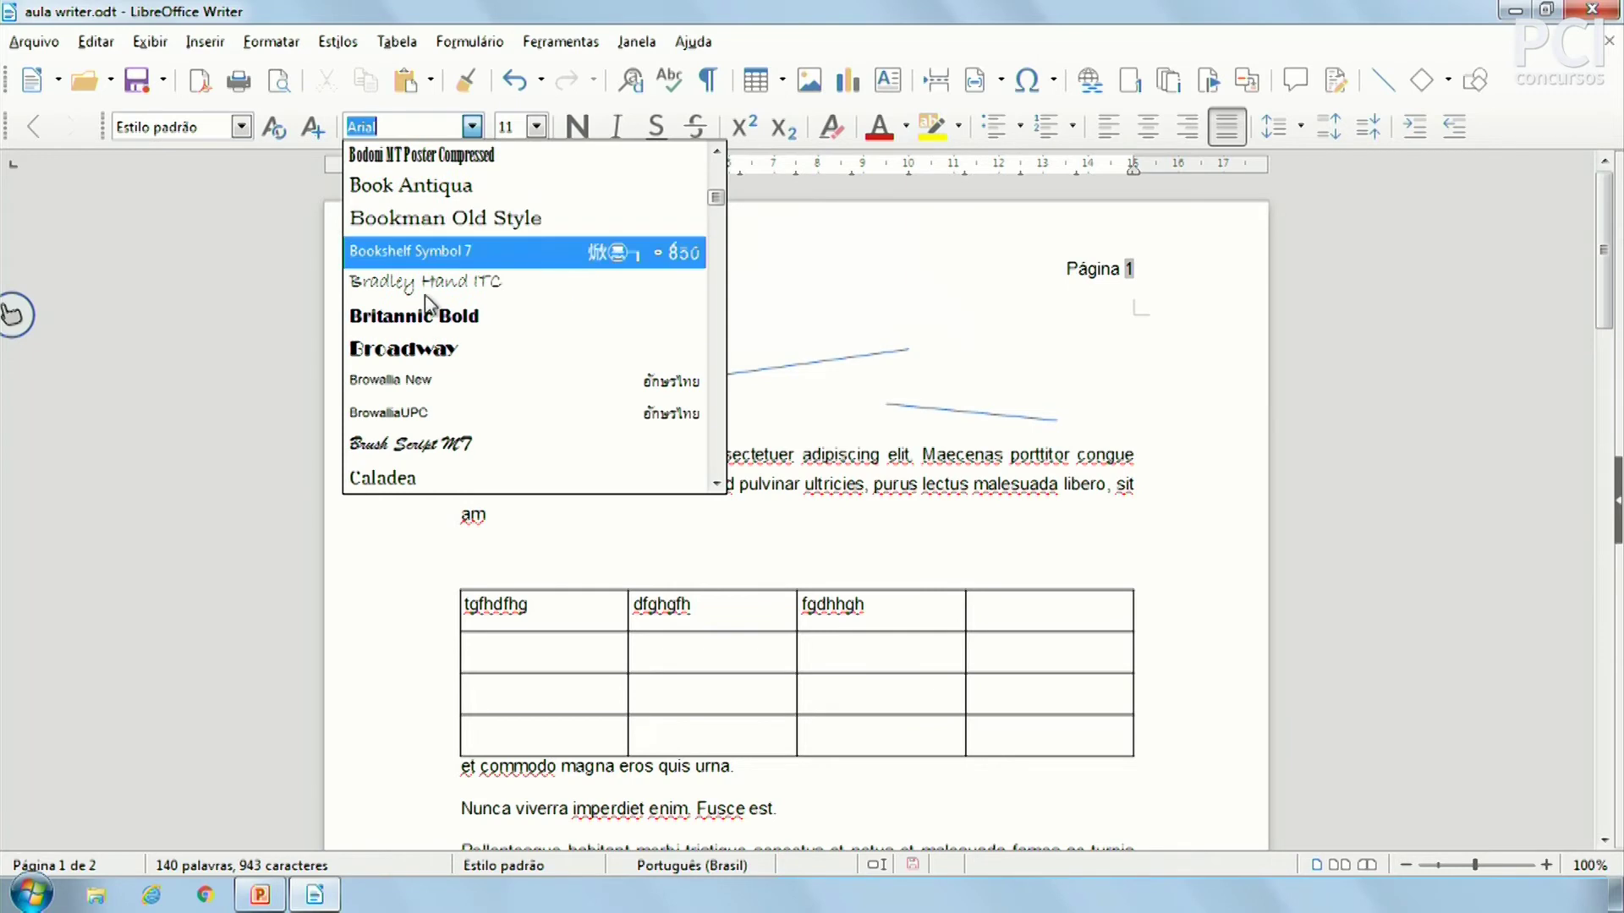
pyautogui.scroll(-4, 389, 362)
pyautogui.scroll(-3, 431, 364)
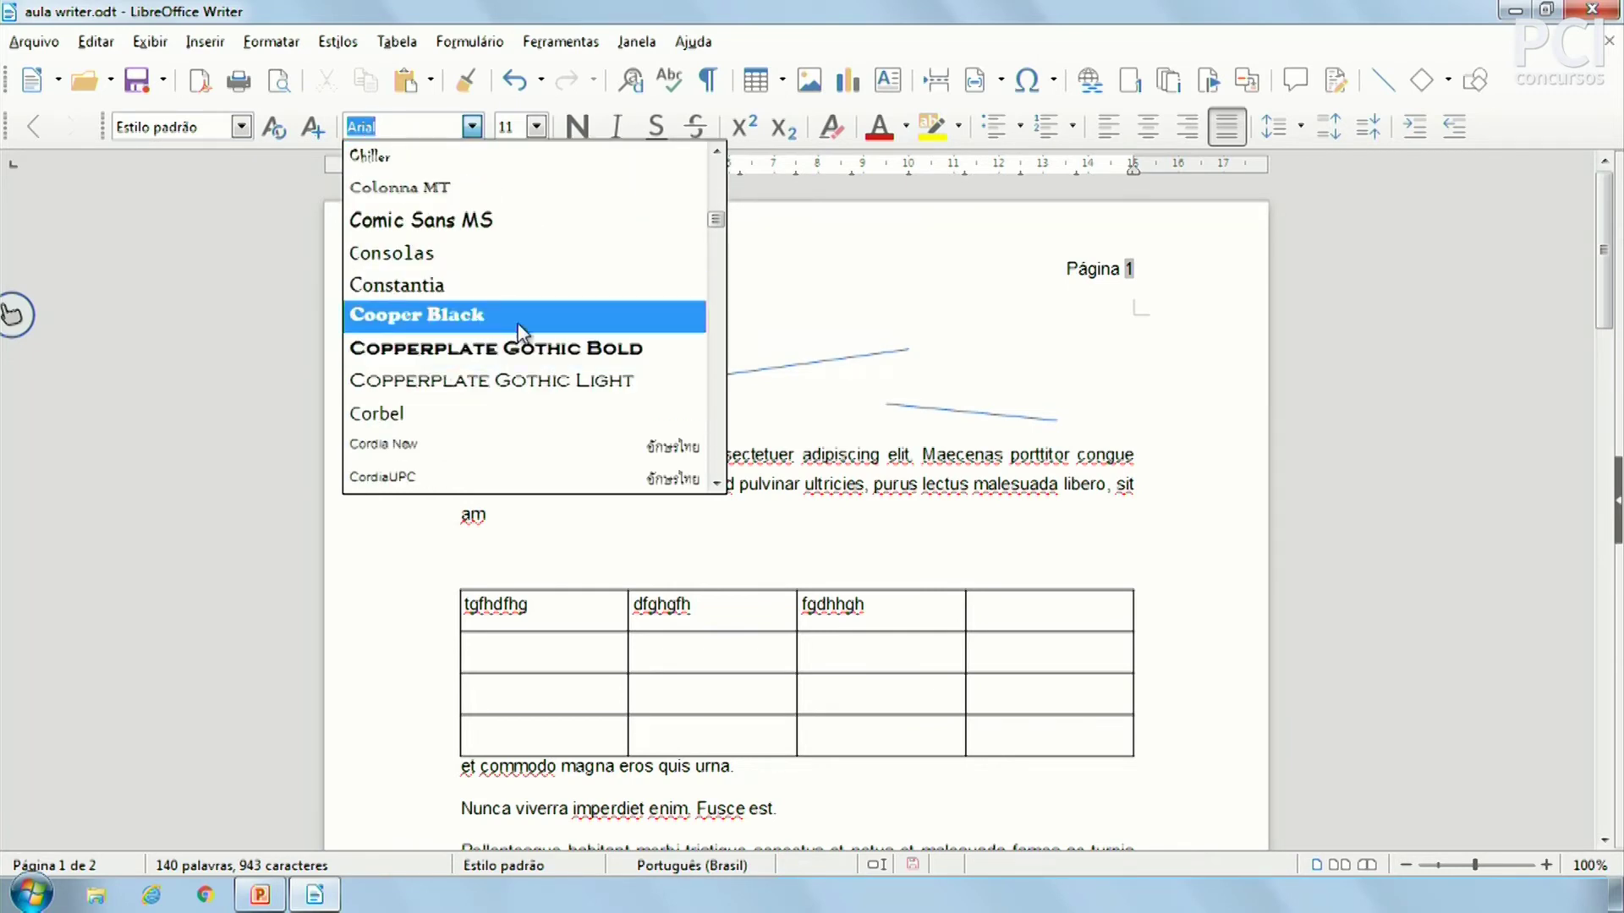
pyautogui.click(906, 429)
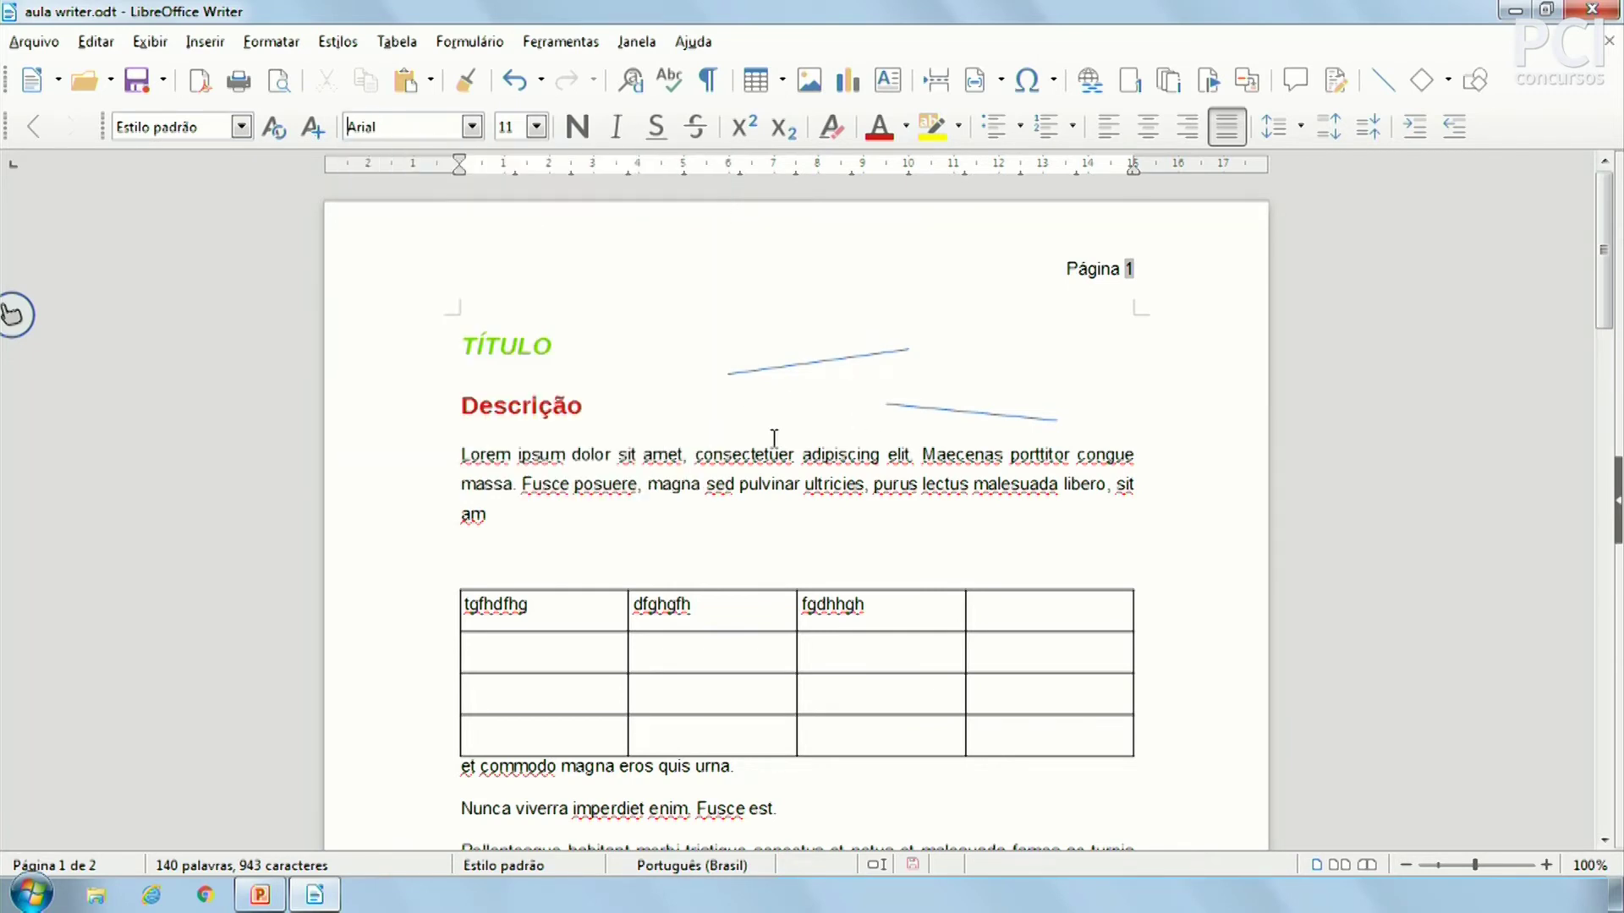
pyautogui.click(537, 127)
pyautogui.click(540, 132)
pyautogui.moveTo(509, 482); pyautogui.dragTo(759, 476)
pyautogui.click(680, 540)
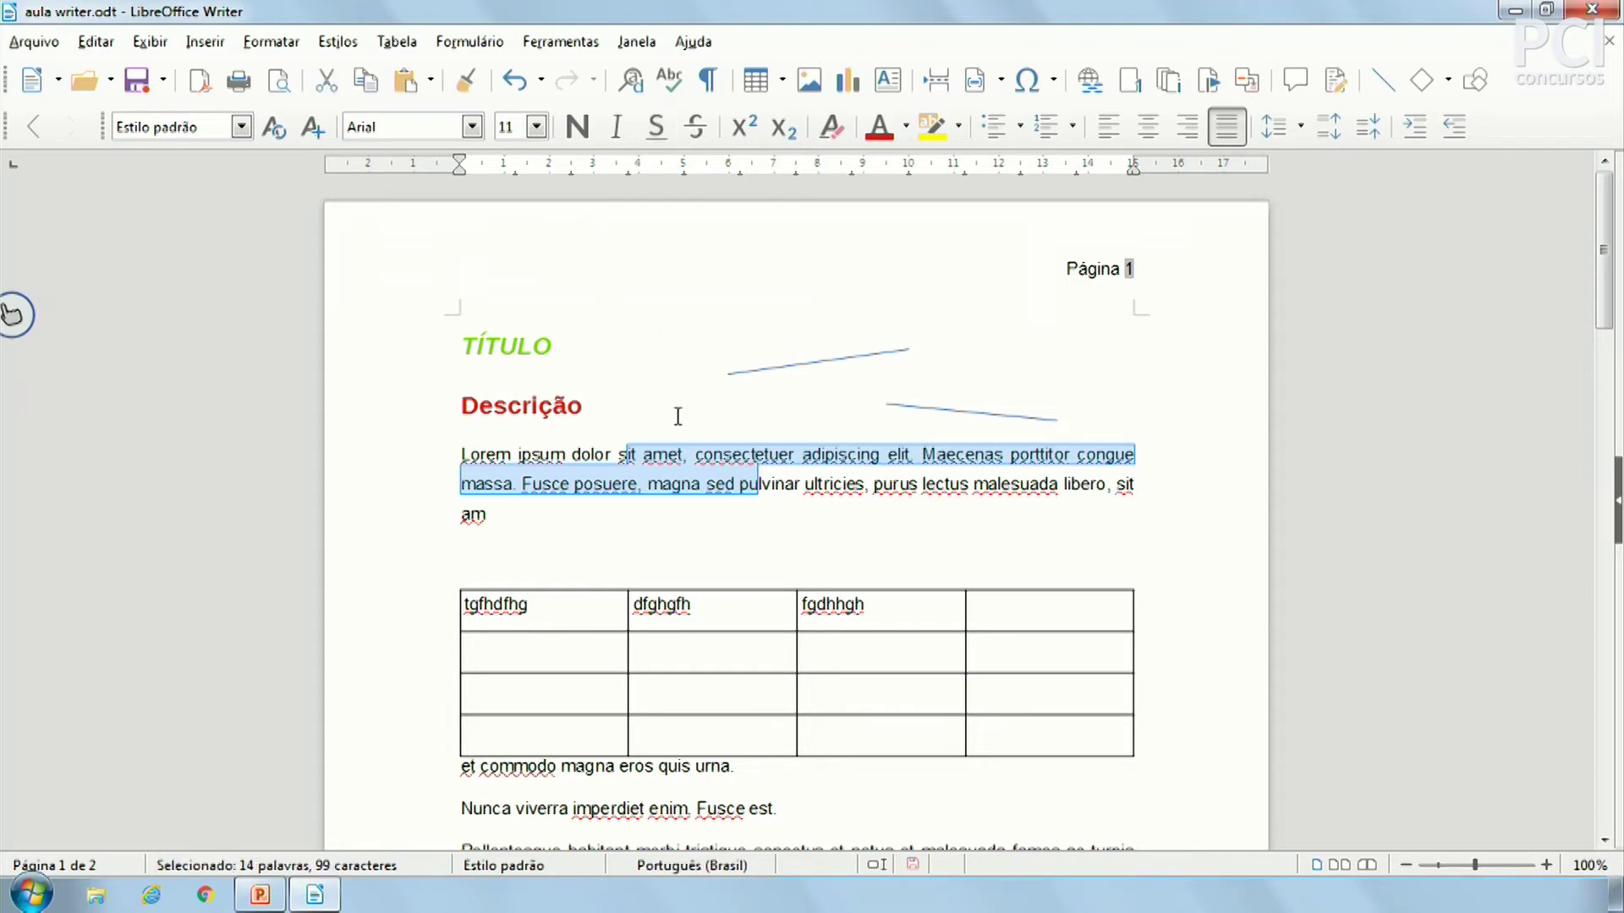
pyautogui.click(697, 455)
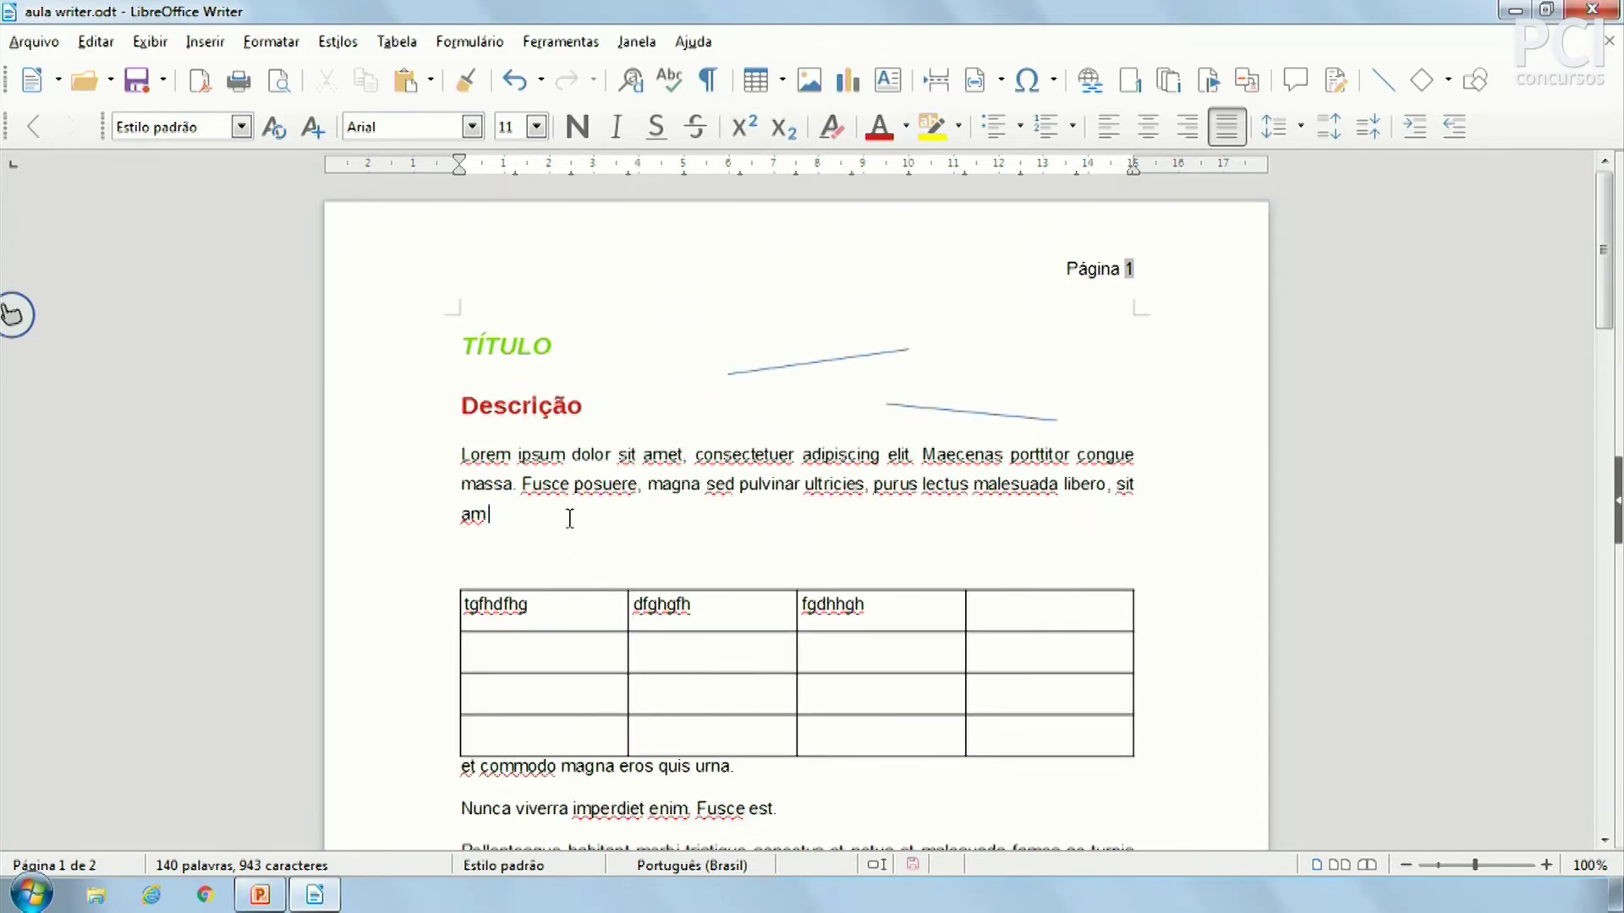
# Step: Add a new line reading x2 after the first Lorem ipsum paragraph and make its 2 superscript
pyautogui.press('Return')
pyautogui.write('x2')
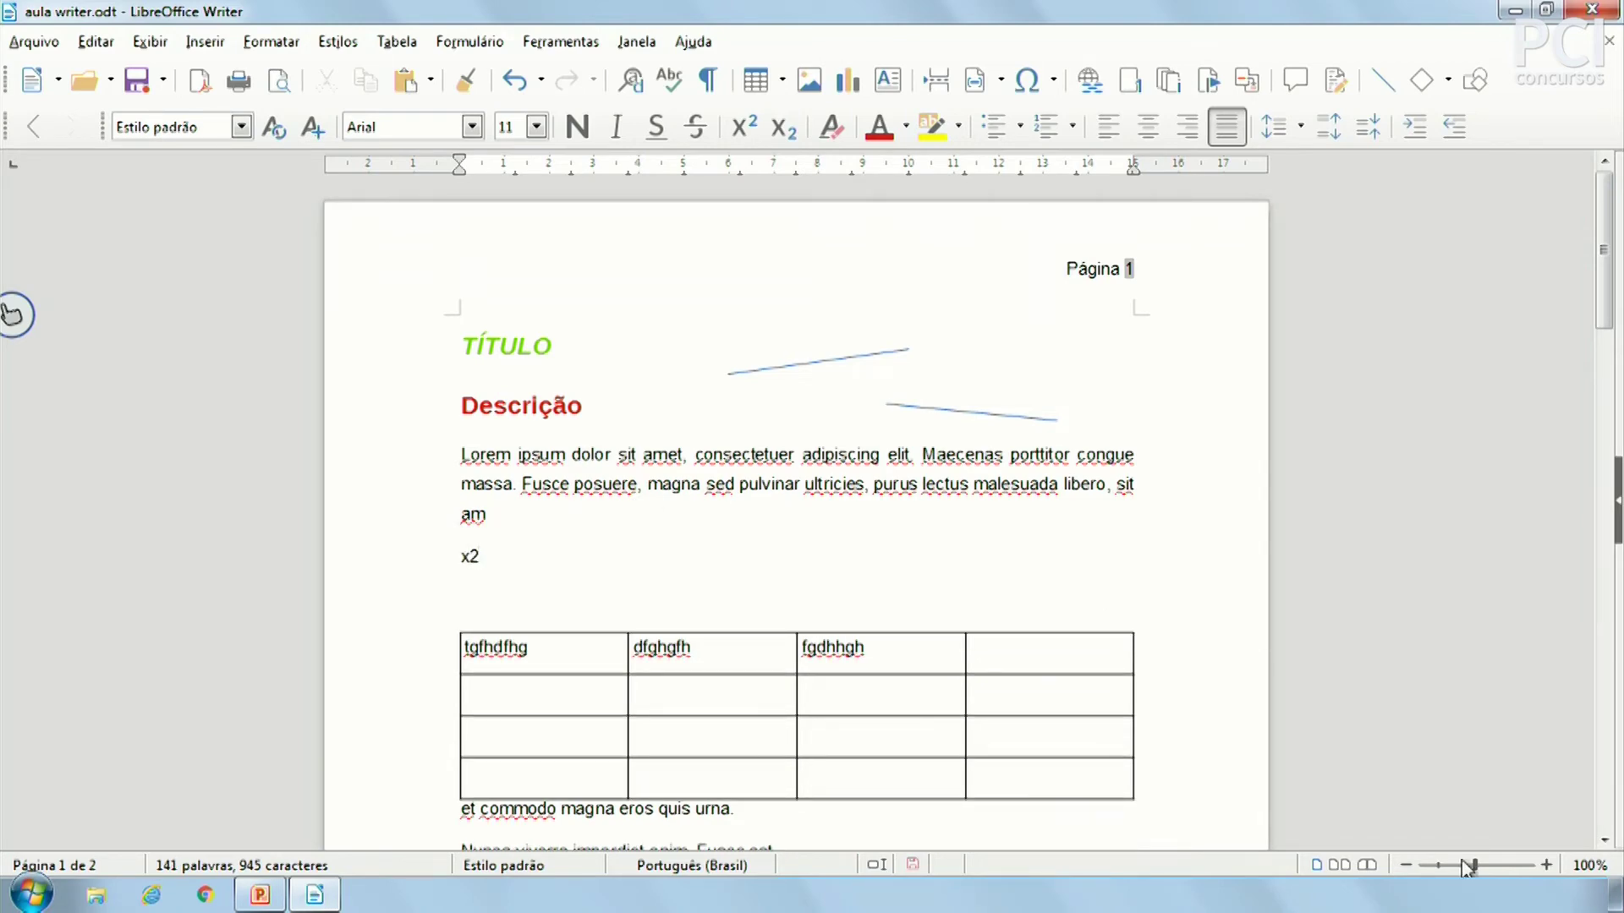
pyautogui.moveTo(1476, 866); pyautogui.dragTo(1509, 866)
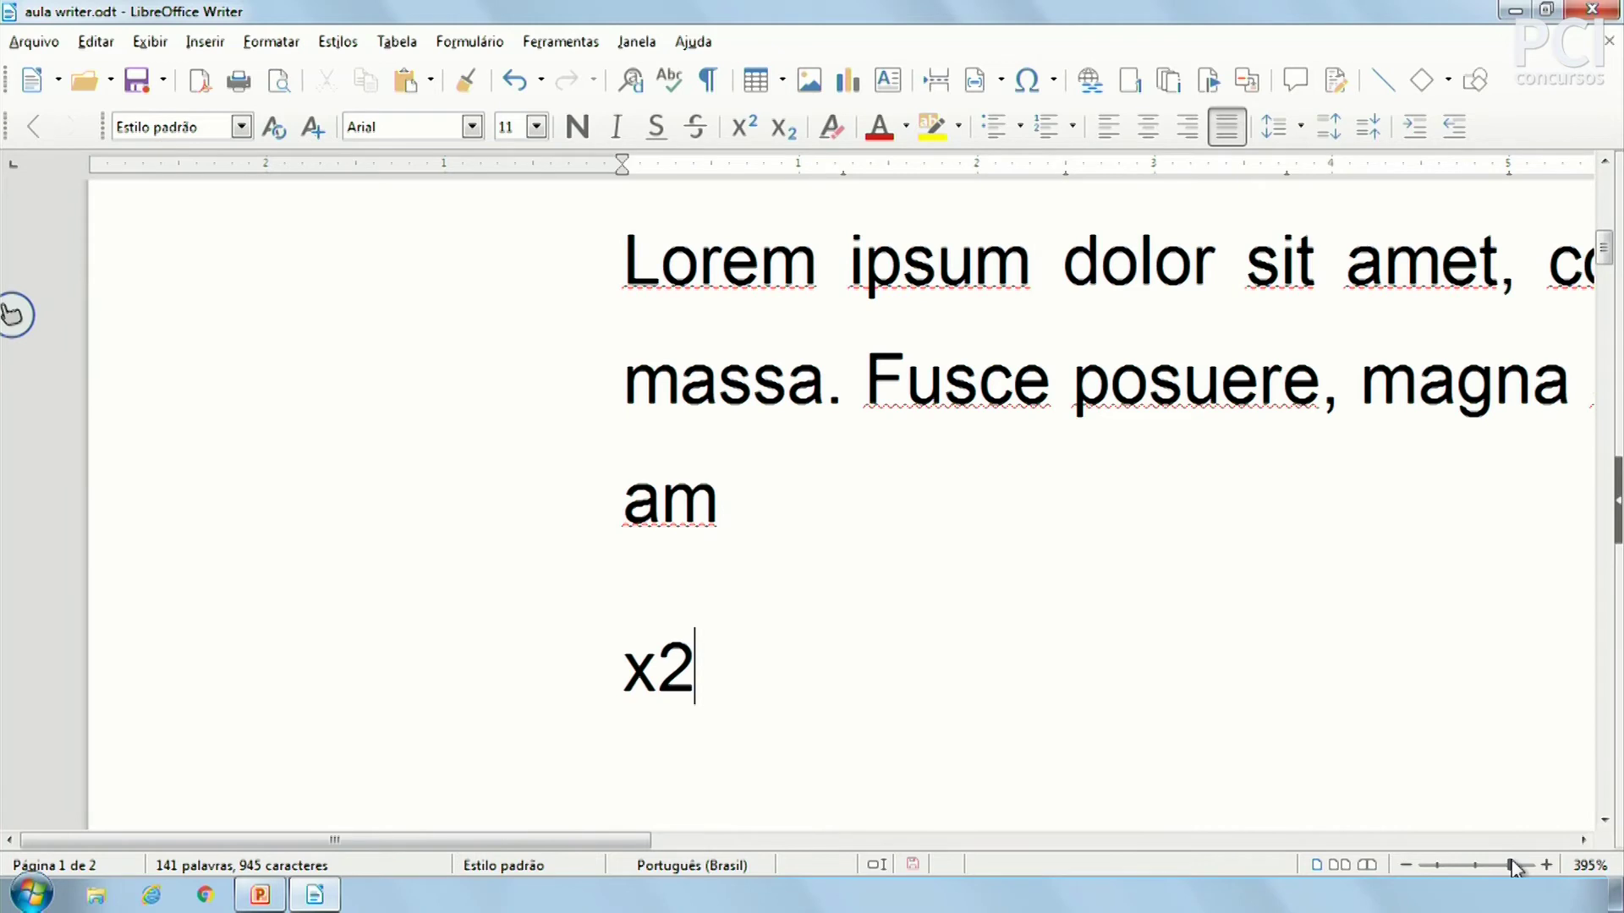
pyautogui.scroll(3, 633, 332)
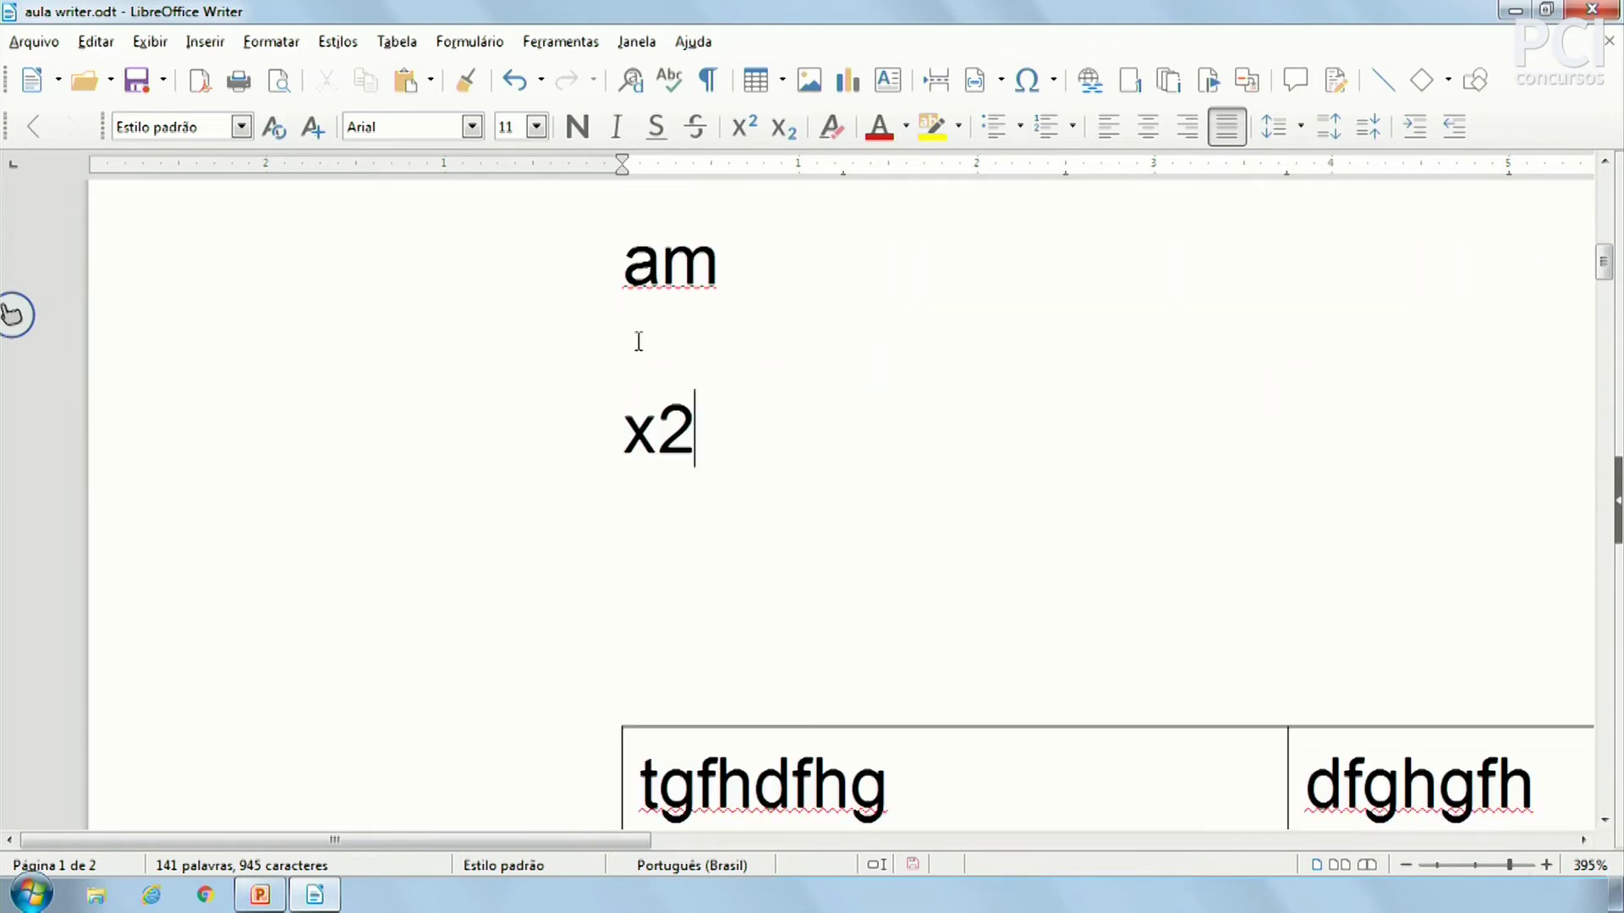
pyautogui.moveTo(657, 423); pyautogui.dragTo(702, 423)
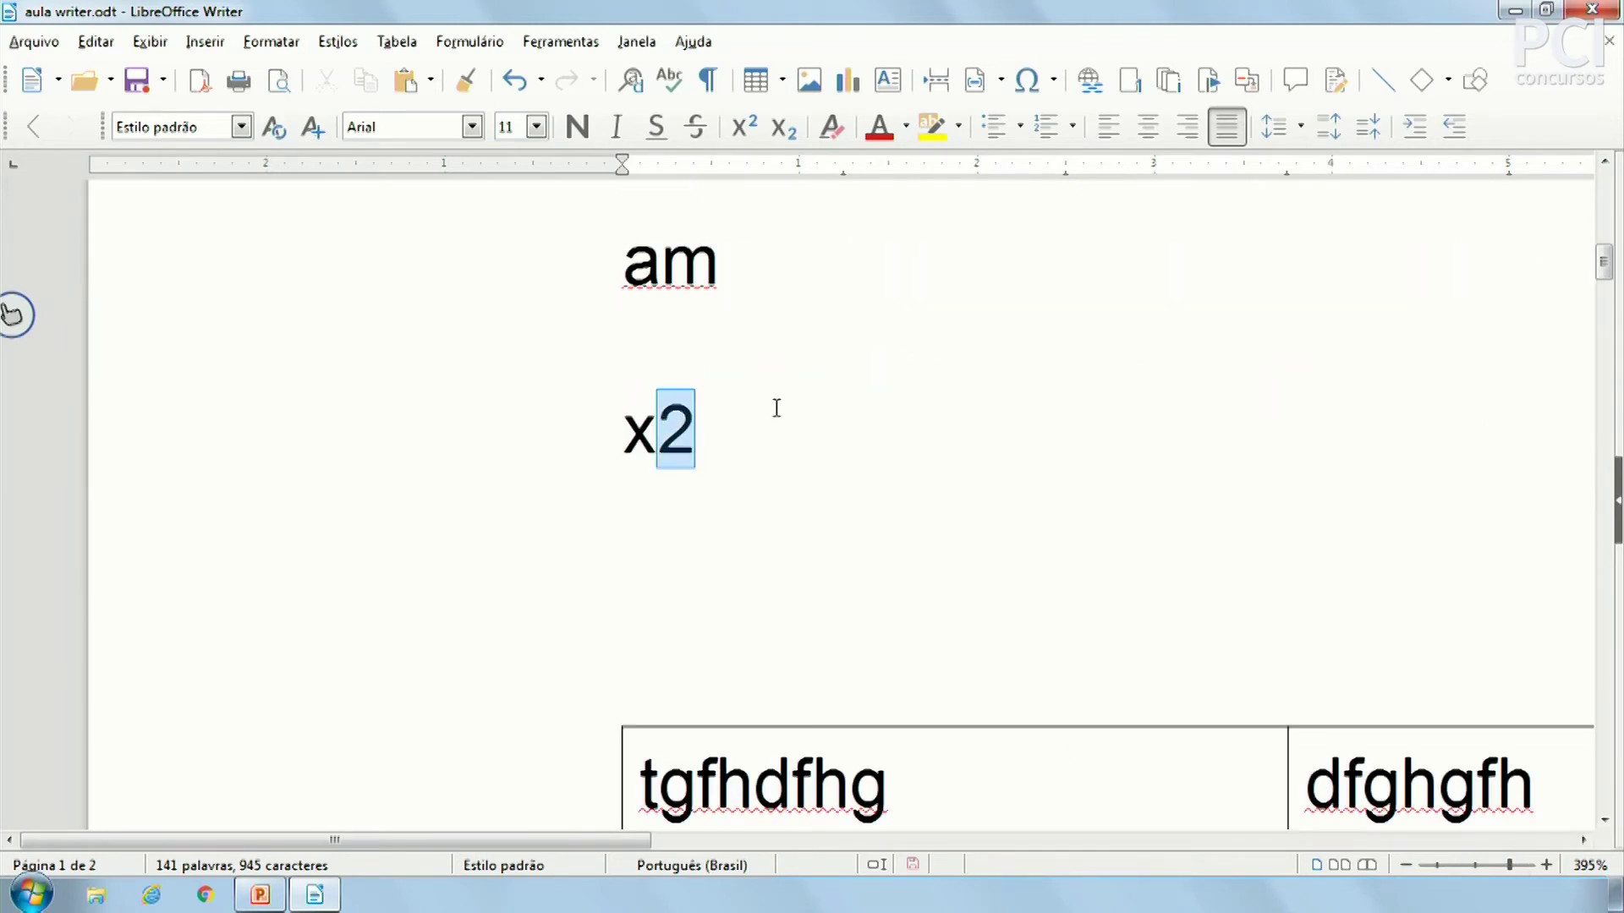
pyautogui.click(765, 129)
pyautogui.click(739, 448)
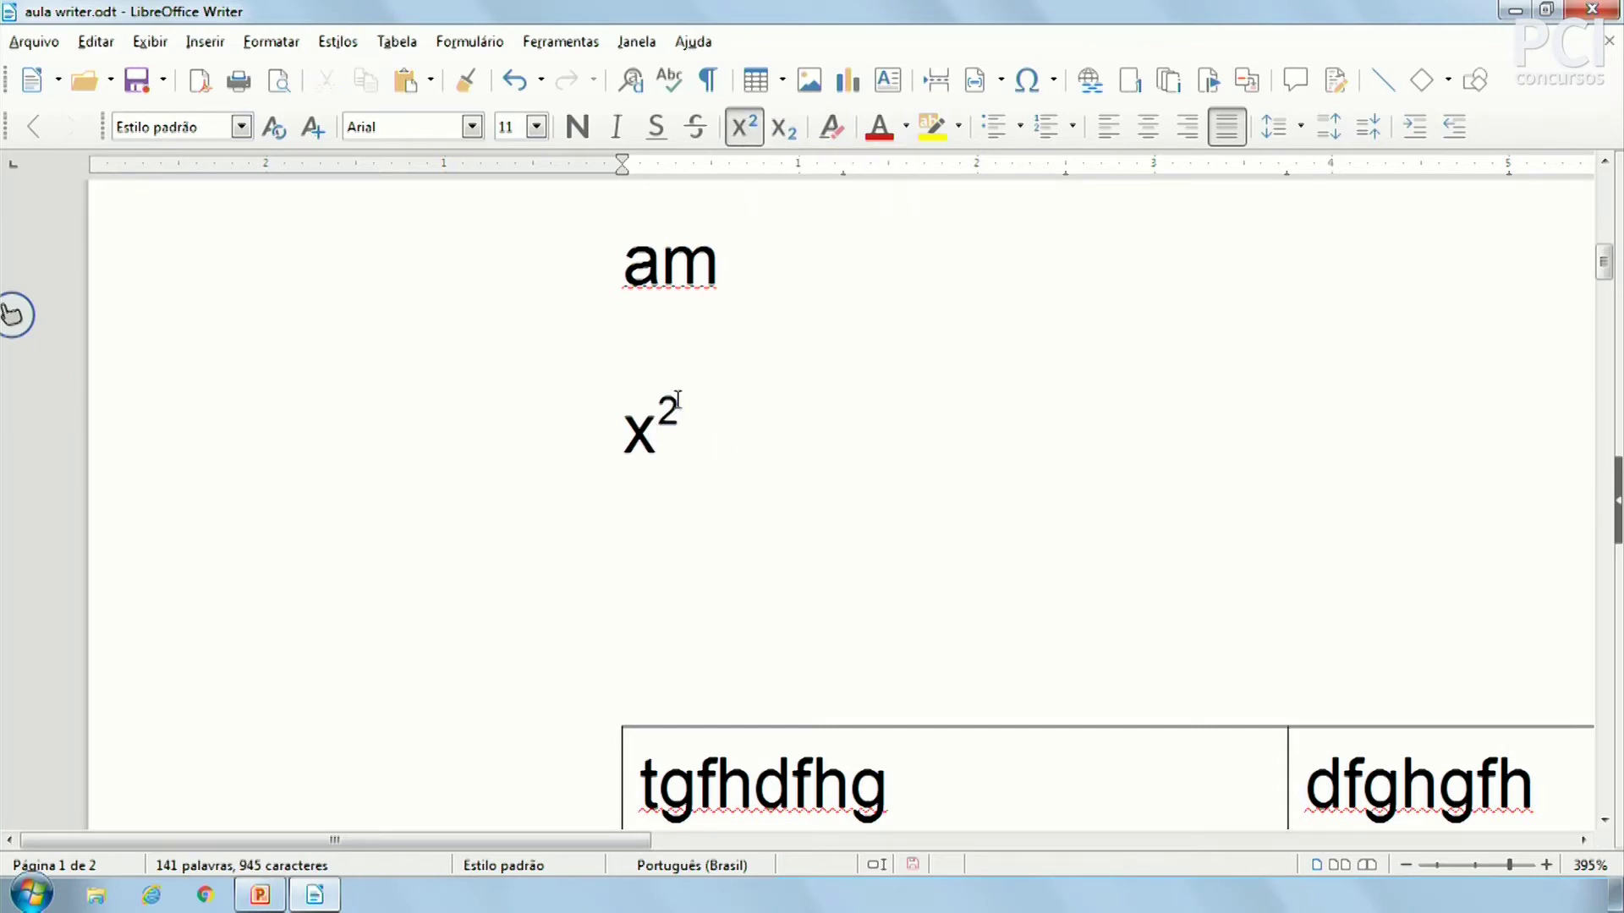
# Step: Add another x2 line below the first one and remove superscript from the whole line
pyautogui.press('Return')
pyautogui.press('Return')
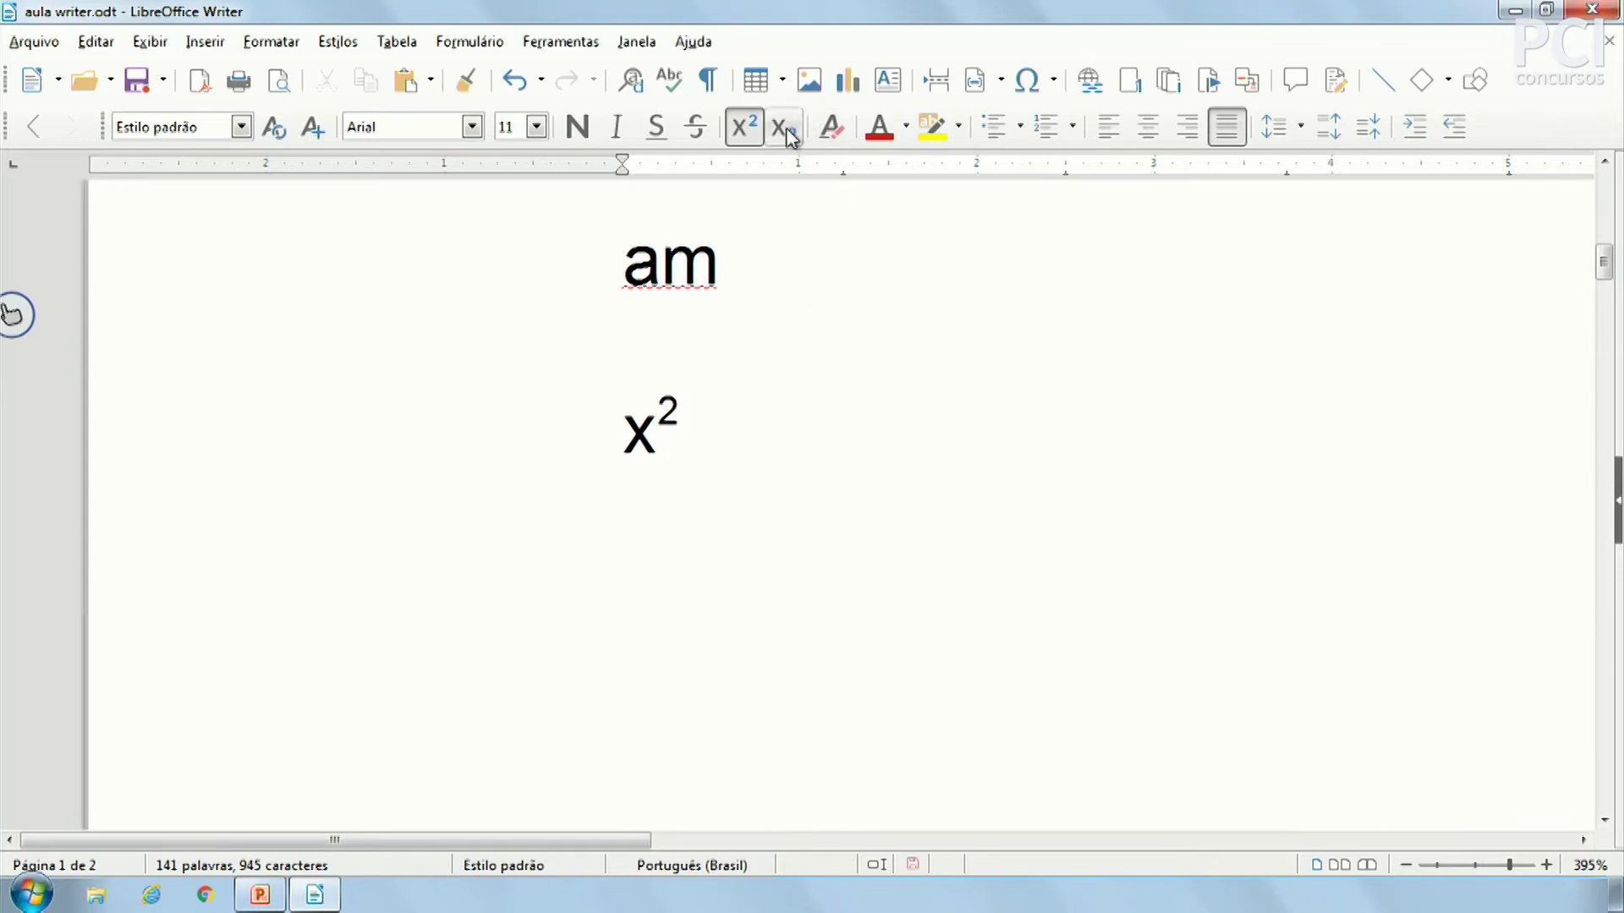
pyautogui.write('x2')
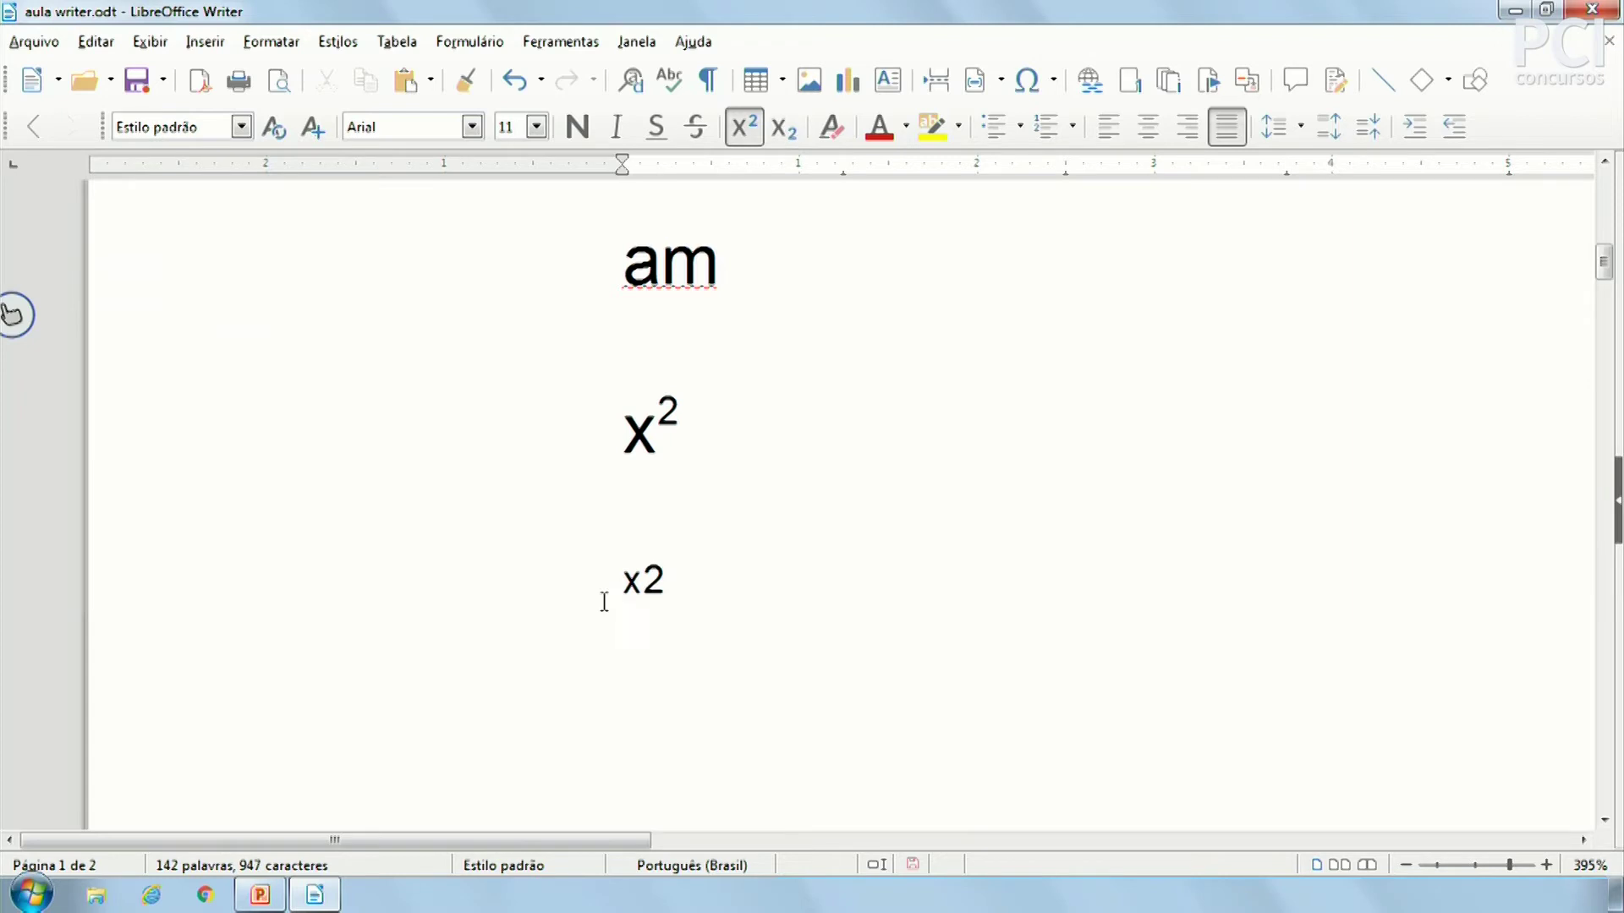
pyautogui.click(626, 597)
pyautogui.moveTo(666, 601); pyautogui.dragTo(614, 597)
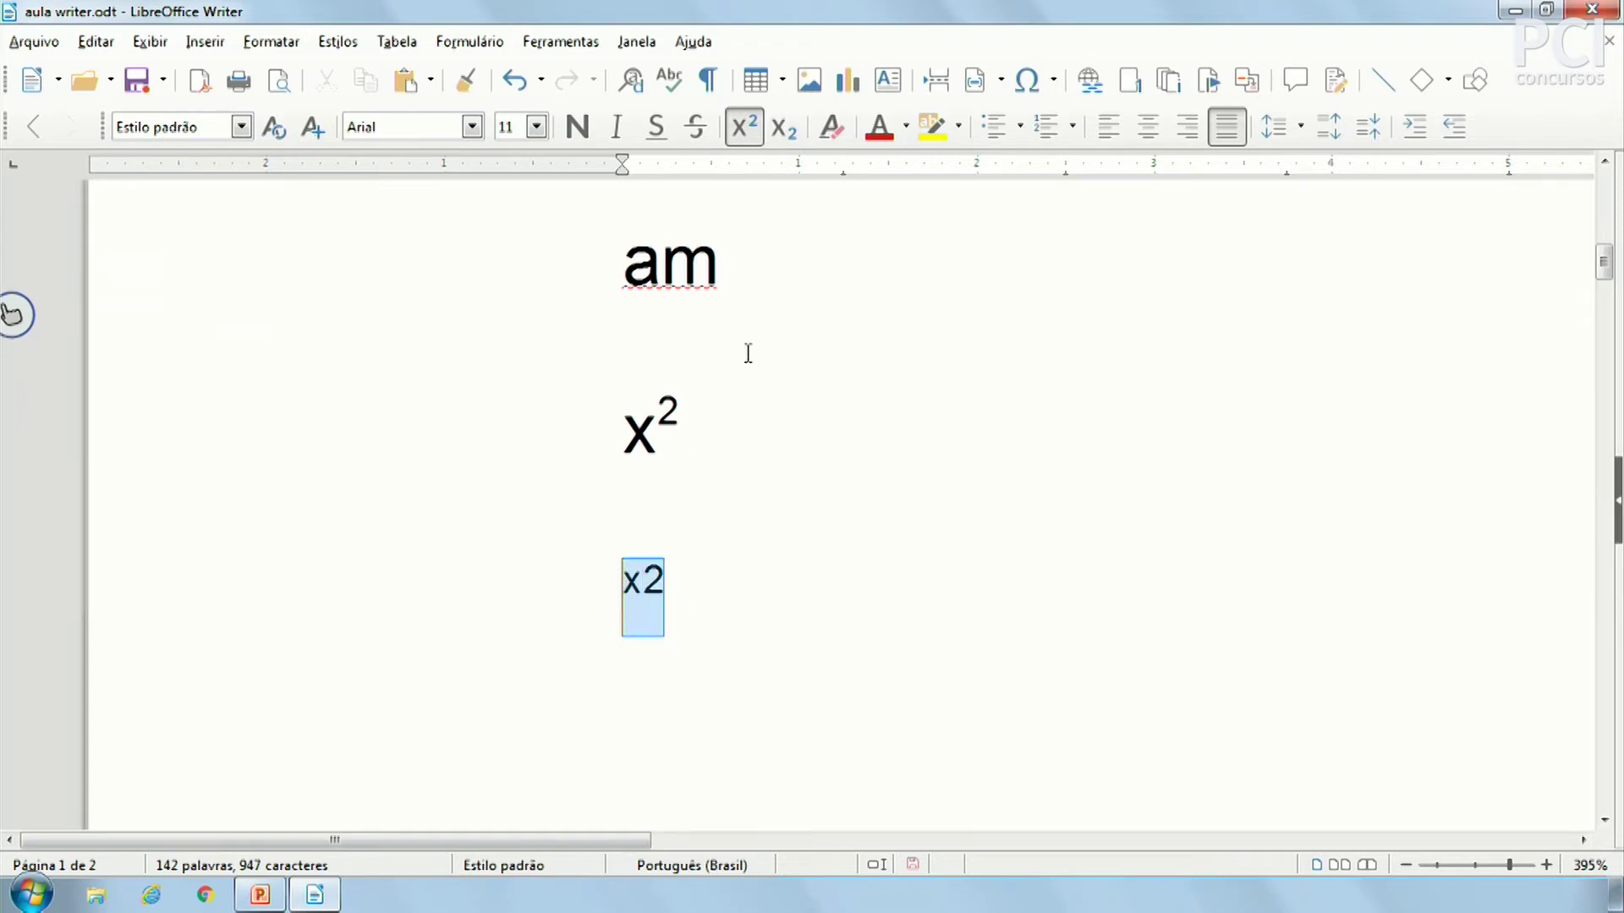
pyautogui.click(742, 128)
# Step: Make the 2 in the second x2 line subscript
pyautogui.click(682, 597)
pyautogui.press('Left')
pyautogui.moveTo(681, 598); pyautogui.dragTo(709, 602)
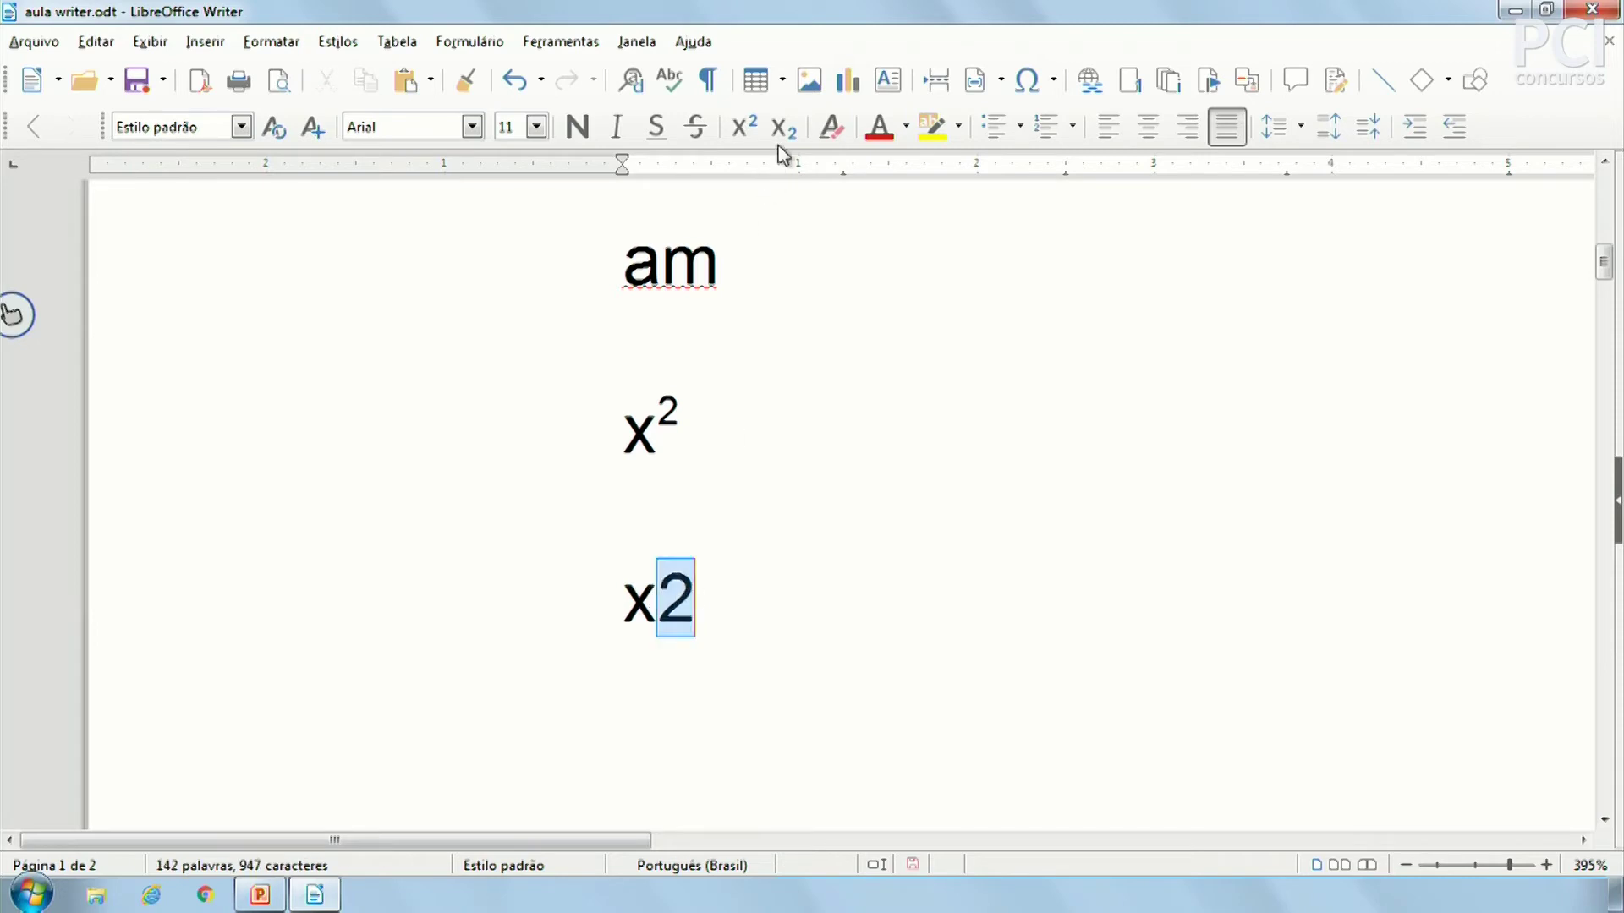
pyautogui.click(784, 128)
pyautogui.click(1030, 704)
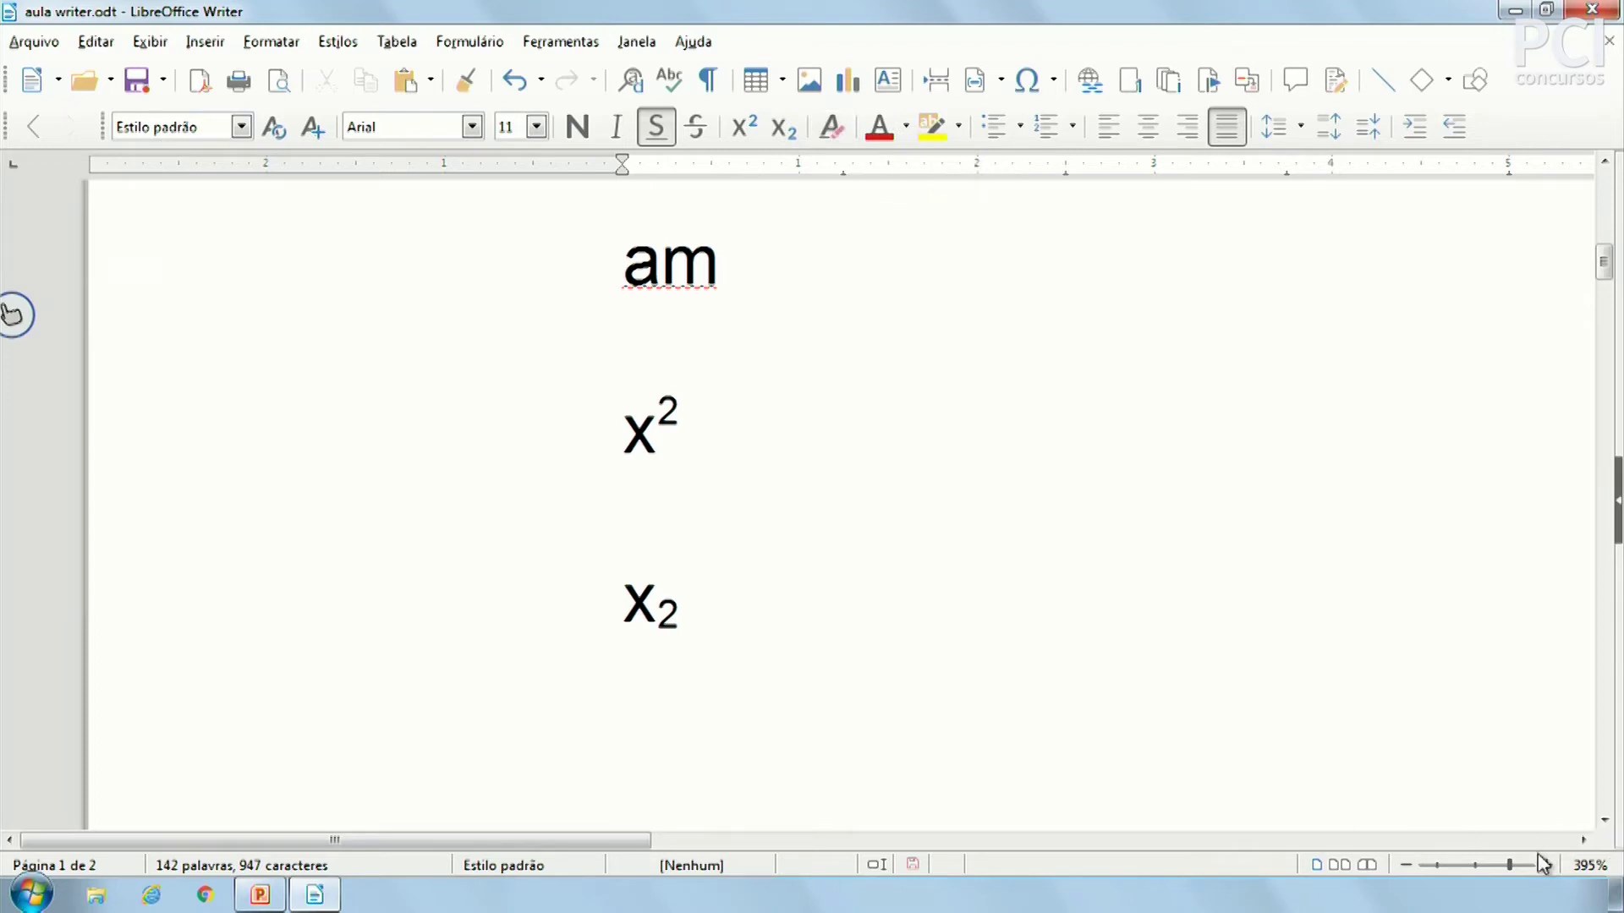
# Step: Clear the direct formatting from the first Descrição heading through the second x2 line
pyautogui.click(1476, 865)
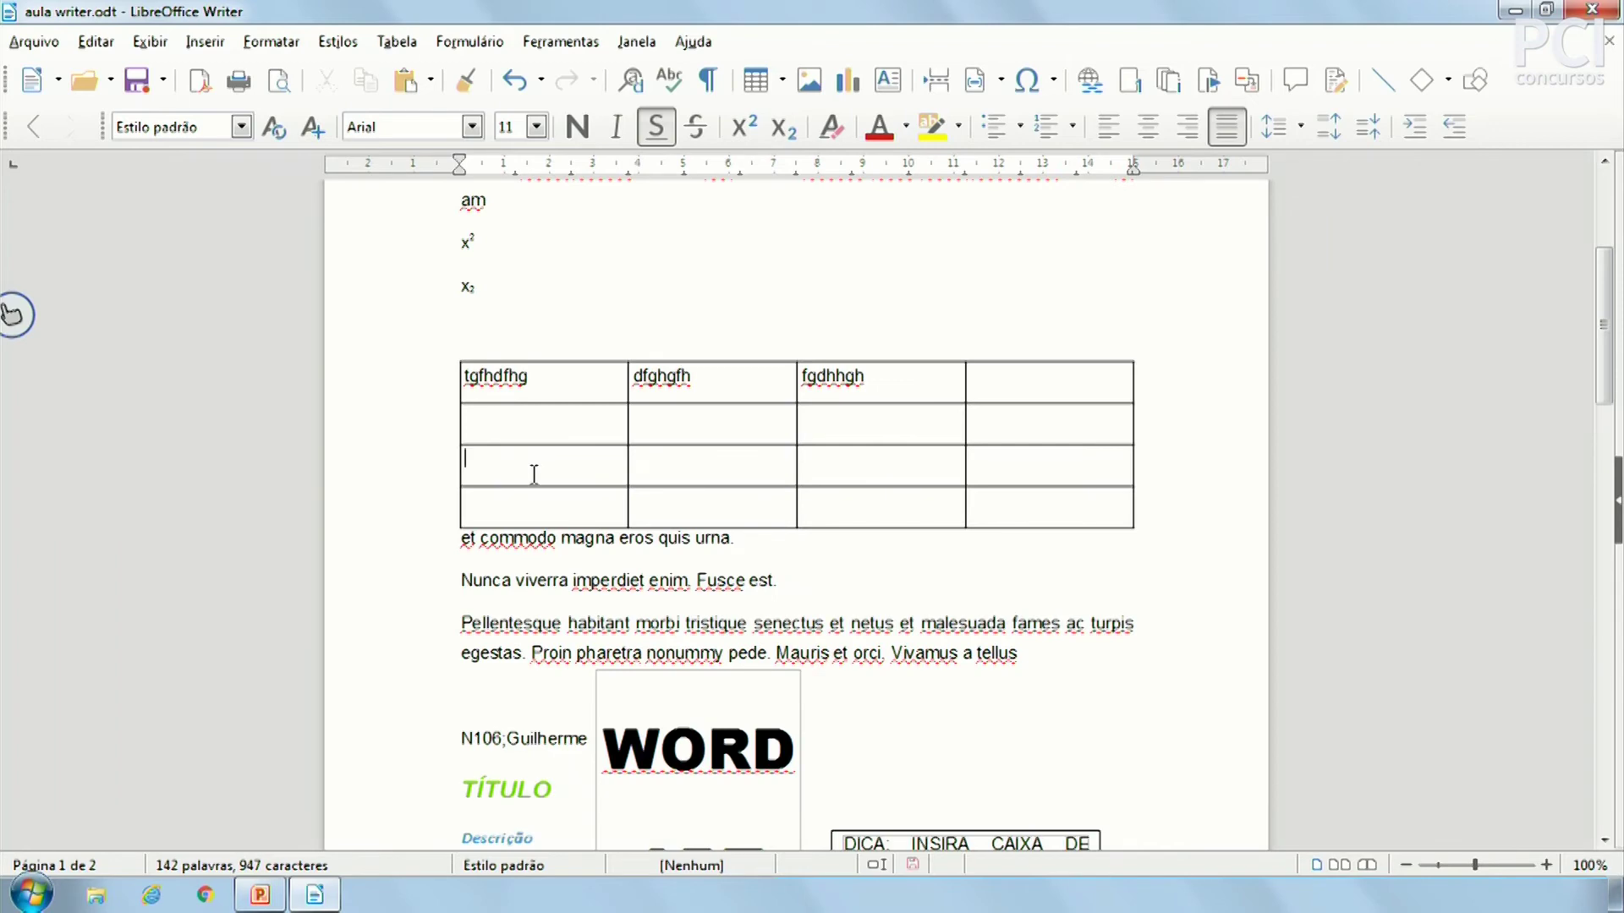
pyautogui.scroll(5, 534, 474)
pyautogui.moveTo(506, 407); pyautogui.dragTo(846, 485)
pyautogui.click(701, 449)
pyautogui.click(857, 637)
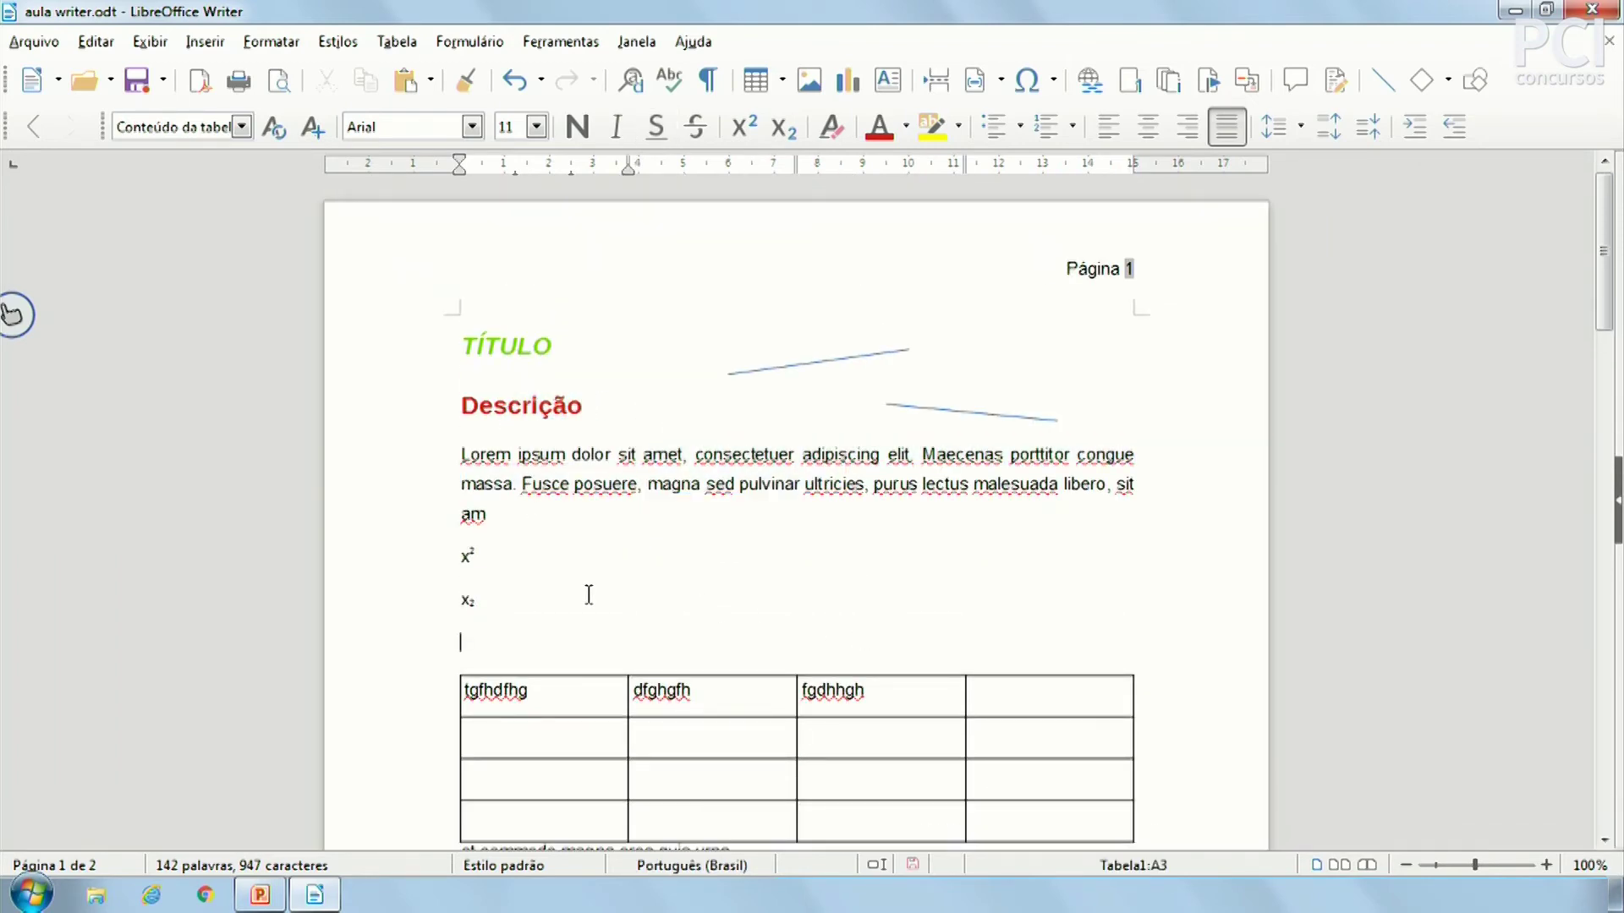
pyautogui.moveTo(480, 629); pyautogui.dragTo(417, 366)
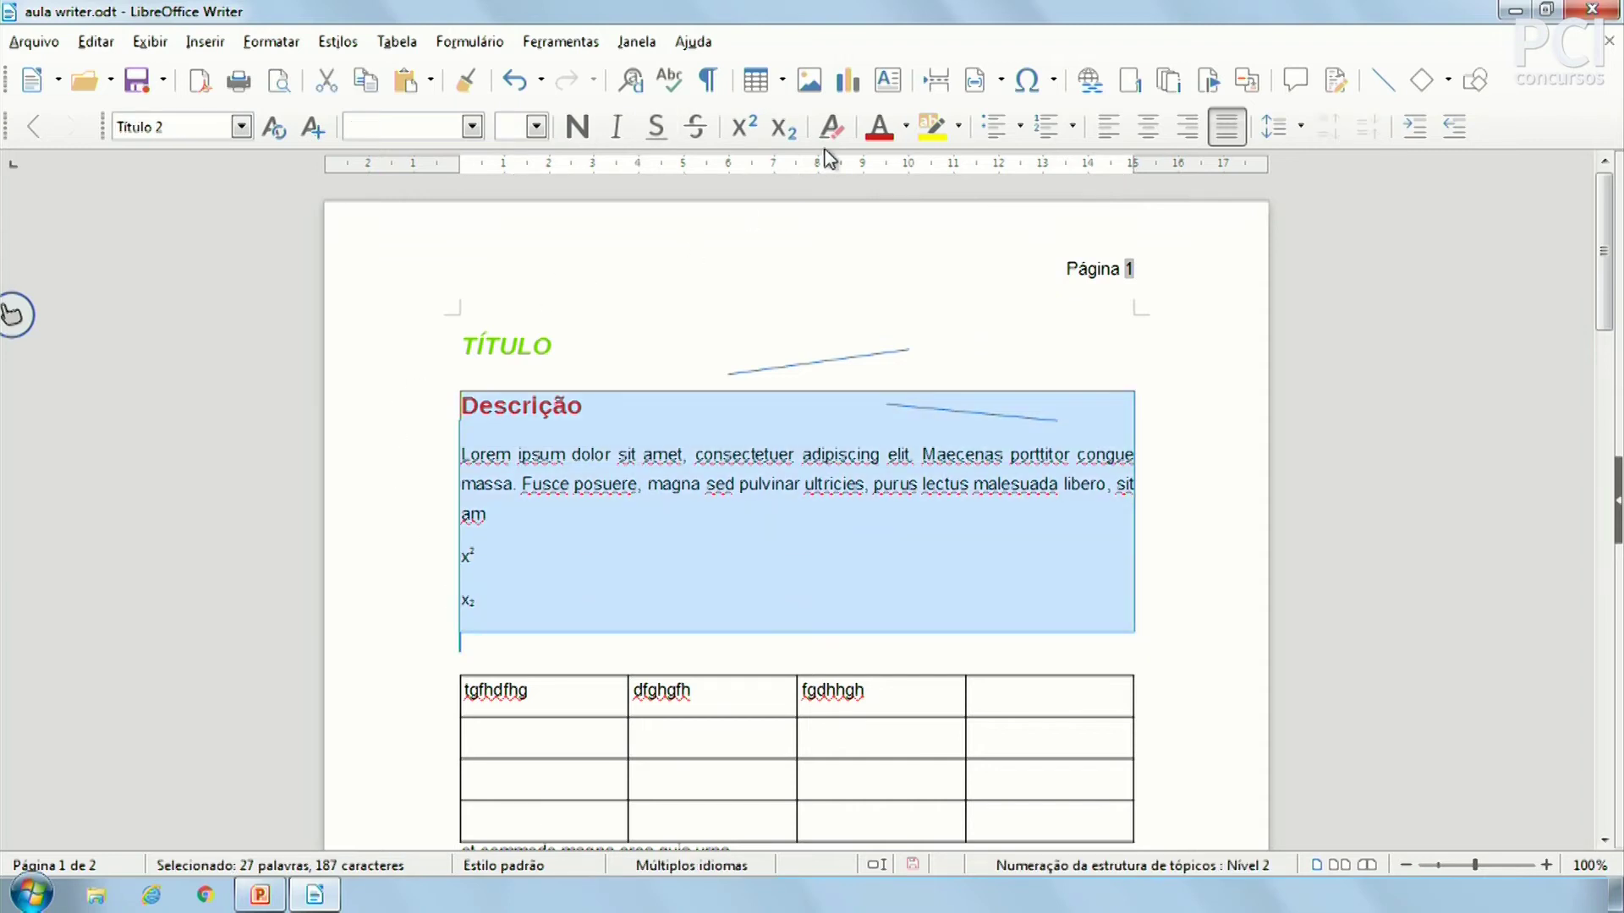
pyautogui.click(832, 127)
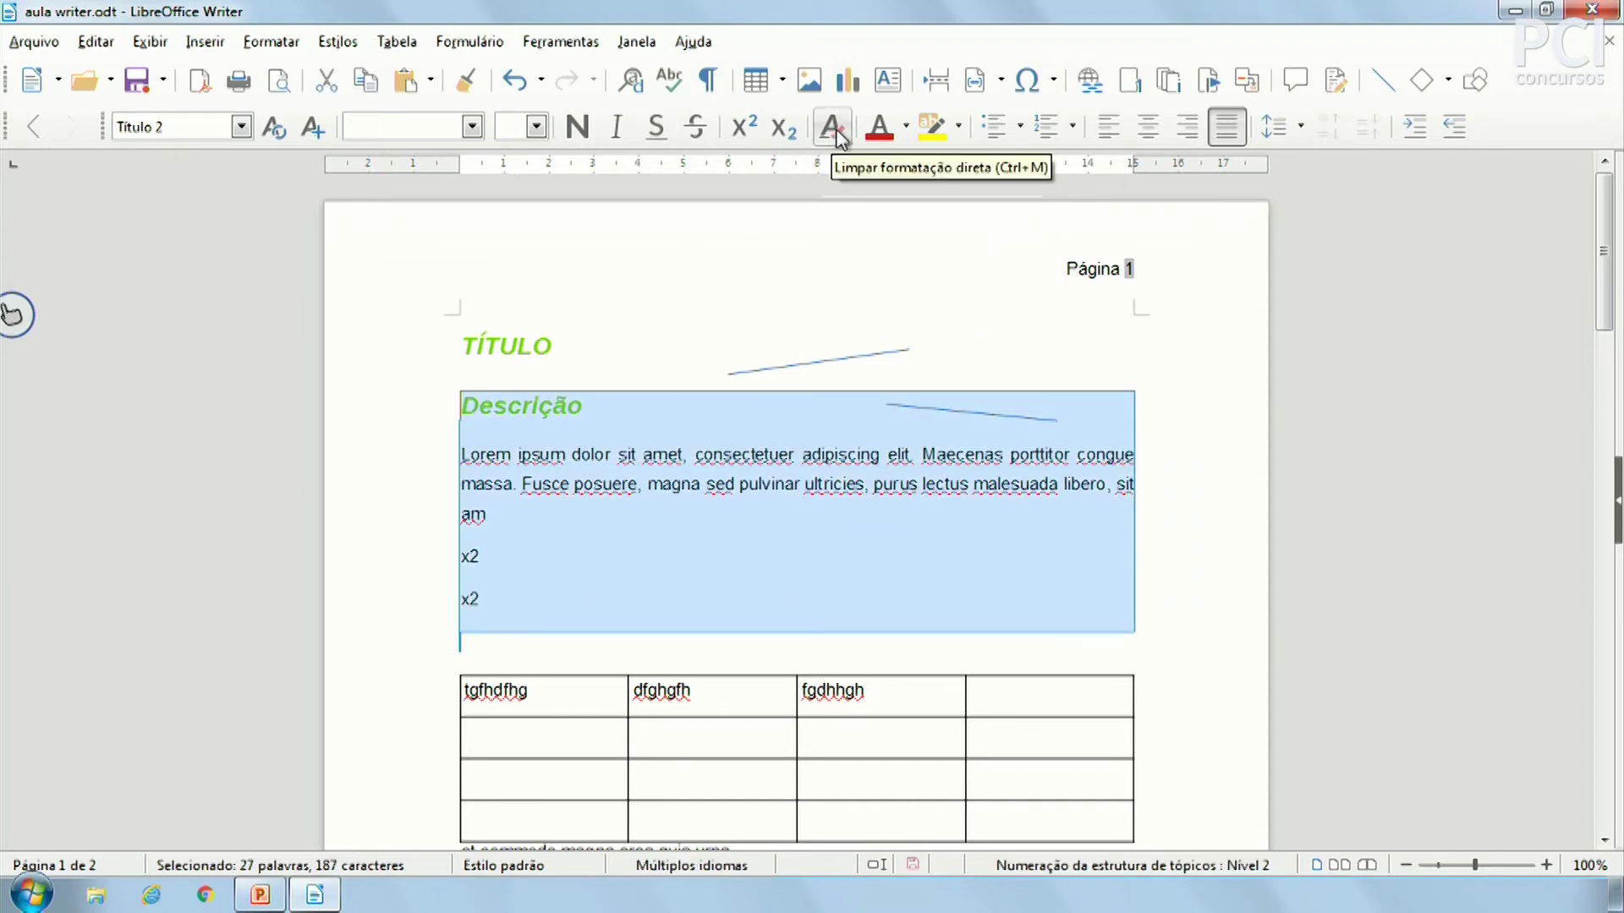
pyautogui.click(575, 511)
pyautogui.click(514, 405)
pyautogui.moveTo(514, 404); pyautogui.dragTo(584, 405)
pyautogui.click(664, 486)
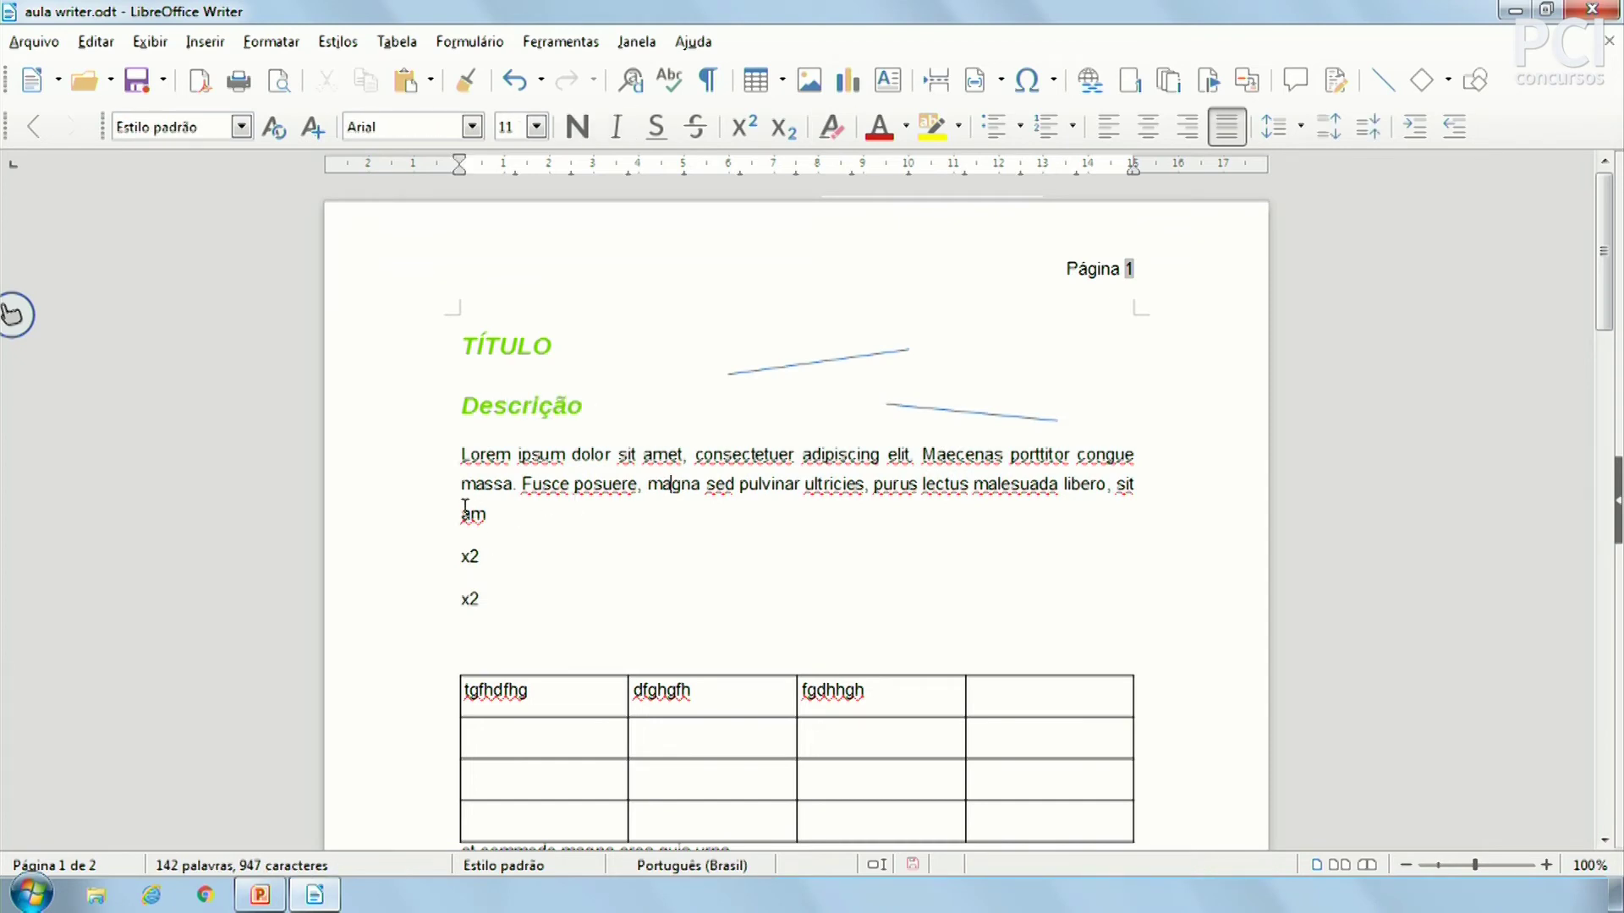
pyautogui.moveTo(583, 406); pyautogui.dragTo(427, 399)
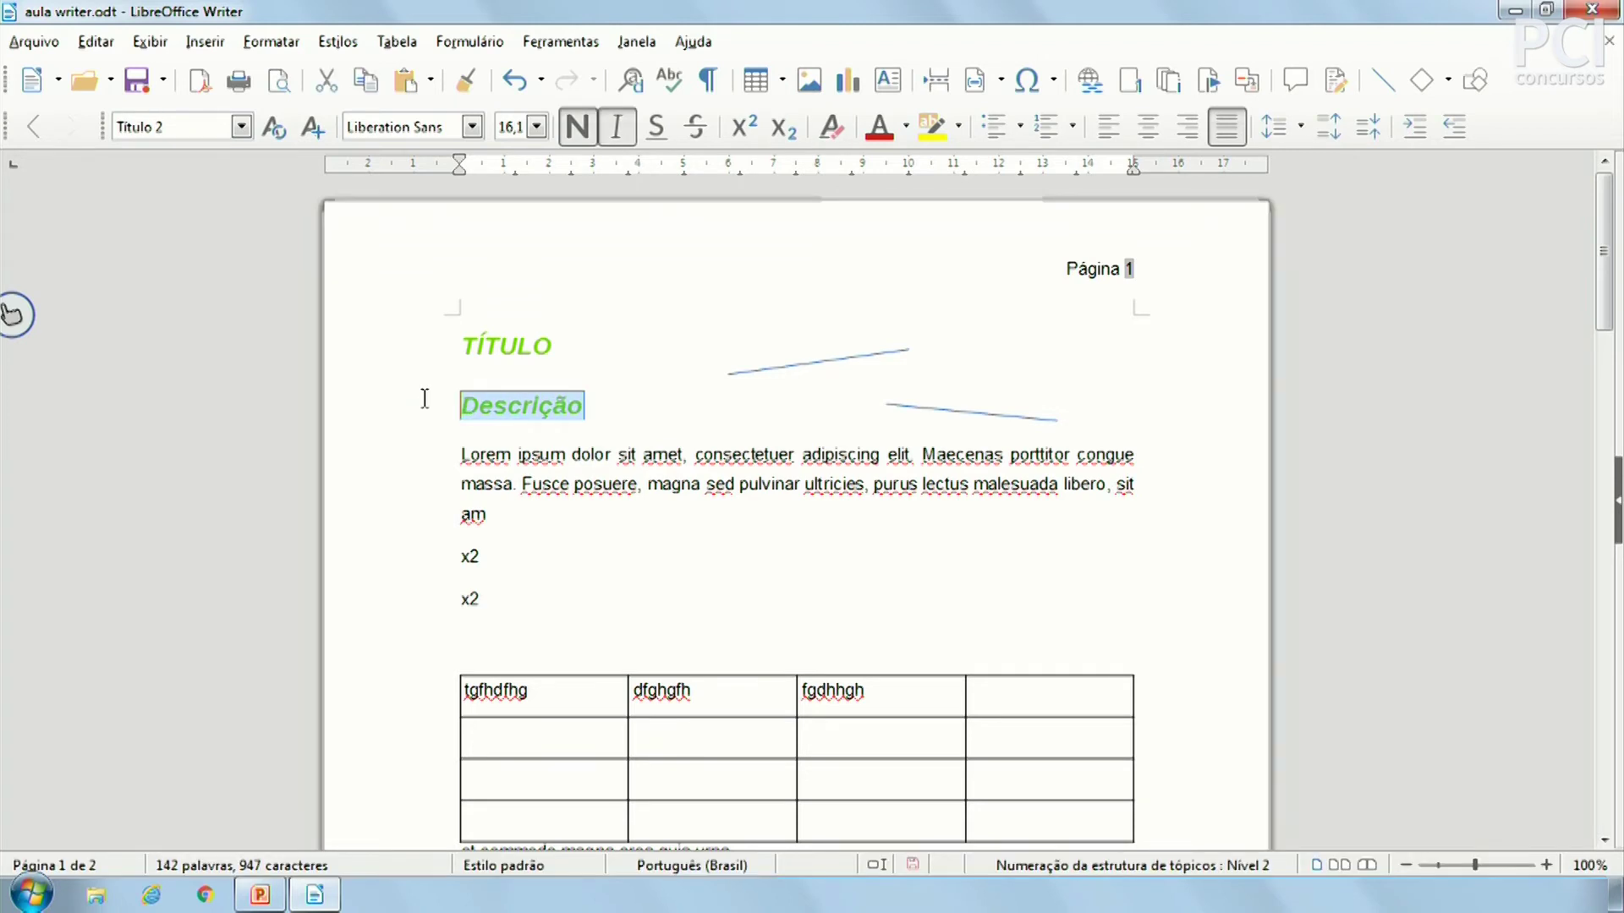
pyautogui.click(554, 430)
pyautogui.click(586, 404)
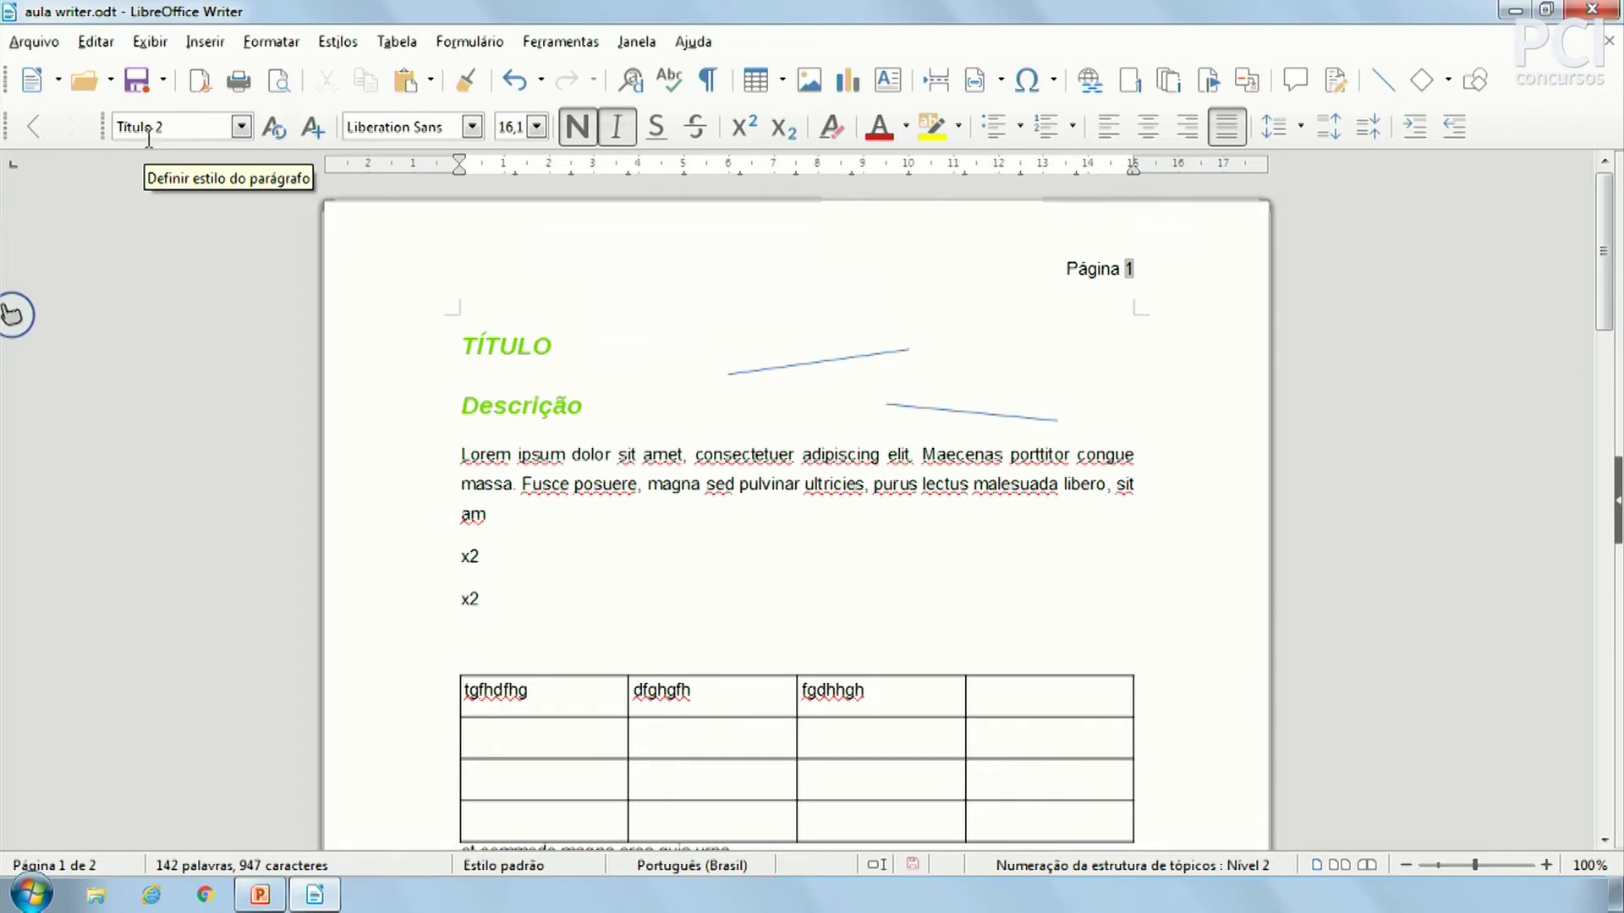
# Step: Colour the letters crição of the Descrição heading red, keeping the paragraph style Título 2
pyautogui.moveTo(578, 406); pyautogui.dragTo(434, 405)
pyautogui.click(880, 127)
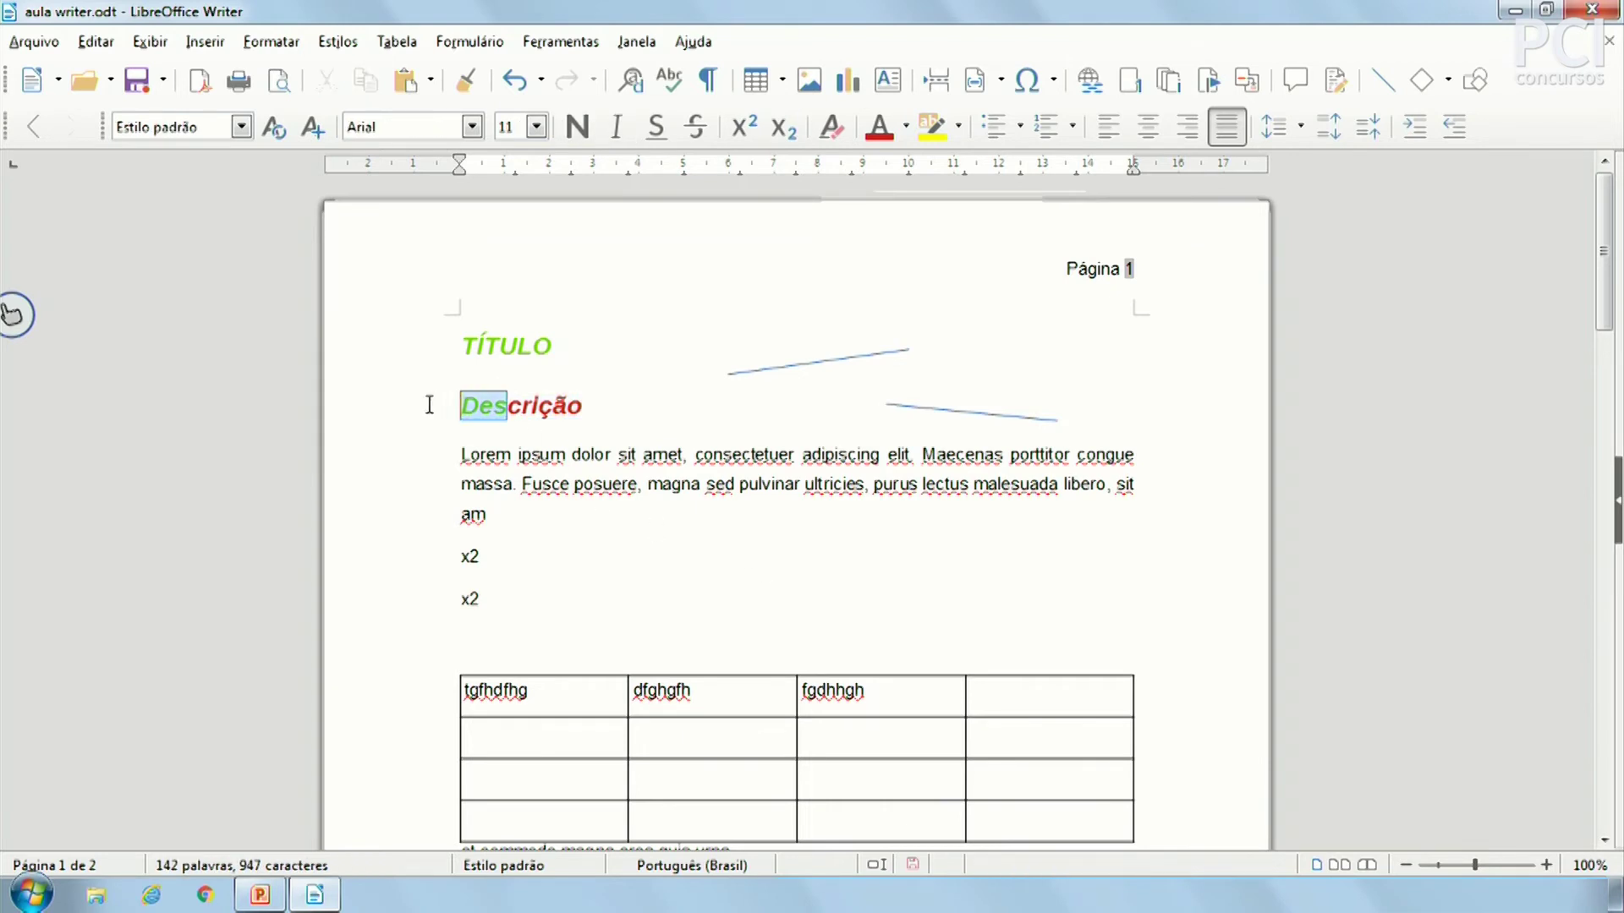
pyautogui.hotkey('ctrl', '2')
pyautogui.click(478, 411)
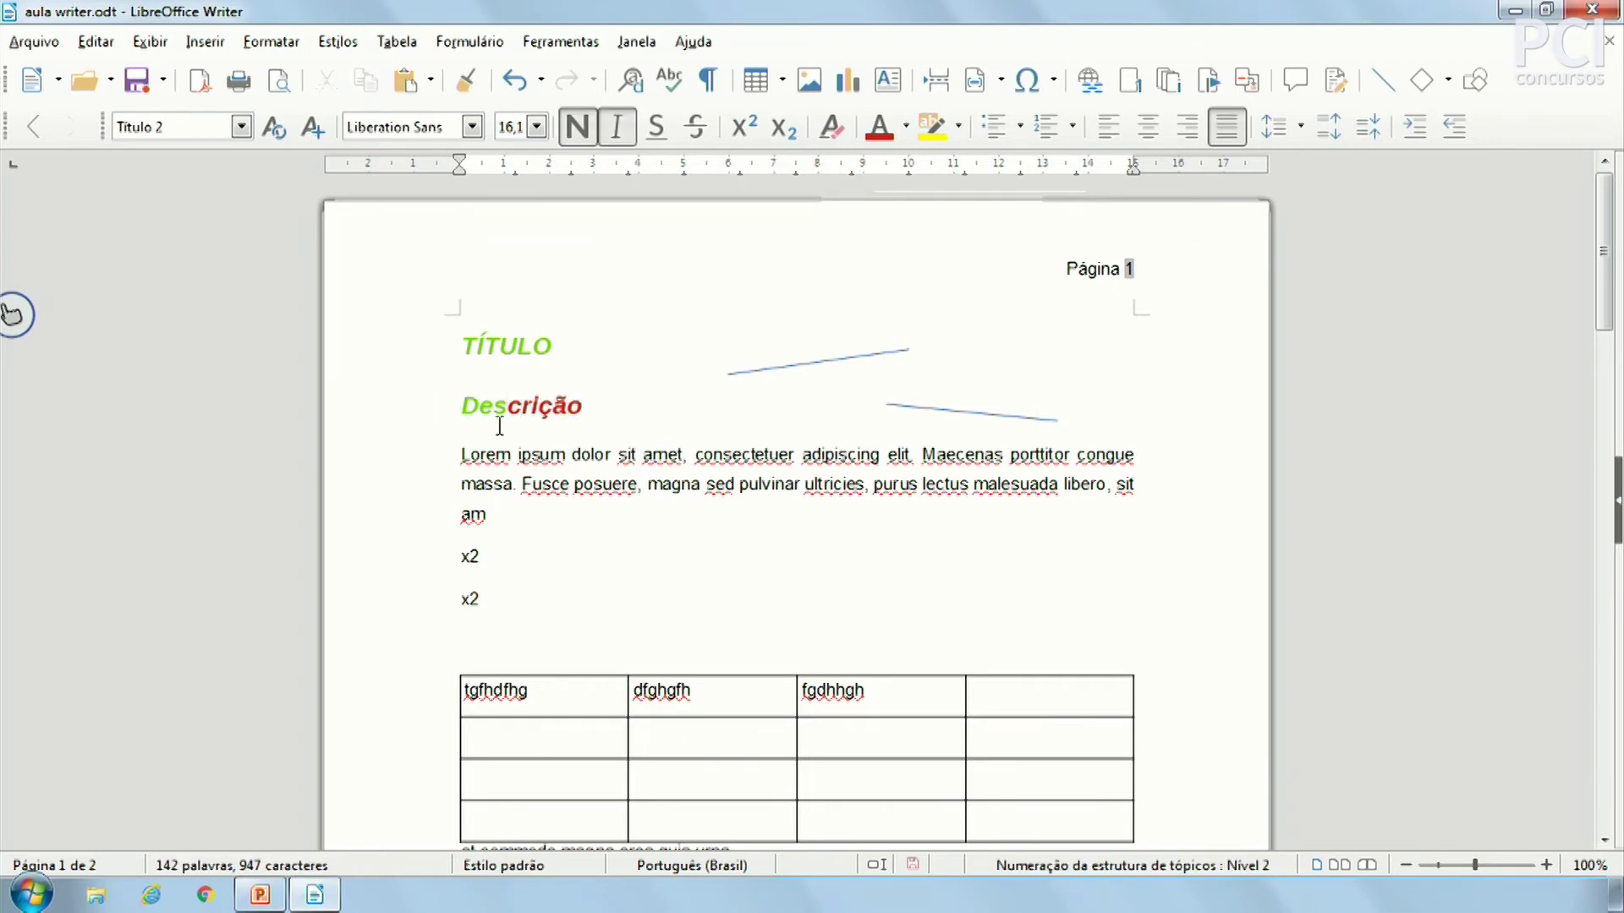
# Step: Clear the direct formatting from the Descrição heading through the second x2 line
pyautogui.moveTo(593, 658); pyautogui.dragTo(421, 384)
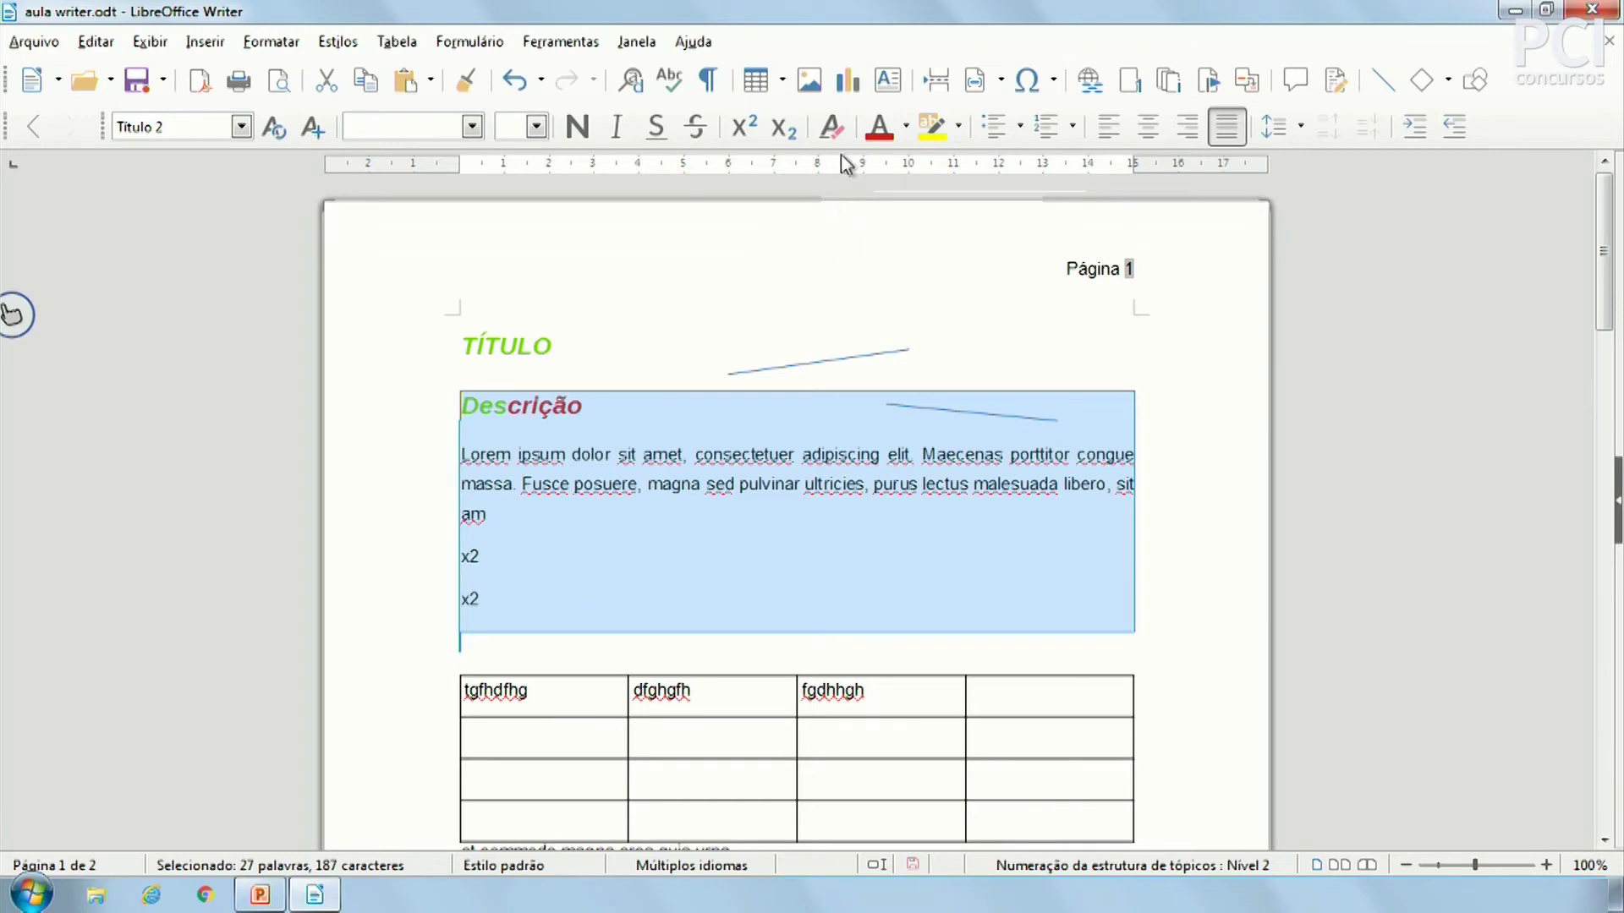
pyautogui.click(500, 375)
pyautogui.moveTo(508, 406); pyautogui.dragTo(633, 383)
pyautogui.click(633, 383)
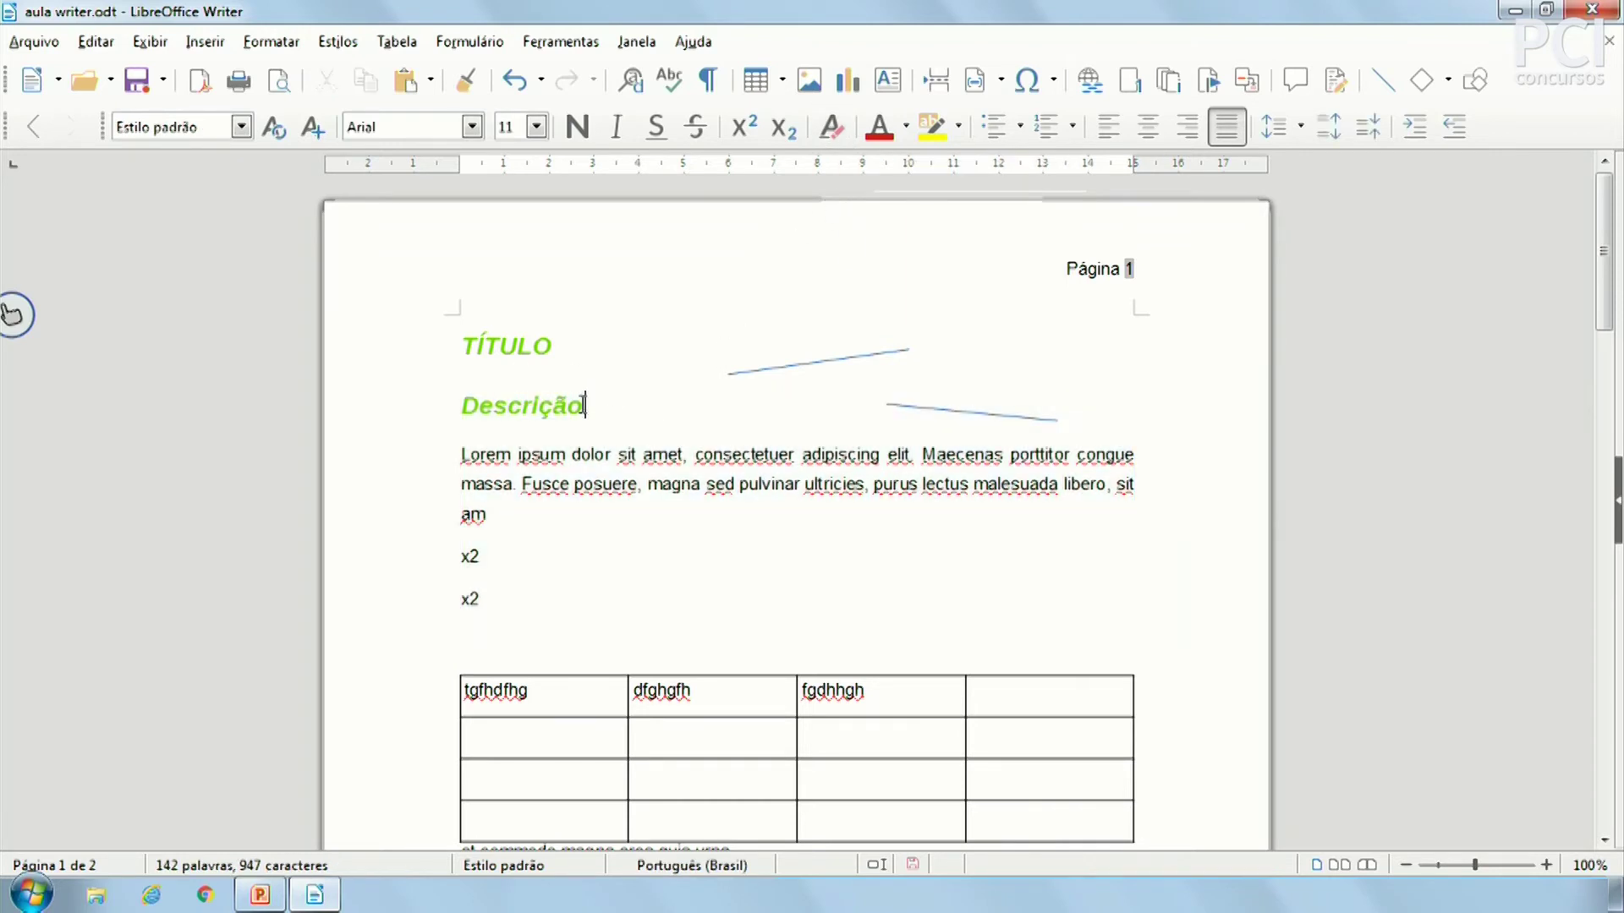
pyautogui.click(241, 127)
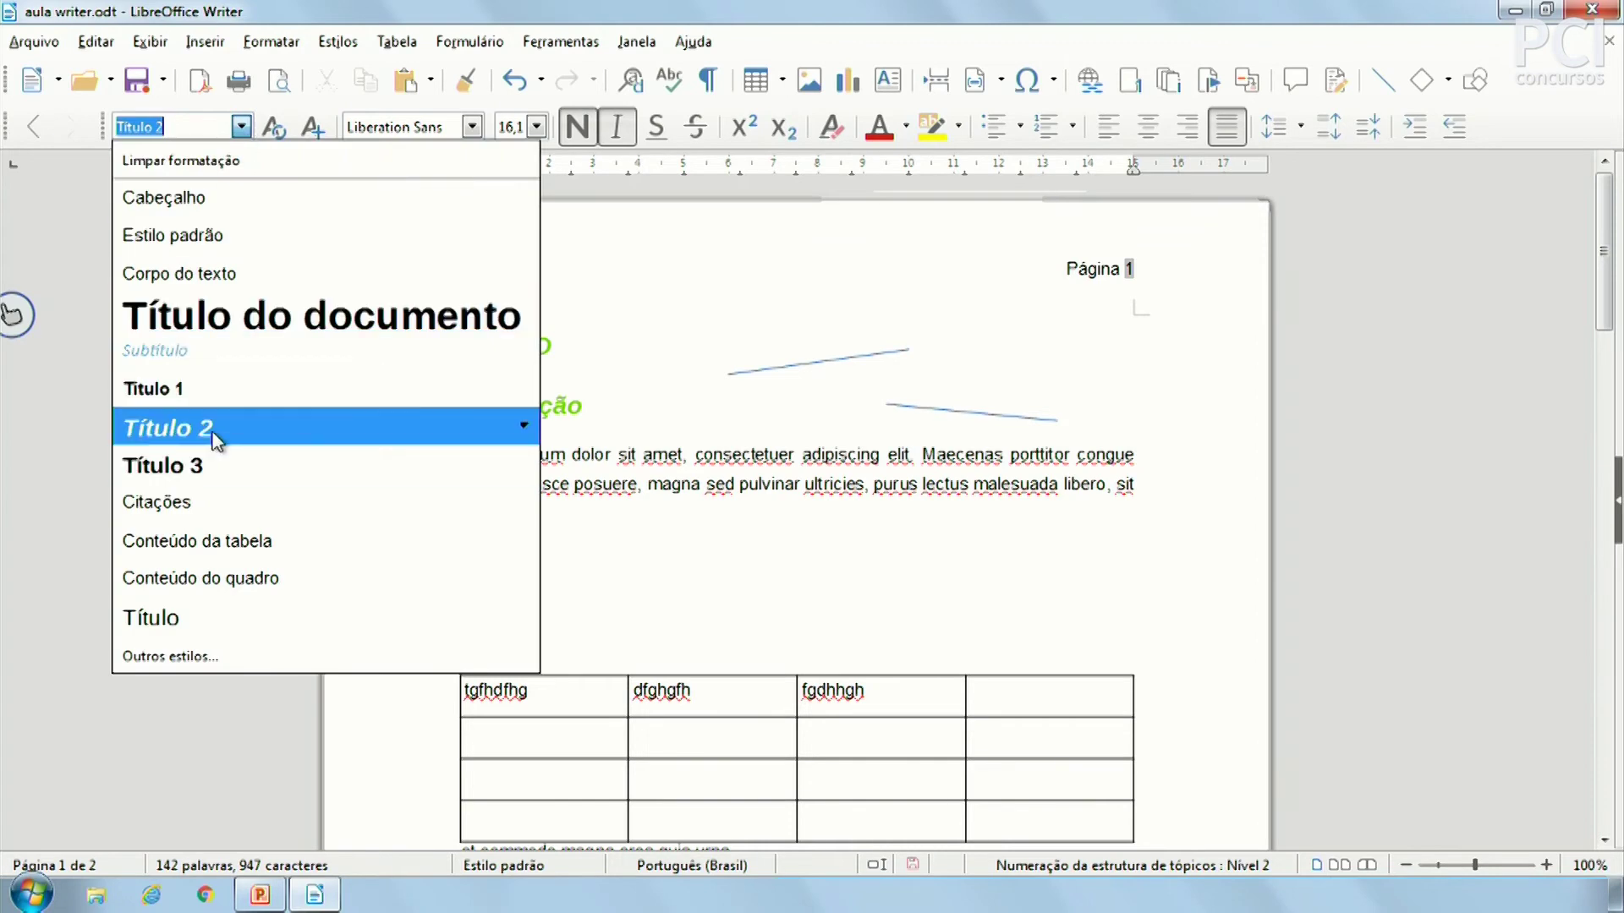
pyautogui.click(1014, 602)
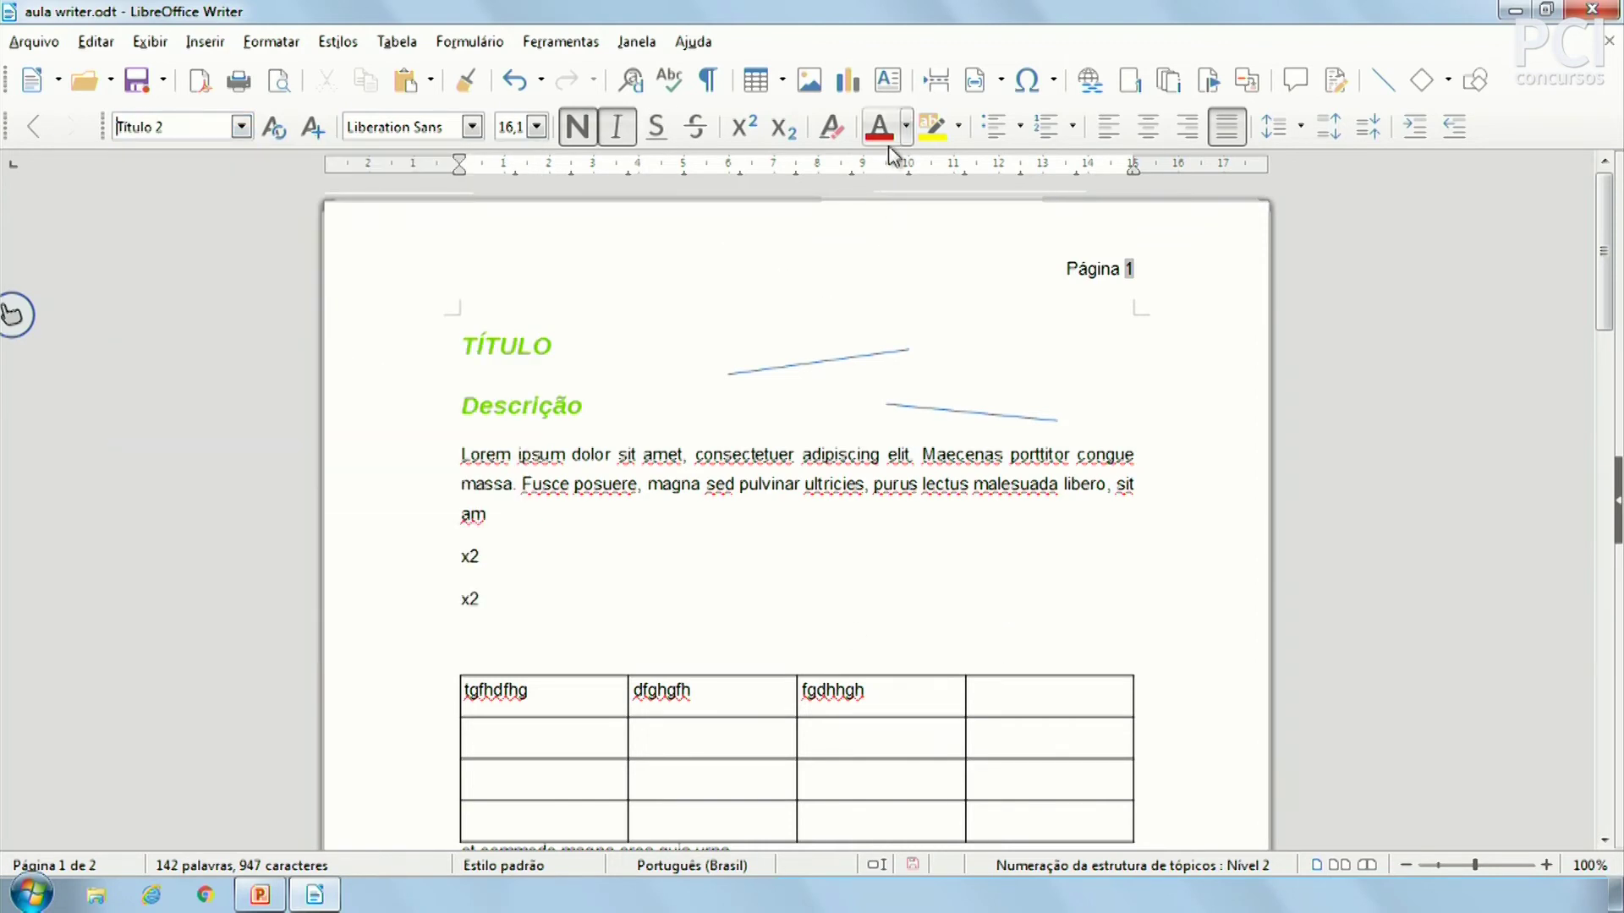
pyautogui.click(904, 127)
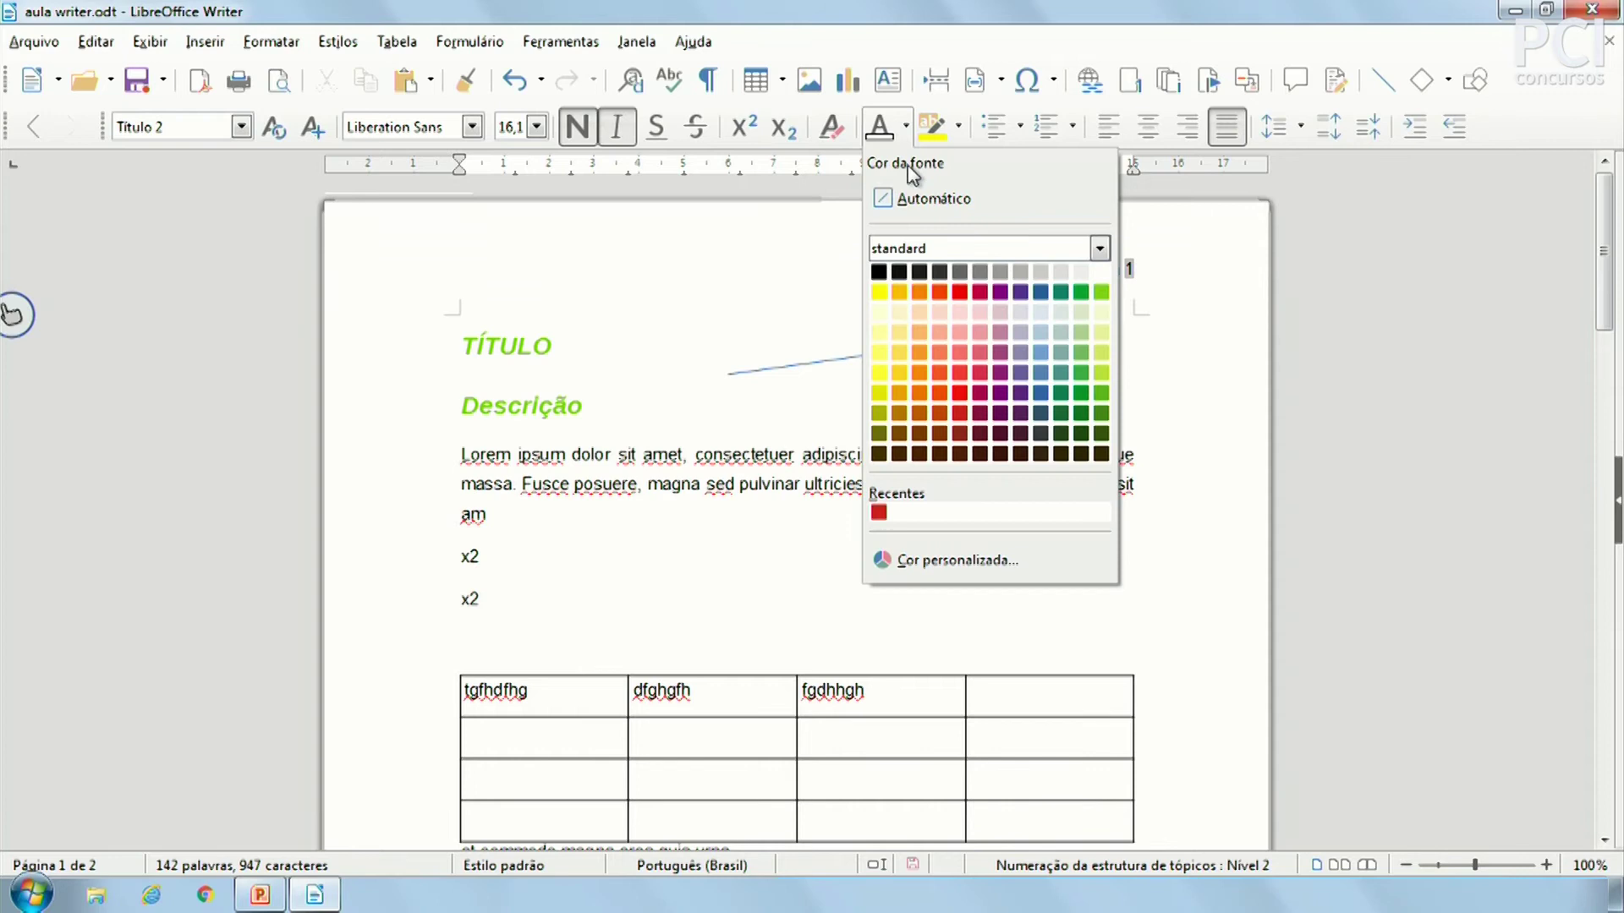
pyautogui.click(1031, 246)
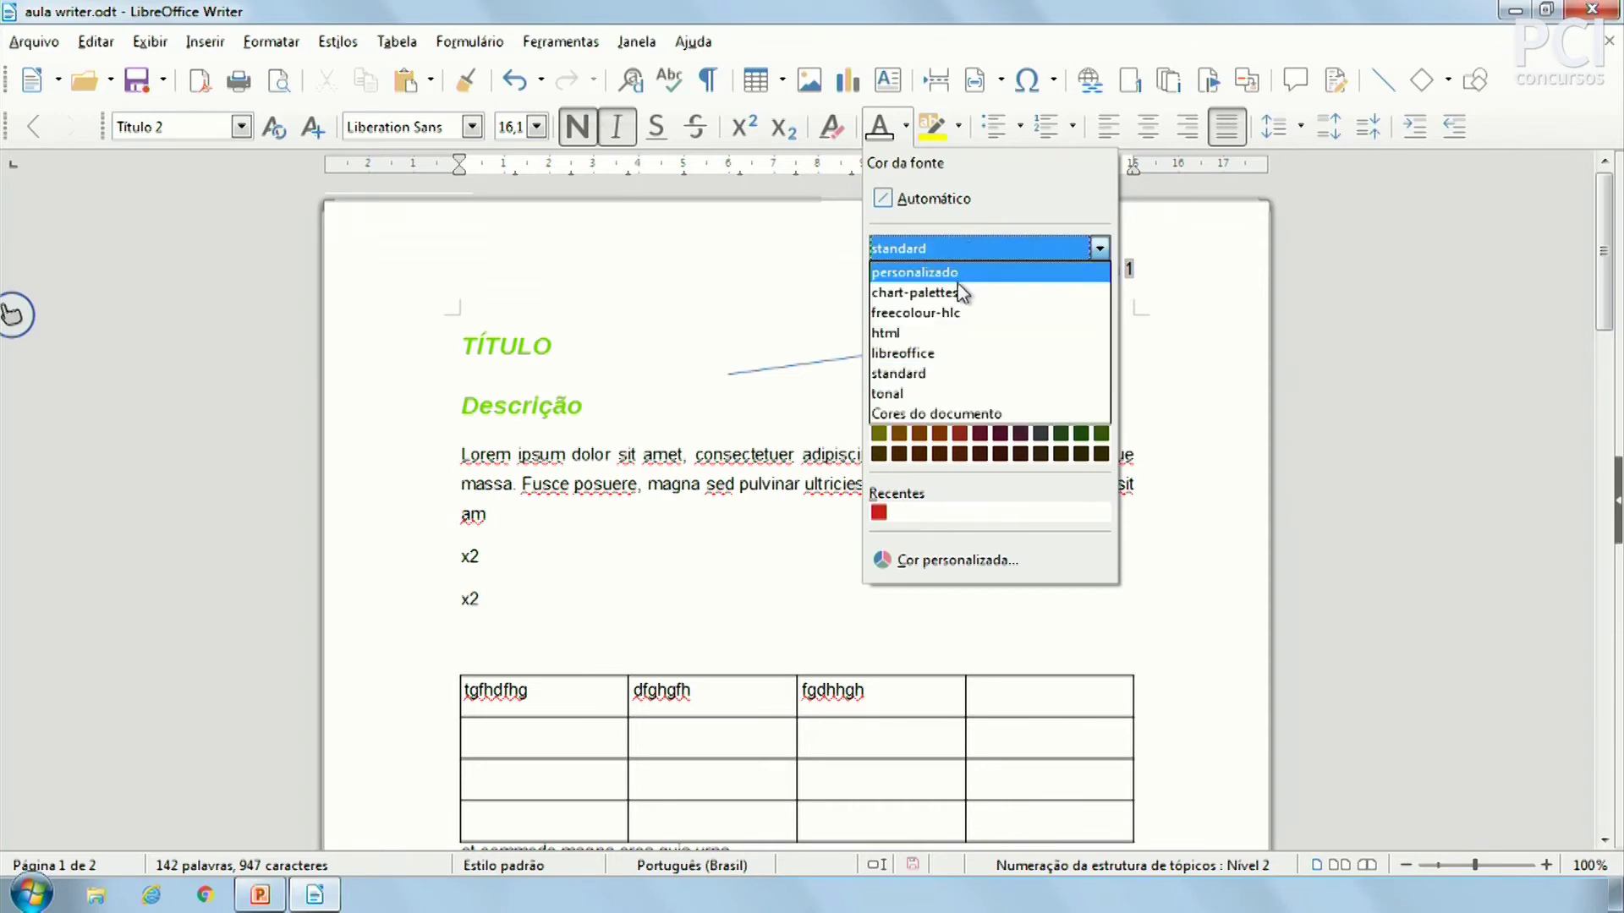
pyautogui.click(841, 391)
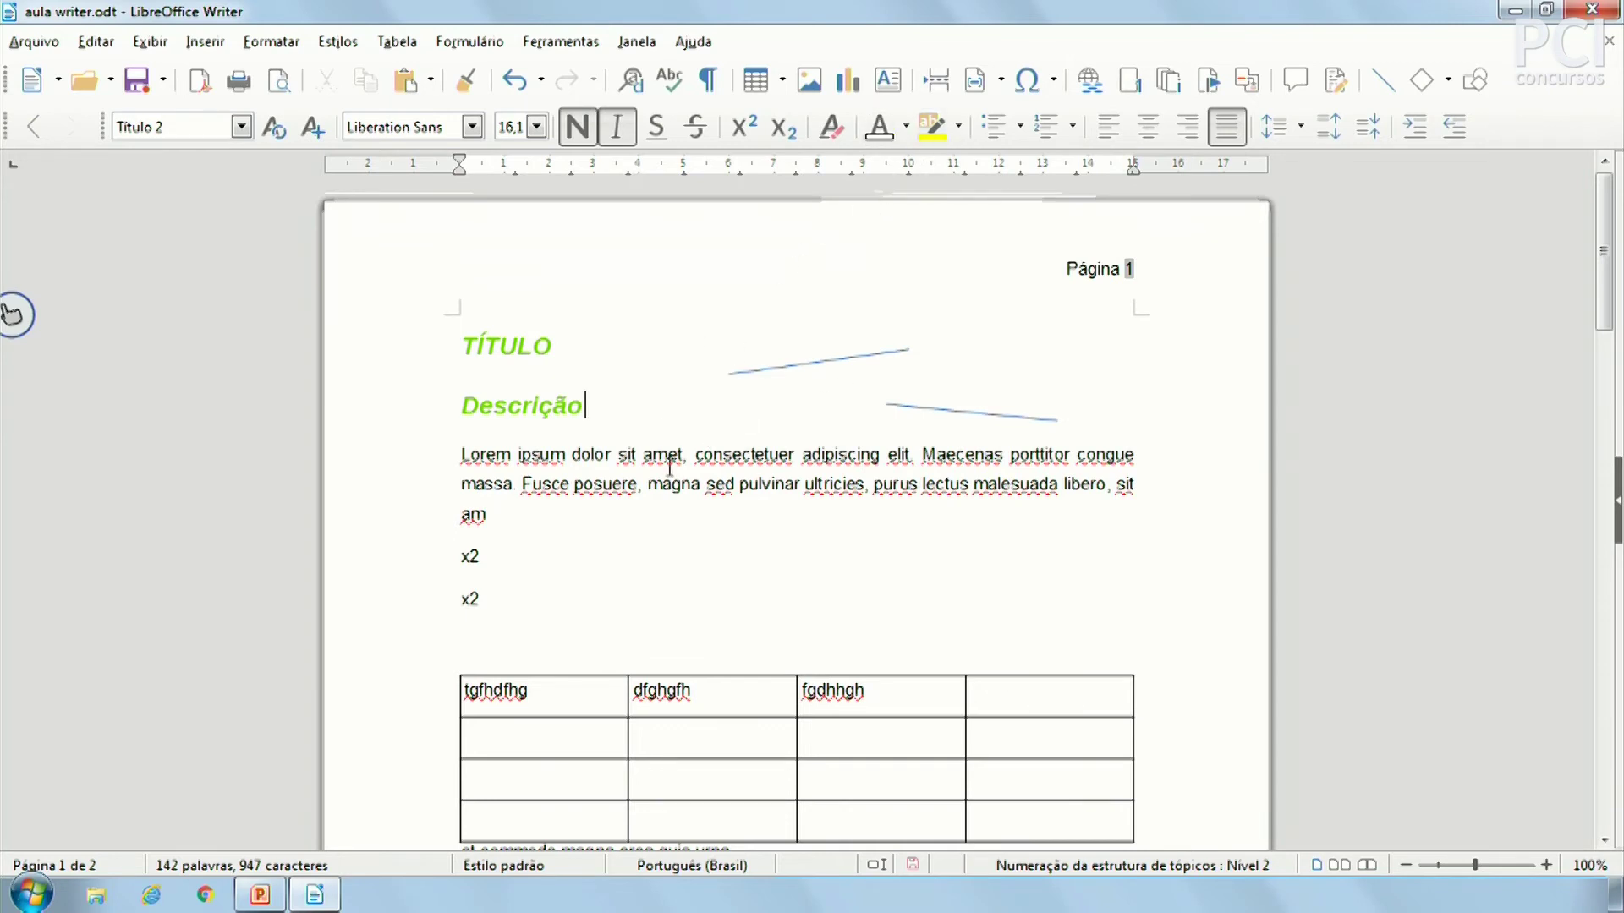
# Step: Colour the Lorem ipsum text from adipiscing elit through Fusce posuere orange-red using the standard palette
pyautogui.moveTo(671, 478); pyautogui.dragTo(788, 454)
pyautogui.click(906, 127)
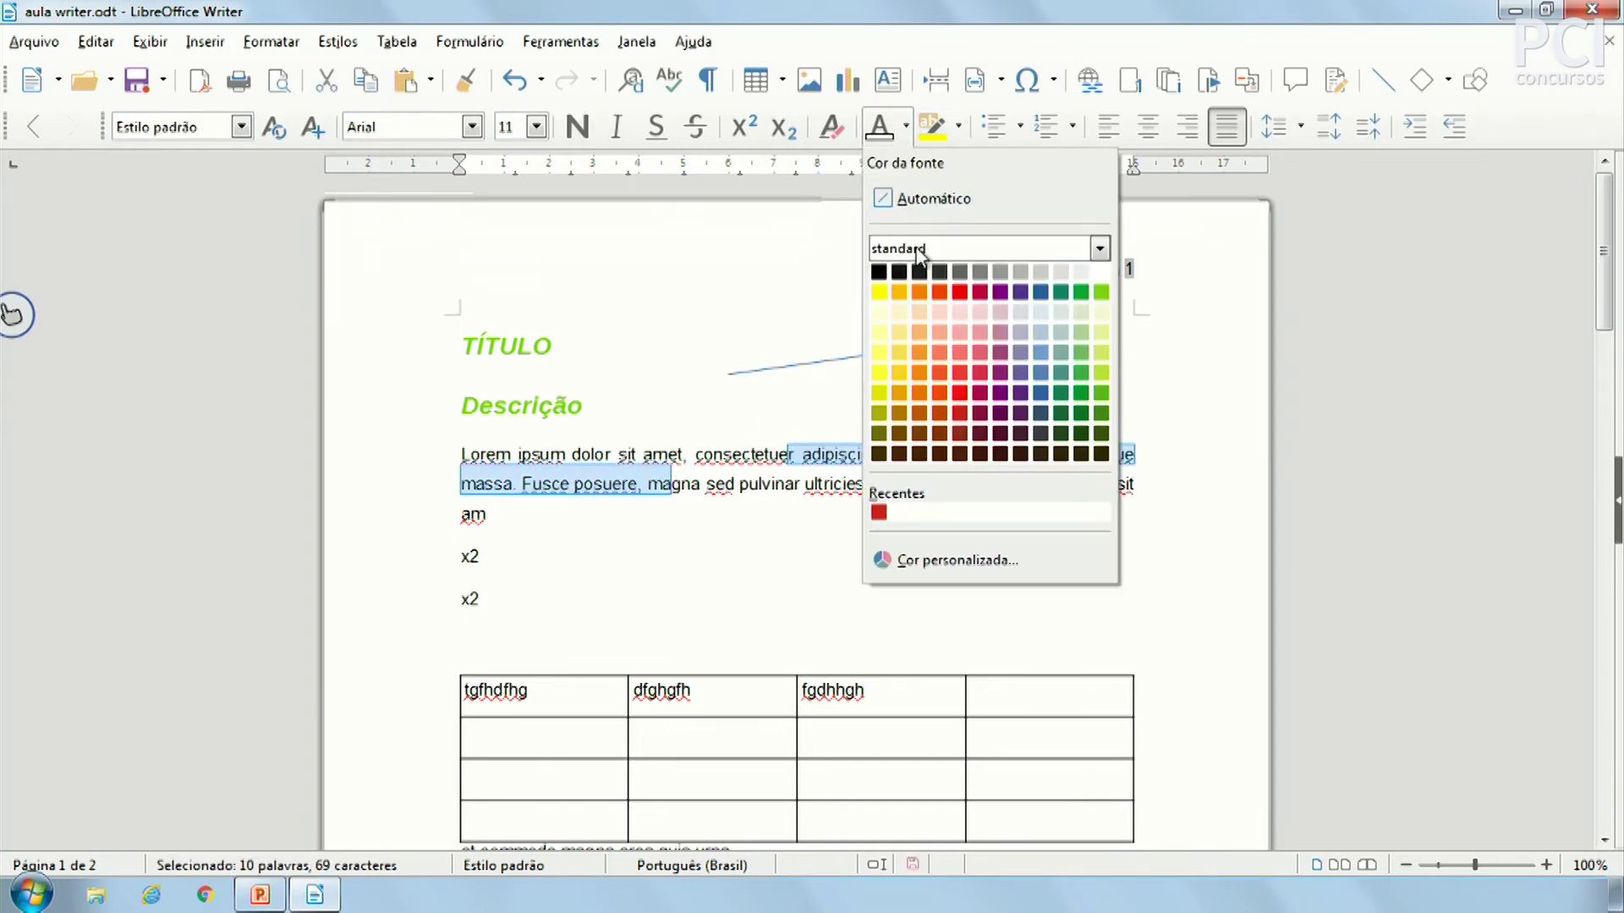
pyautogui.click(939, 291)
pyautogui.click(905, 276)
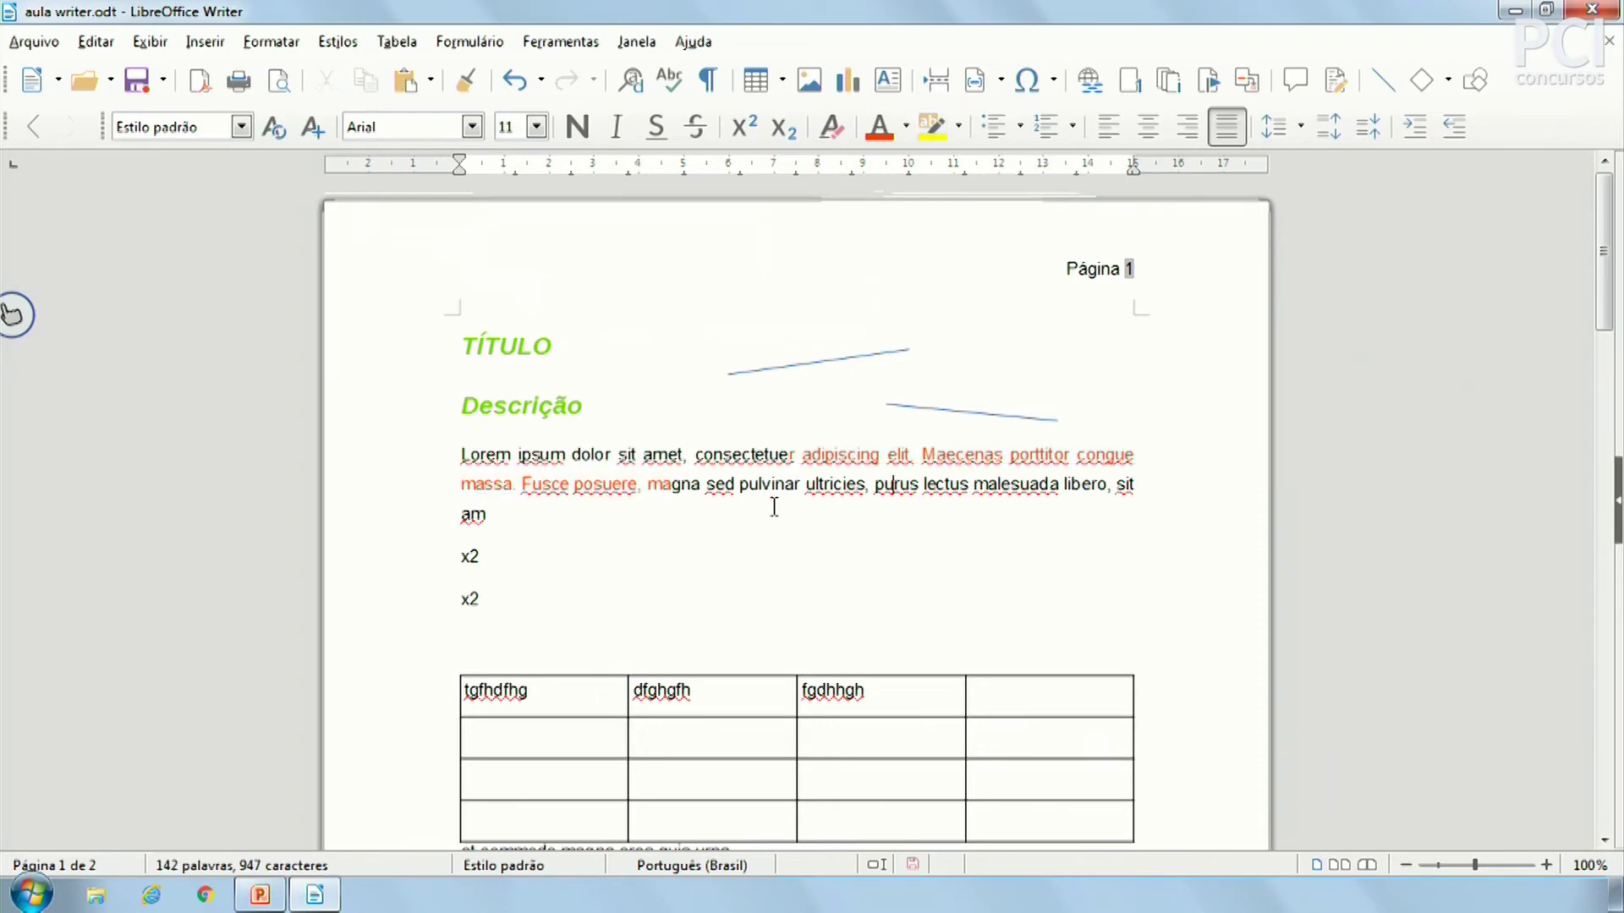
# Step: Highlight the end of the Lorem ipsum paragraph, from lectus malesuada through am, in yellow
pyautogui.keyDown('shift'); pyautogui.click(934, 485); pyautogui.keyUp('shift')
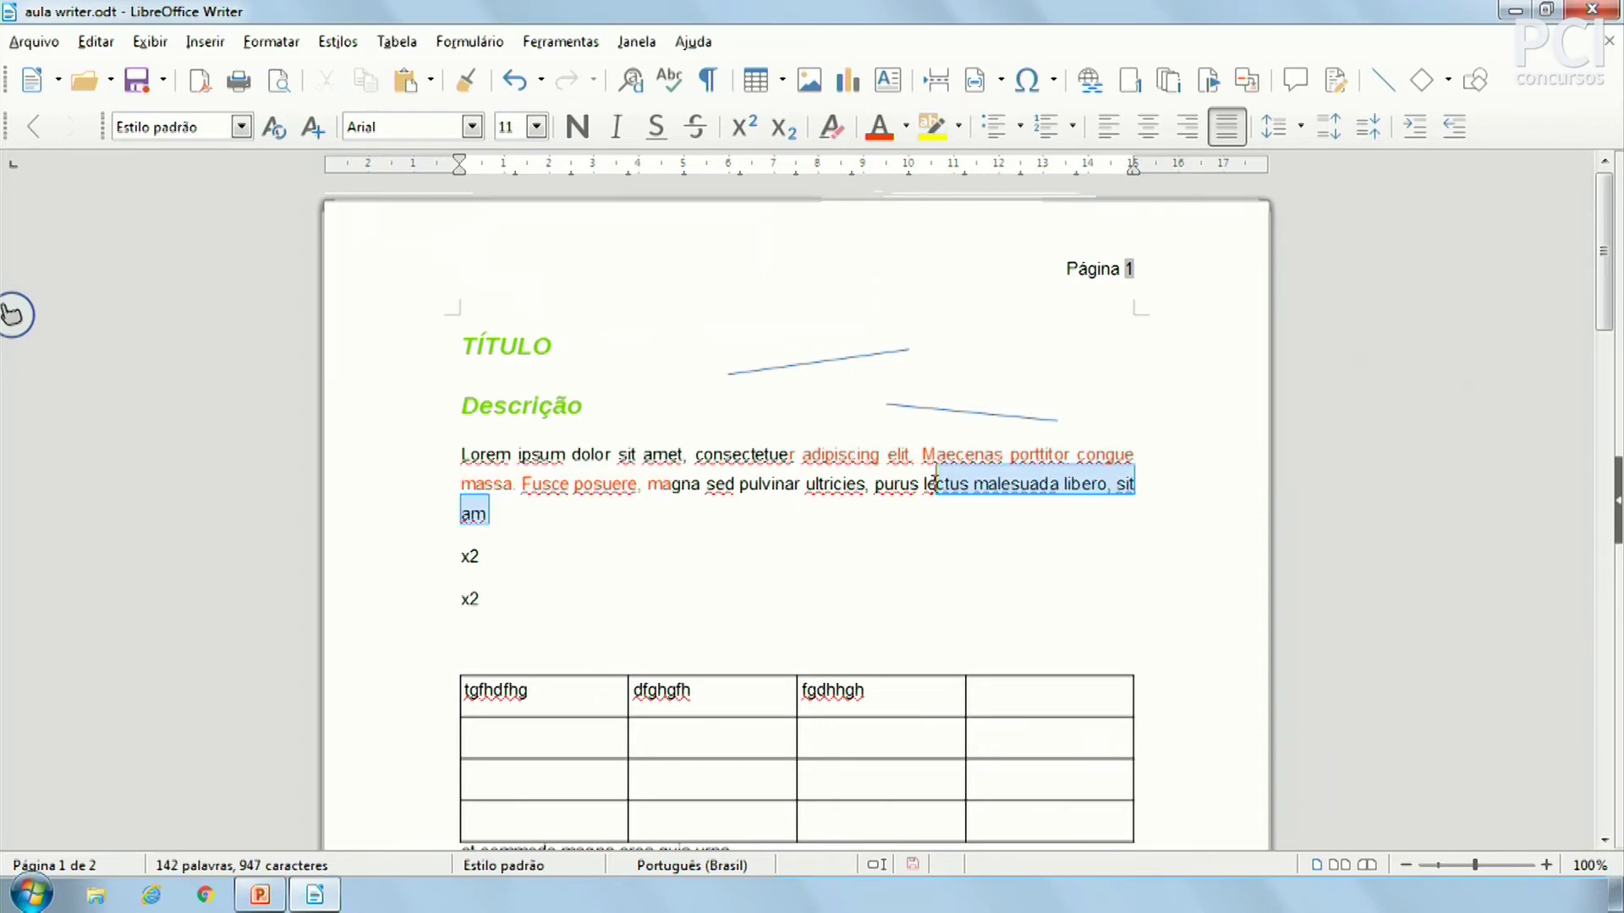
pyautogui.click(932, 130)
pyautogui.click(1025, 479)
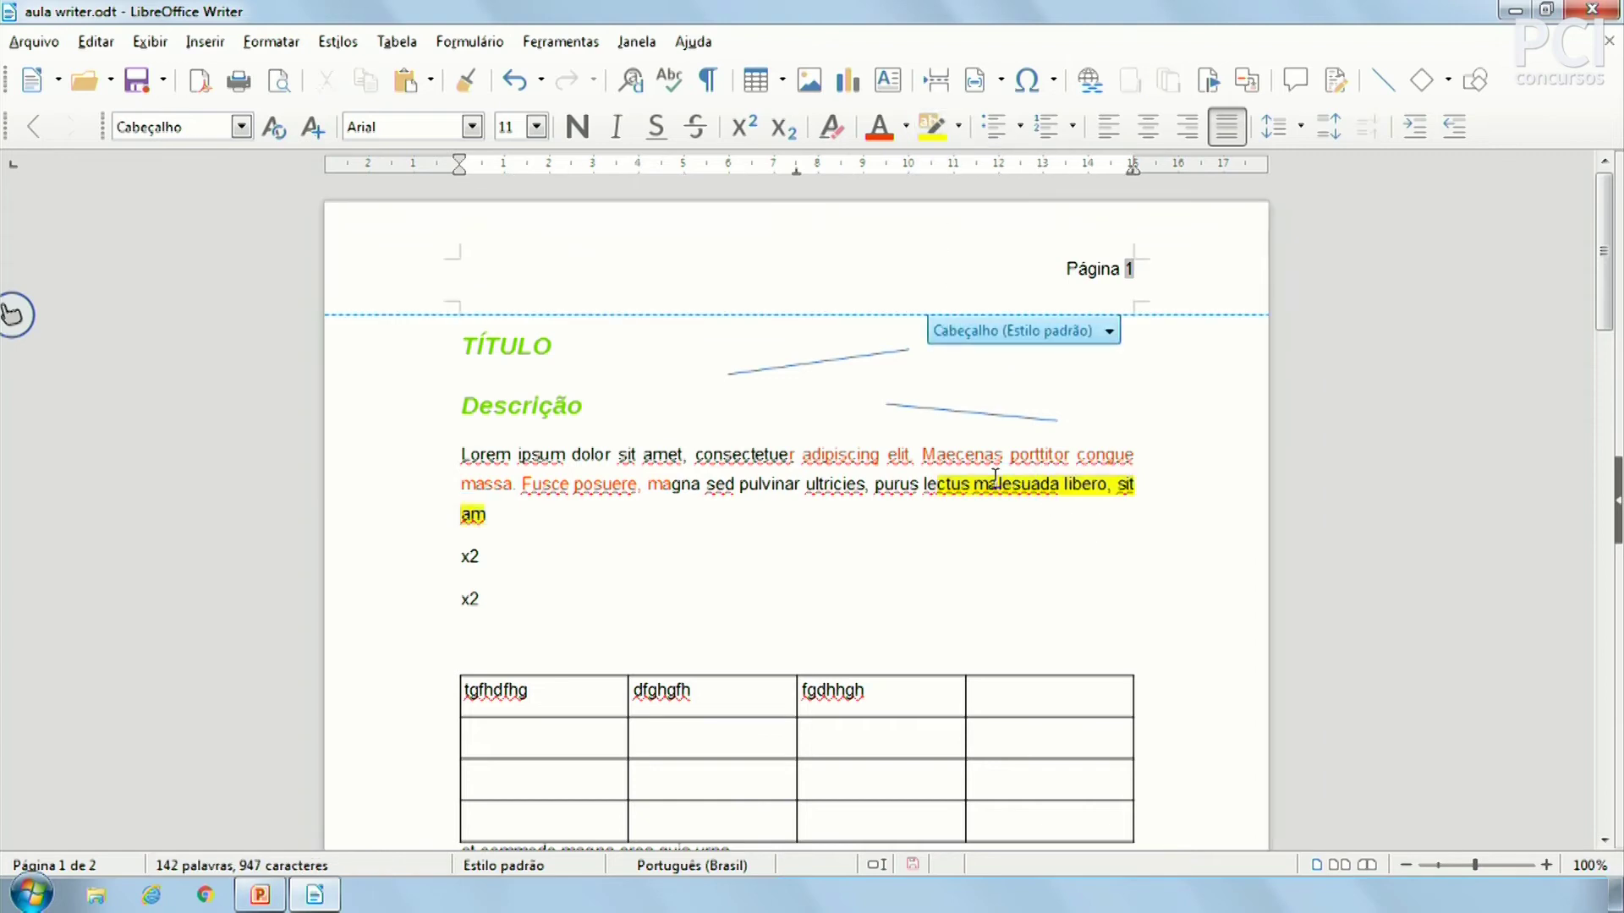
# Step: Highlight the characters between ultricies and purus in the Lorem ipsum paragraph in dark magenta from the standard palette
pyautogui.moveTo(921, 489); pyautogui.dragTo(856, 486)
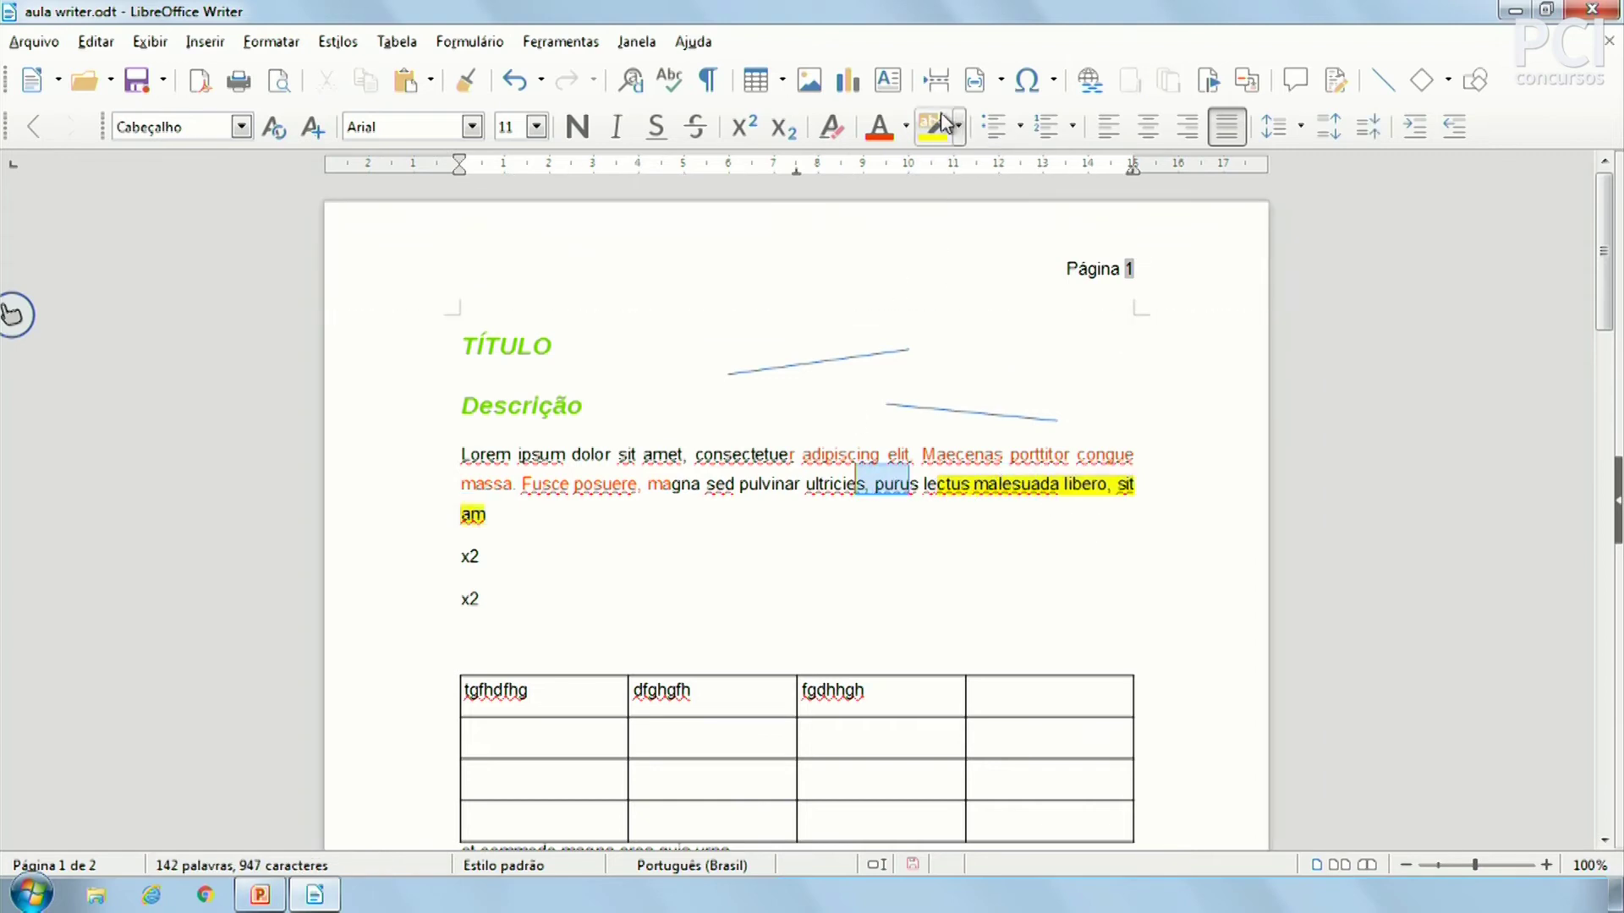
pyautogui.click(964, 125)
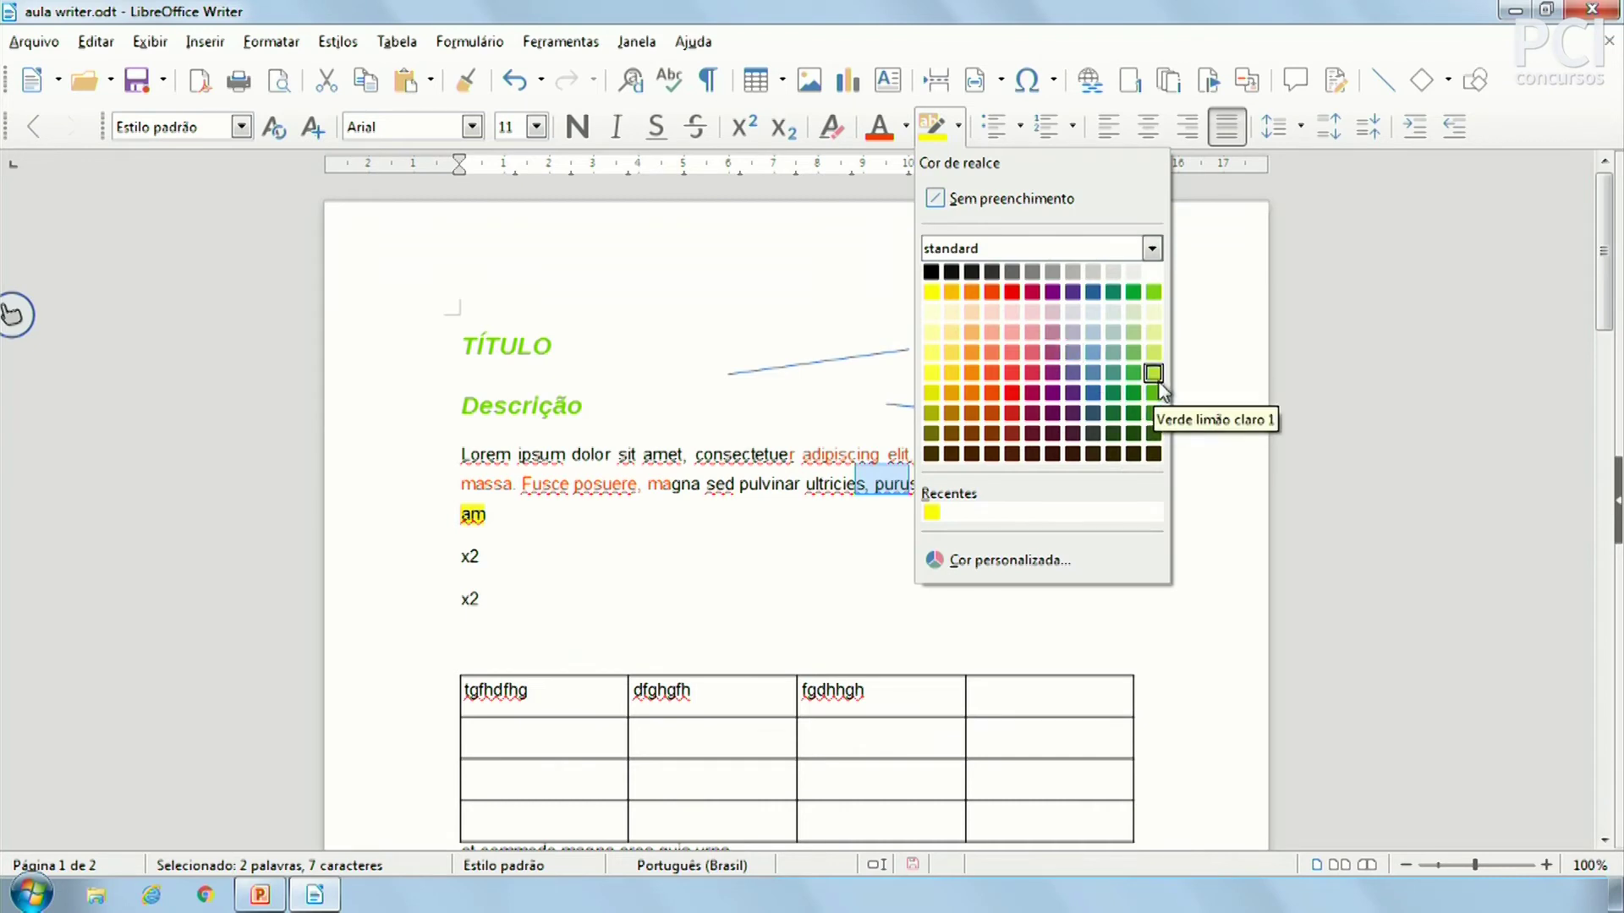
pyautogui.click(1031, 414)
pyautogui.click(554, 346)
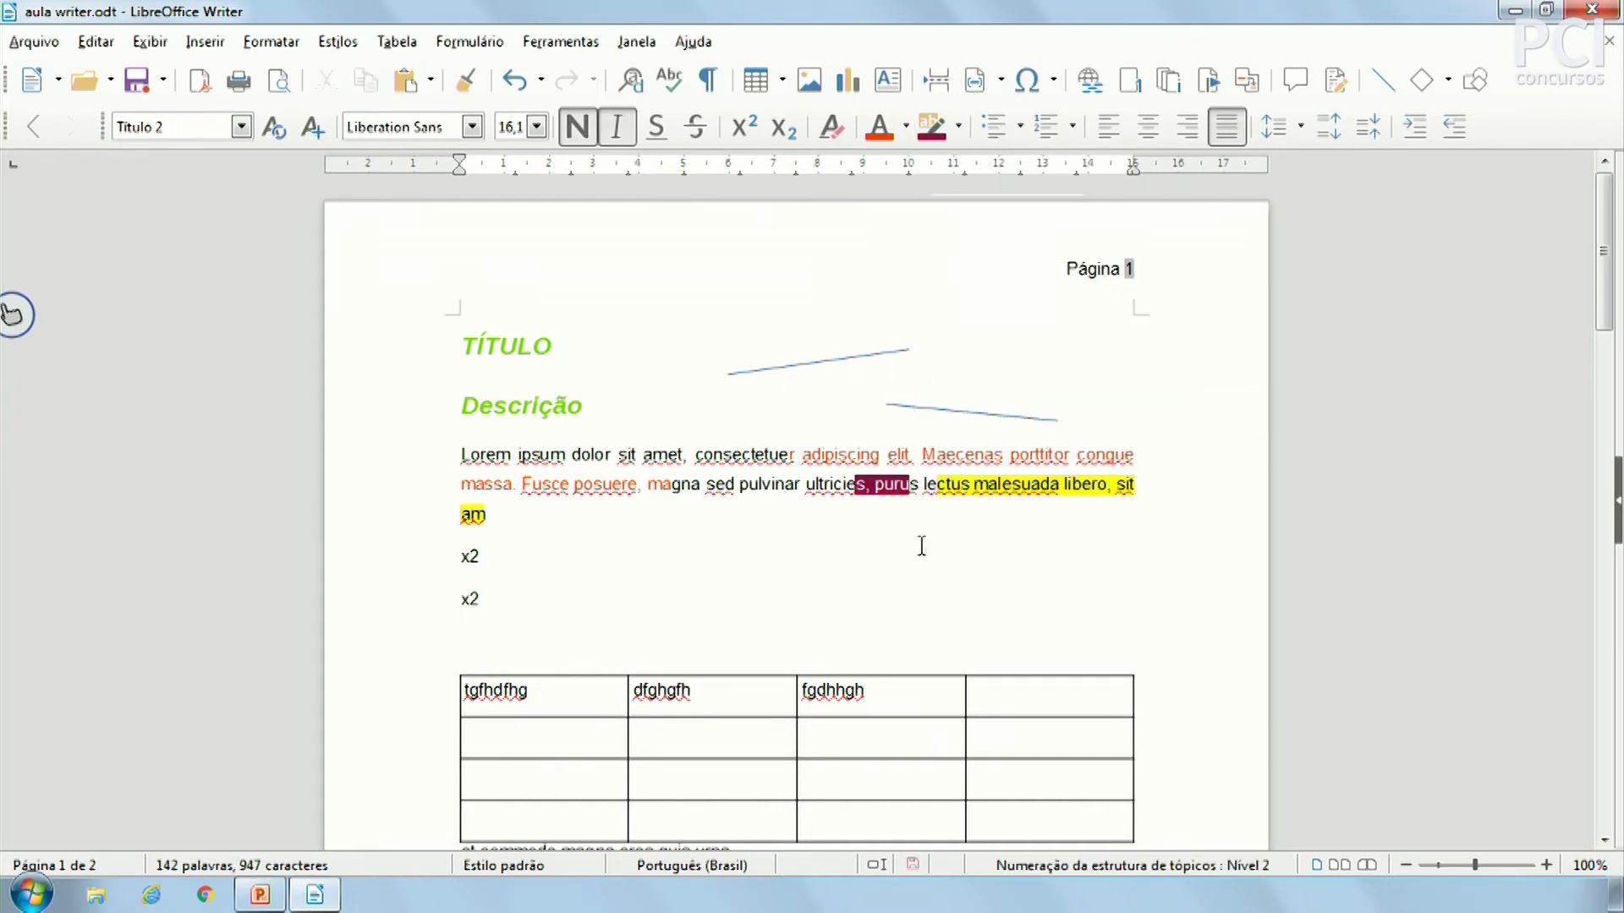
pyautogui.moveTo(857, 488); pyautogui.dragTo(923, 486)
pyautogui.click(934, 488)
pyautogui.click(894, 484)
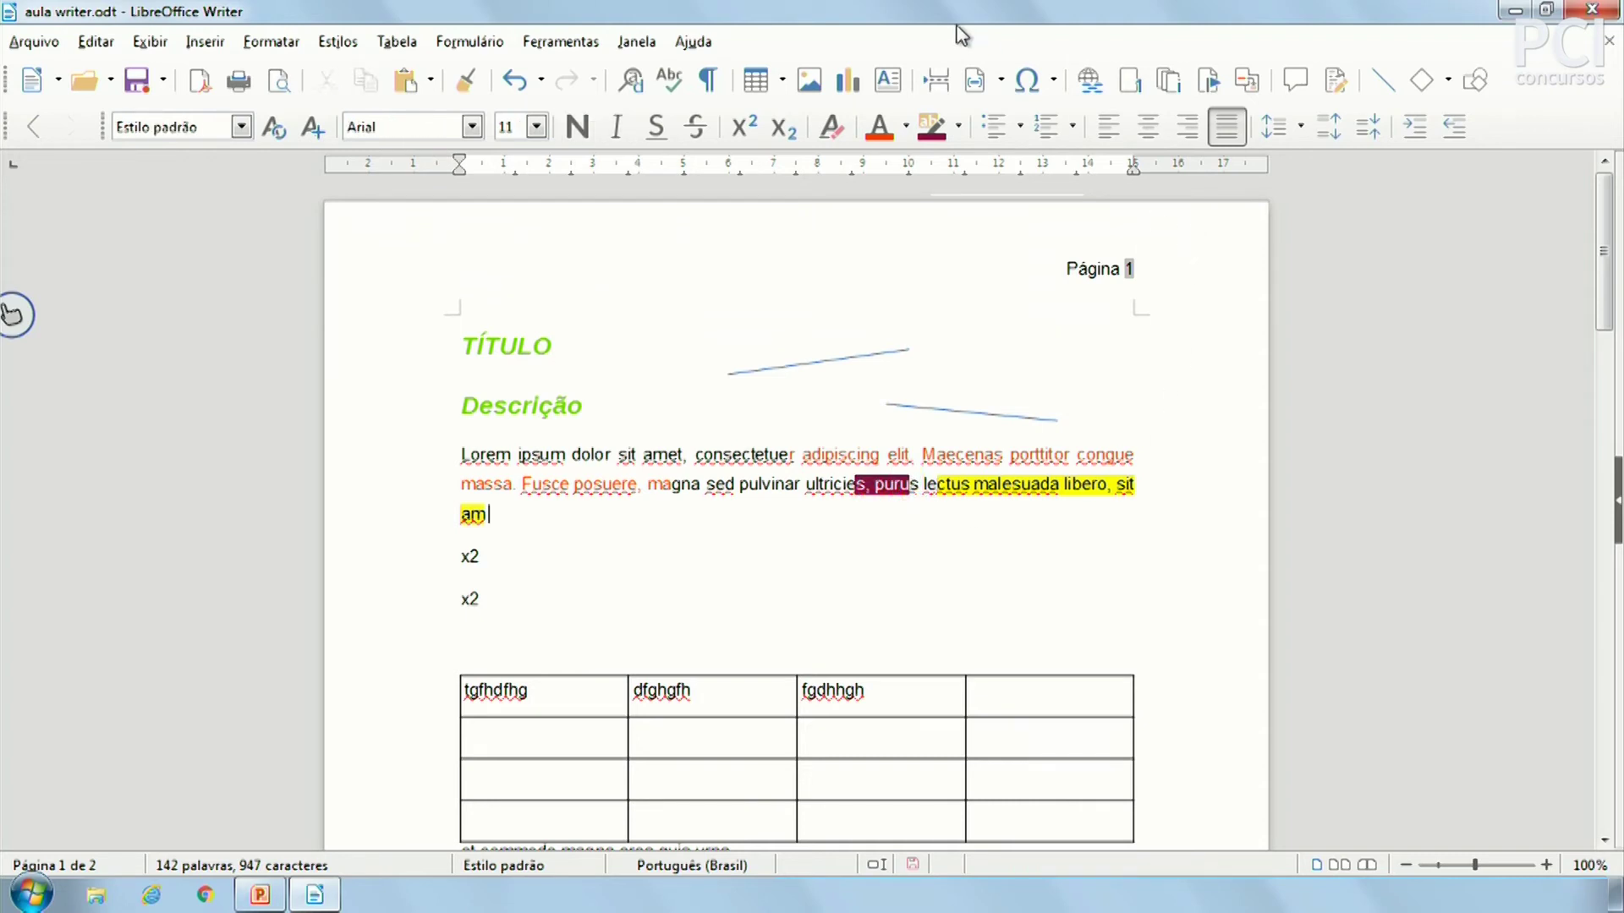
# Step: Turn the first x2 line into a bulleted list and add the items kjshdf and sdjhfdf plus an empty item
pyautogui.click(776, 536)
pyautogui.click(1012, 125)
pyautogui.press('Return')
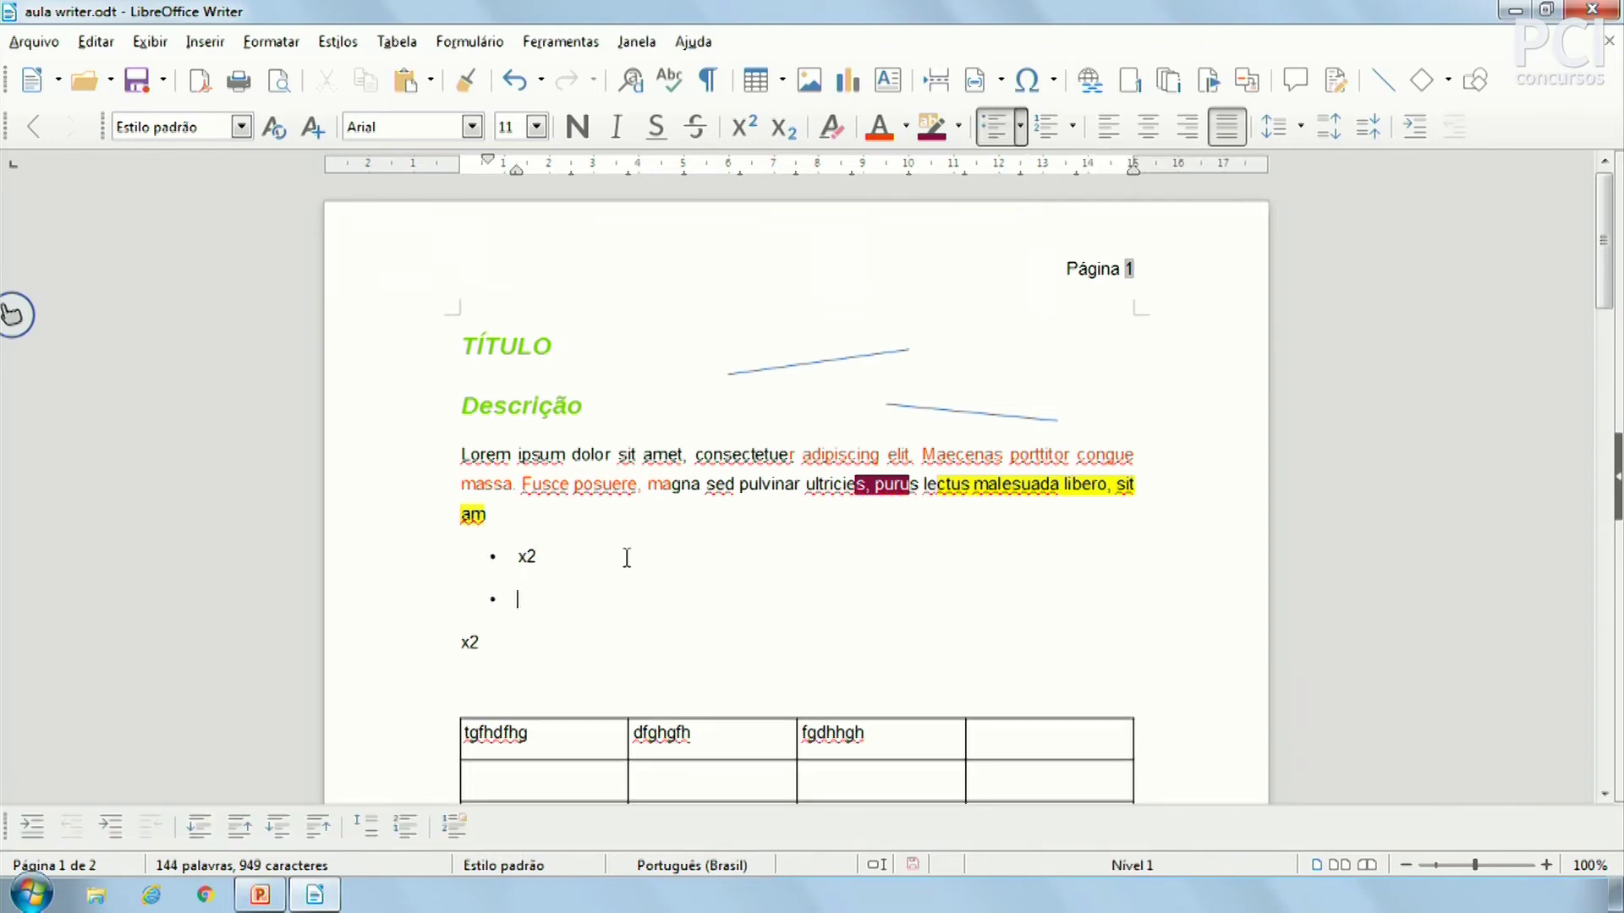
pyautogui.write('kjshdf')
pyautogui.press('Return')
pyautogui.write('sd')
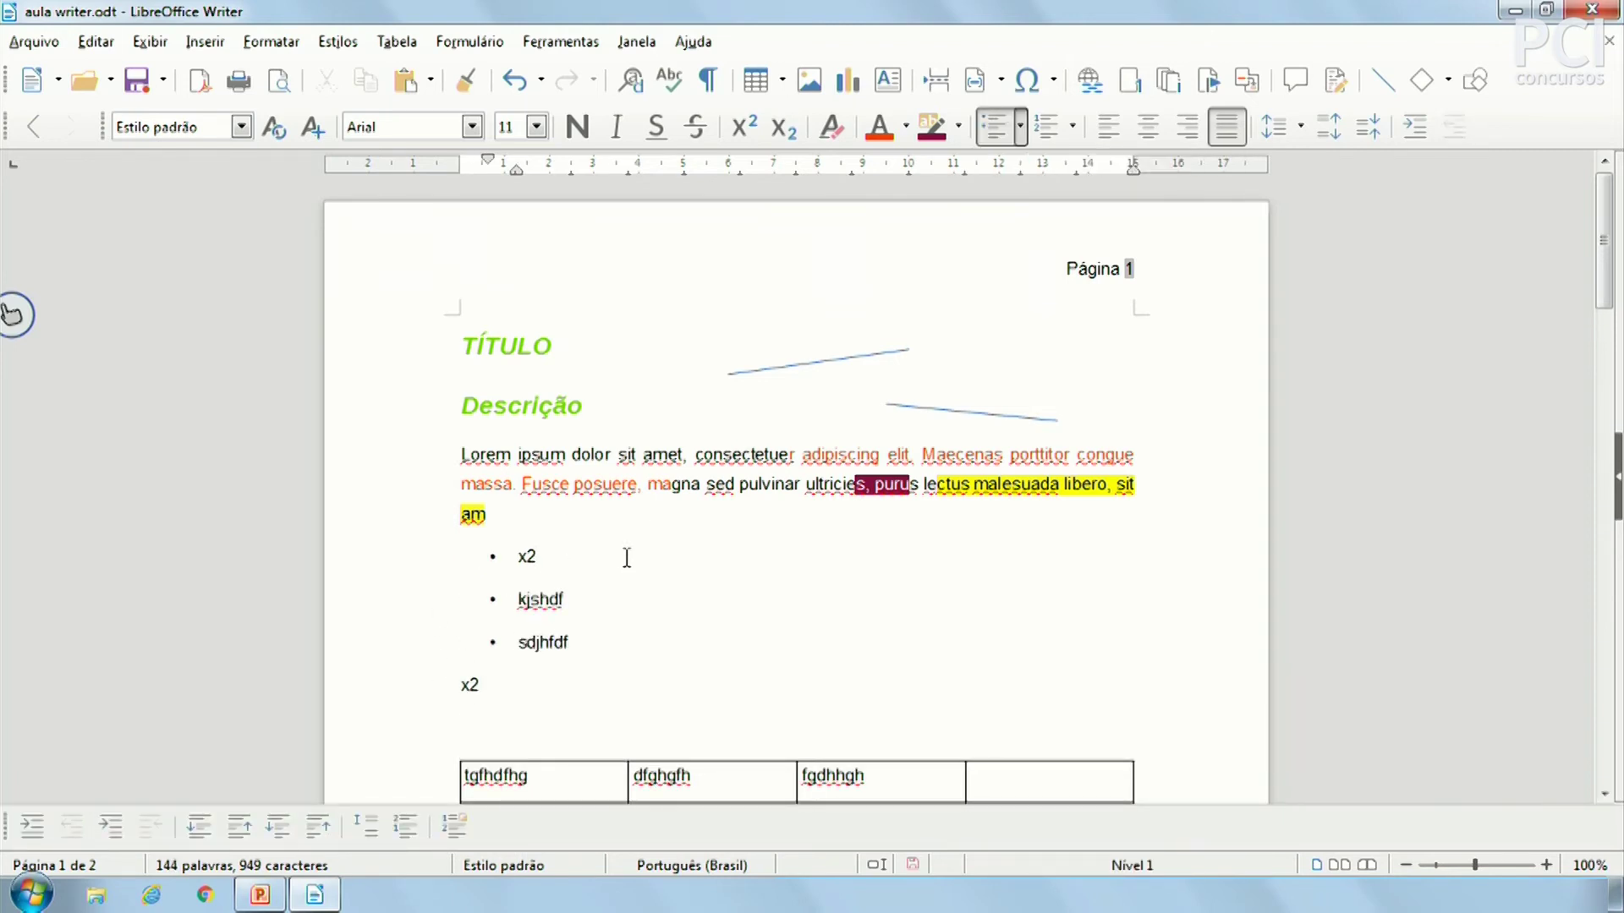
pyautogui.write('jhfdf')
pyautogui.press('Return')
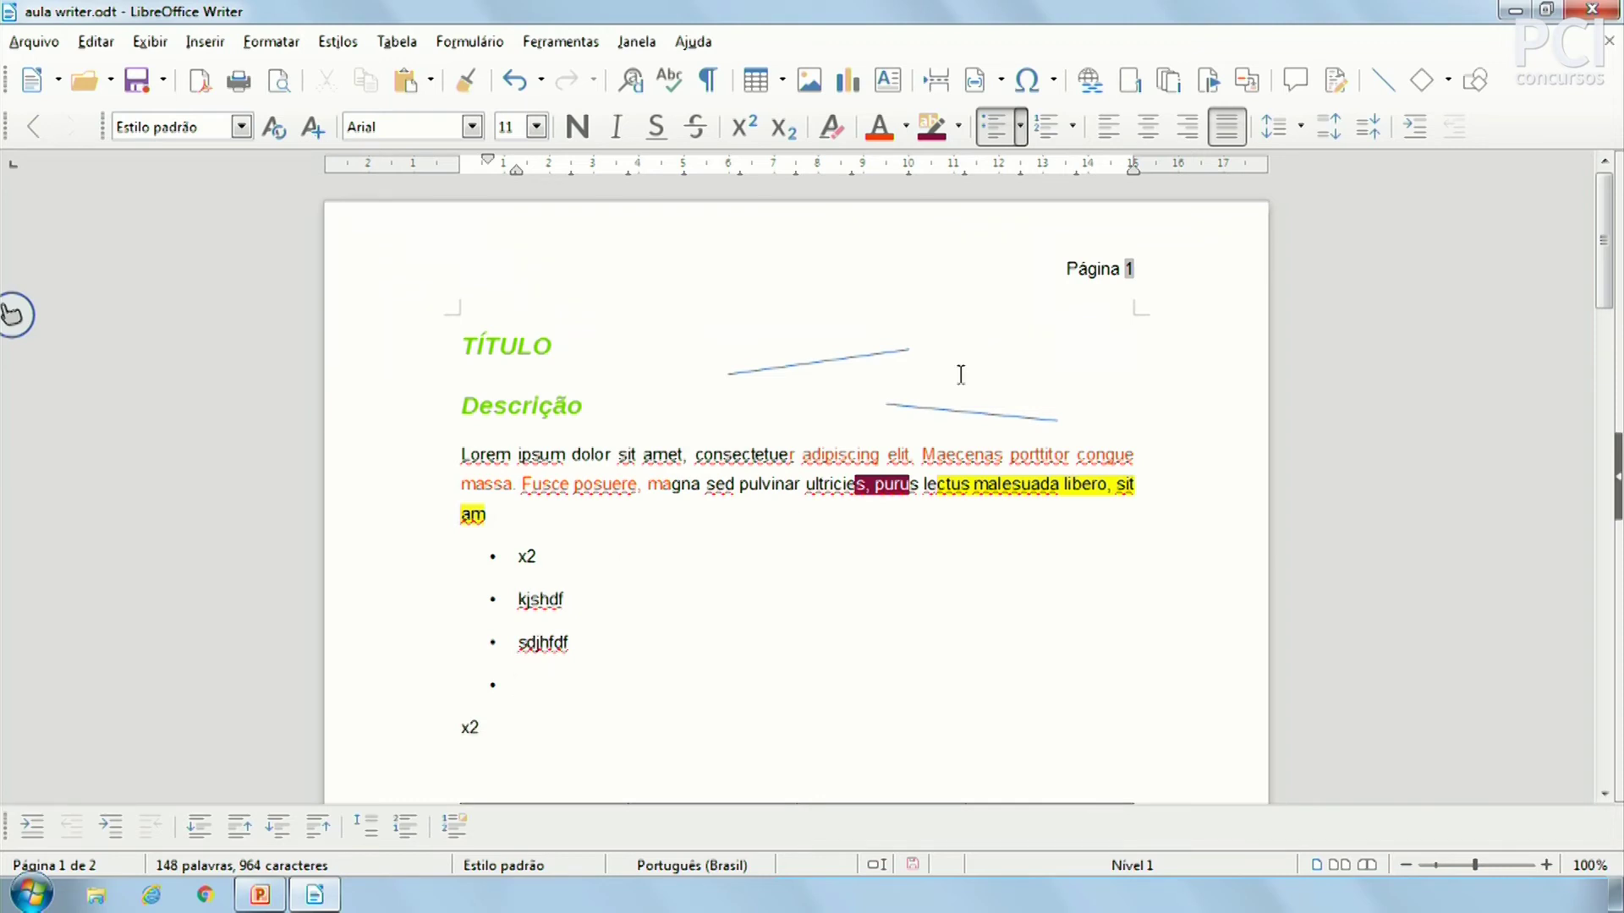
# Step: Change the list's bullet symbol to squares, to arrows and finally to check marks
pyautogui.click(1020, 128)
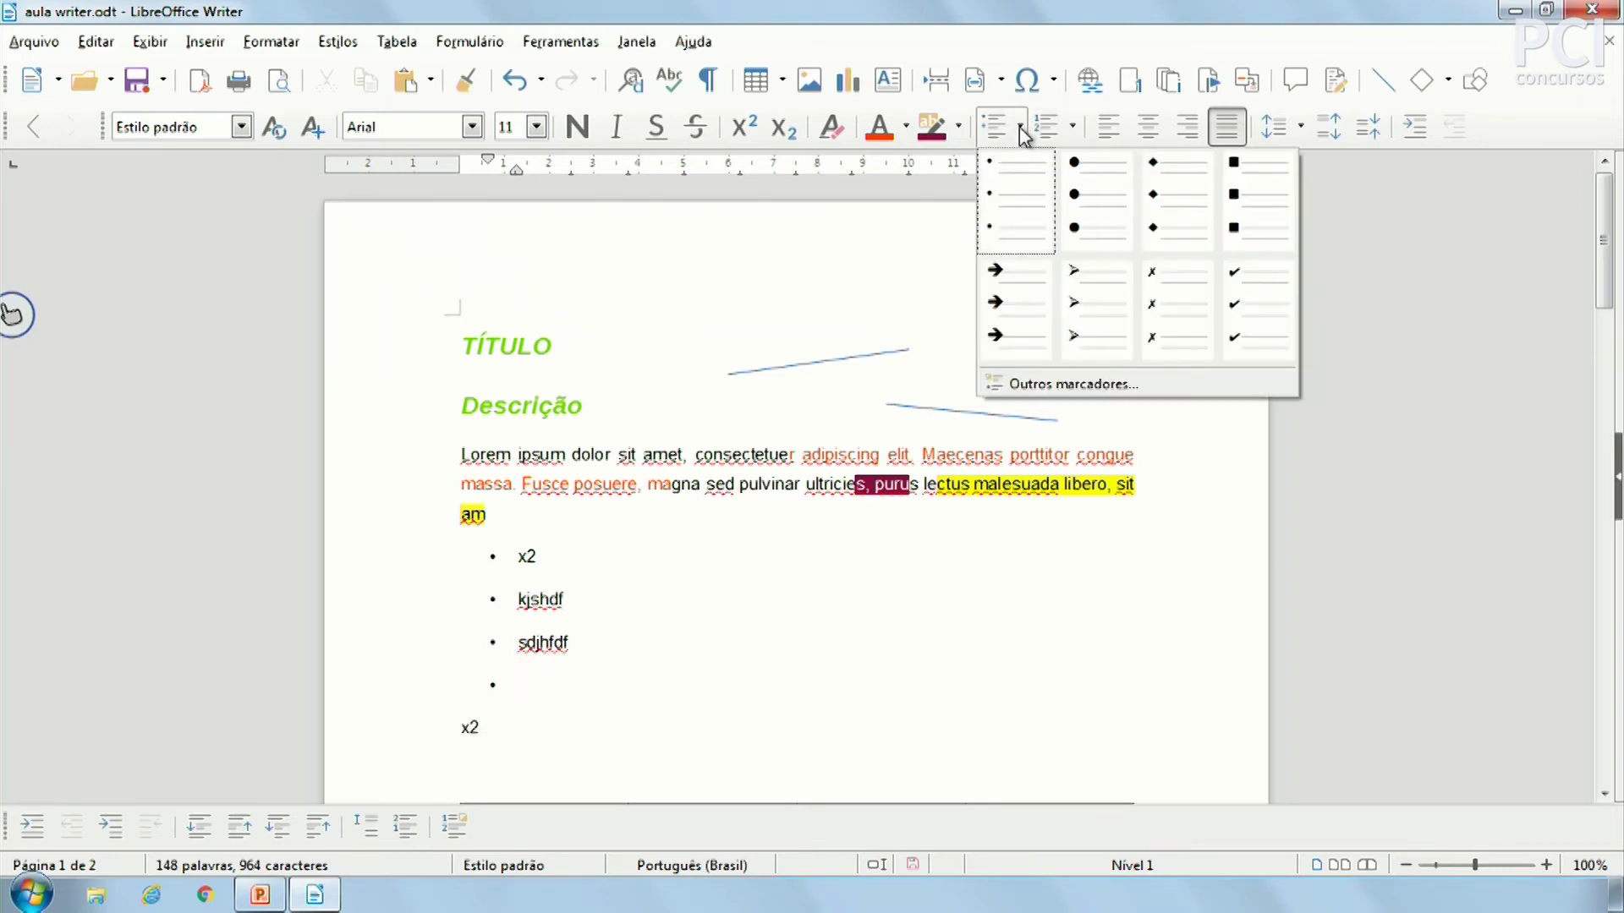
pyautogui.click(1258, 191)
pyautogui.click(1022, 129)
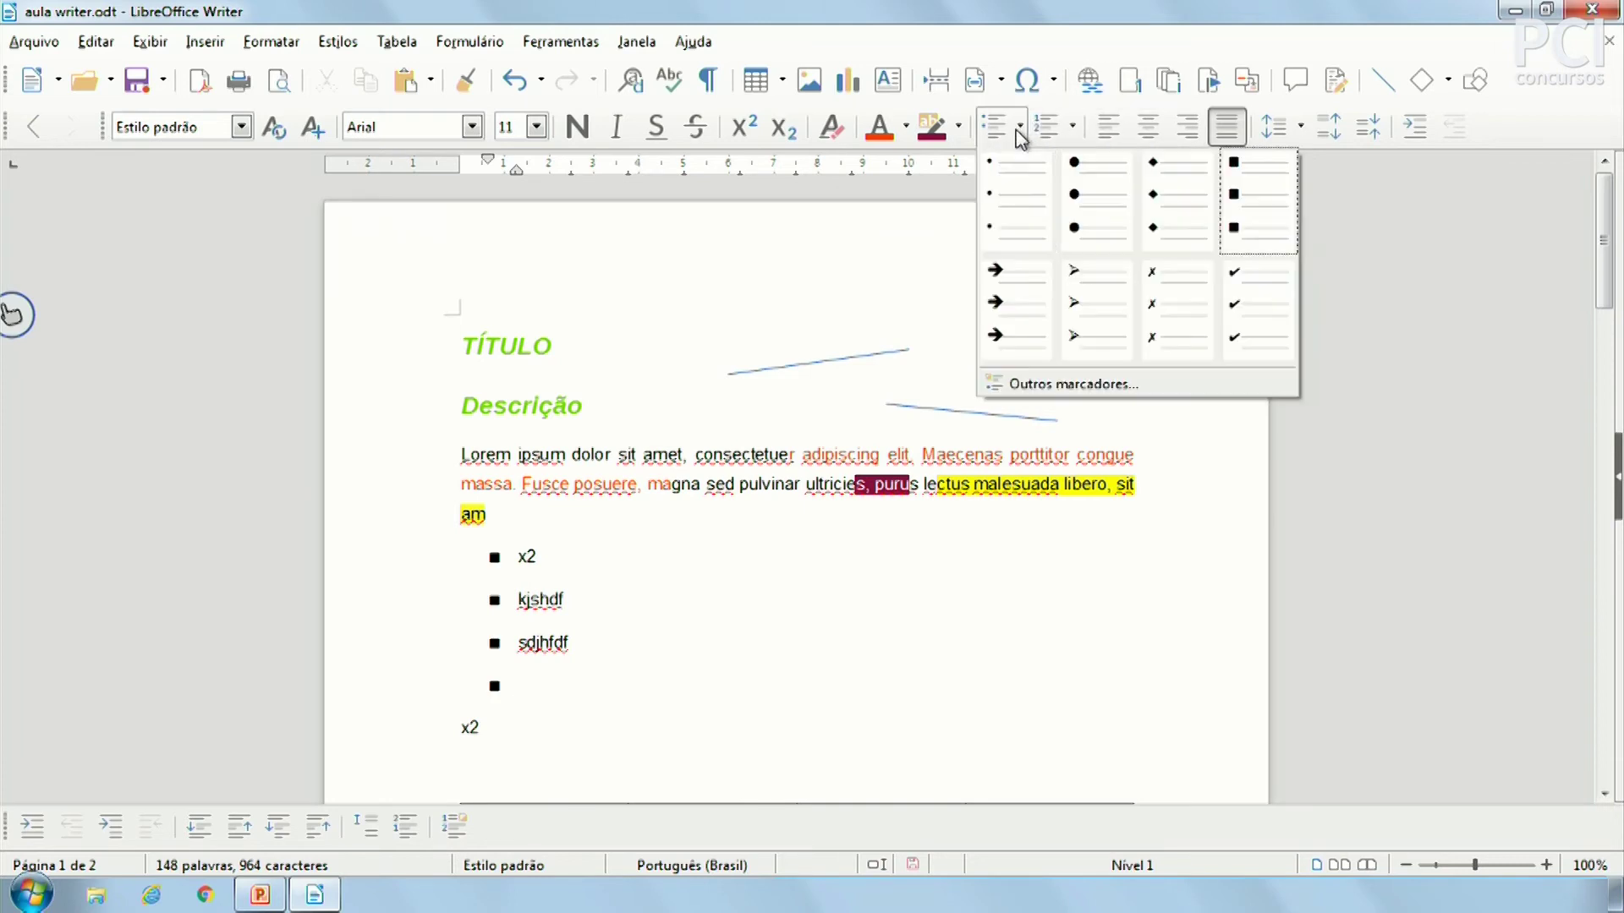
pyautogui.click(1019, 314)
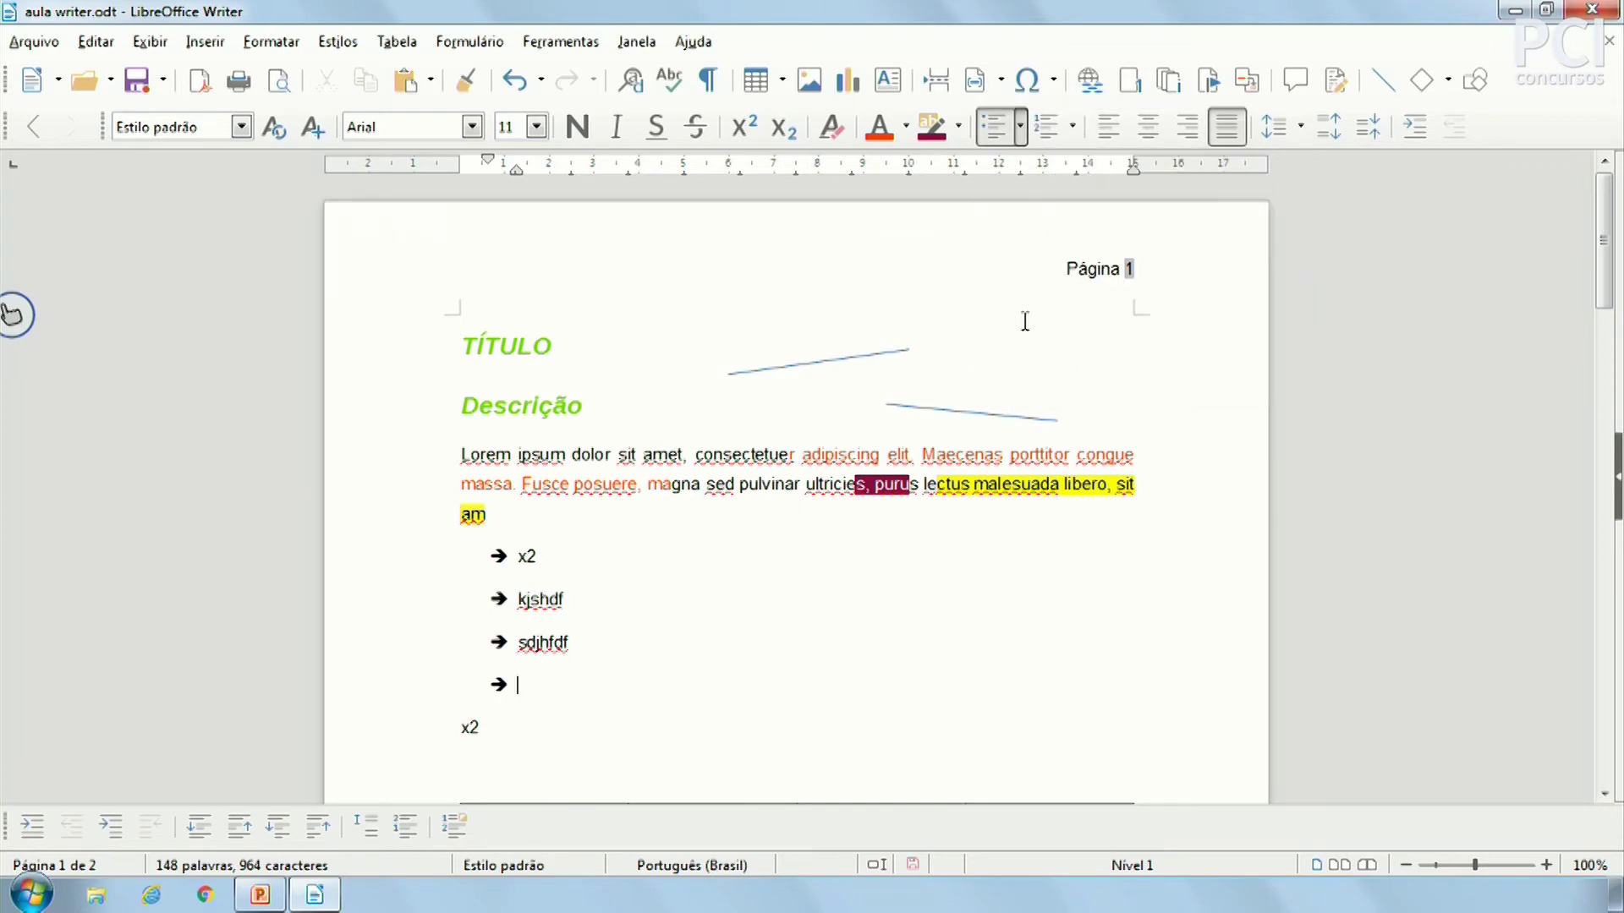
pyautogui.click(1020, 127)
pyautogui.click(1239, 298)
# Step: Convert the bulleted items together with the last x2 line into one numbered list
pyautogui.moveTo(532, 685); pyautogui.dragTo(351, 554)
pyautogui.moveTo(536, 725); pyautogui.dragTo(520, 556)
pyautogui.click(1047, 127)
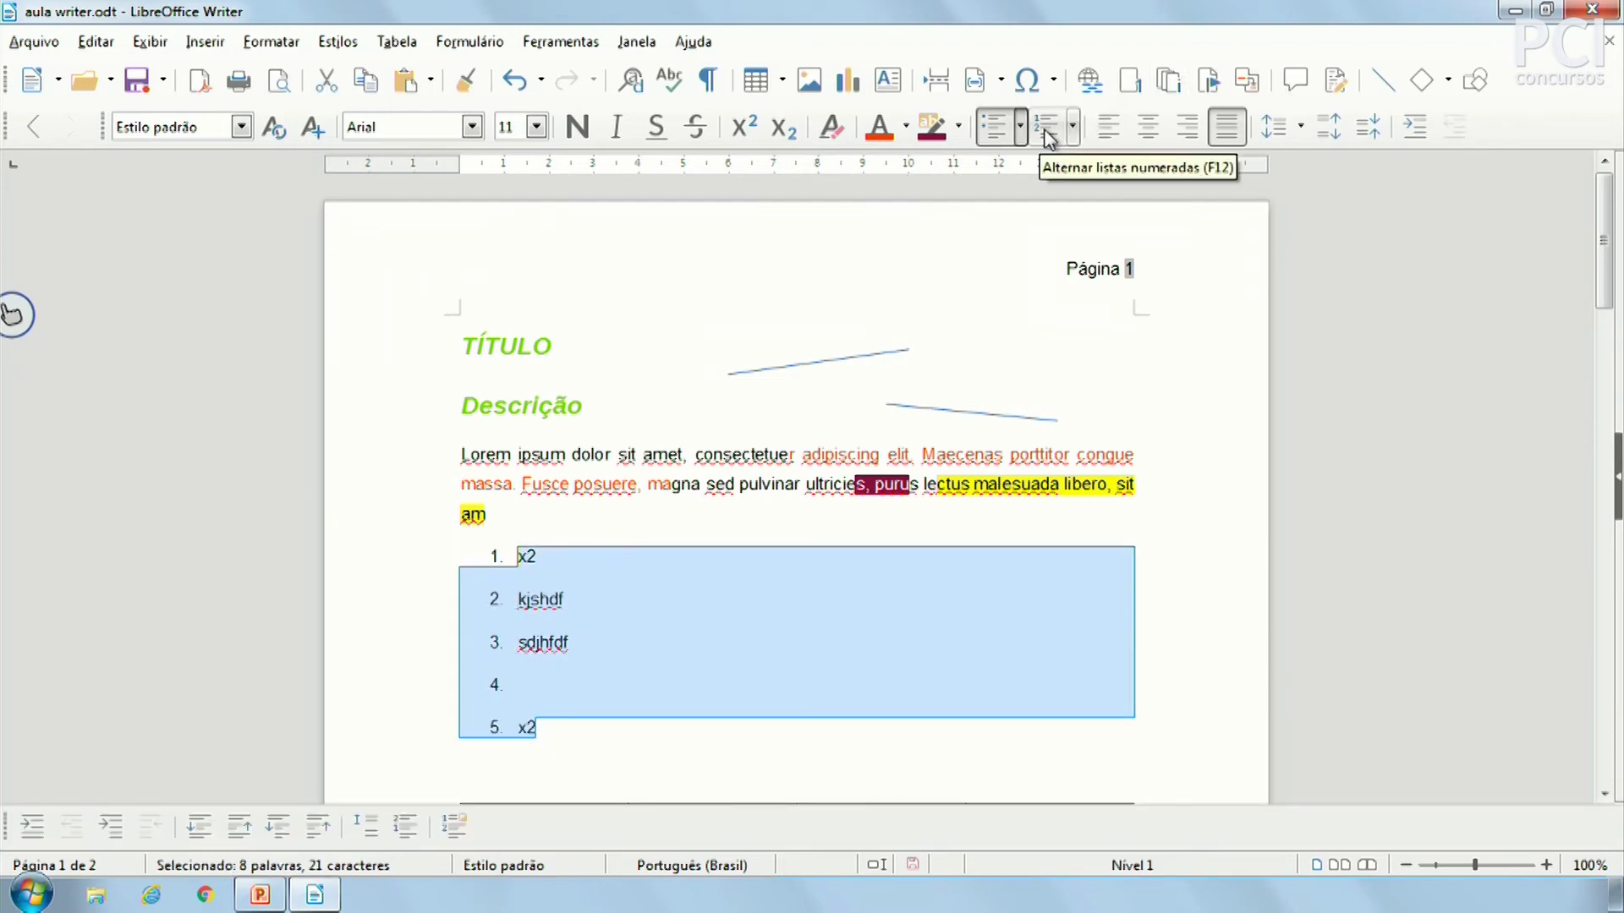
# Step: Change the numbering of the whole list to lowercase letters in the a) b) c) format
pyautogui.click(583, 746)
pyautogui.moveTo(569, 721); pyautogui.dragTo(431, 551)
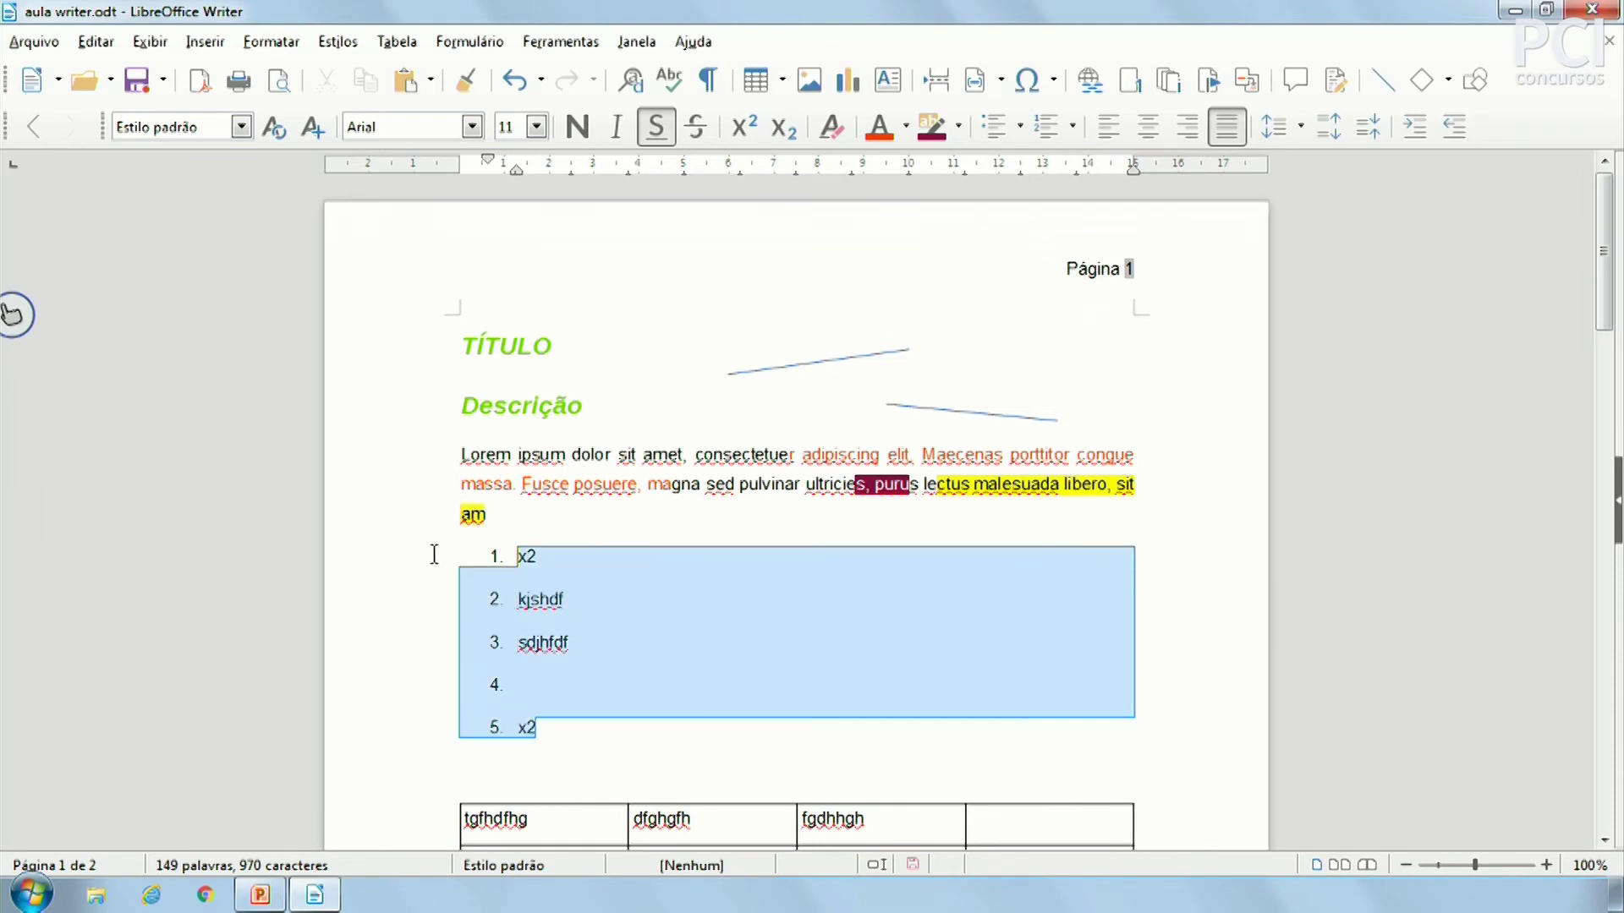
pyautogui.click(1072, 128)
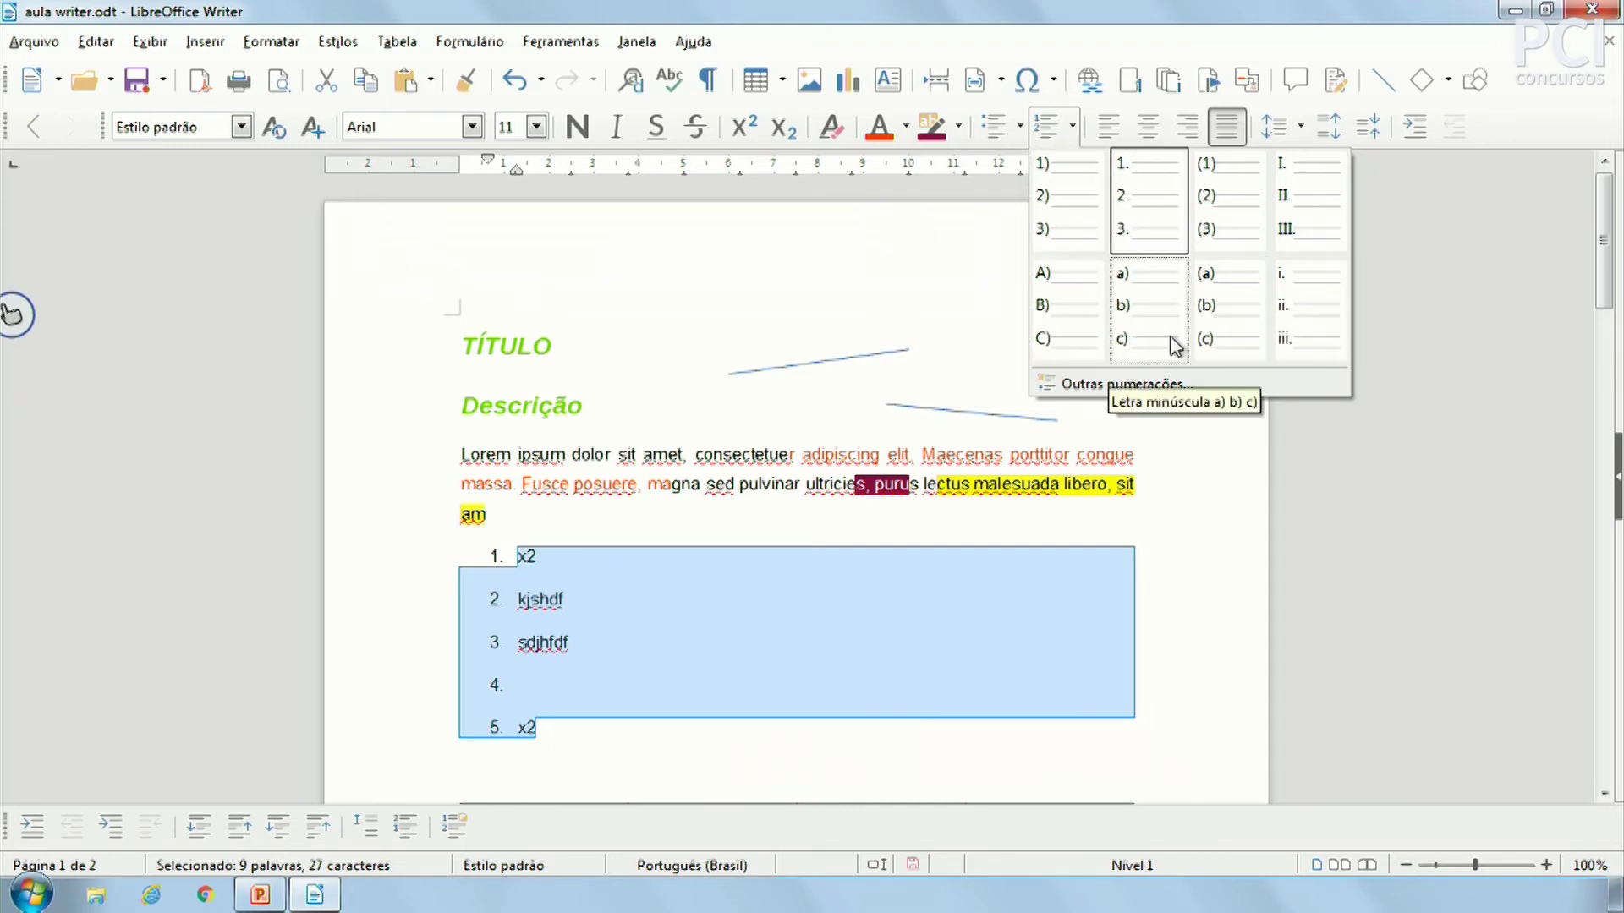
pyautogui.click(1146, 327)
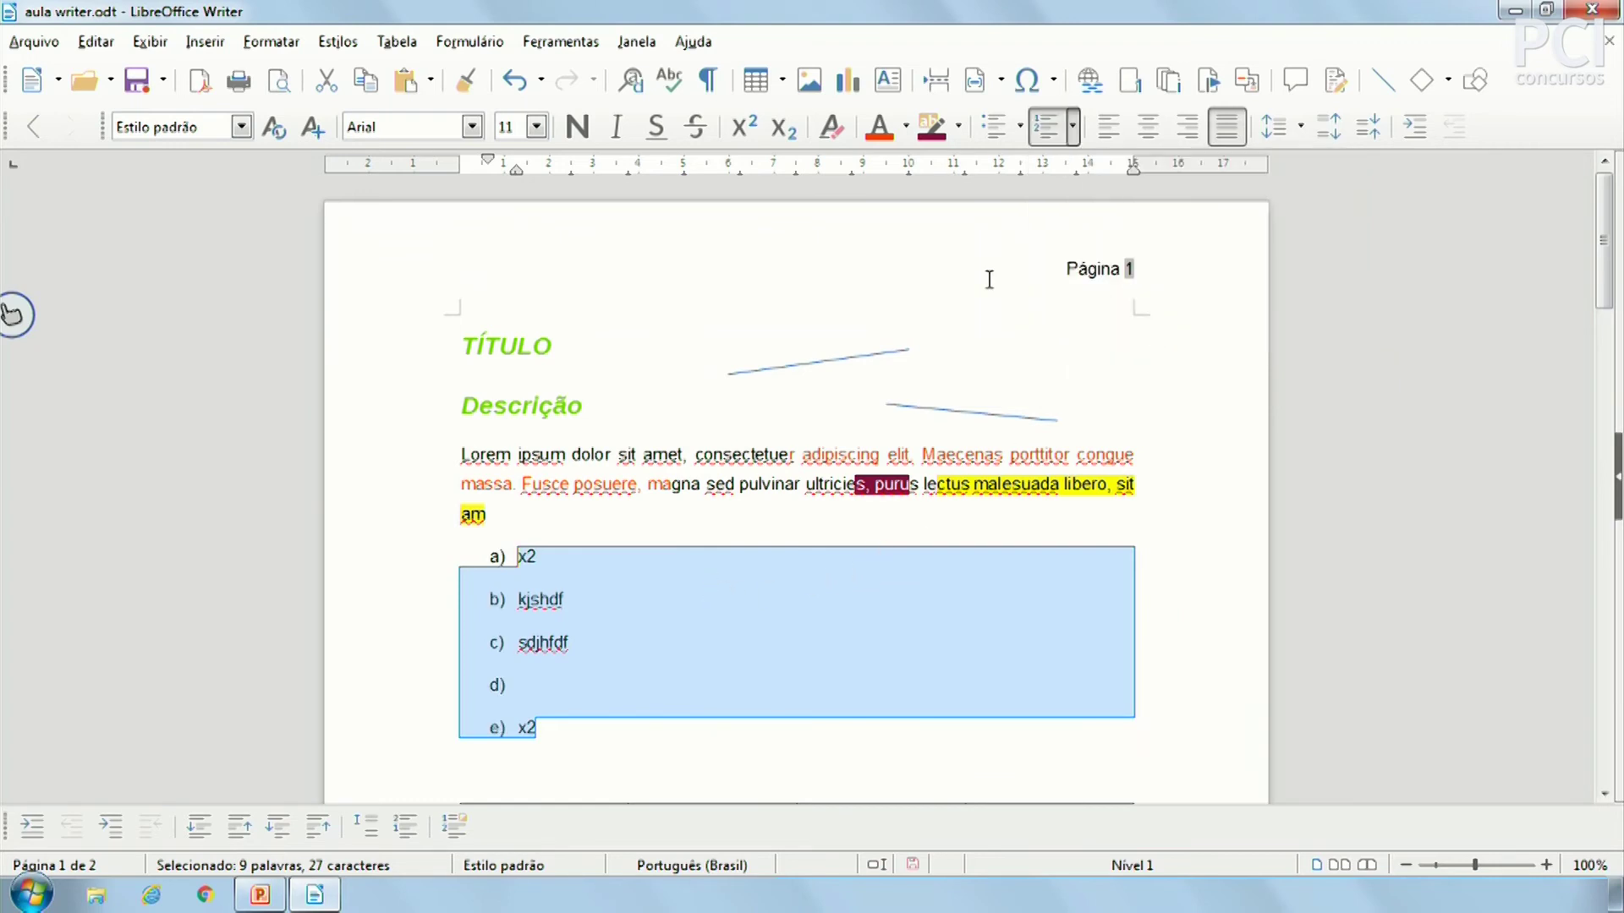
pyautogui.click(1072, 129)
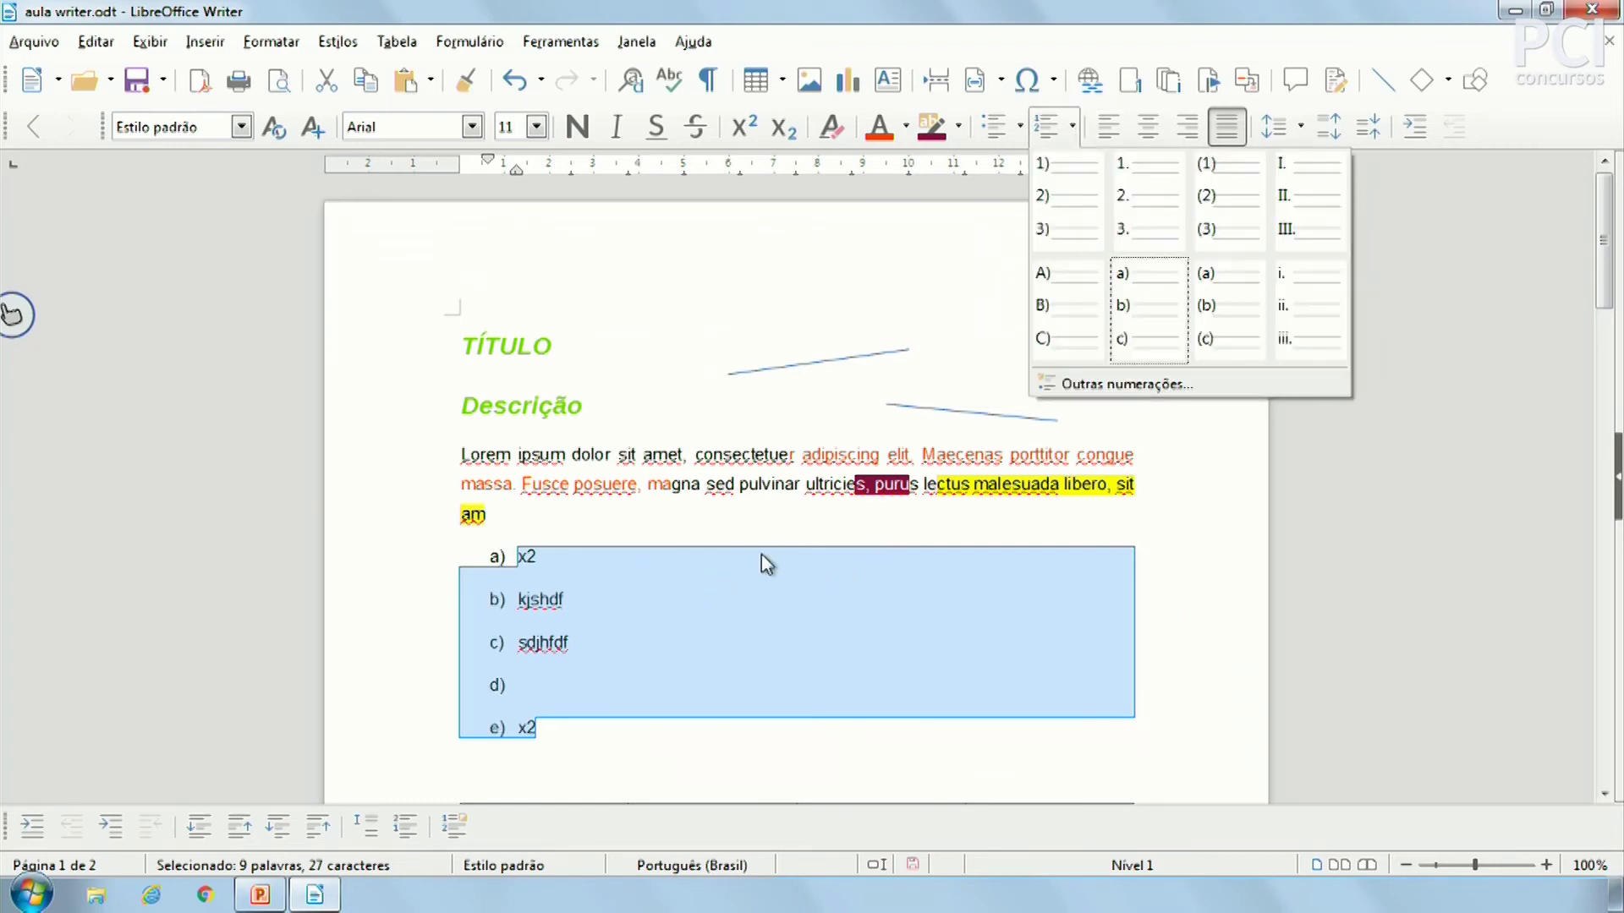
pyautogui.click(822, 473)
pyautogui.click(636, 473)
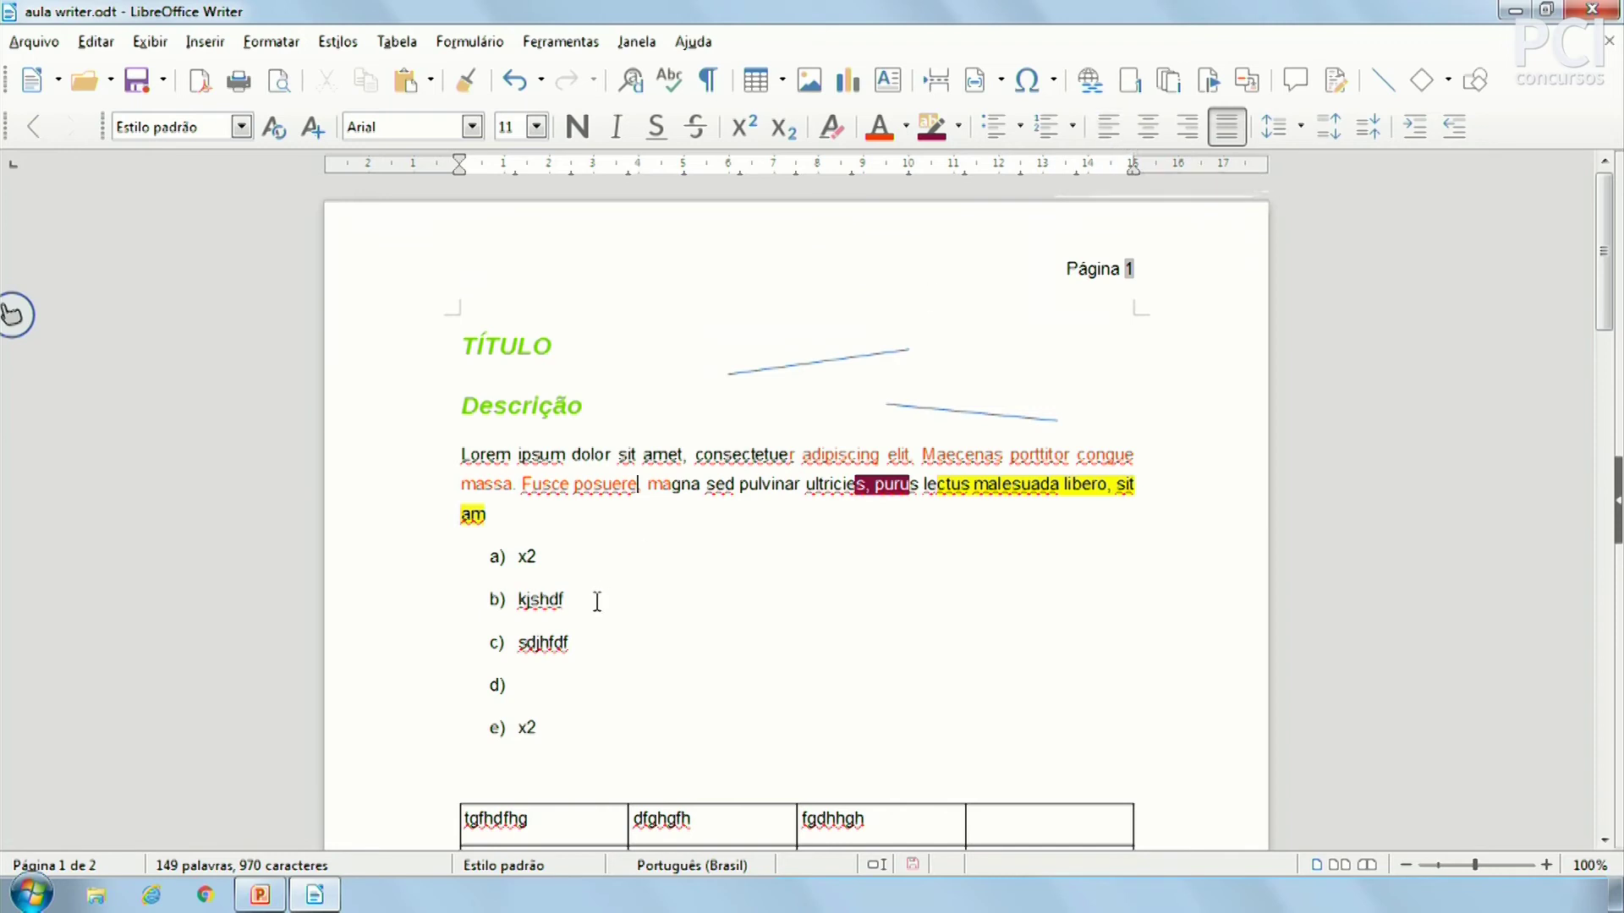
# Step: Apply left, centre and finally right alignment to the whole lettered list
pyautogui.moveTo(512, 559); pyautogui.dragTo(620, 728)
pyautogui.scroll(-2, 668, 672)
pyautogui.scroll(-1, 669, 664)
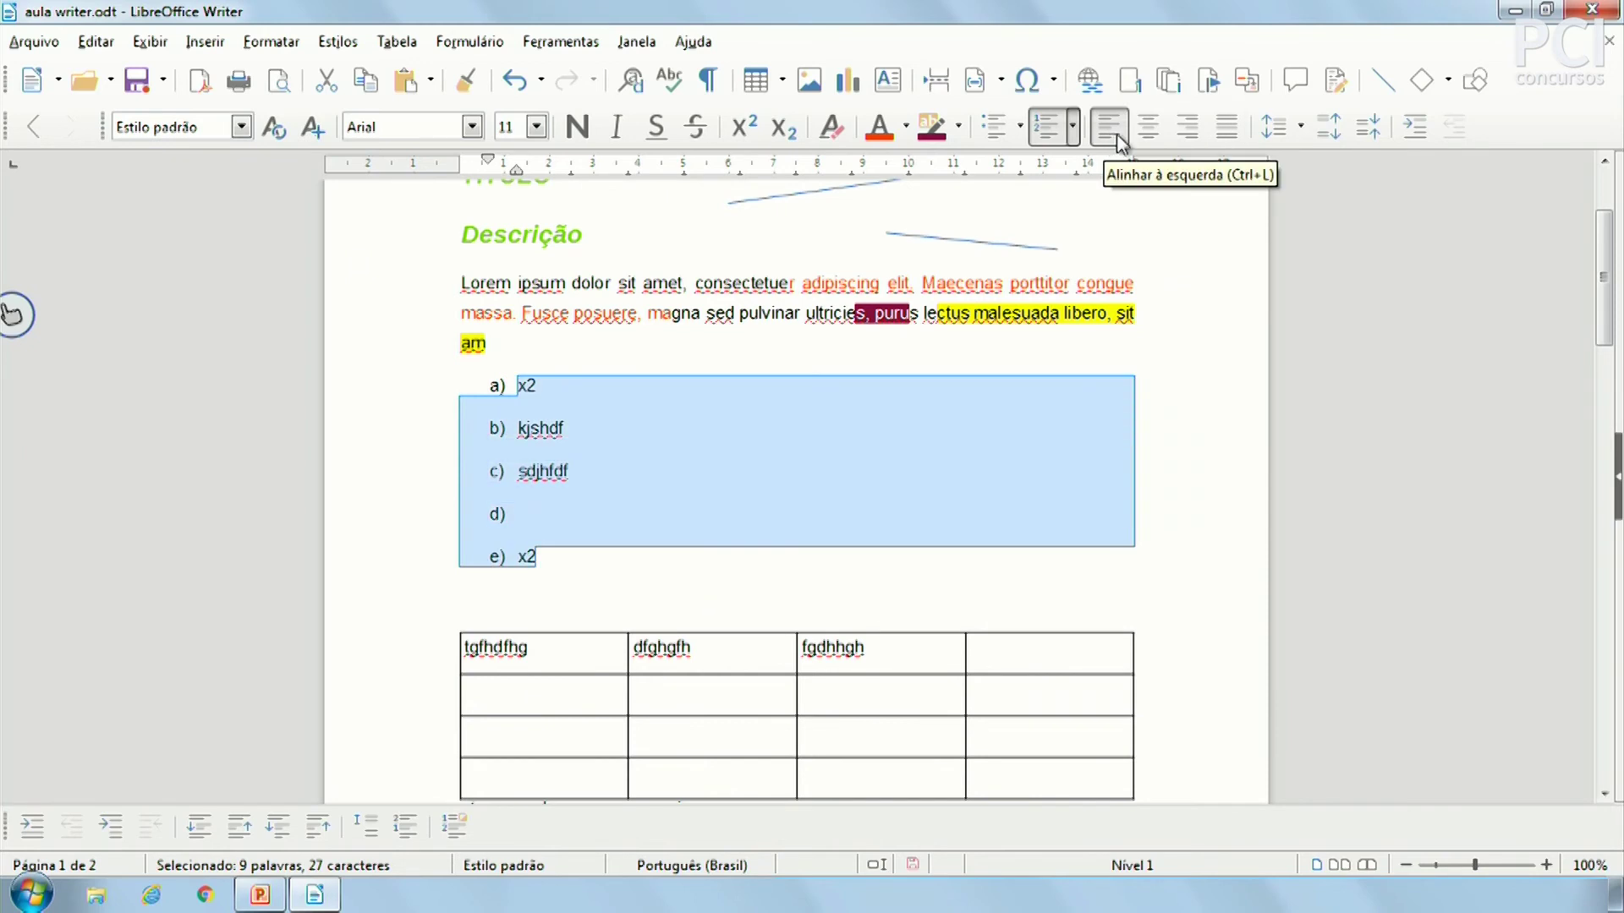
pyautogui.click(1146, 131)
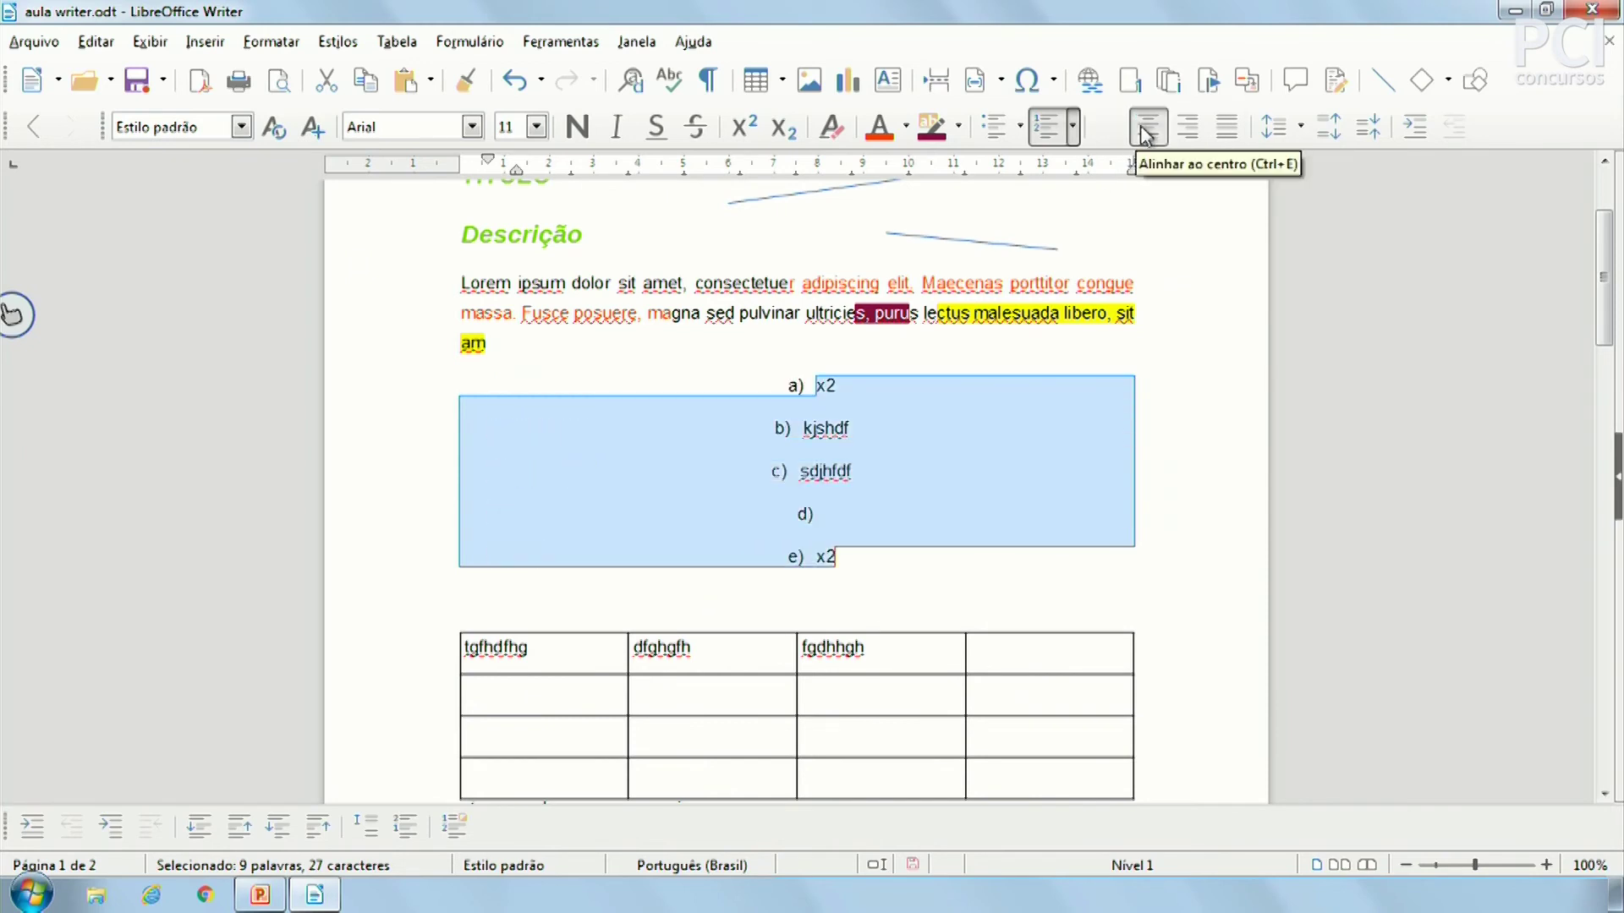
pyautogui.click(1188, 131)
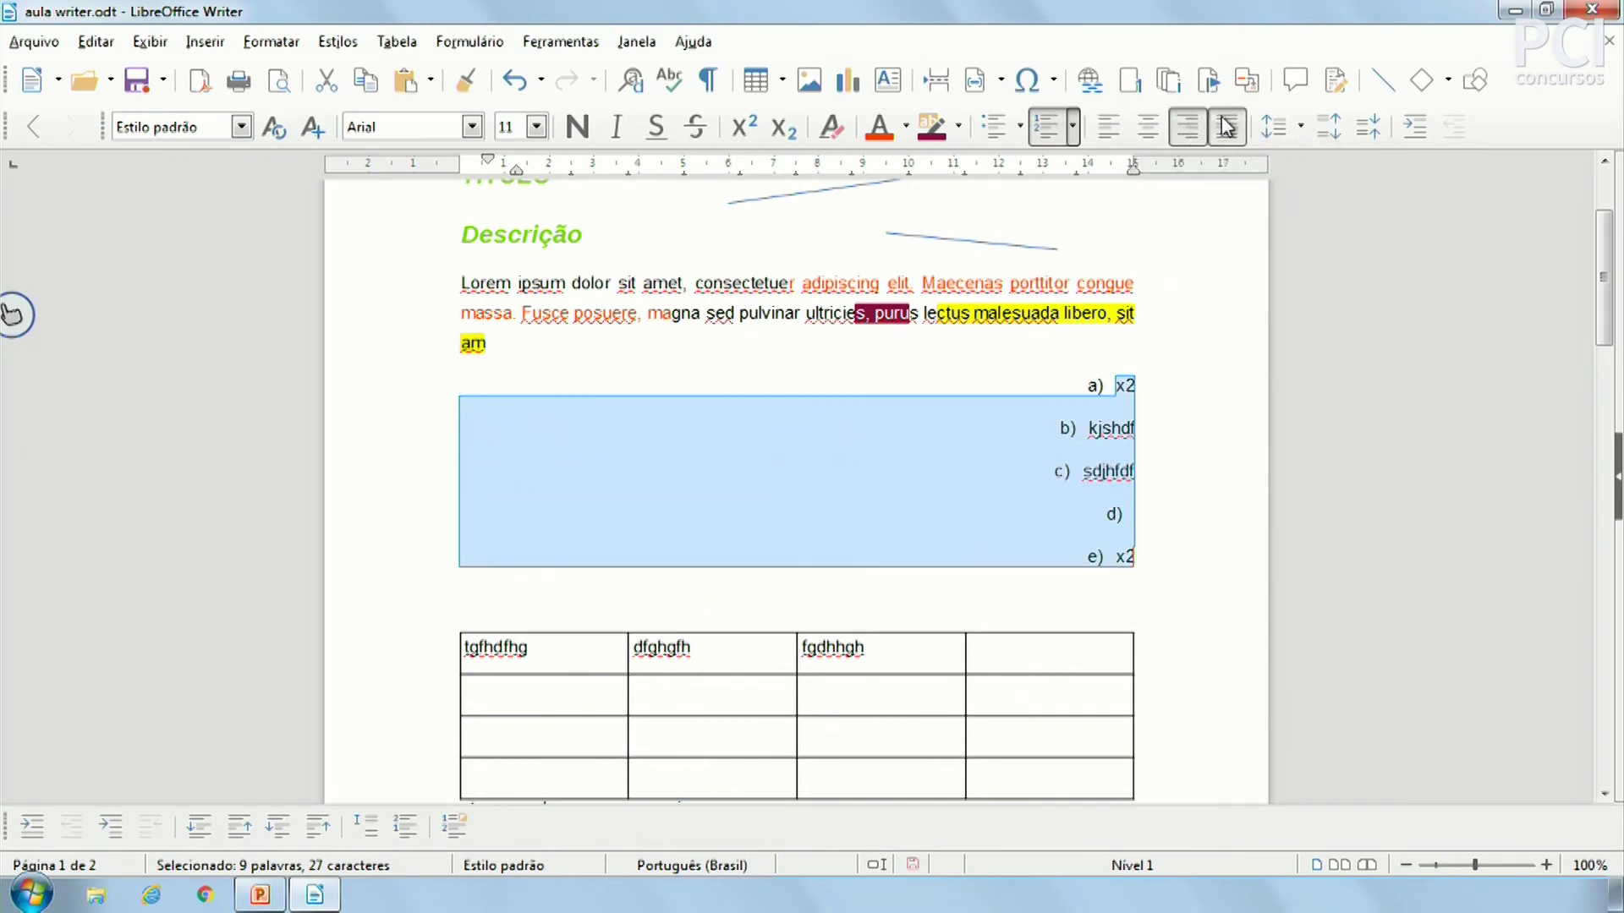
# Step: Justify the whole lettered list
pyautogui.click(1226, 127)
pyautogui.click(802, 332)
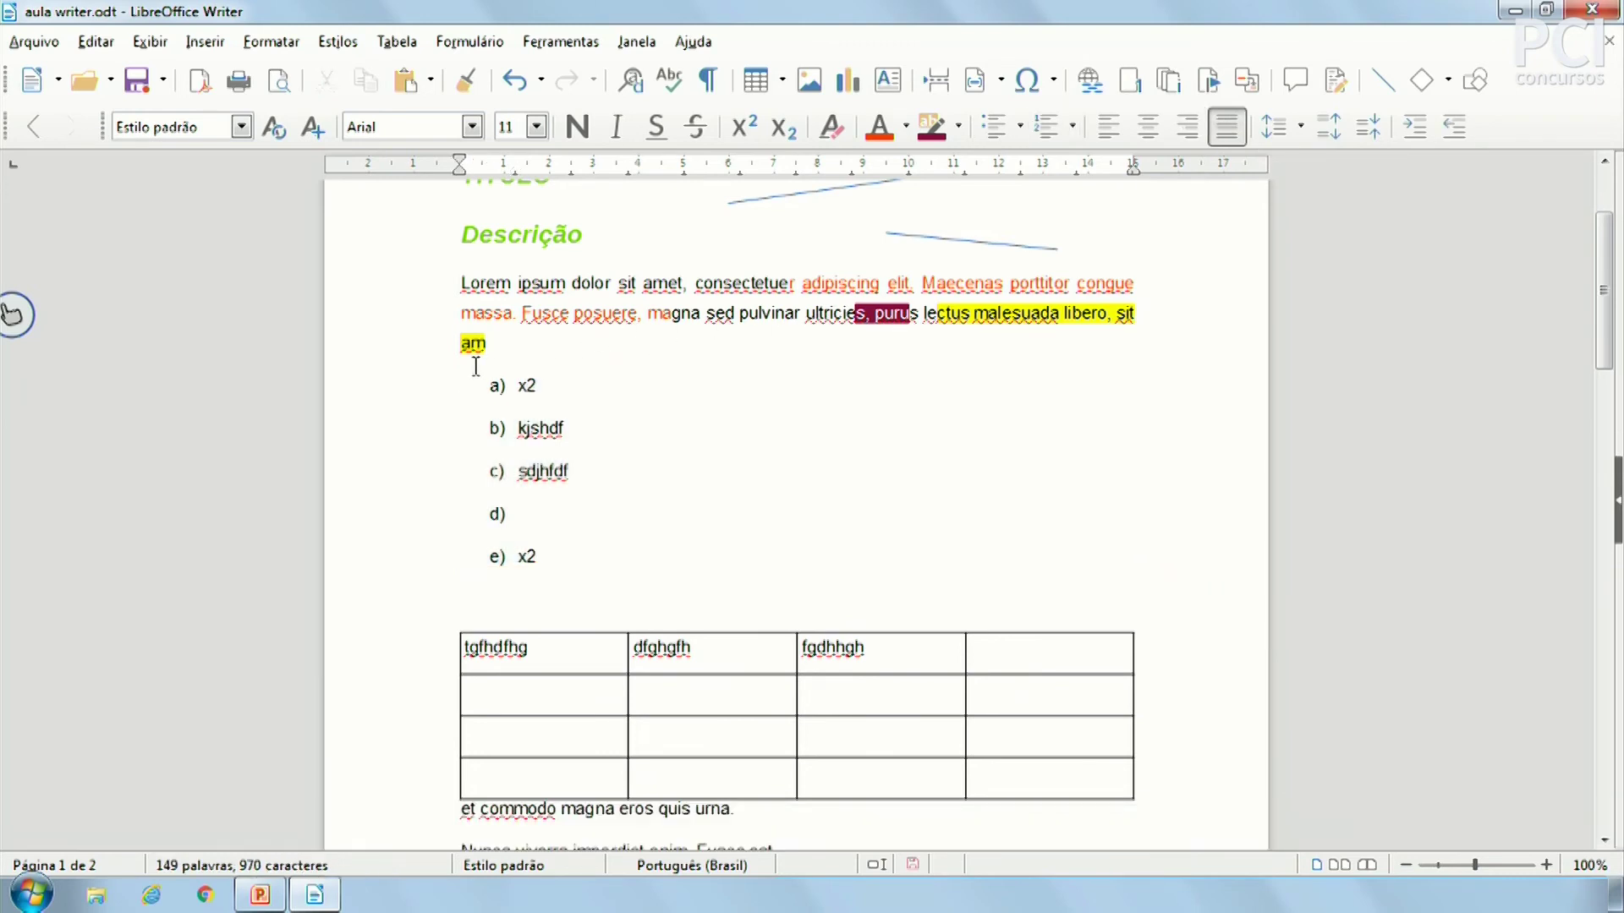
pyautogui.moveTo(514, 336); pyautogui.dragTo(444, 281)
pyautogui.click(1226, 341)
# Step: Left-align the Lorem ipsum paragraph under the Descrição heading and check its uneven right edge
pyautogui.moveTo(450, 293); pyautogui.dragTo(446, 279)
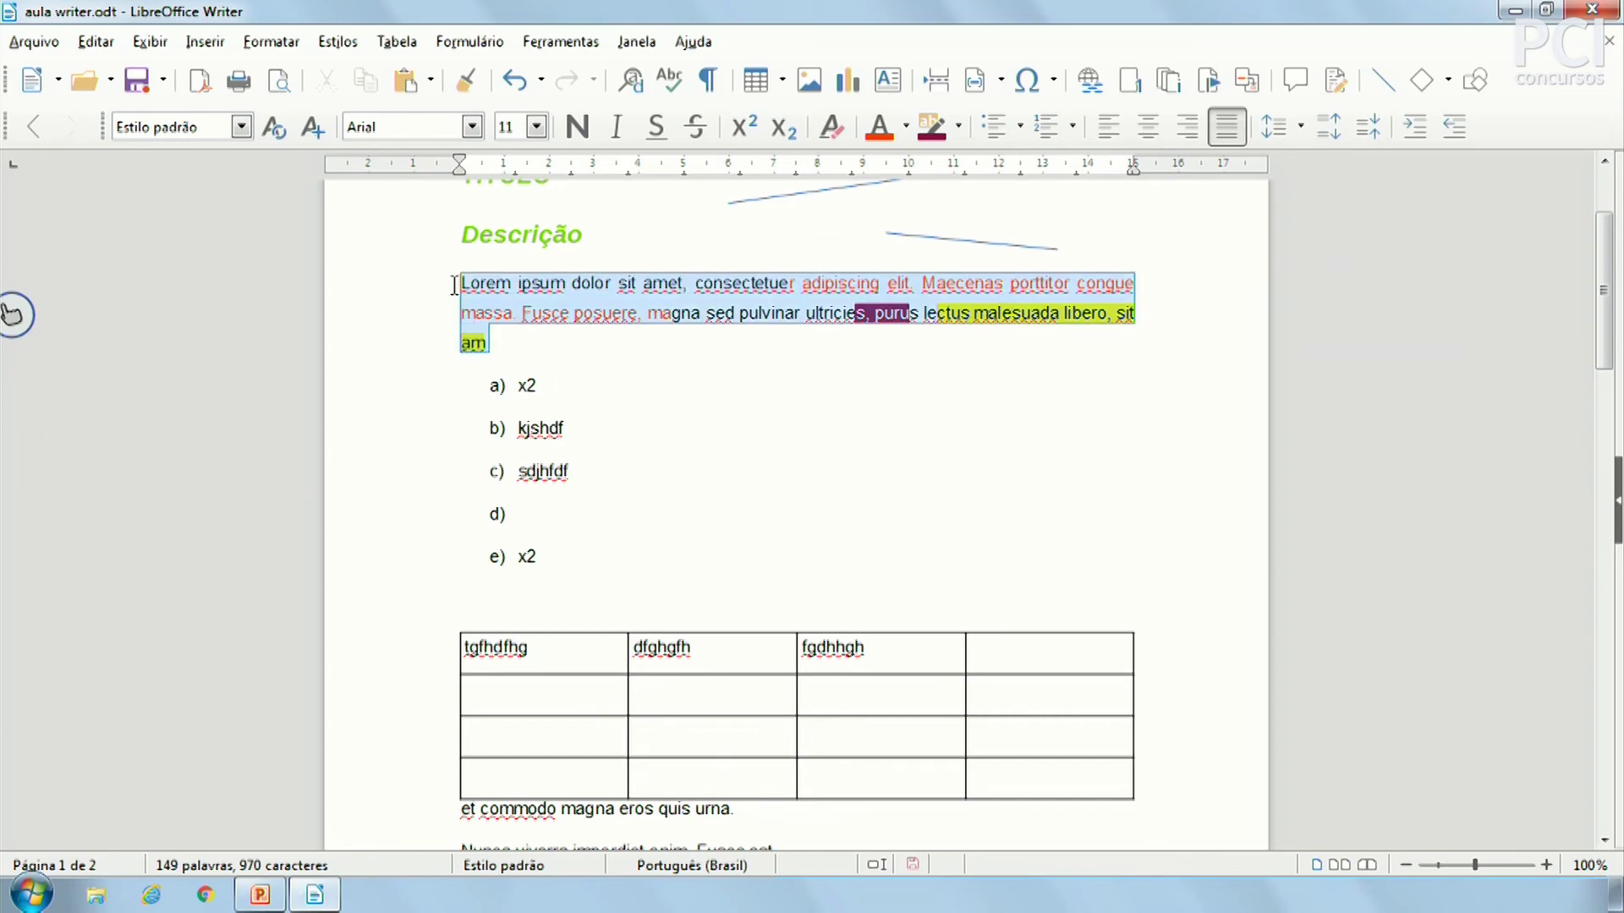
pyautogui.click(1108, 127)
pyautogui.click(1117, 282)
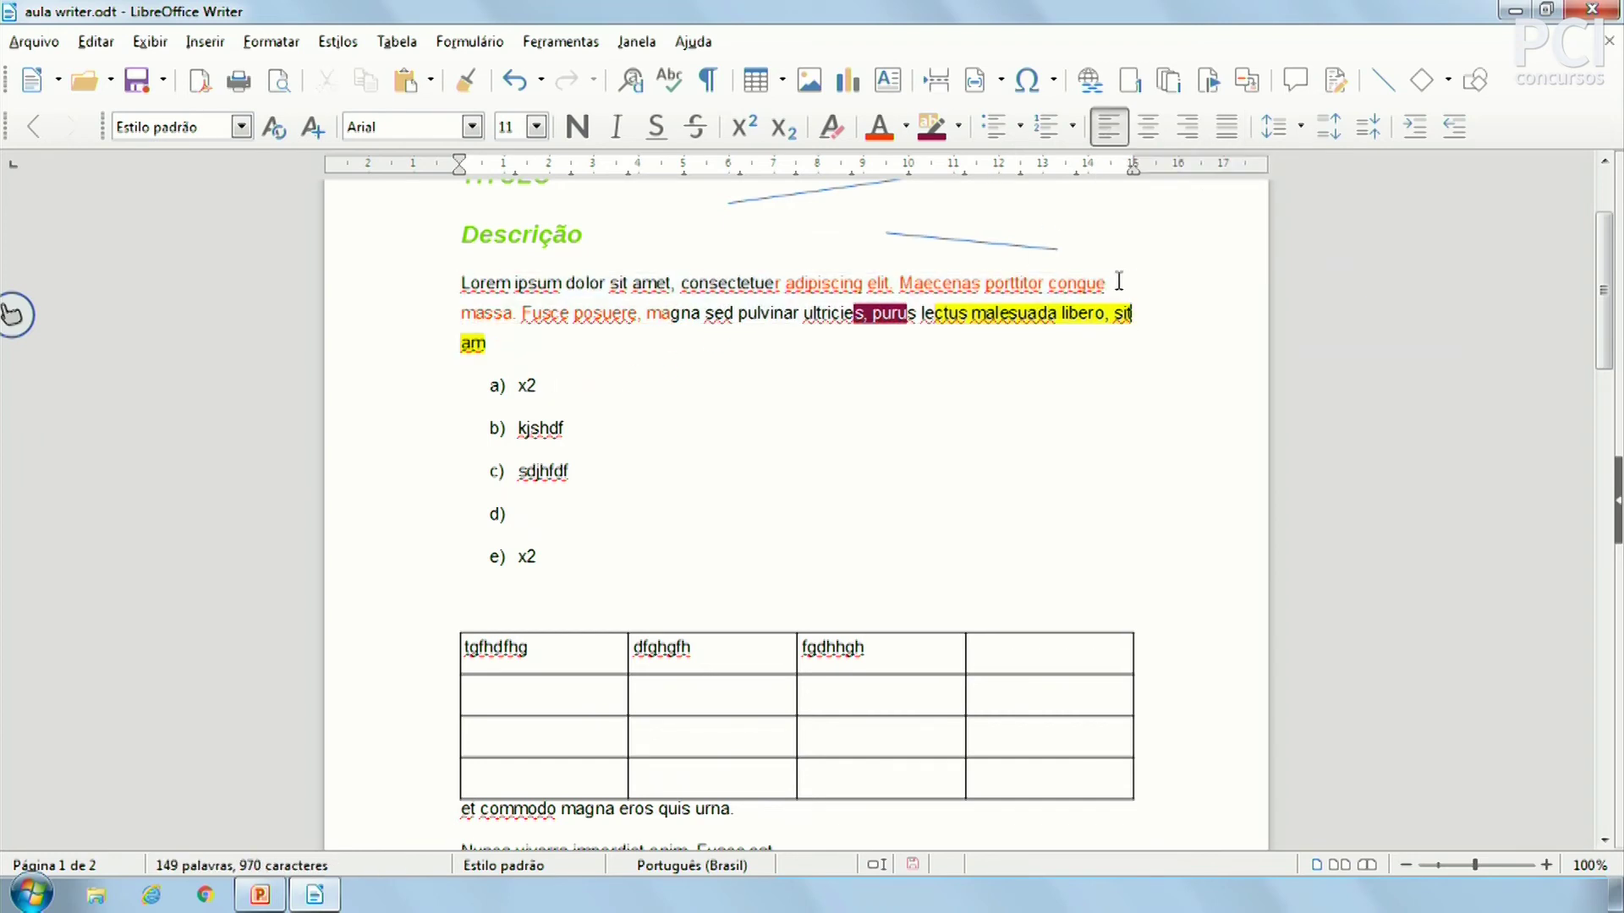
pyautogui.moveTo(1111, 283); pyautogui.dragTo(1148, 283)
pyautogui.click(594, 387)
# Step: Justify the Lorem ipsum paragraph above the lettered list
pyautogui.moveTo(490, 342); pyautogui.dragTo(461, 281)
pyautogui.click(1223, 129)
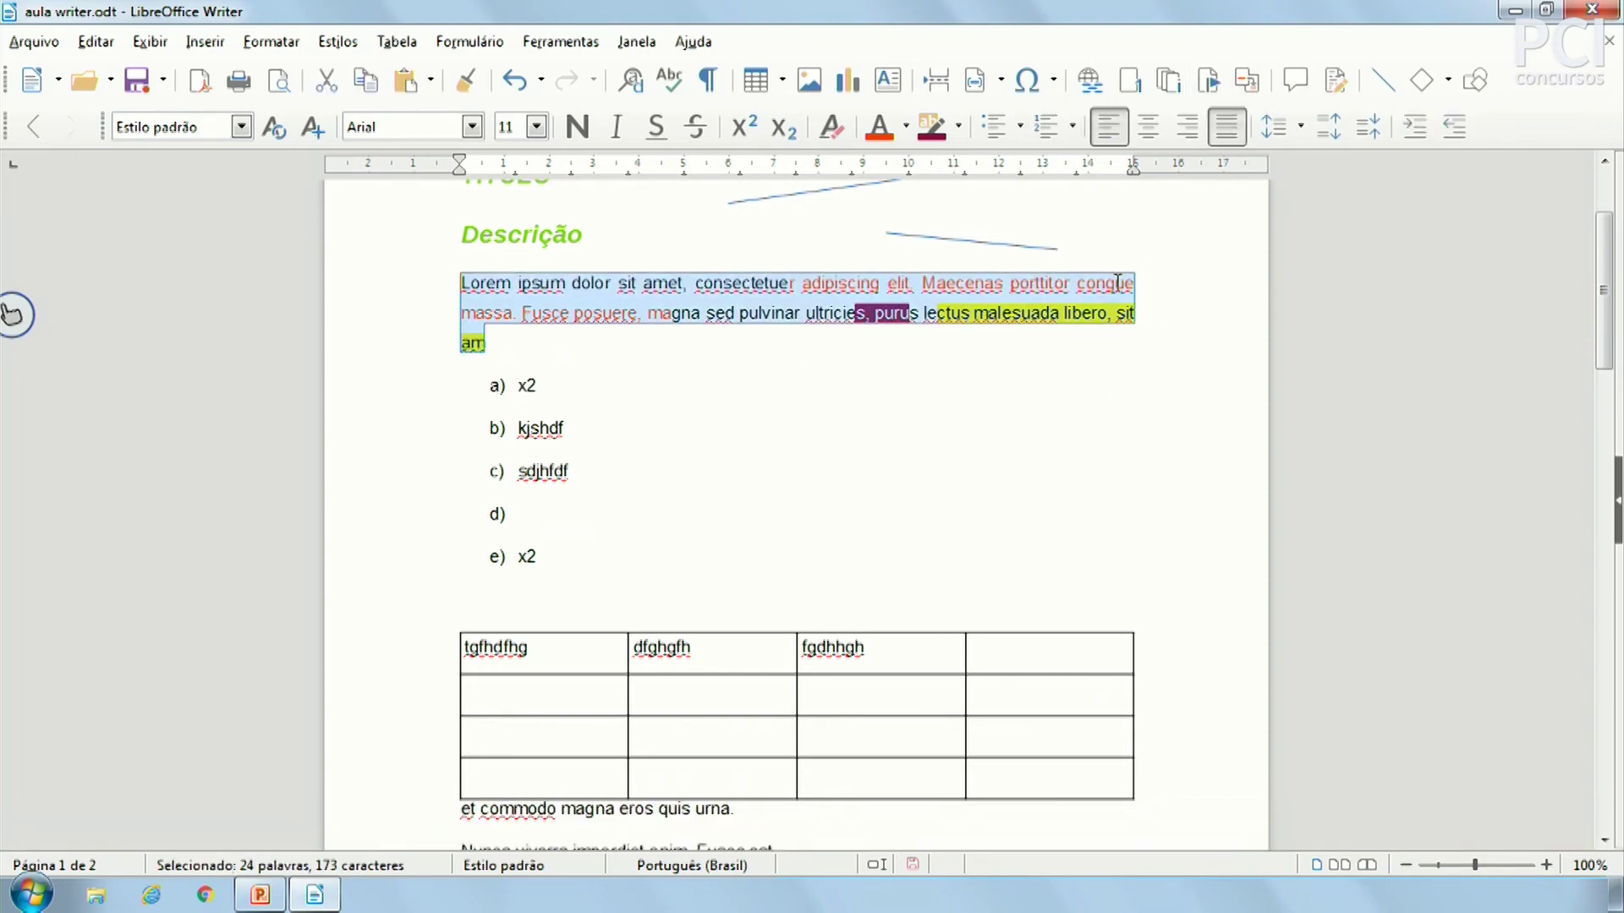
pyautogui.click(1111, 313)
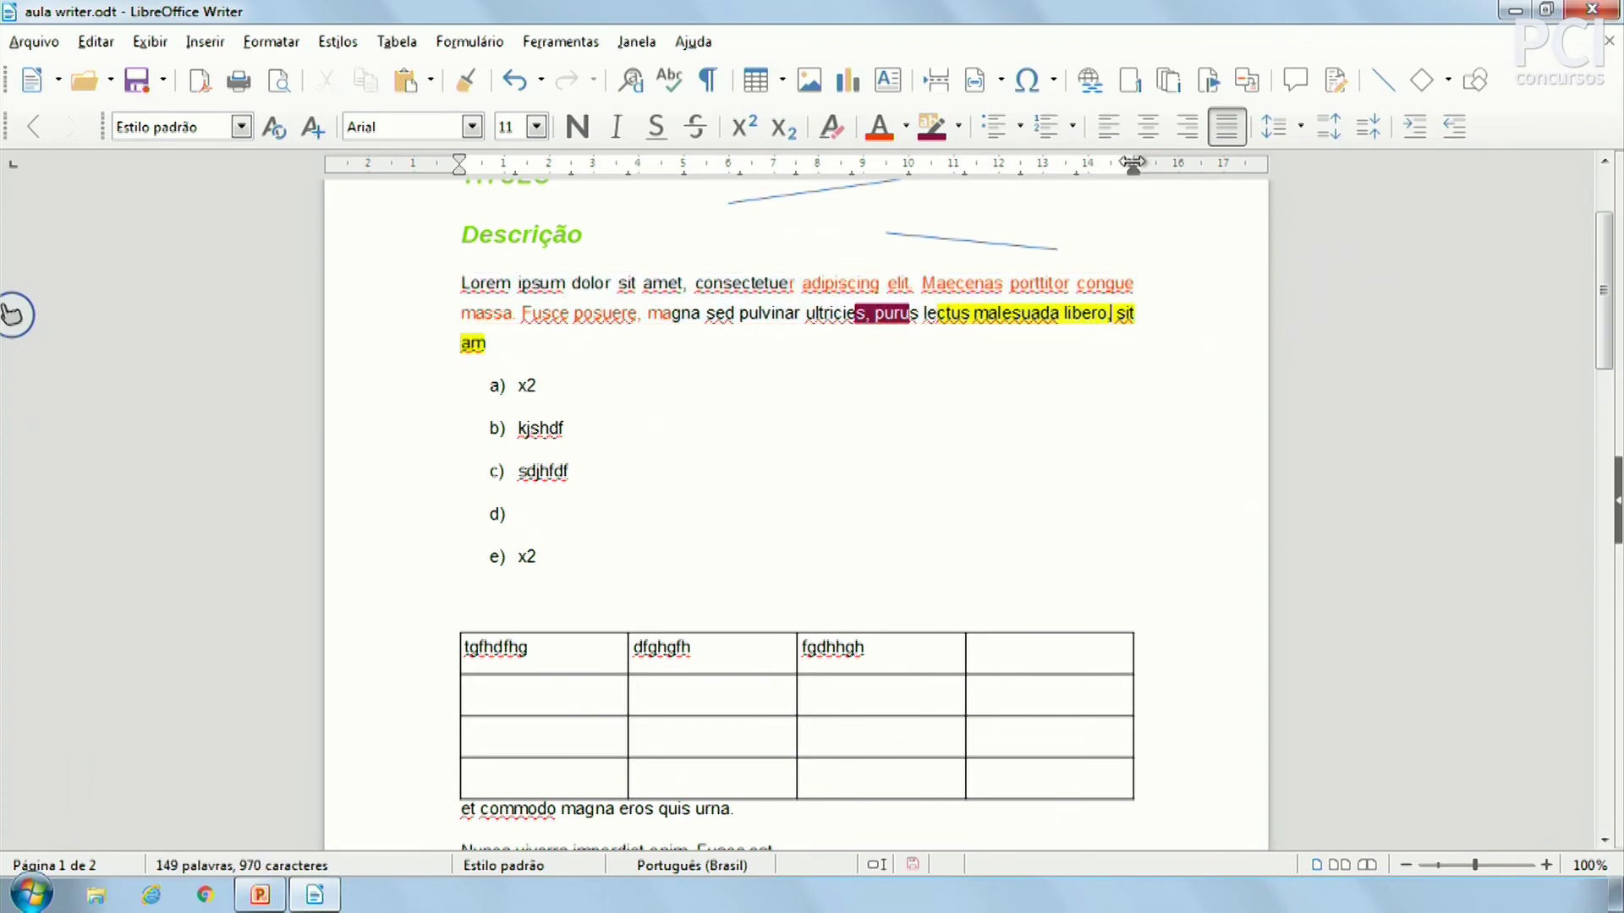
# Step: Move the page's right margin slightly outward on the ruler to widen the text area
pyautogui.moveTo(1132, 155); pyautogui.dragTo(1138, 349)
pyautogui.moveTo(1141, 275); pyautogui.dragTo(1080, 446)
pyautogui.click(1082, 453)
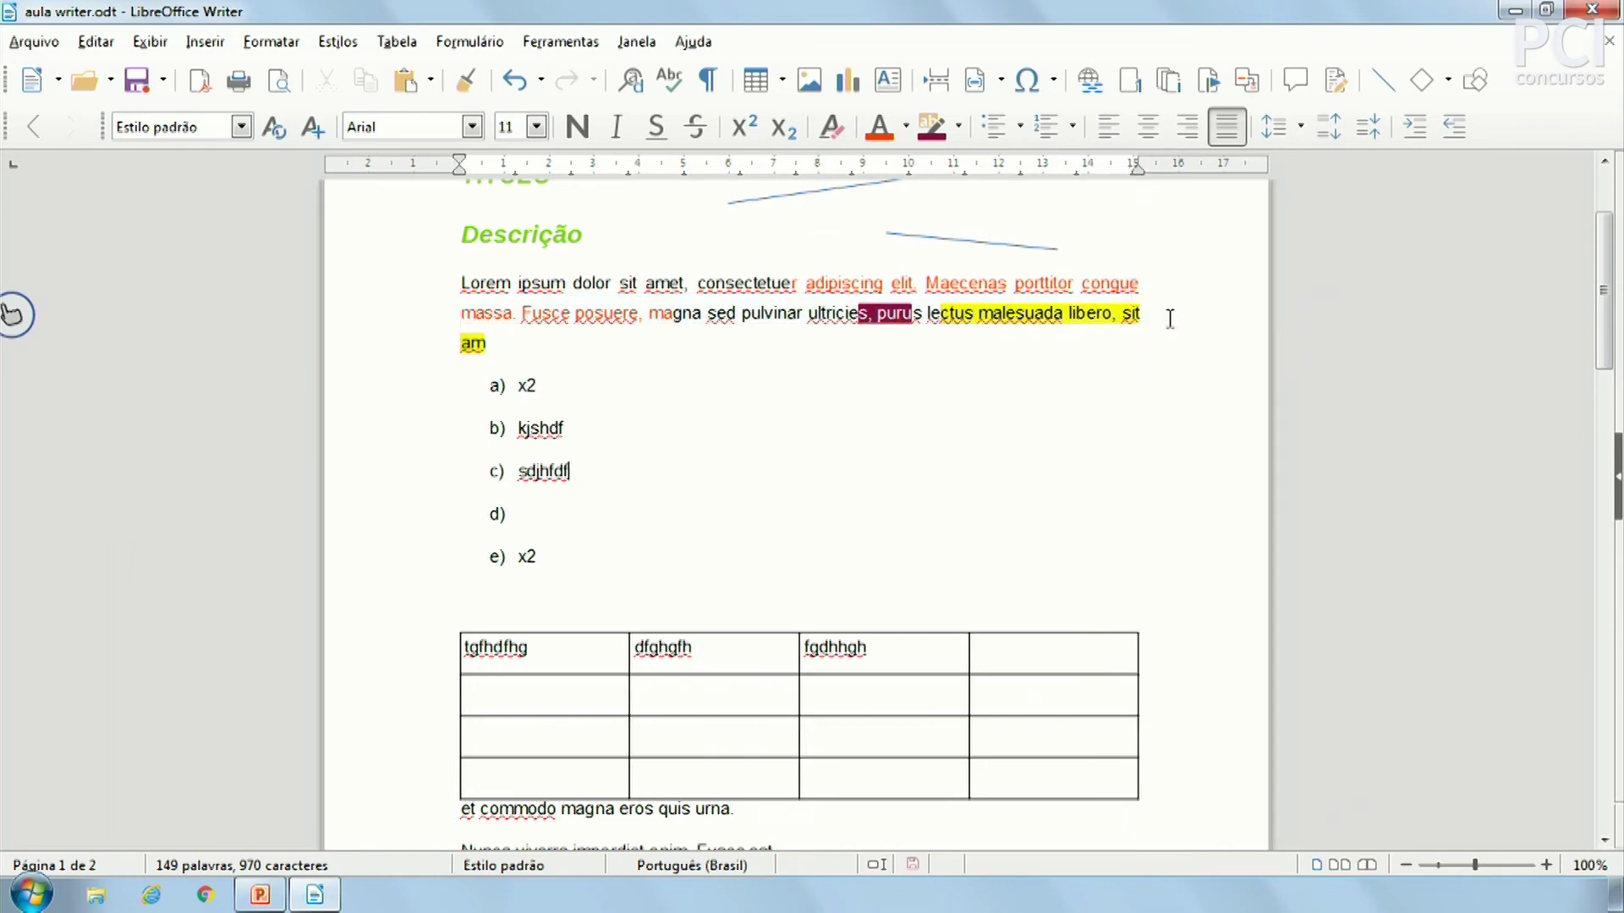
# Step: Apply 1.5 line spacing to list item c)
pyautogui.click(1297, 128)
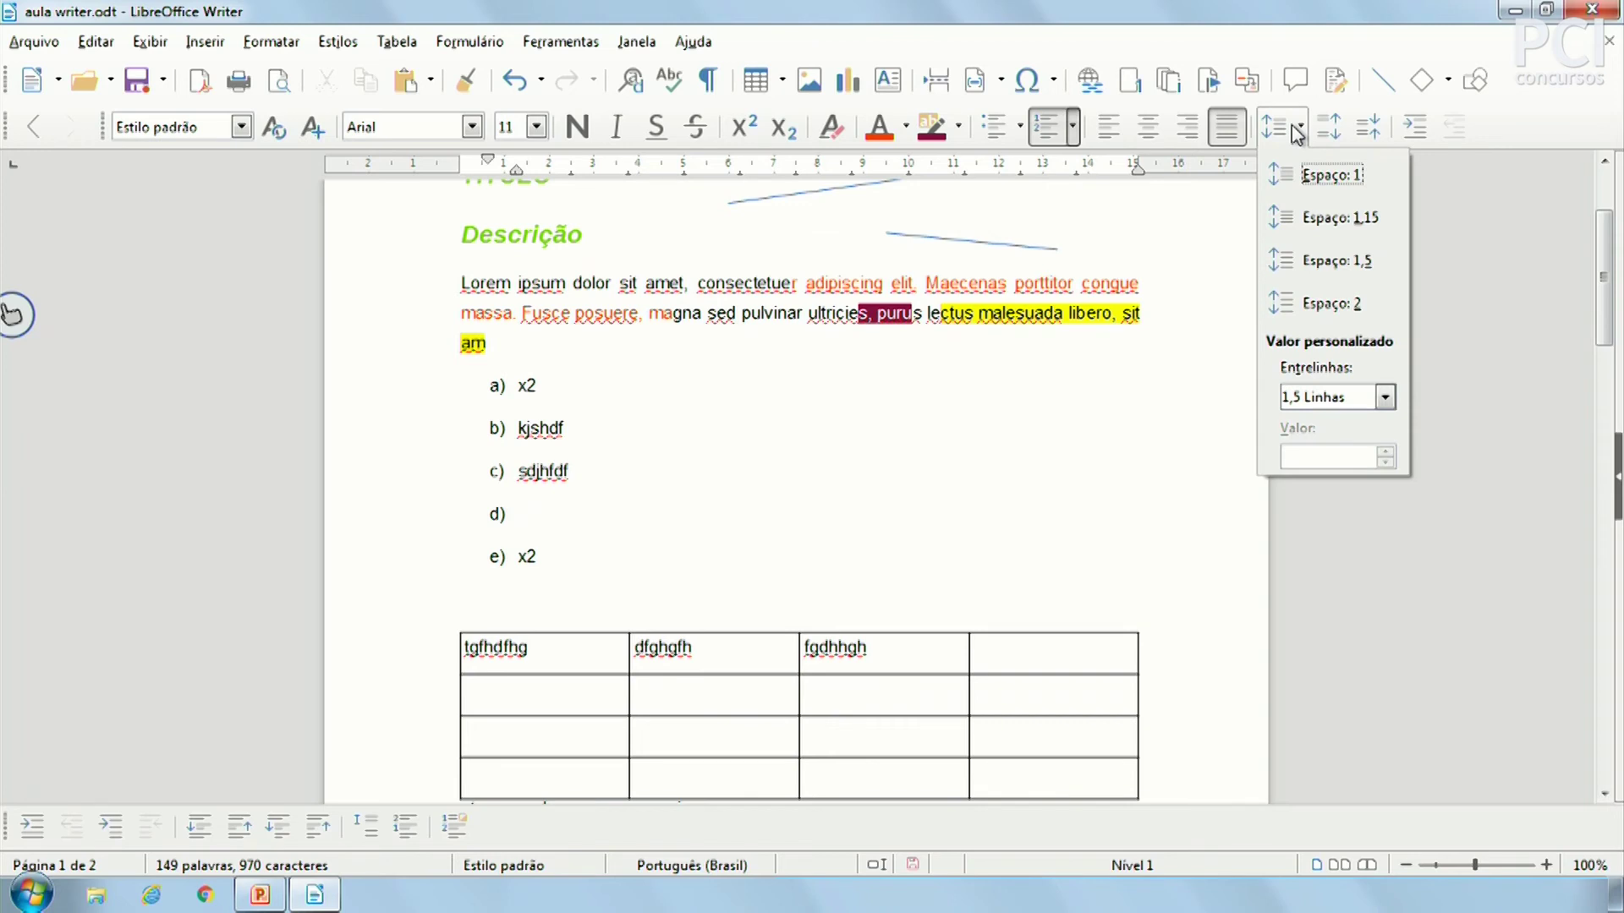
pyautogui.click(1337, 260)
pyautogui.click(950, 313)
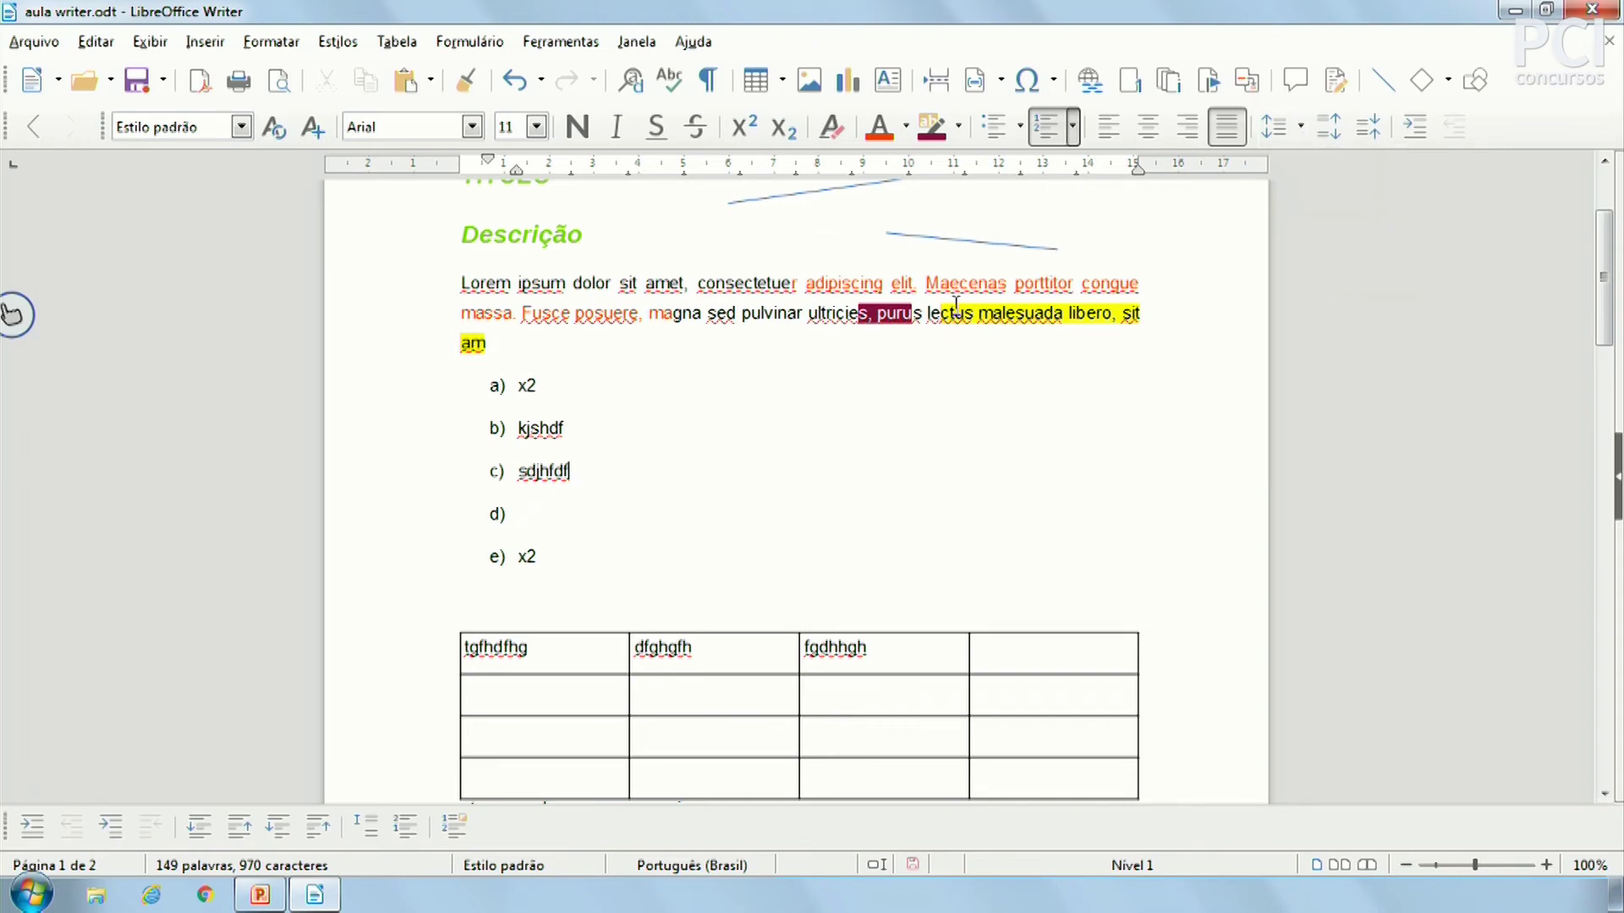
# Step: Set the line spacing of the Lorem ipsum paragraph under Descrição to 1.5 and finally to single
pyautogui.moveTo(489, 343); pyautogui.dragTo(417, 279)
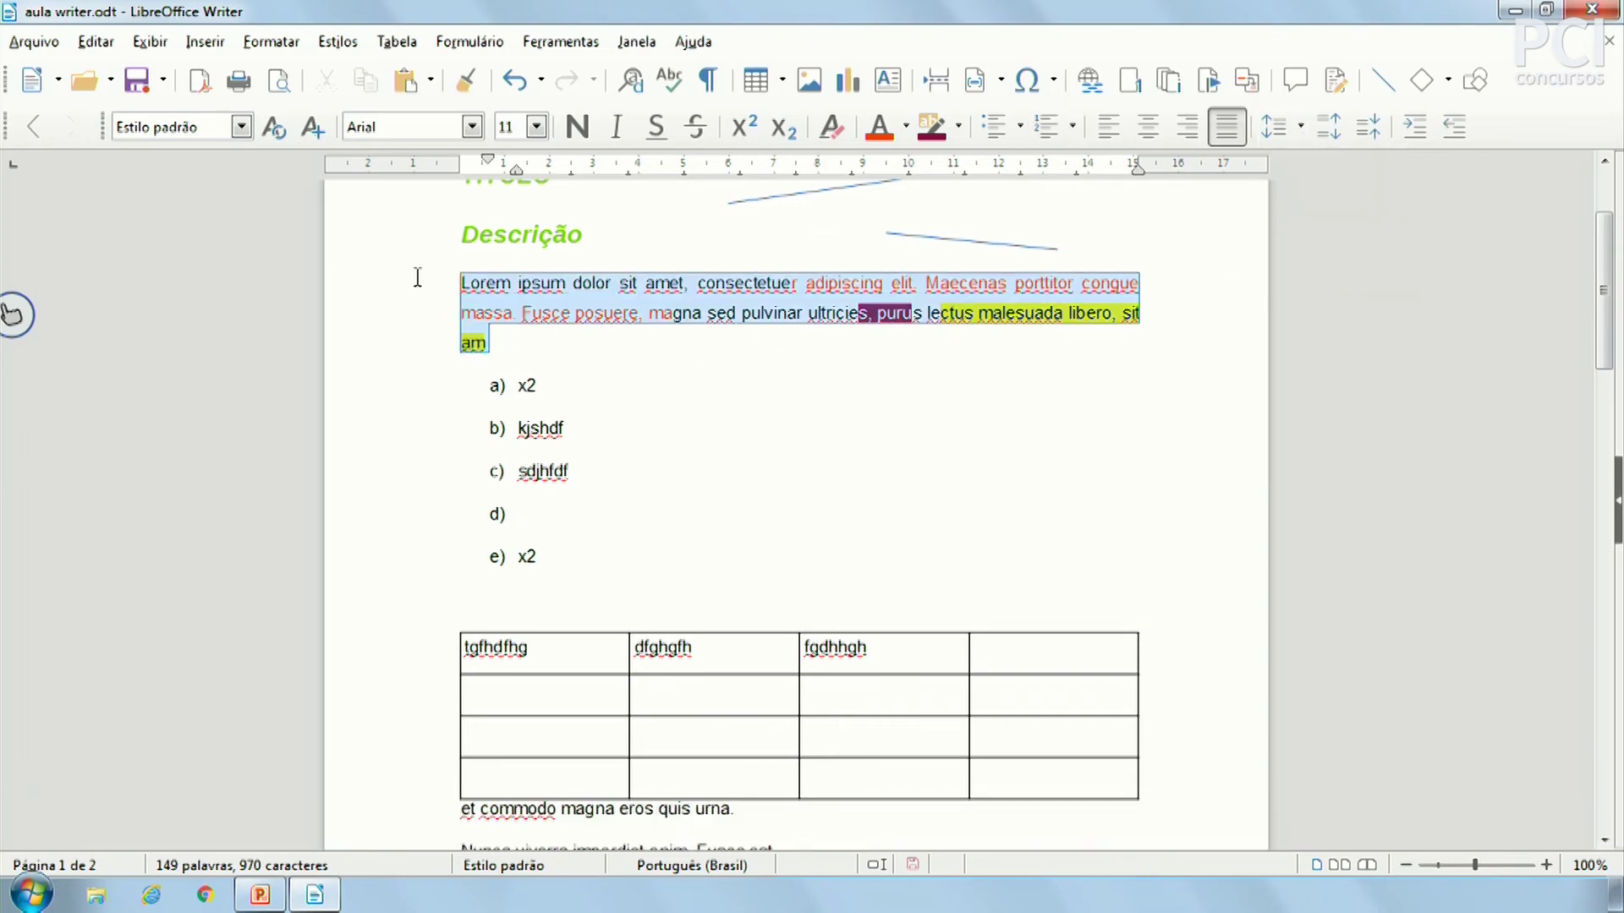
pyautogui.scroll(3, 1121, 271)
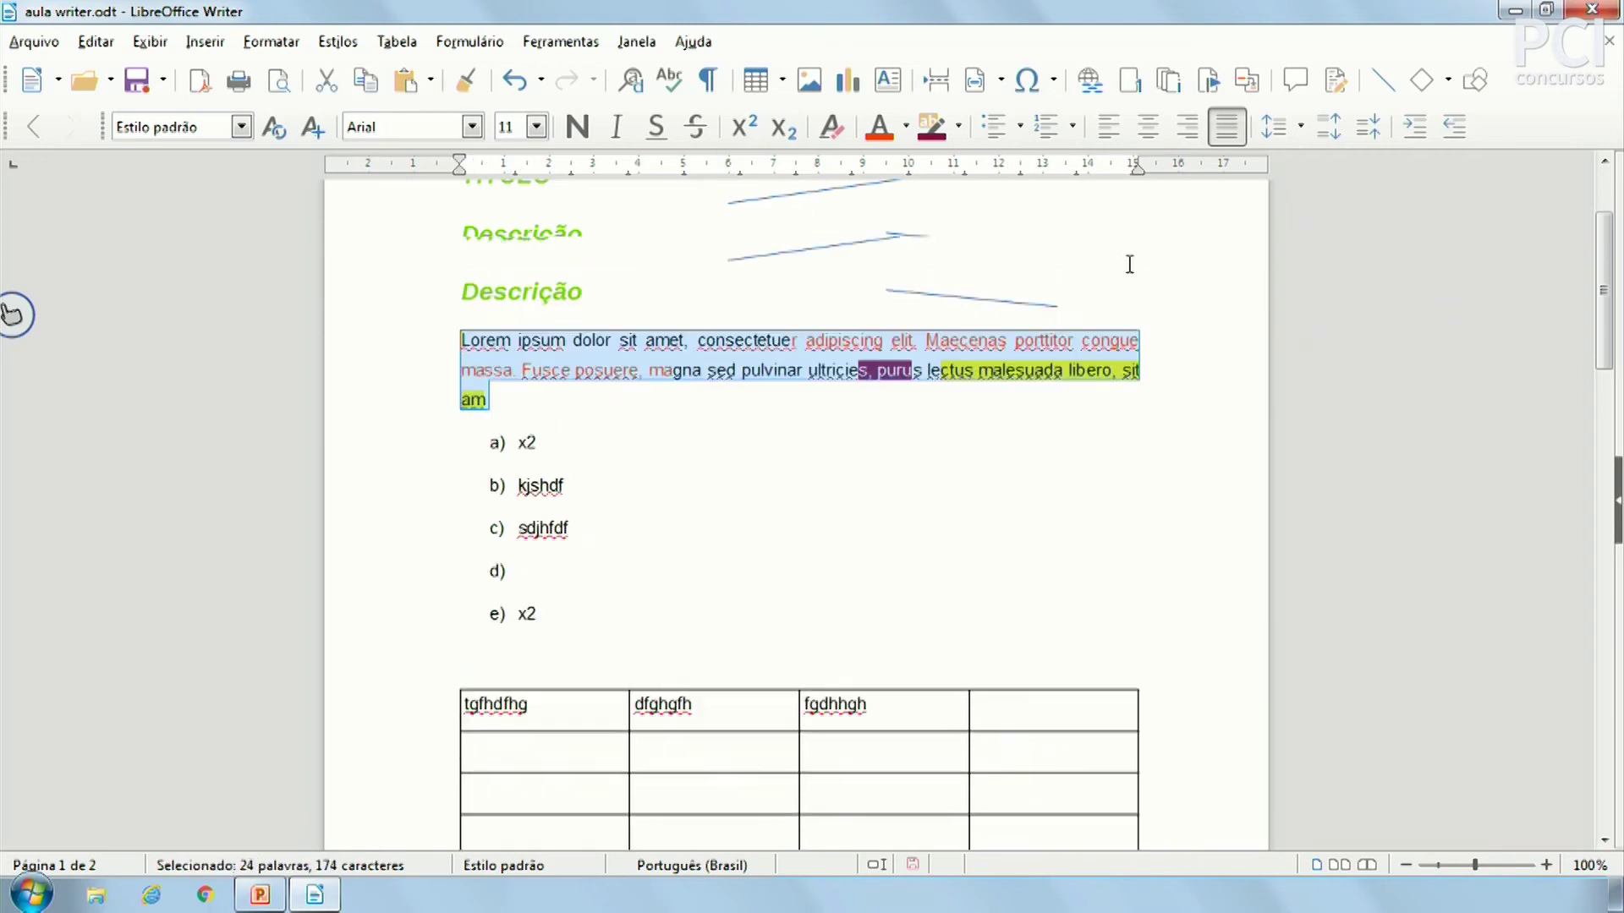
pyautogui.click(1301, 123)
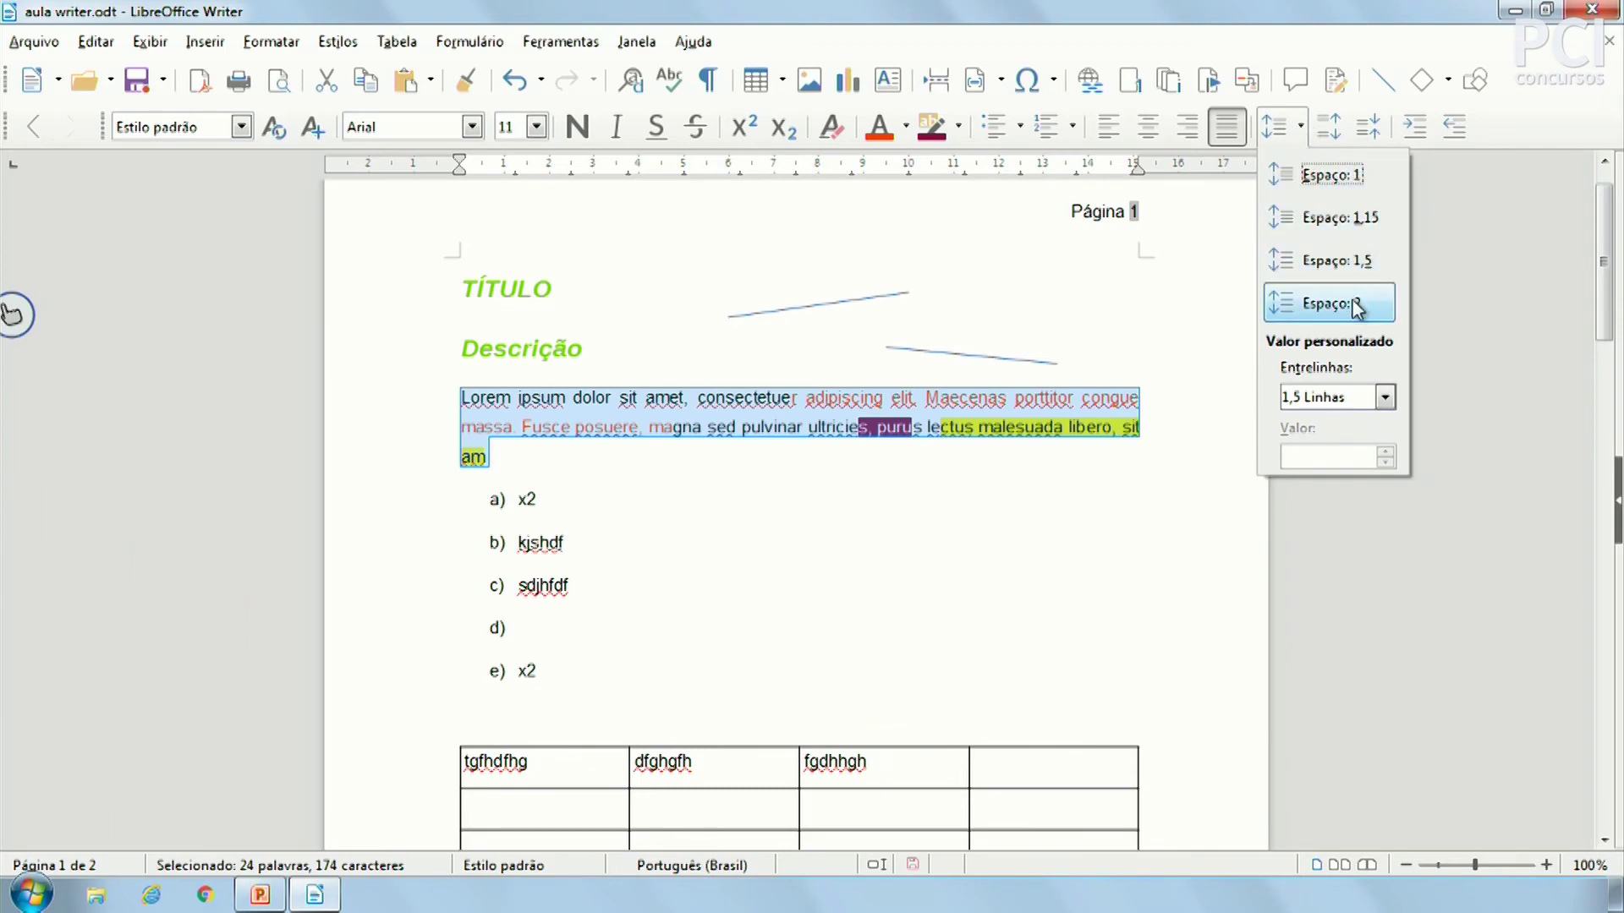
pyautogui.click(1383, 397)
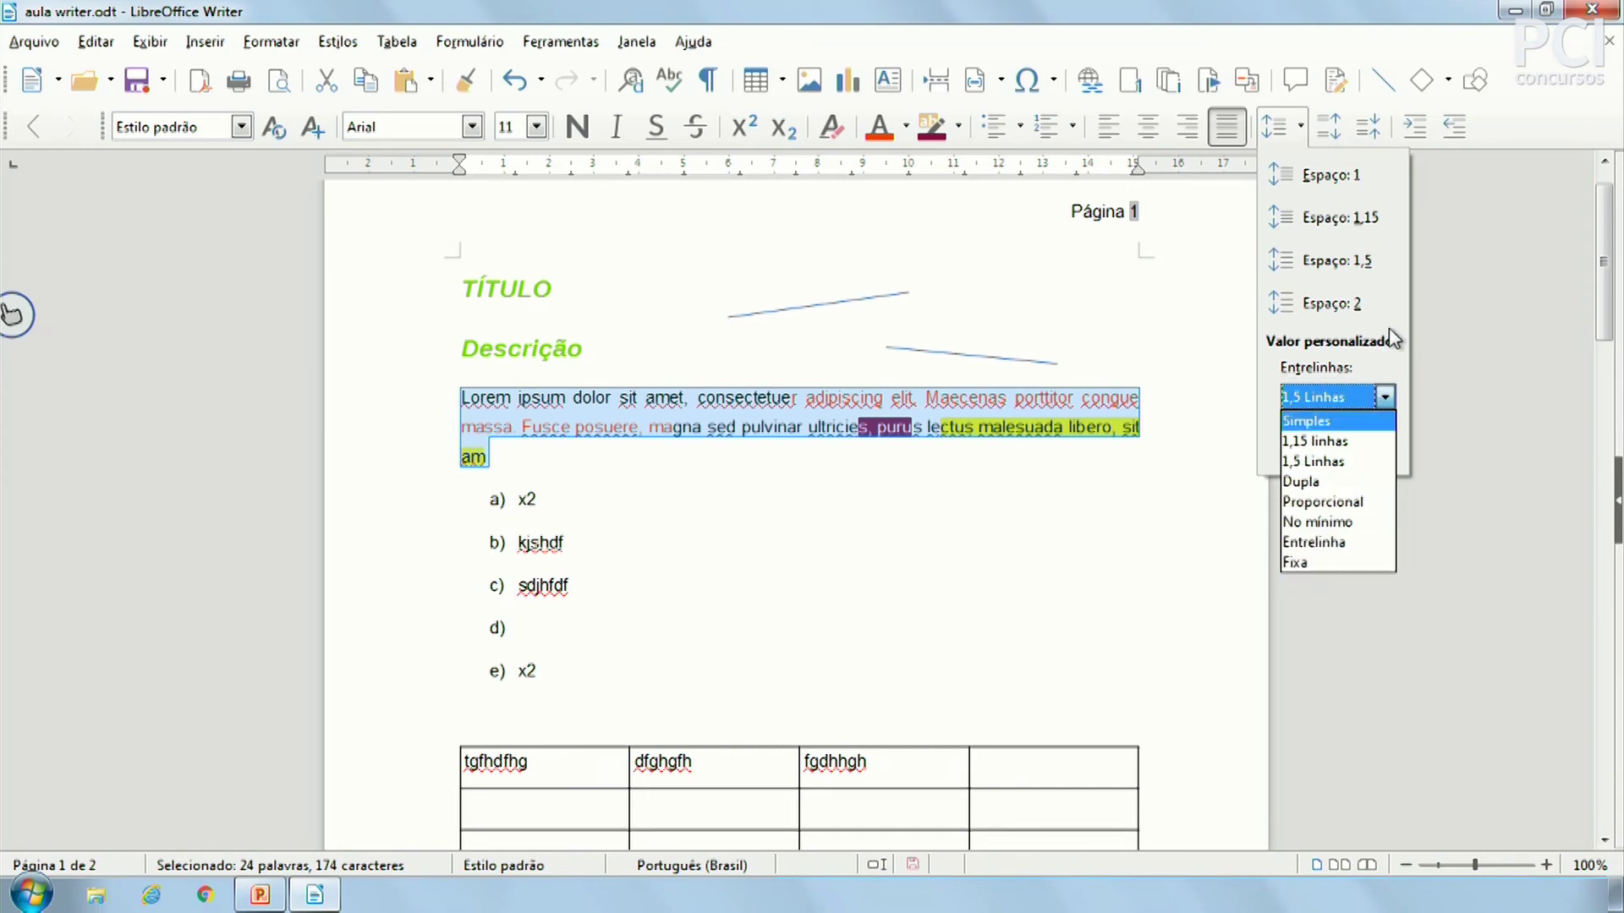
pyautogui.click(1324, 260)
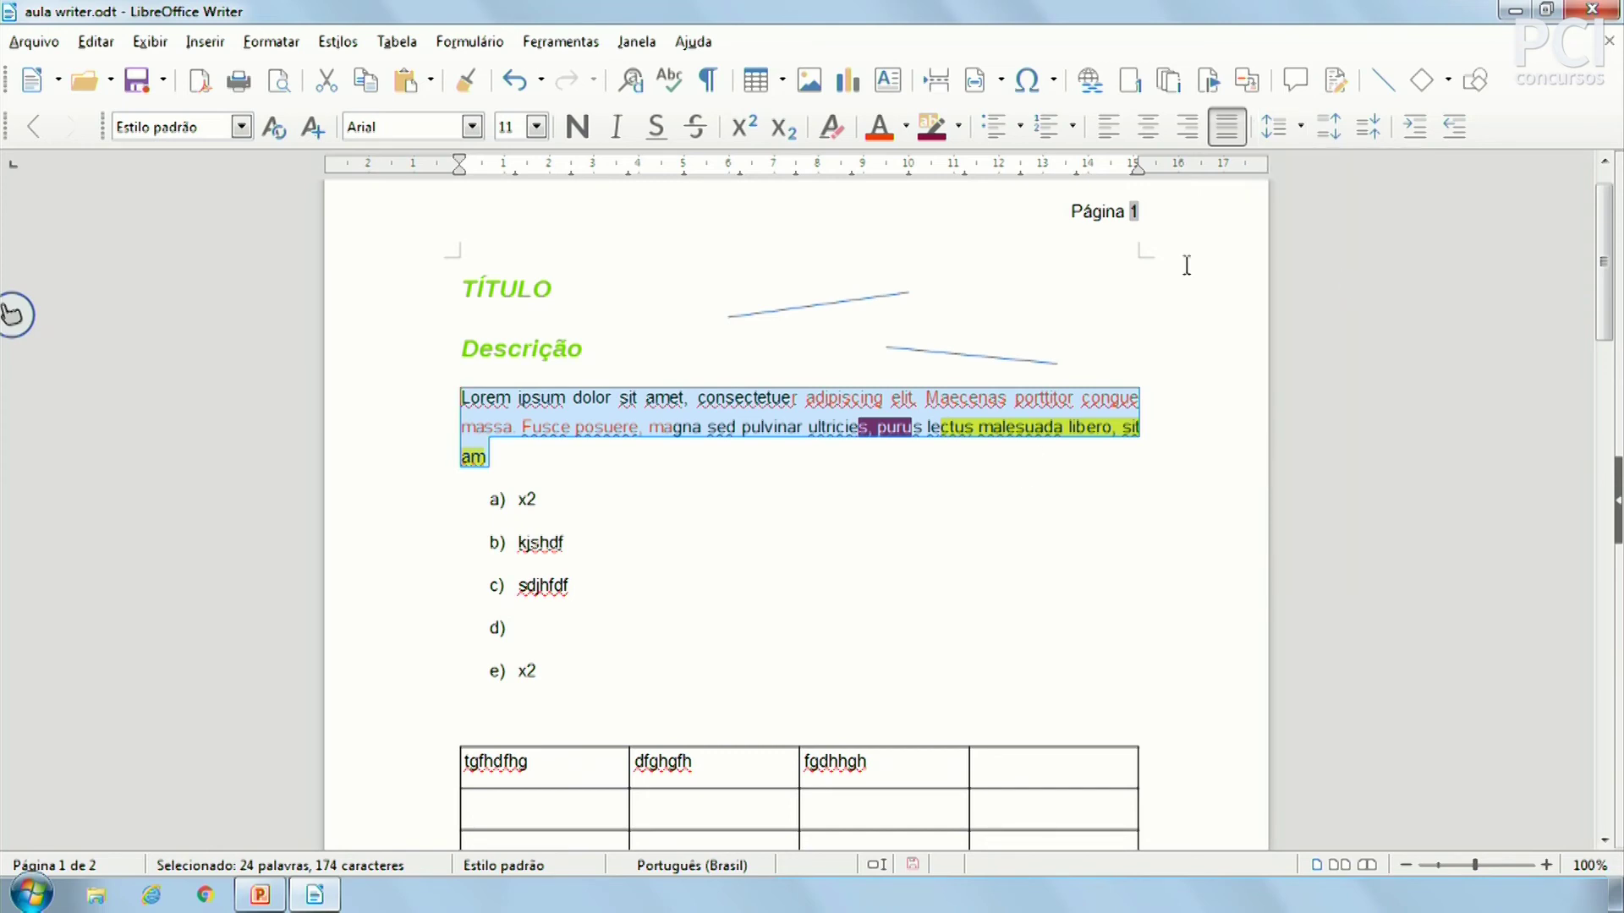
pyautogui.click(1300, 126)
pyautogui.click(1324, 175)
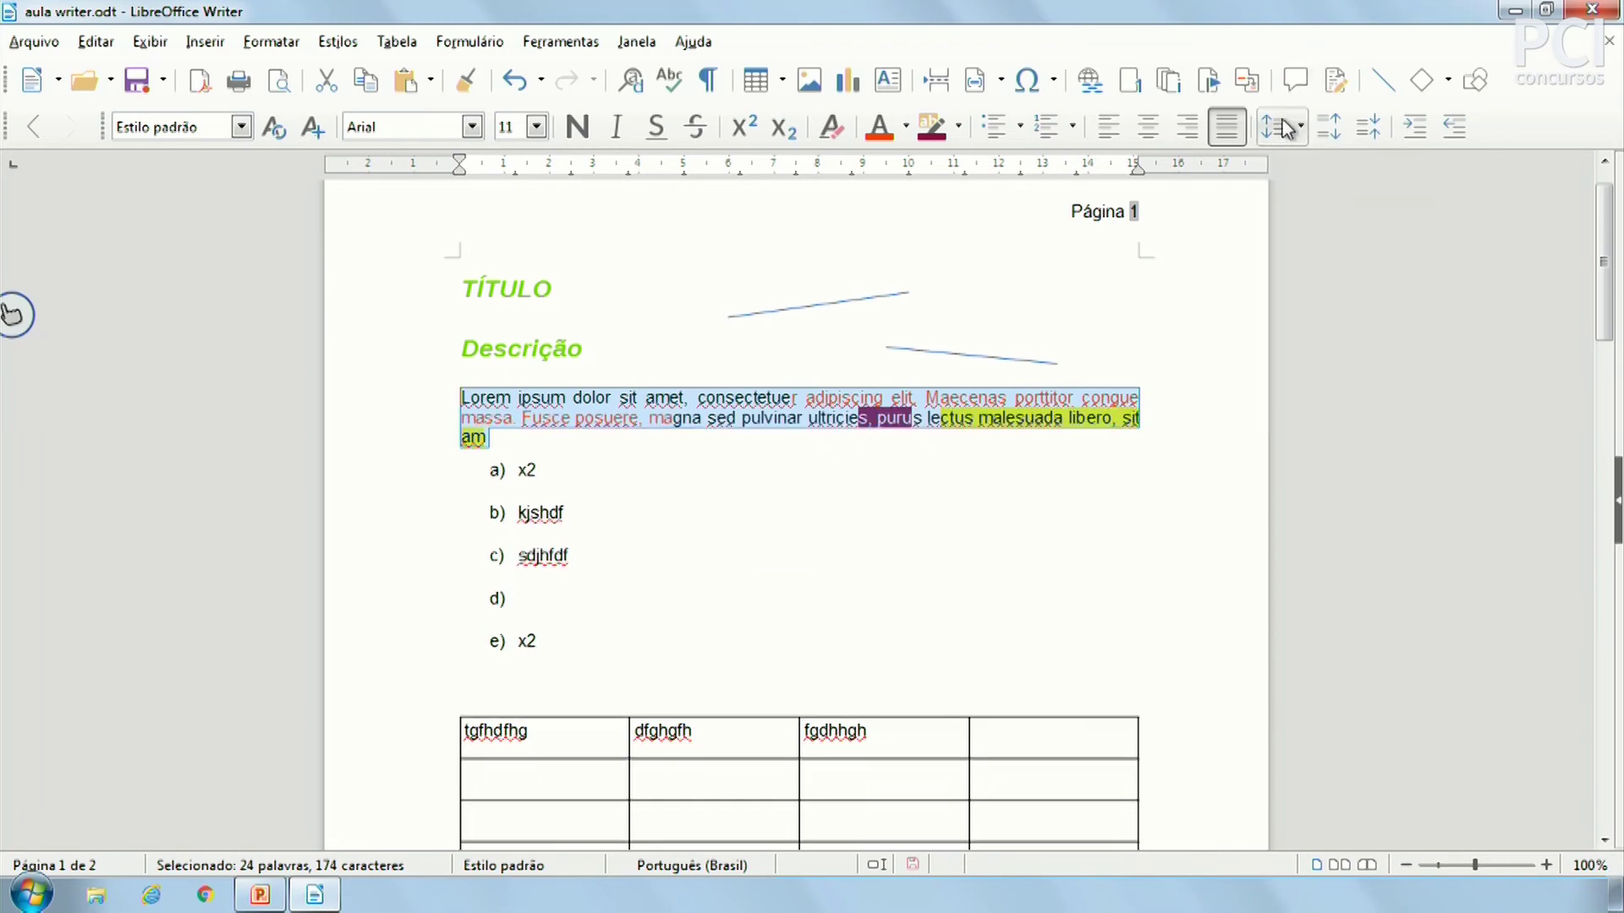
pyautogui.click(1021, 397)
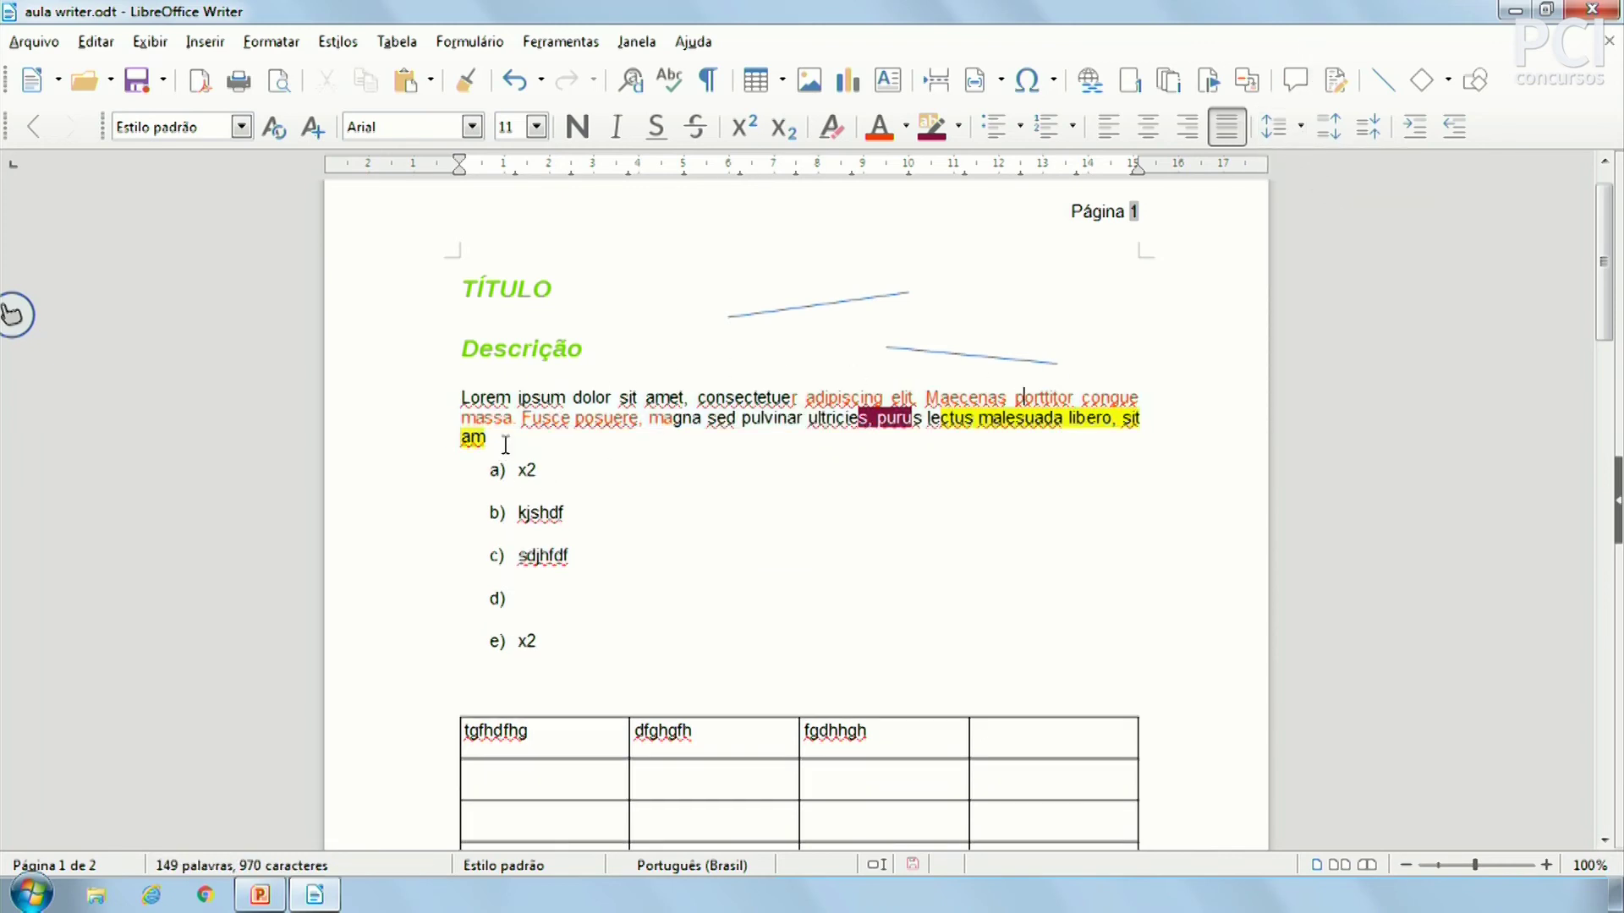
# Step: Copy the Lorem ipsum paragraph with its colours, and clear the direct formatting from the original
pyautogui.moveTo(490, 436); pyautogui.dragTo(461, 394)
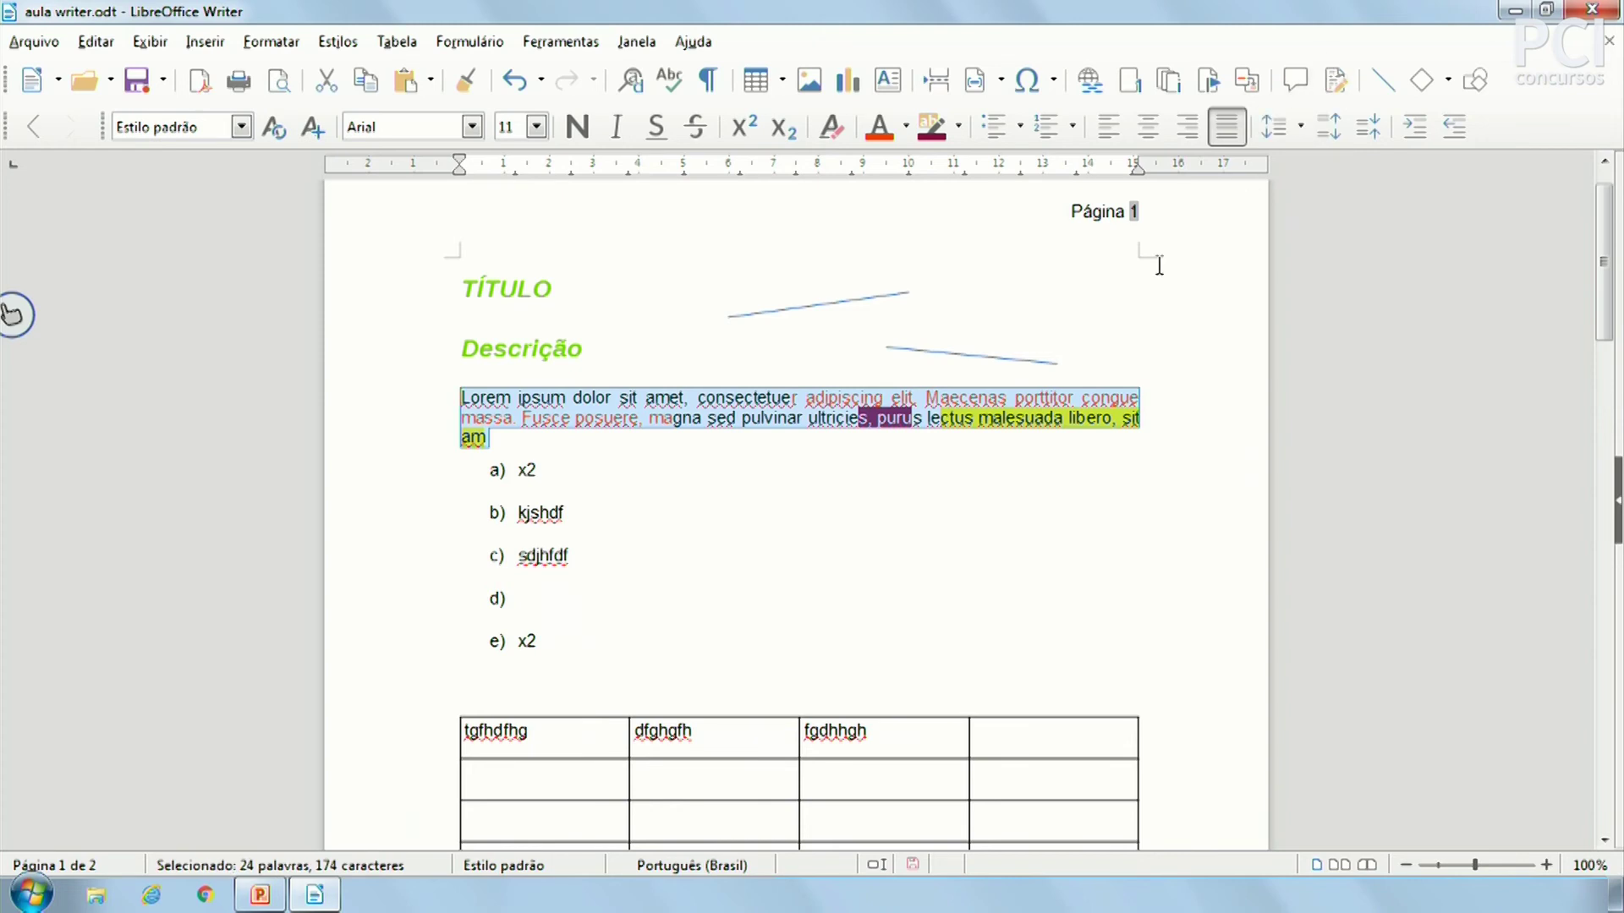
pyautogui.click(474, 416)
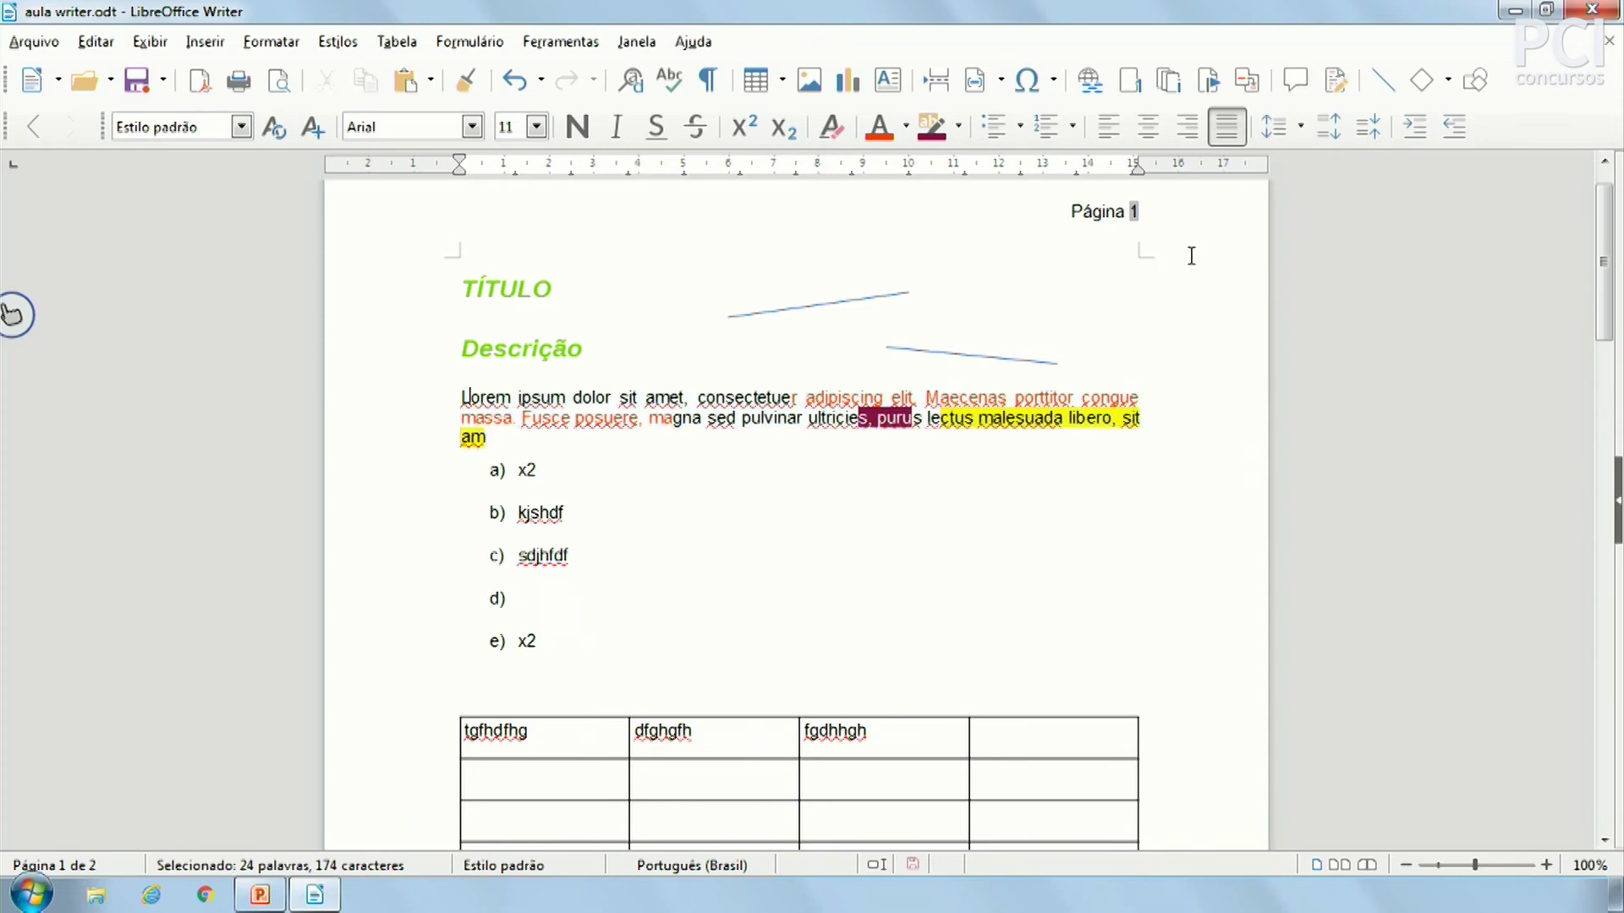
pyautogui.moveTo(431, 399); pyautogui.dragTo(535, 438)
pyautogui.hotkey('ctrl', 'c')
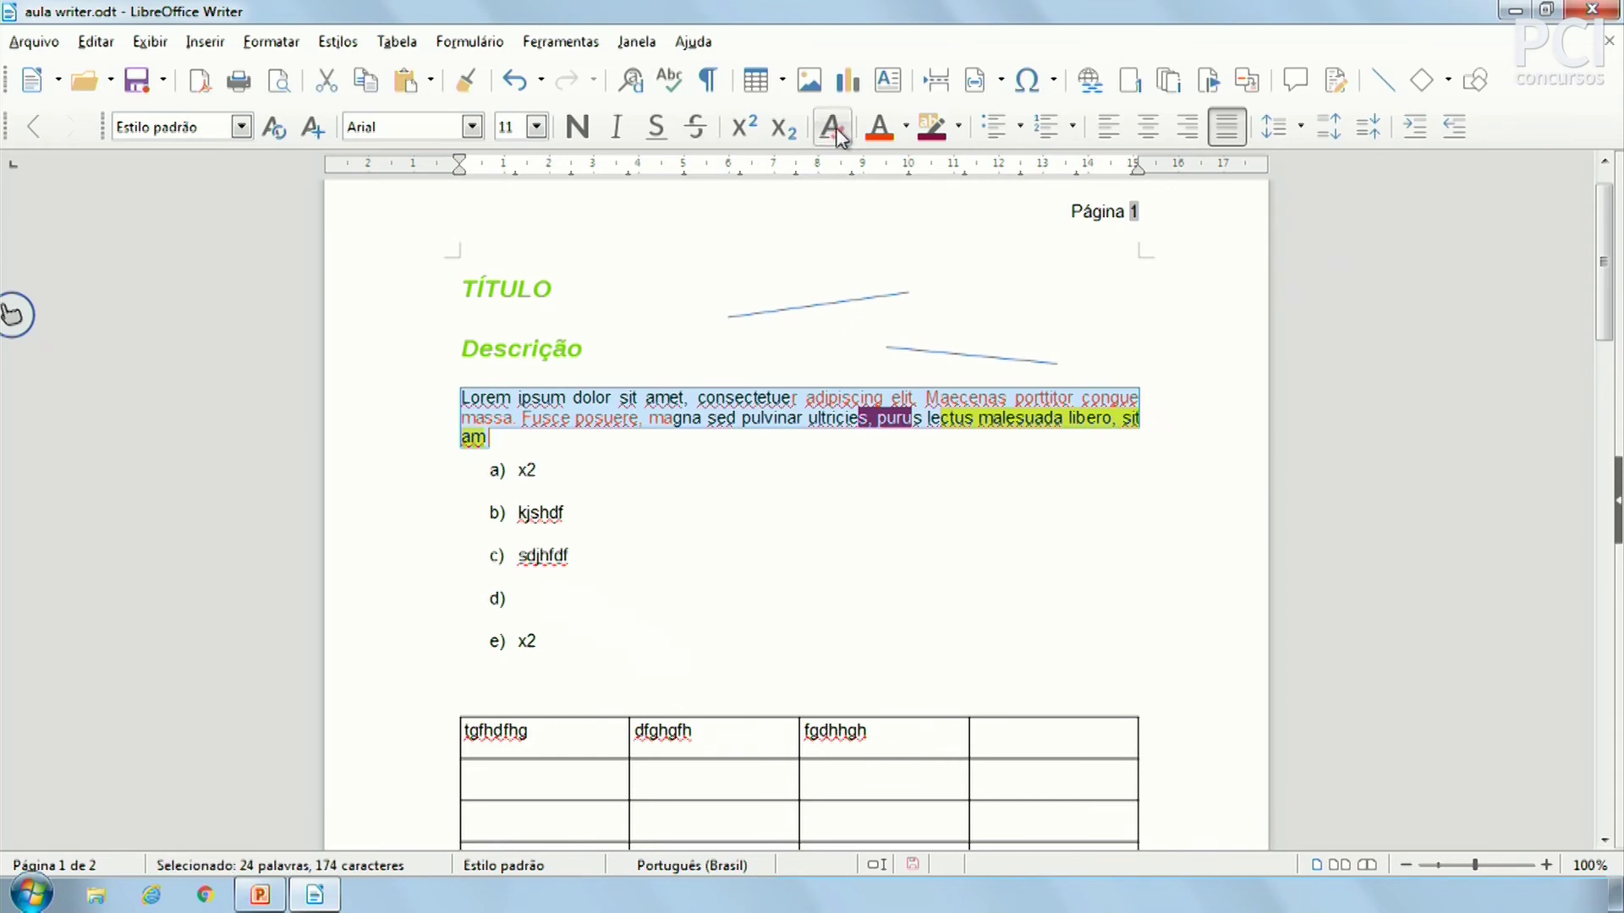
pyautogui.click(836, 134)
# Step: Paste the coloured copy two lines below the cleared paragraph, and undo the last changes
pyautogui.click(521, 467)
pyautogui.press('Return')
pyautogui.press('Return')
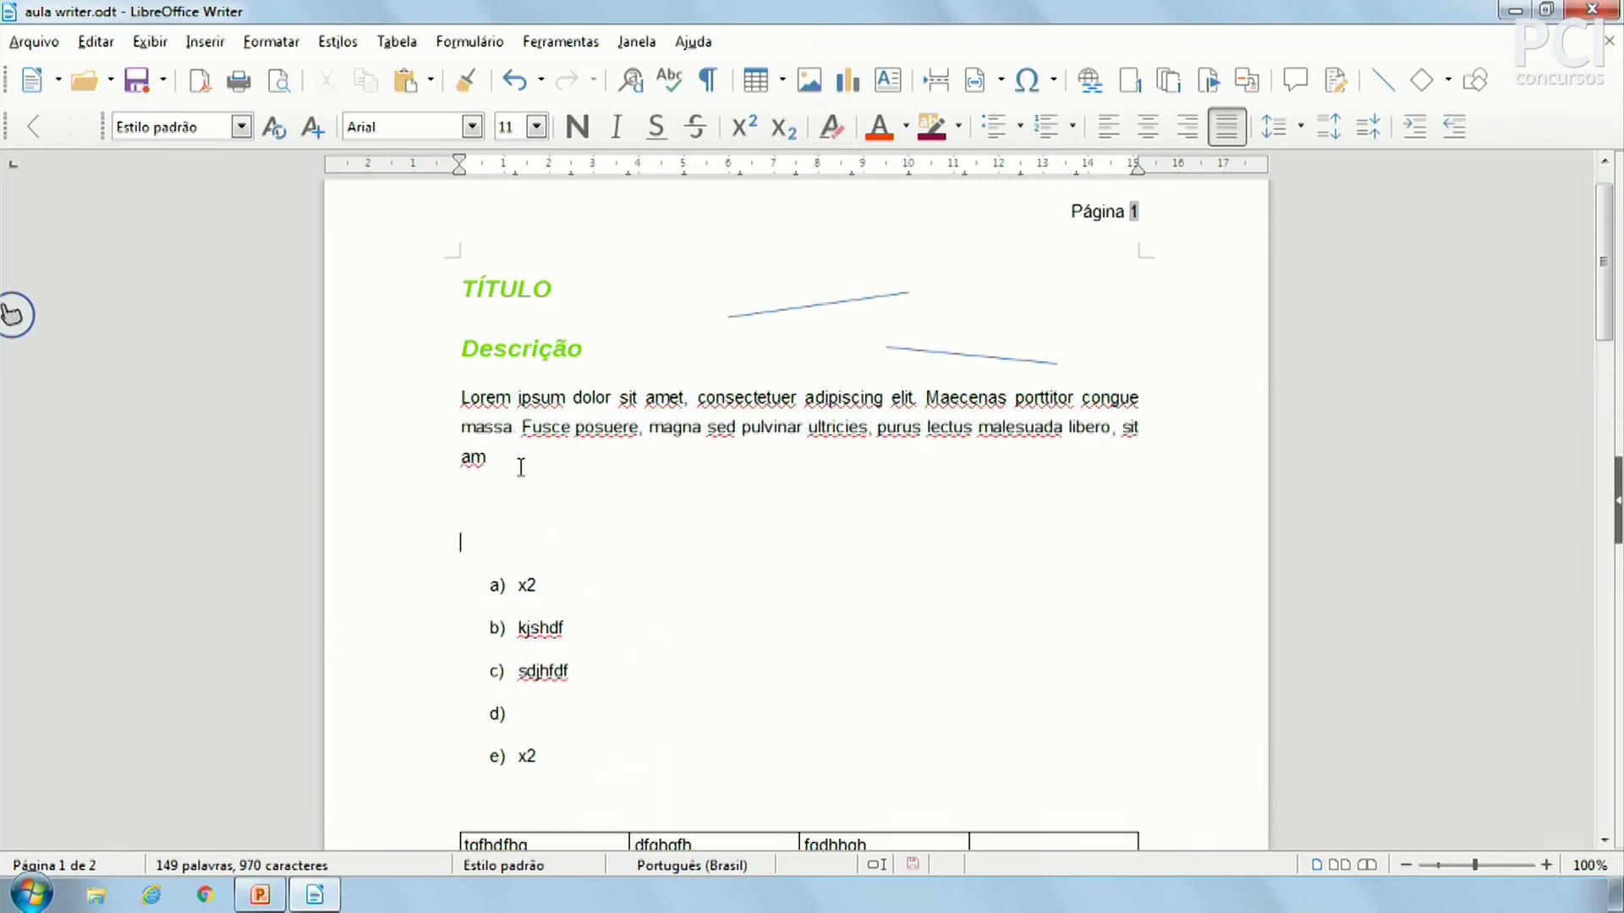
pyautogui.hotkey('ctrl', 'v')
pyautogui.press('Return')
pyautogui.press('Return')
pyautogui.hotkey('ctrl', 'z')
pyautogui.hotkey('ctrl', 'z')
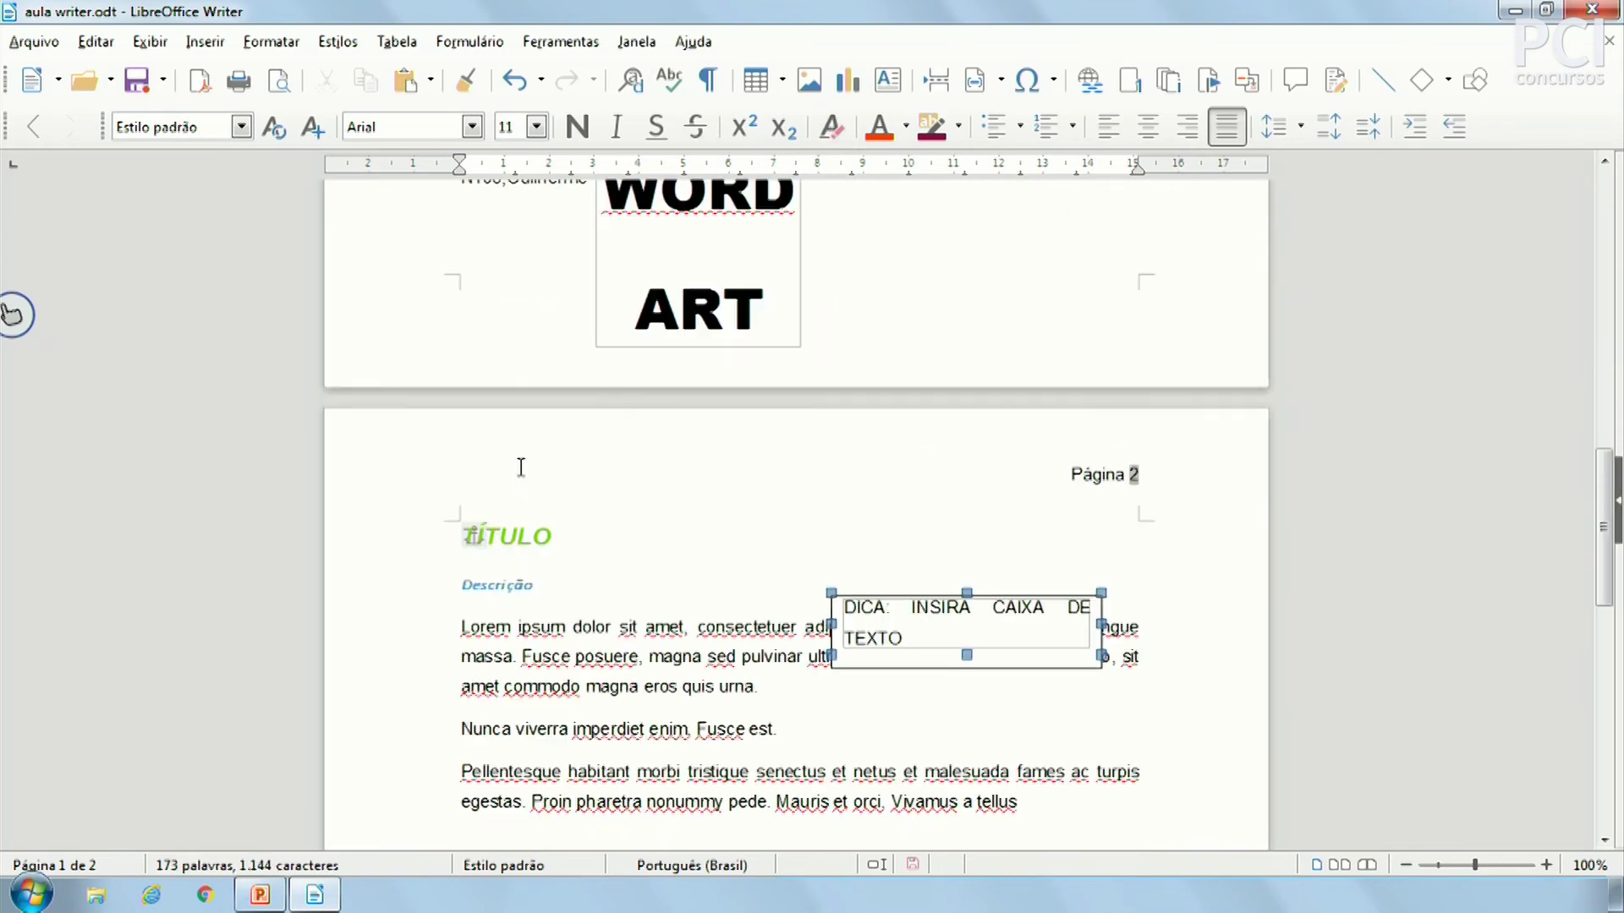
# Step: Delete the pasted coloured copy of the Lorem ipsum paragraph on page 1
pyautogui.scroll(10, 870, 685)
pyautogui.scroll(2, 870, 685)
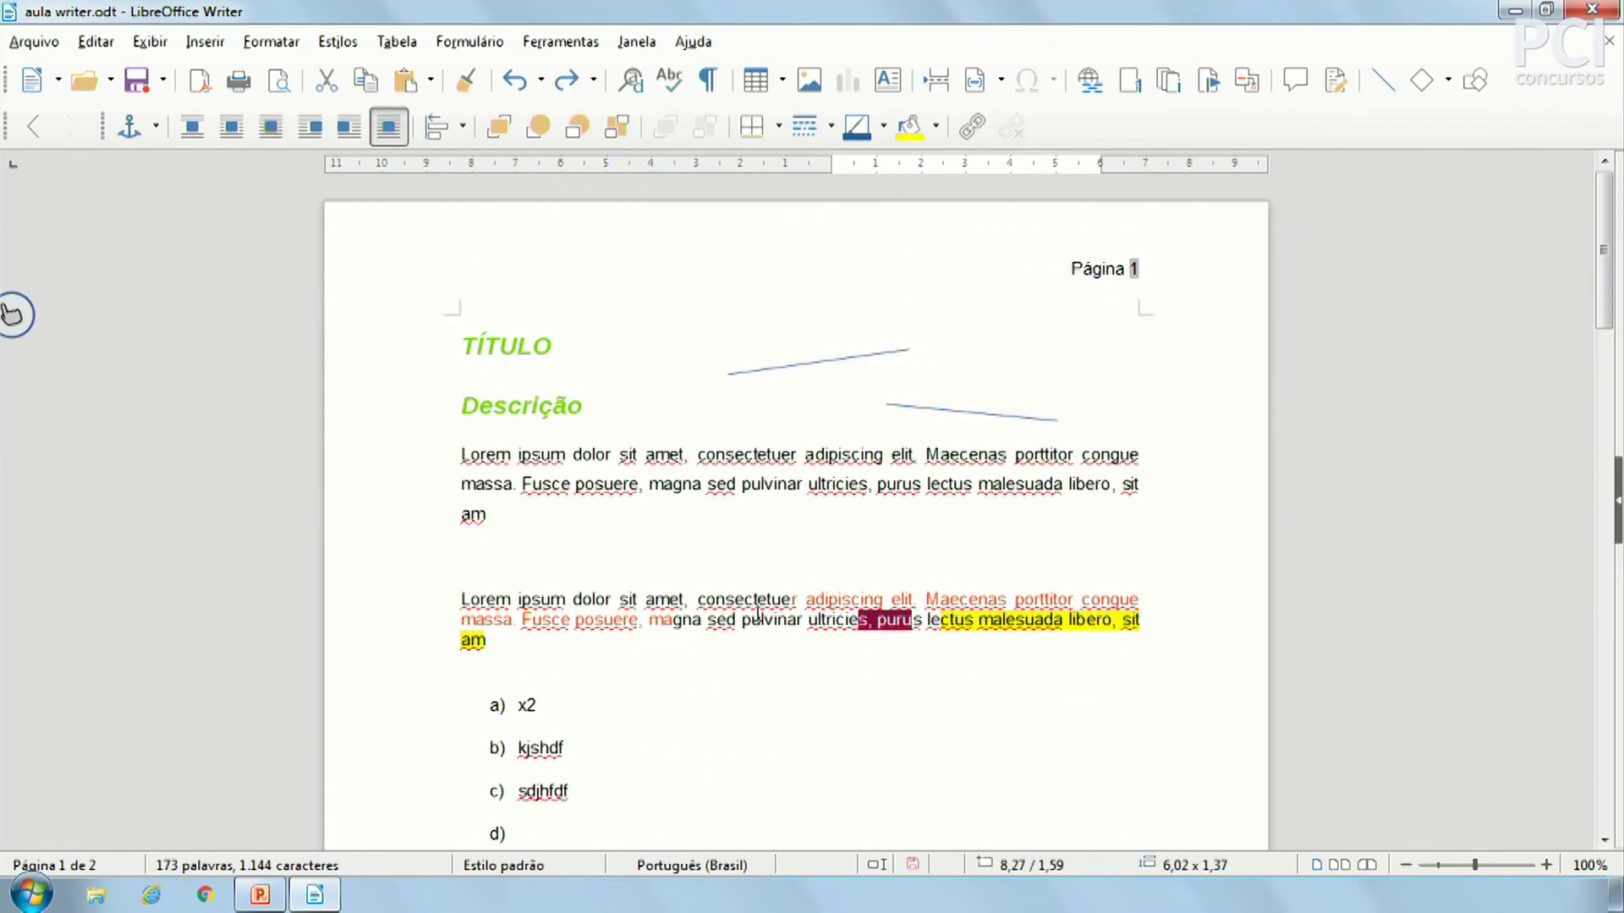
pyautogui.moveTo(510, 645); pyautogui.dragTo(421, 585)
pyautogui.press('Delete')
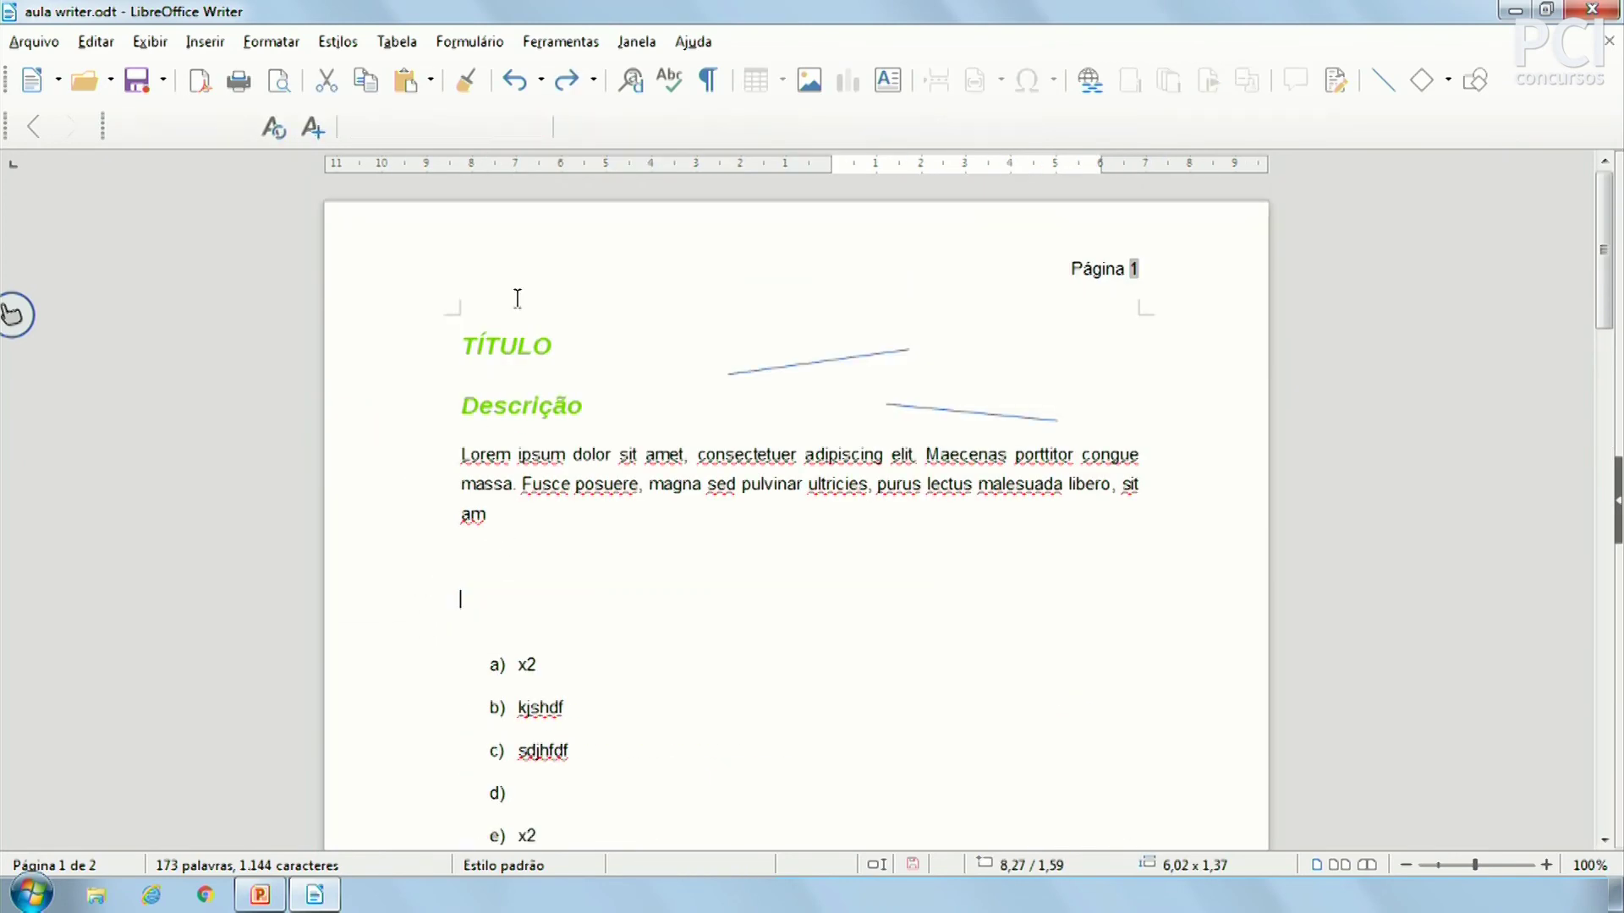
# Step: Duplicate the unformatted Lorem ipsum paragraph twice below itself, making three consecutive paragraphs above the list
pyautogui.moveTo(510, 526); pyautogui.dragTo(446, 451)
pyautogui.hotkey('ctrl', 'c')
pyautogui.click(482, 561)
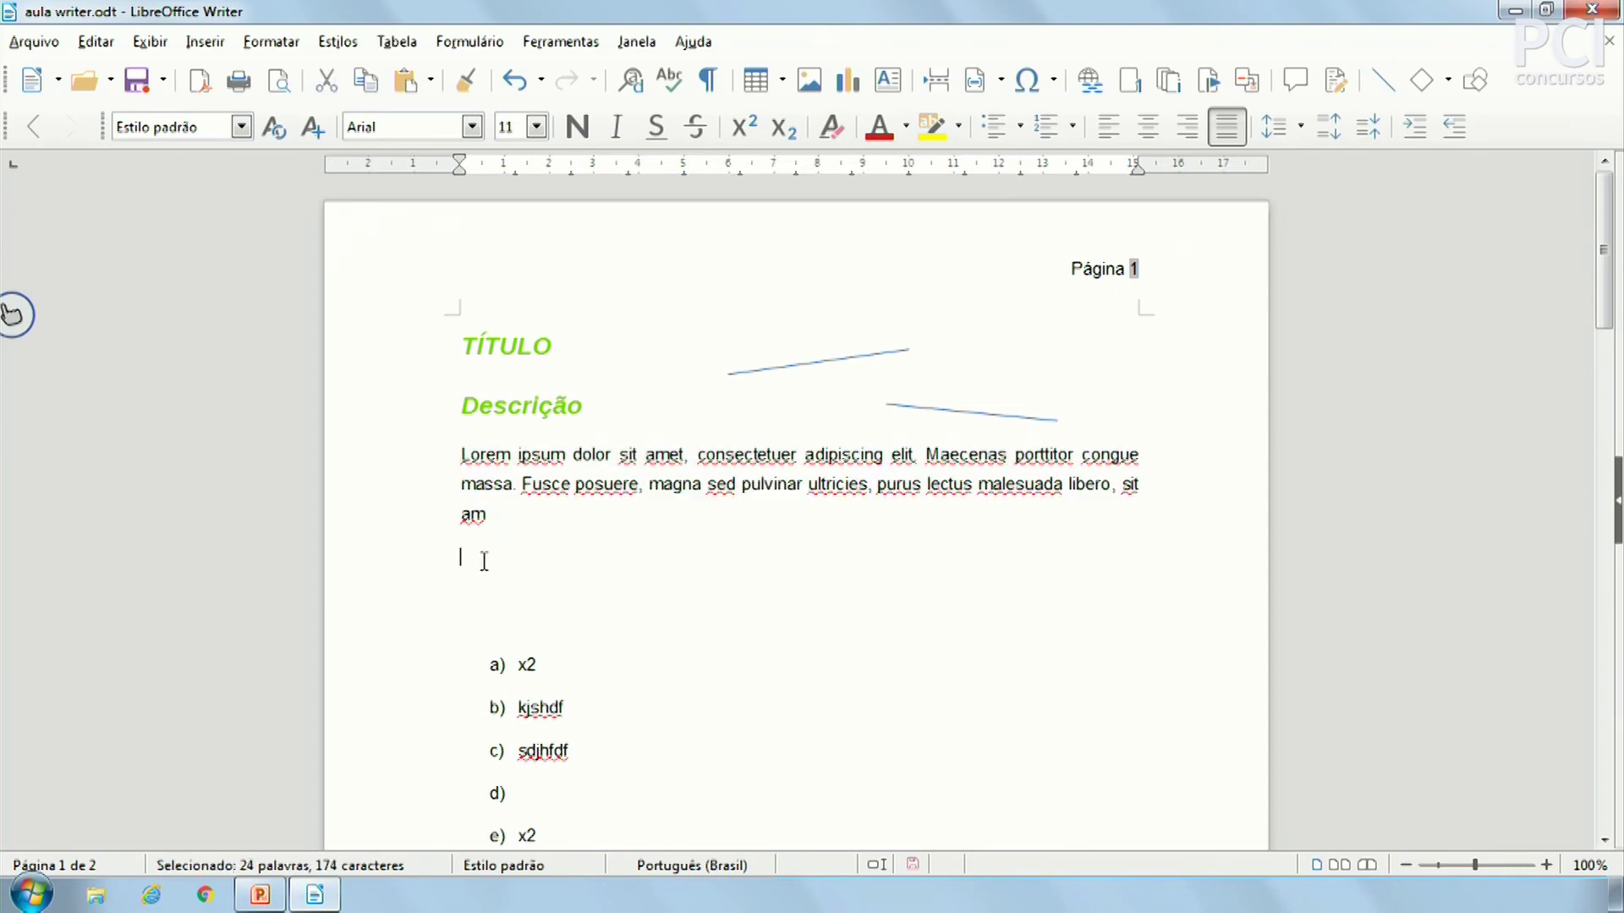
pyautogui.hotkey('ctrl', 'v')
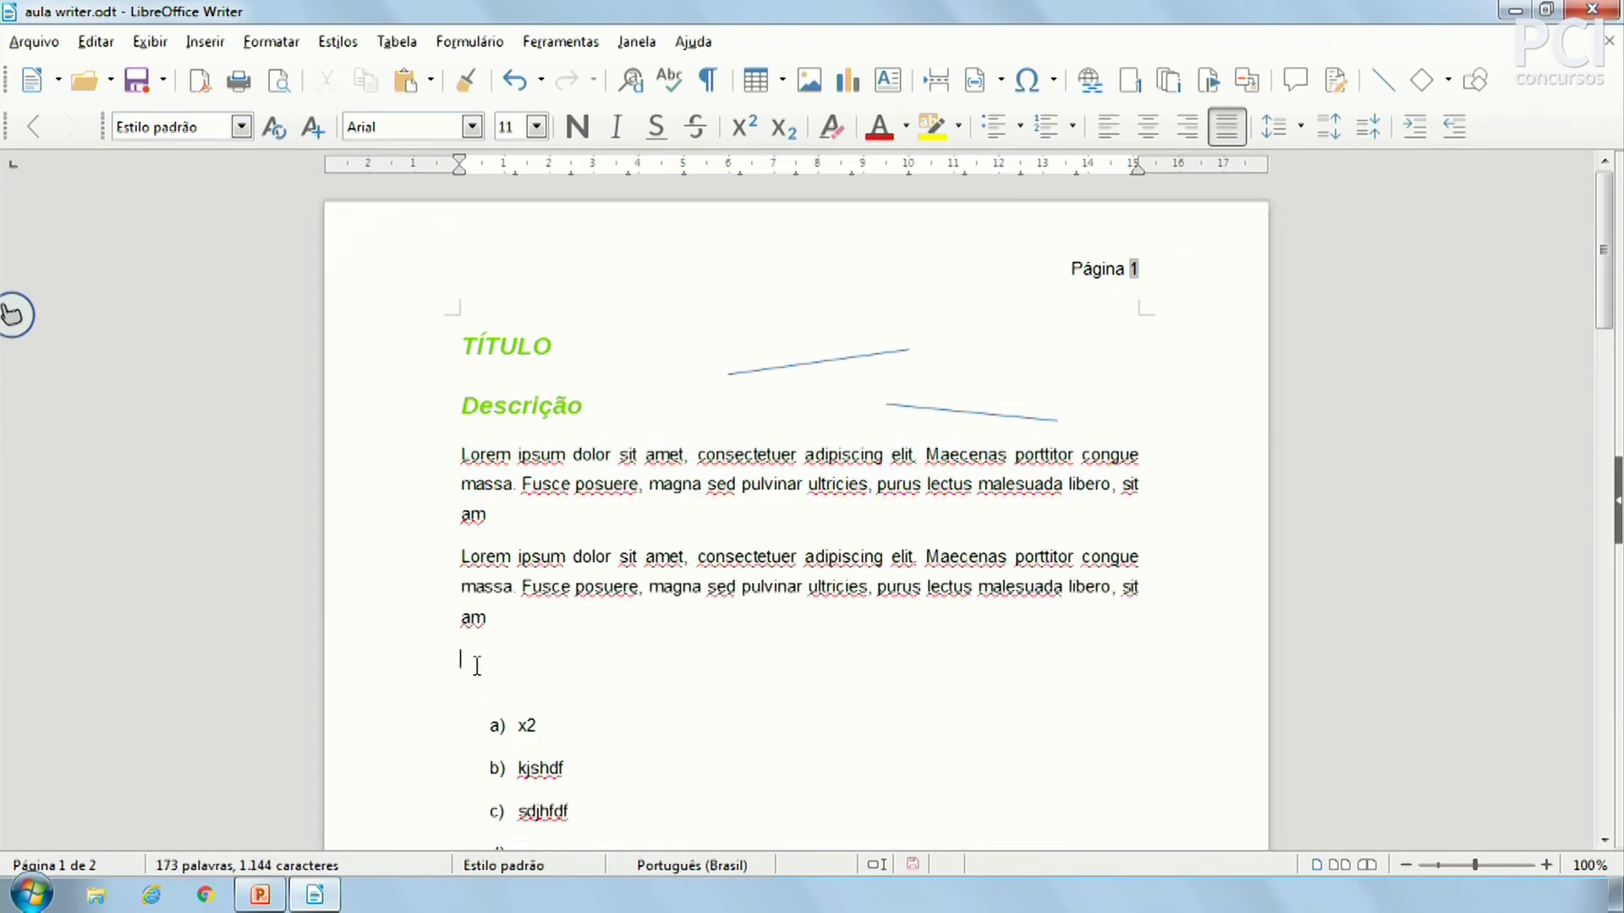
pyautogui.hotkey('ctrl', 'v')
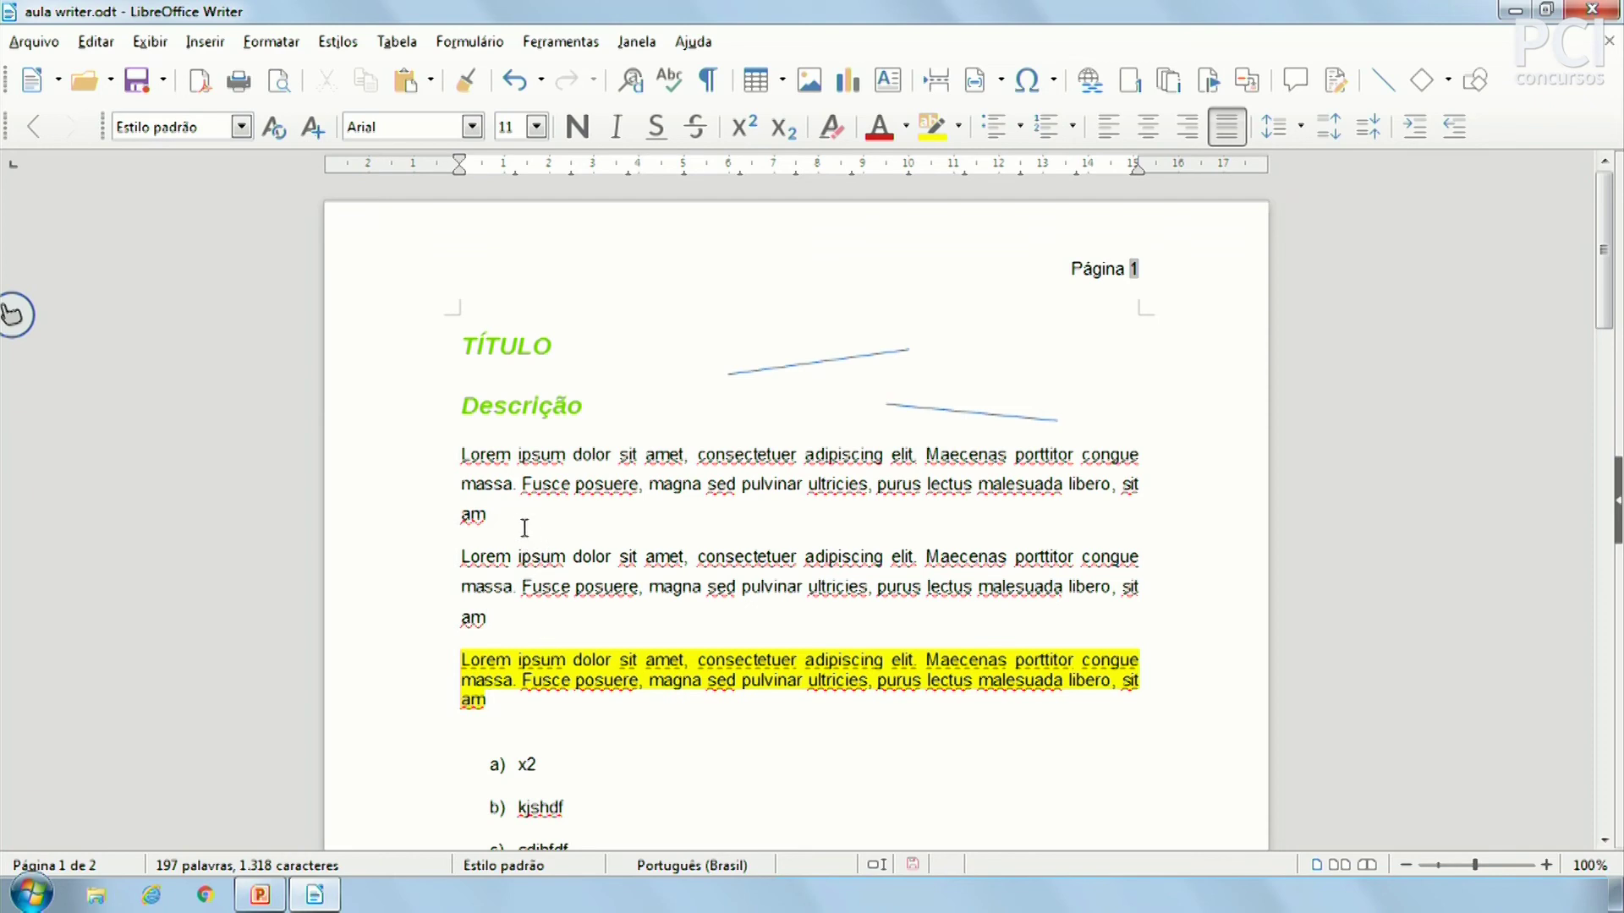
# Step: Set the first Lorem ipsum paragraph to single line spacing
pyautogui.moveTo(490, 514); pyautogui.dragTo(451, 450)
pyautogui.click(1281, 129)
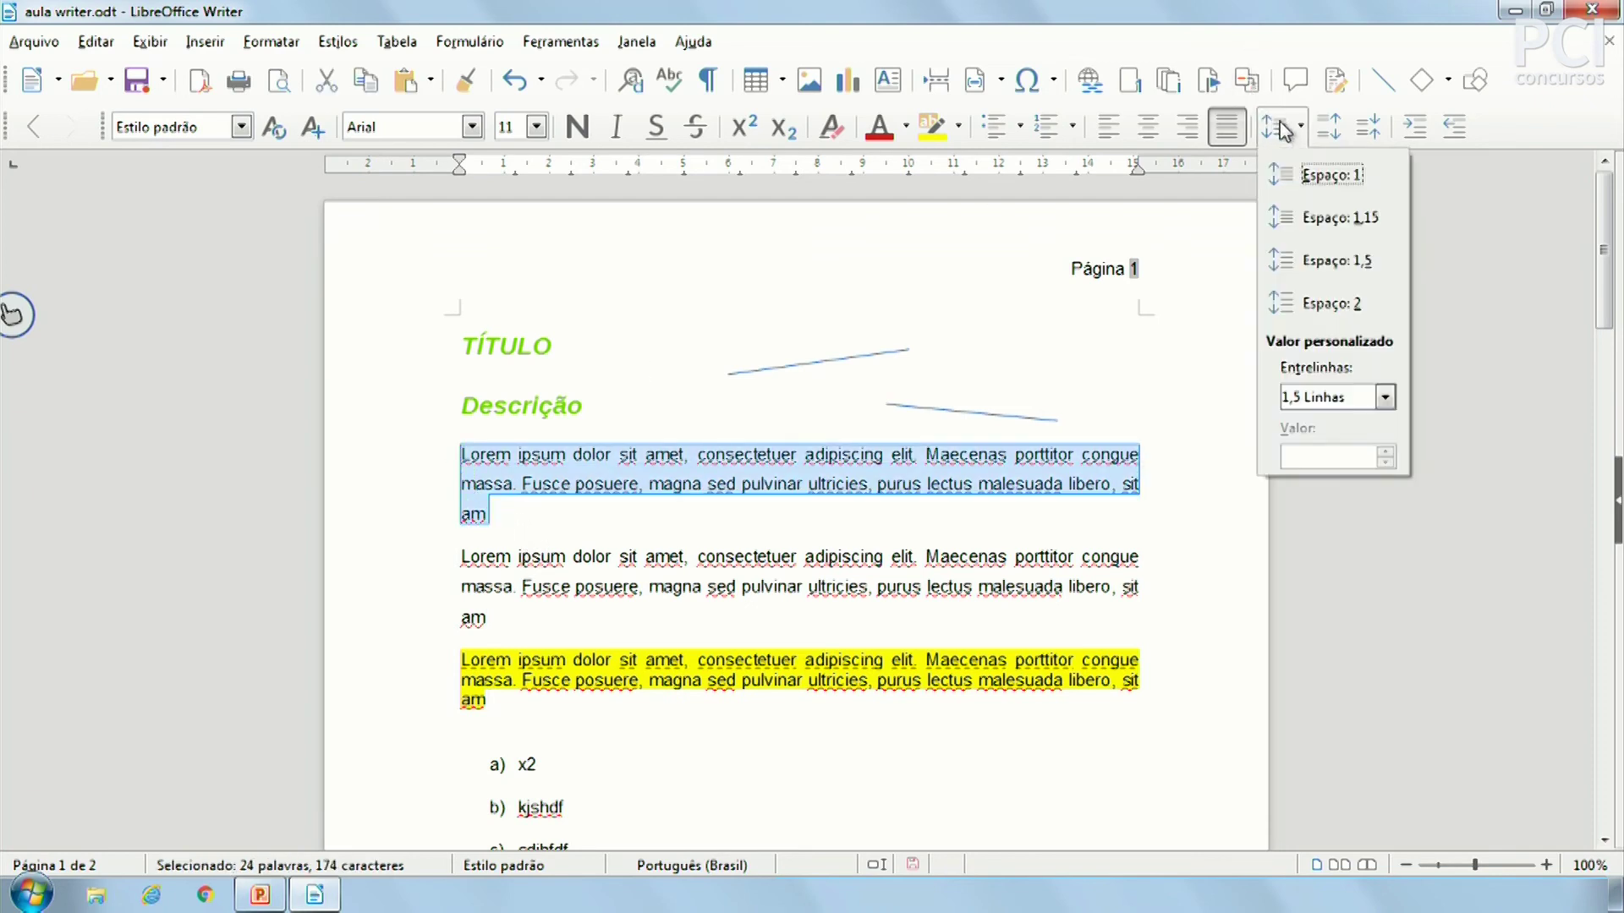
pyautogui.click(1289, 172)
# Step: Set the second Lorem ipsum paragraph to 1.5 line spacing
pyautogui.moveTo(507, 590); pyautogui.dragTo(449, 538)
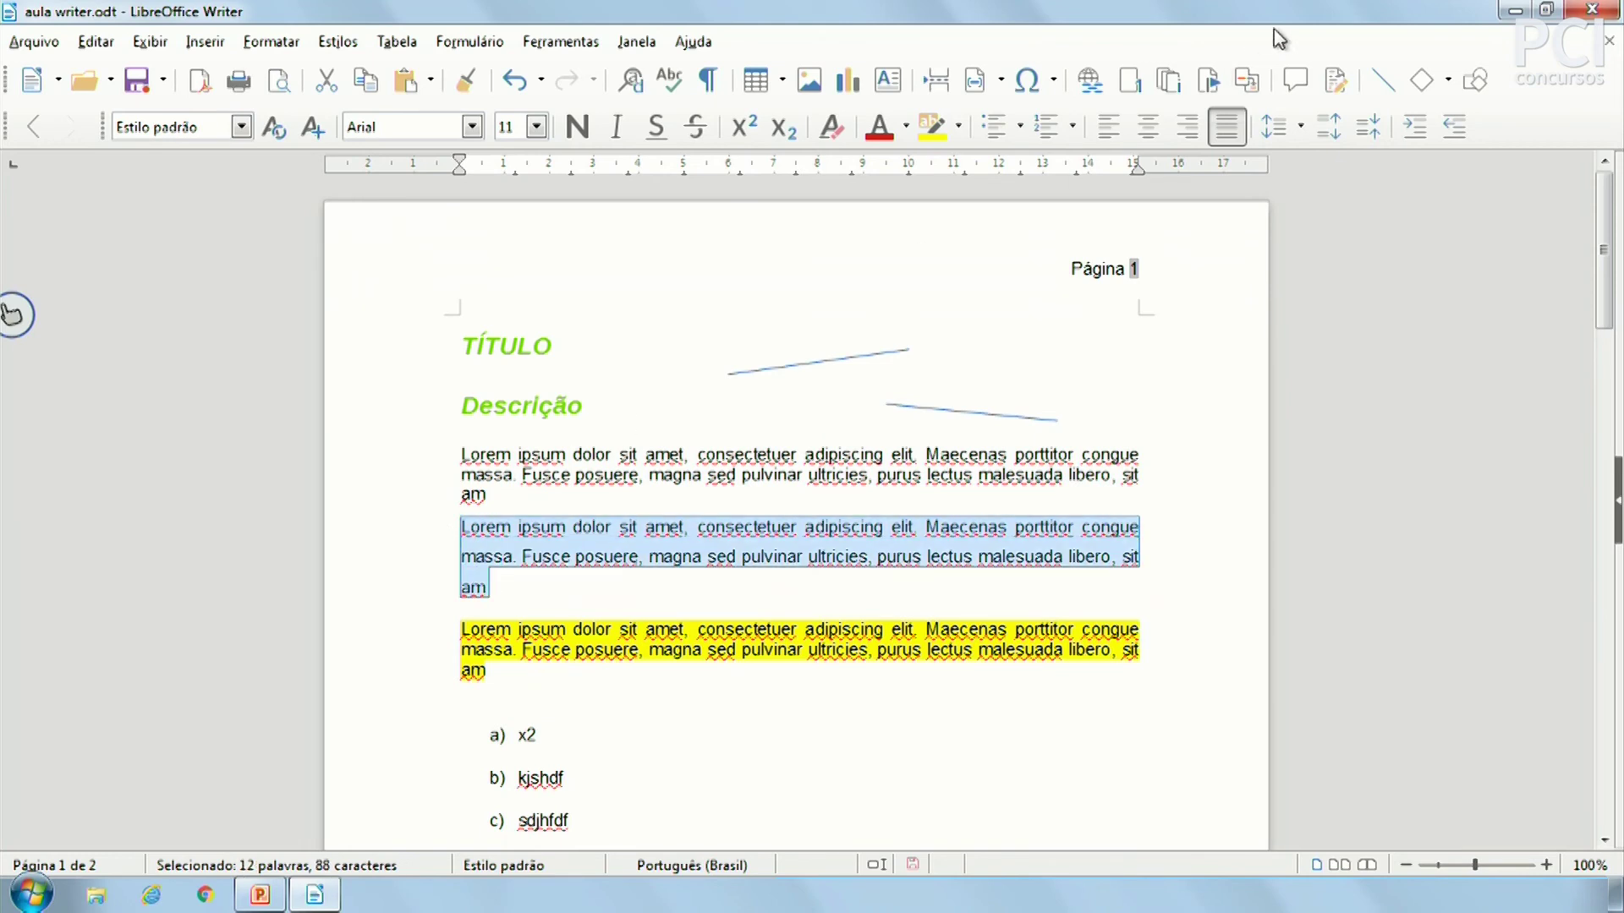
pyautogui.click(1277, 127)
pyautogui.click(1333, 258)
# Step: Set the third, yellow-highlighted Lorem ipsum paragraph to double line spacing
pyautogui.moveTo(498, 668); pyautogui.dragTo(449, 624)
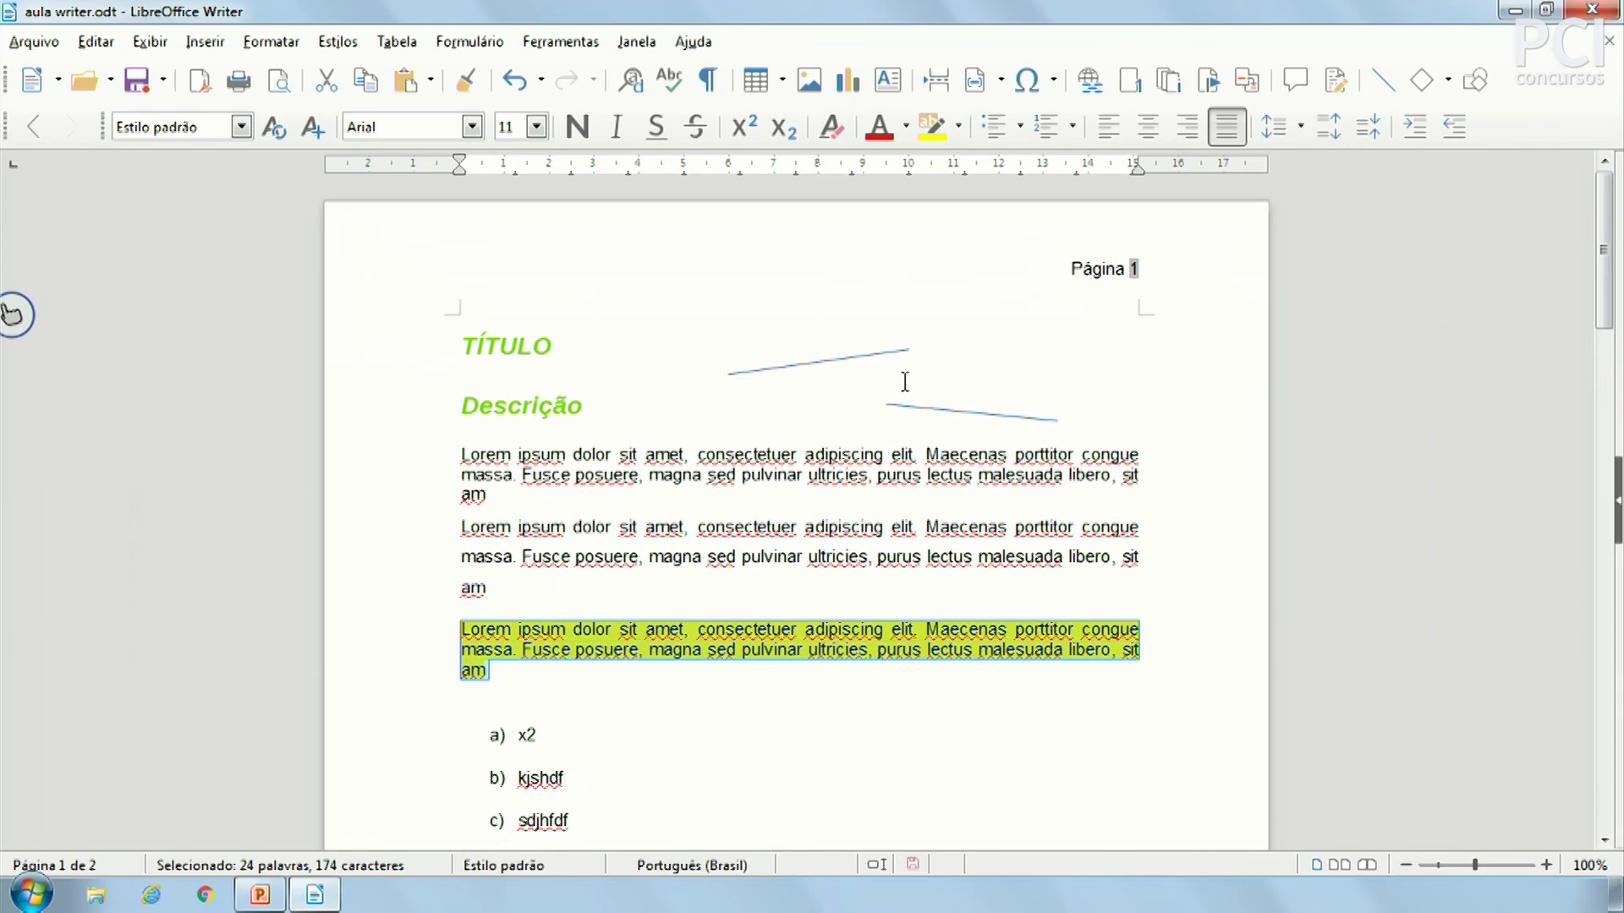
pyautogui.click(1277, 127)
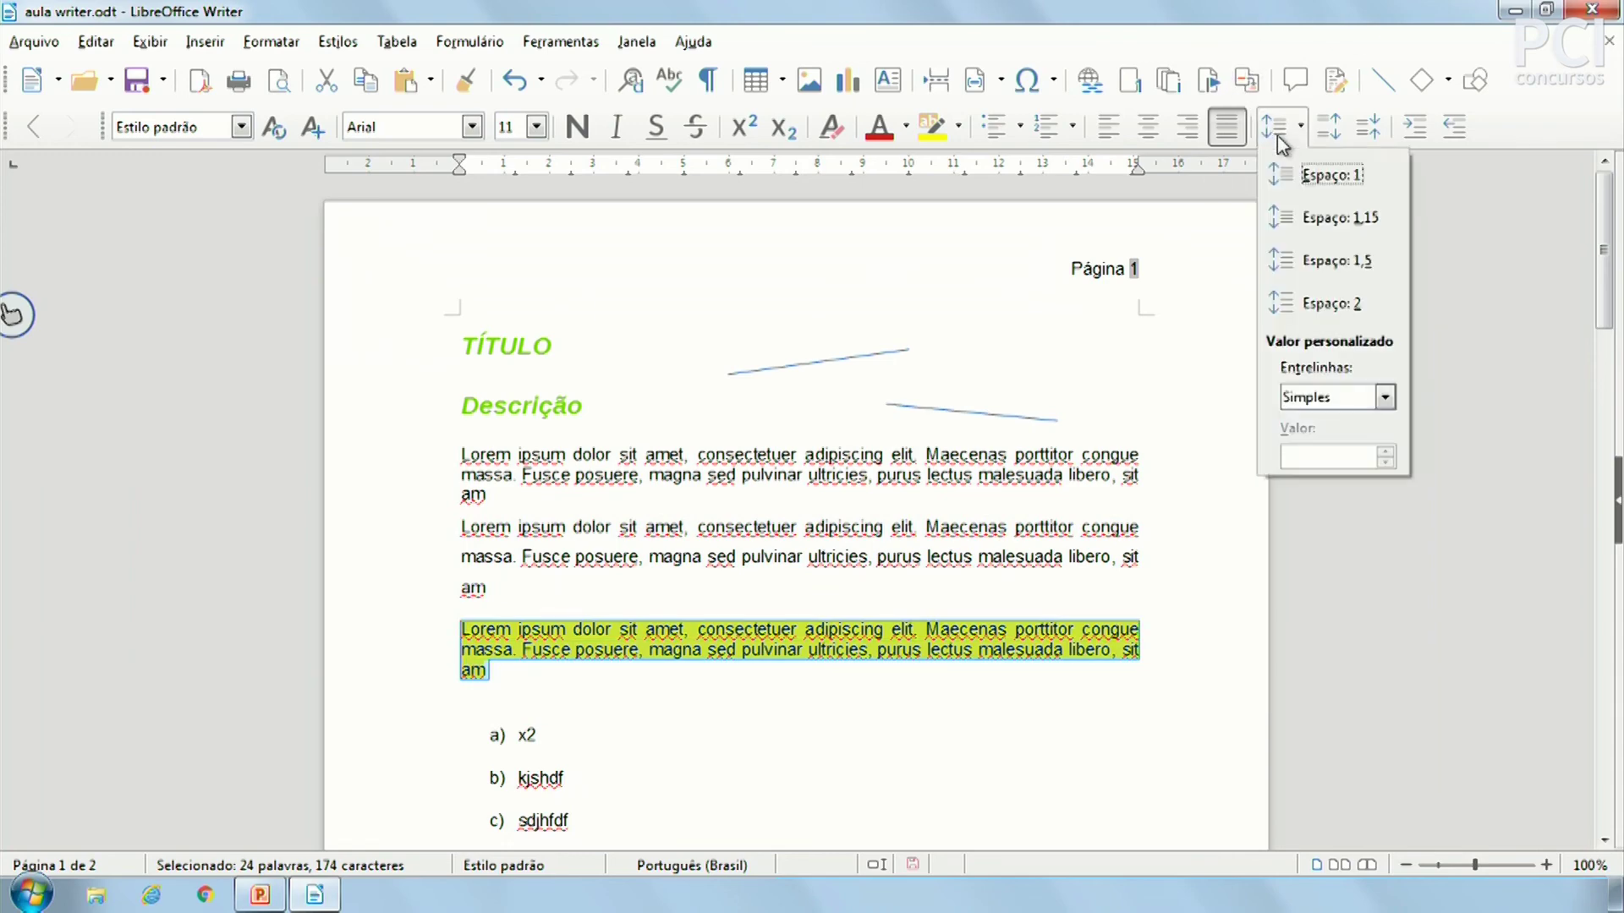
pyautogui.click(1324, 301)
# Step: Increase the paragraph spacing around the first Lorem ipsum paragraph by five increments
pyautogui.click(716, 479)
pyautogui.scroll(-3, 718, 478)
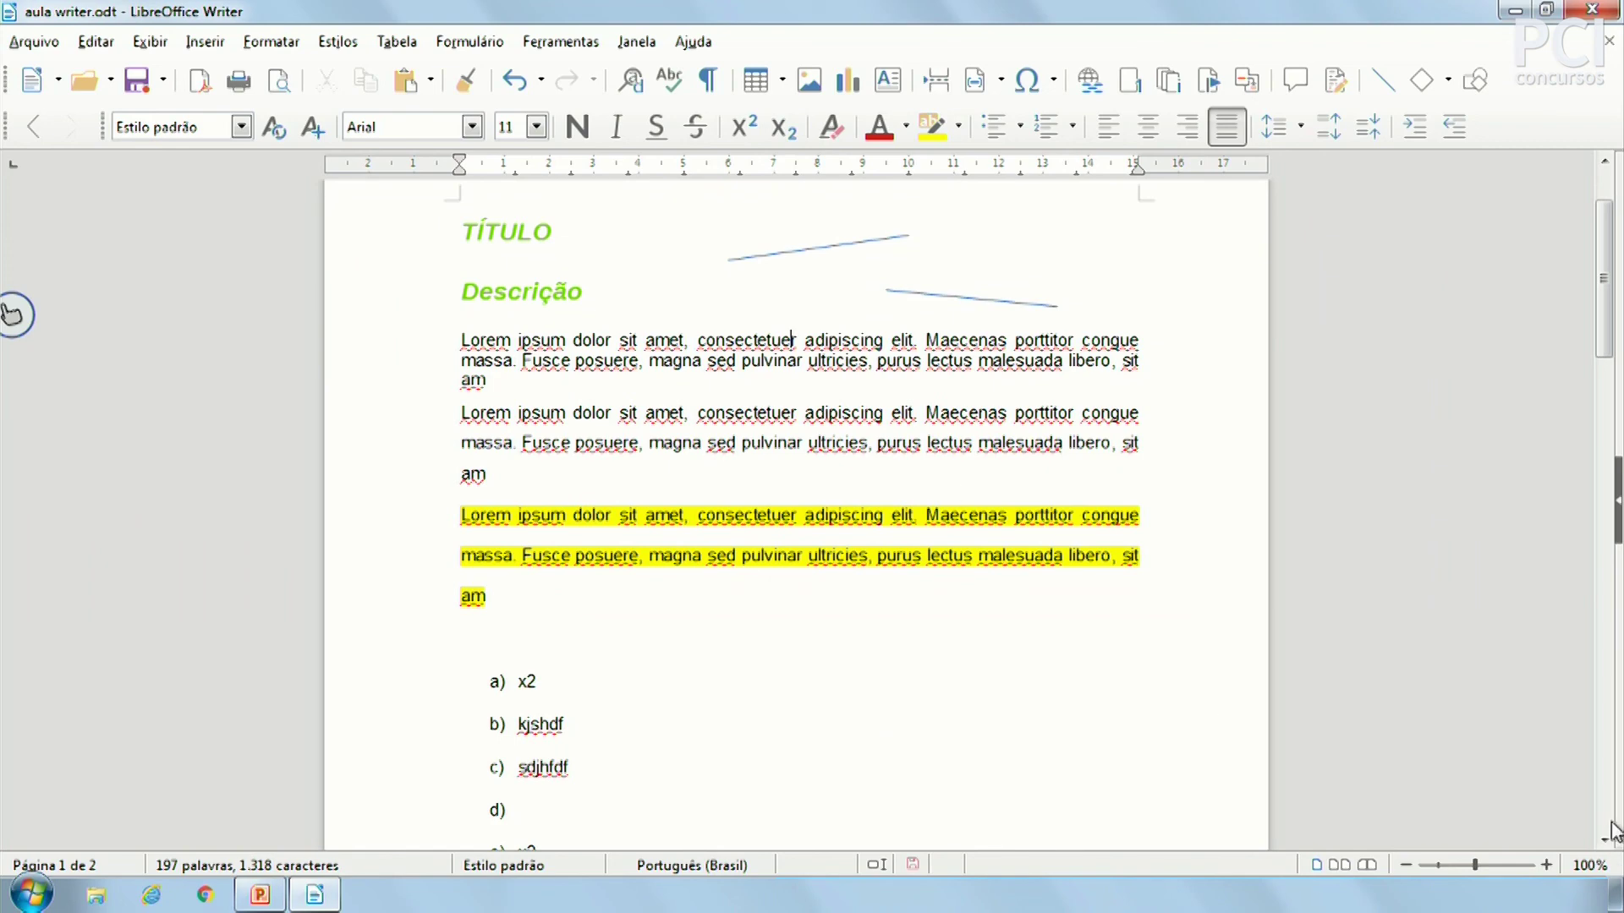
pyautogui.click(1547, 865)
pyautogui.click(1547, 865)
pyautogui.click(1547, 865)
pyautogui.click(1546, 865)
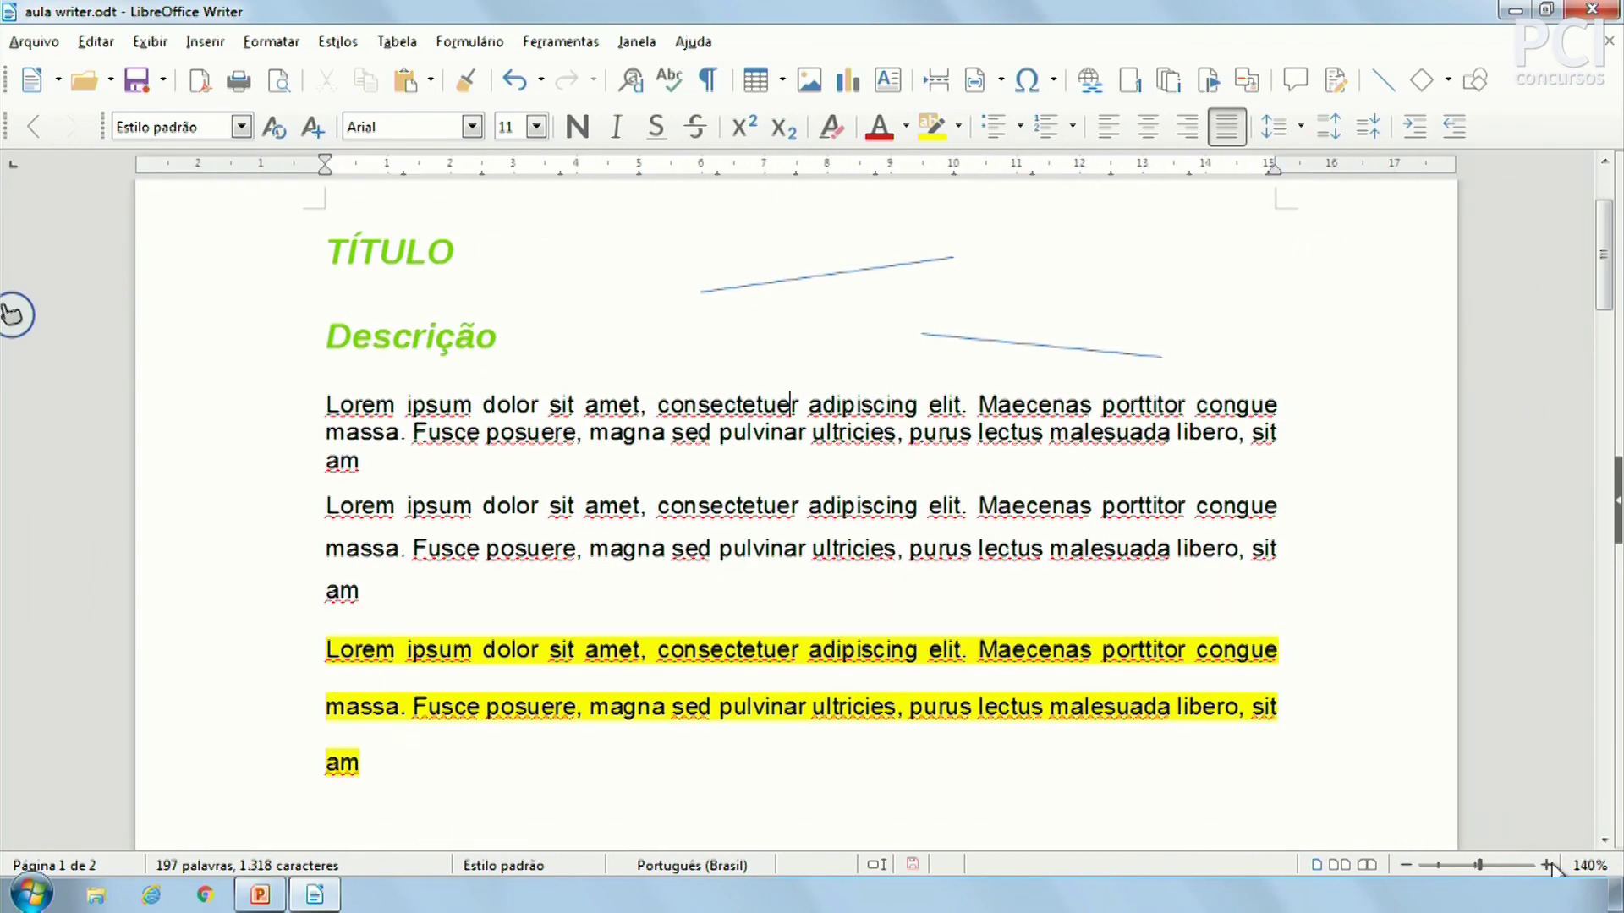
pyautogui.click(1330, 129)
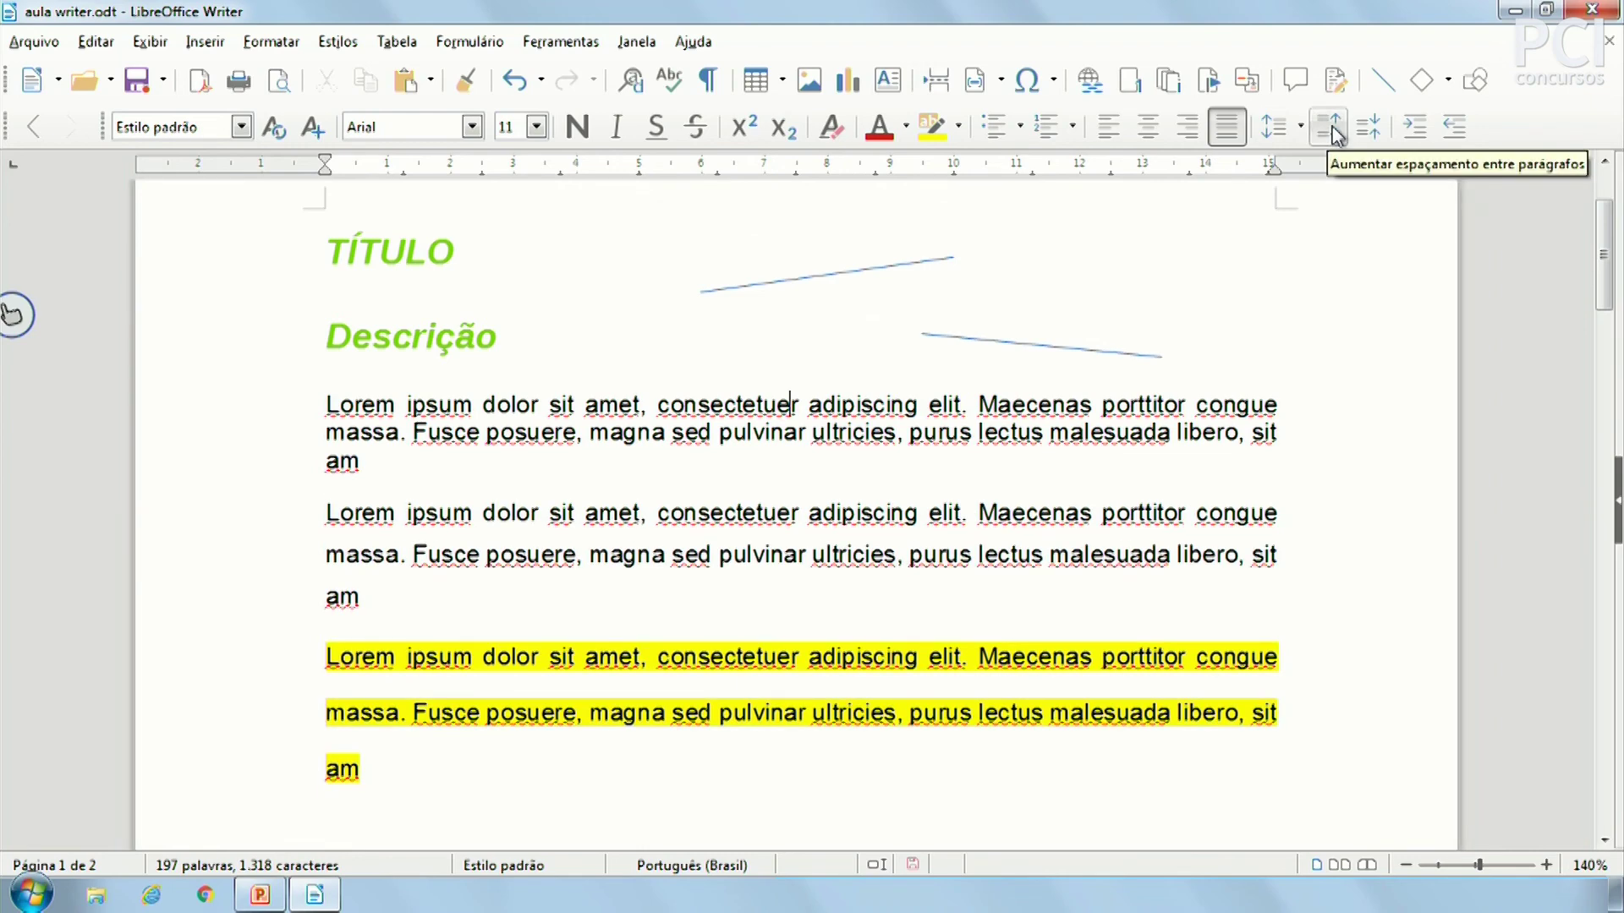
pyautogui.click(1330, 129)
pyautogui.click(1330, 128)
pyautogui.click(1330, 129)
pyautogui.click(1331, 129)
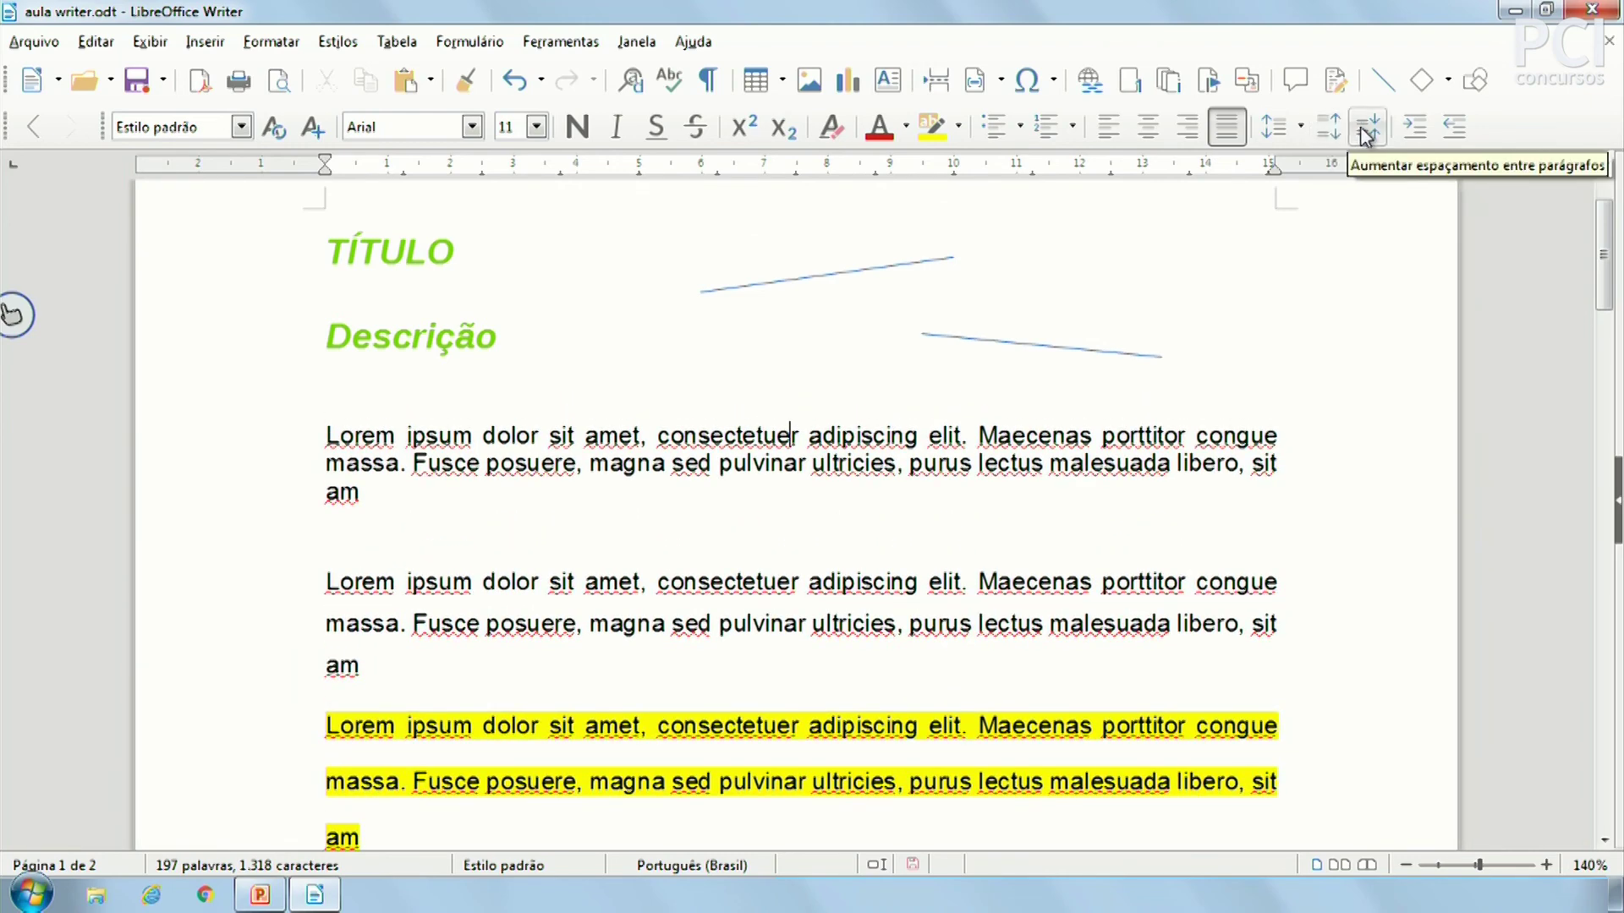
# Step: Decrease the paragraph spacing around the first Lorem ipsum paragraph by eight decrements
pyautogui.click(1370, 128)
pyautogui.click(1370, 129)
pyautogui.click(1374, 130)
pyautogui.click(1374, 131)
pyautogui.click(1374, 131)
pyautogui.click(1375, 130)
pyautogui.click(1374, 131)
pyautogui.click(1375, 131)
# Step: Increase the first Lorem ipsum paragraph's spacing by four increments and reduce it again by four
pyautogui.click(1324, 131)
pyautogui.click(1324, 131)
pyautogui.click(1326, 131)
pyautogui.click(1327, 132)
pyautogui.click(1366, 128)
pyautogui.click(1366, 129)
pyautogui.click(1366, 128)
pyautogui.click(1366, 129)
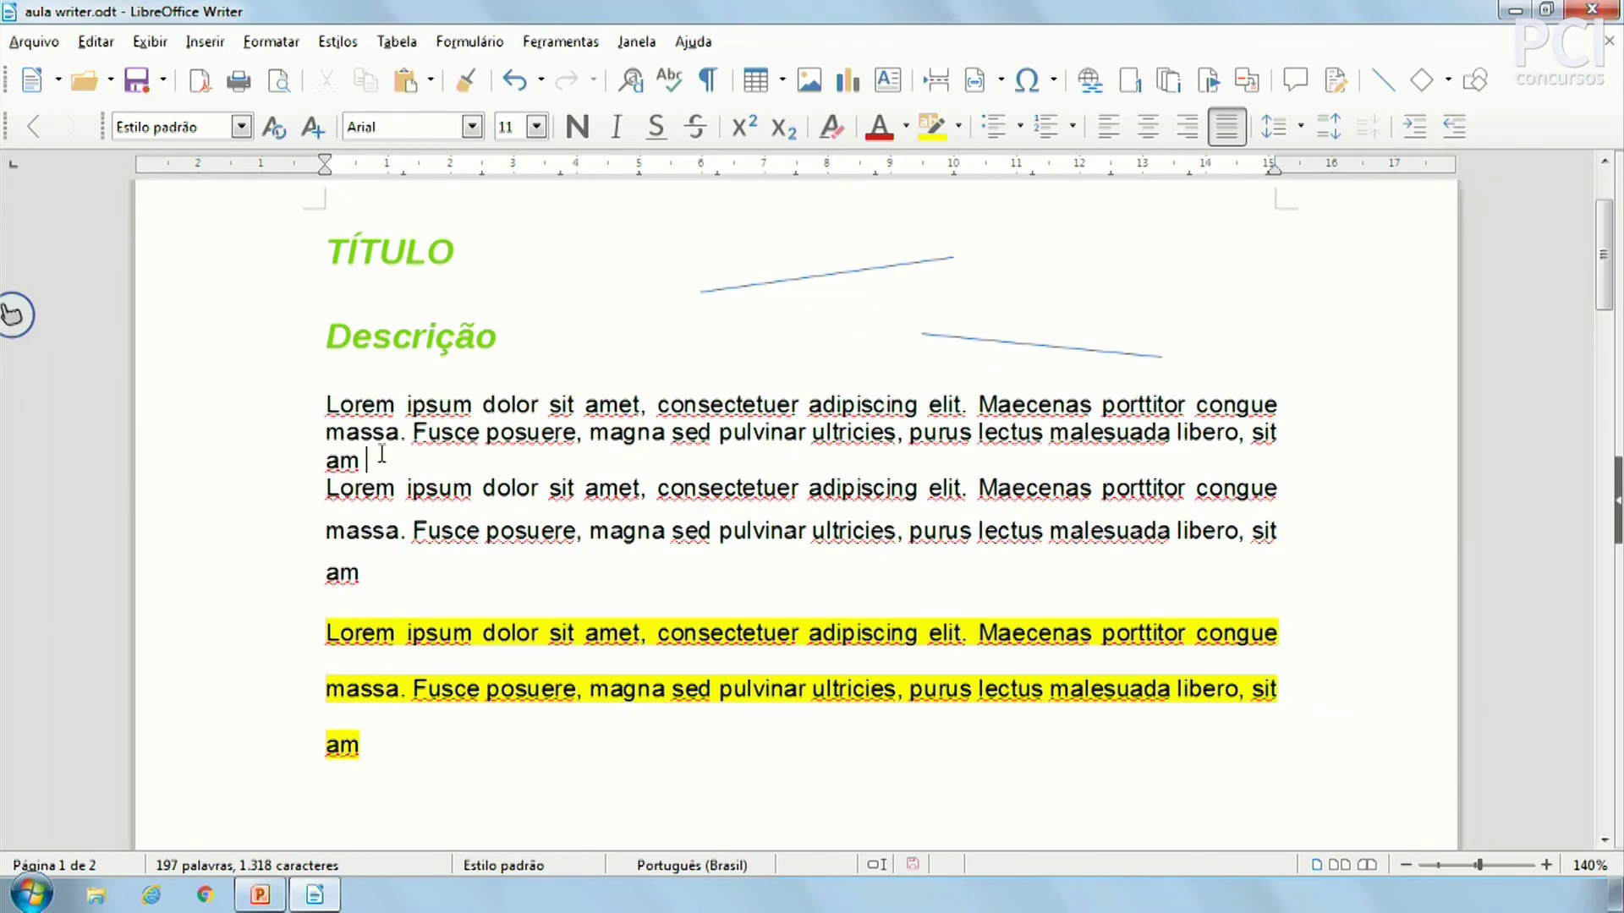
pyautogui.click(537, 430)
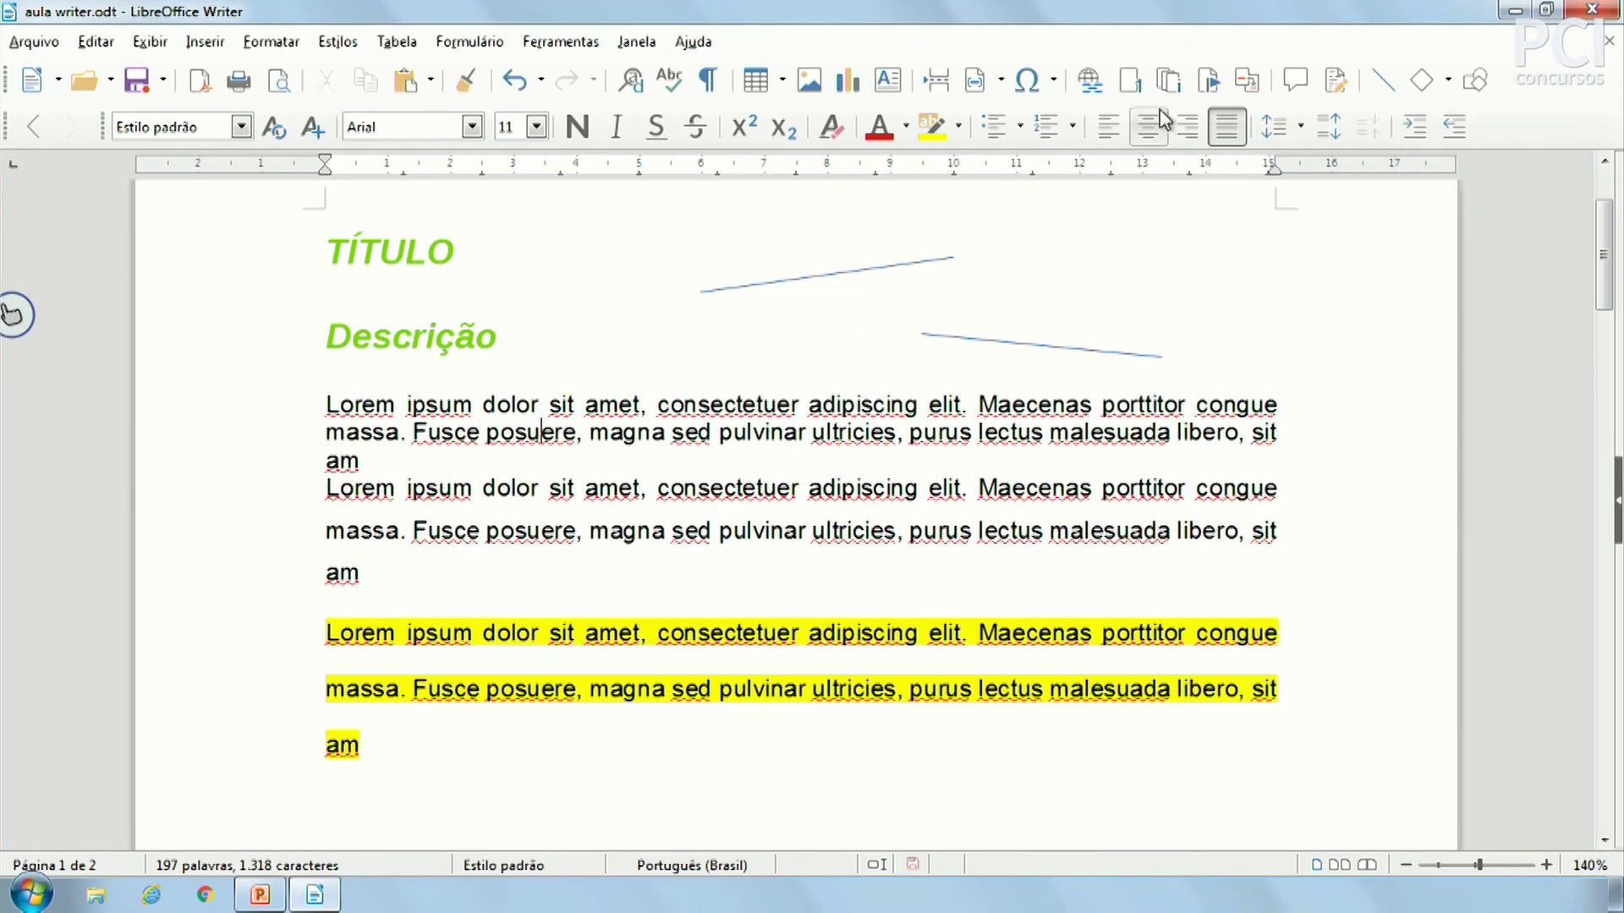
# Step: Increase the paragraph spacing around the first Lorem ipsum paragraph by six increments
pyautogui.click(1328, 131)
pyautogui.click(1326, 133)
pyautogui.click(1326, 133)
pyautogui.click(1327, 132)
pyautogui.click(1327, 133)
pyautogui.click(1326, 133)
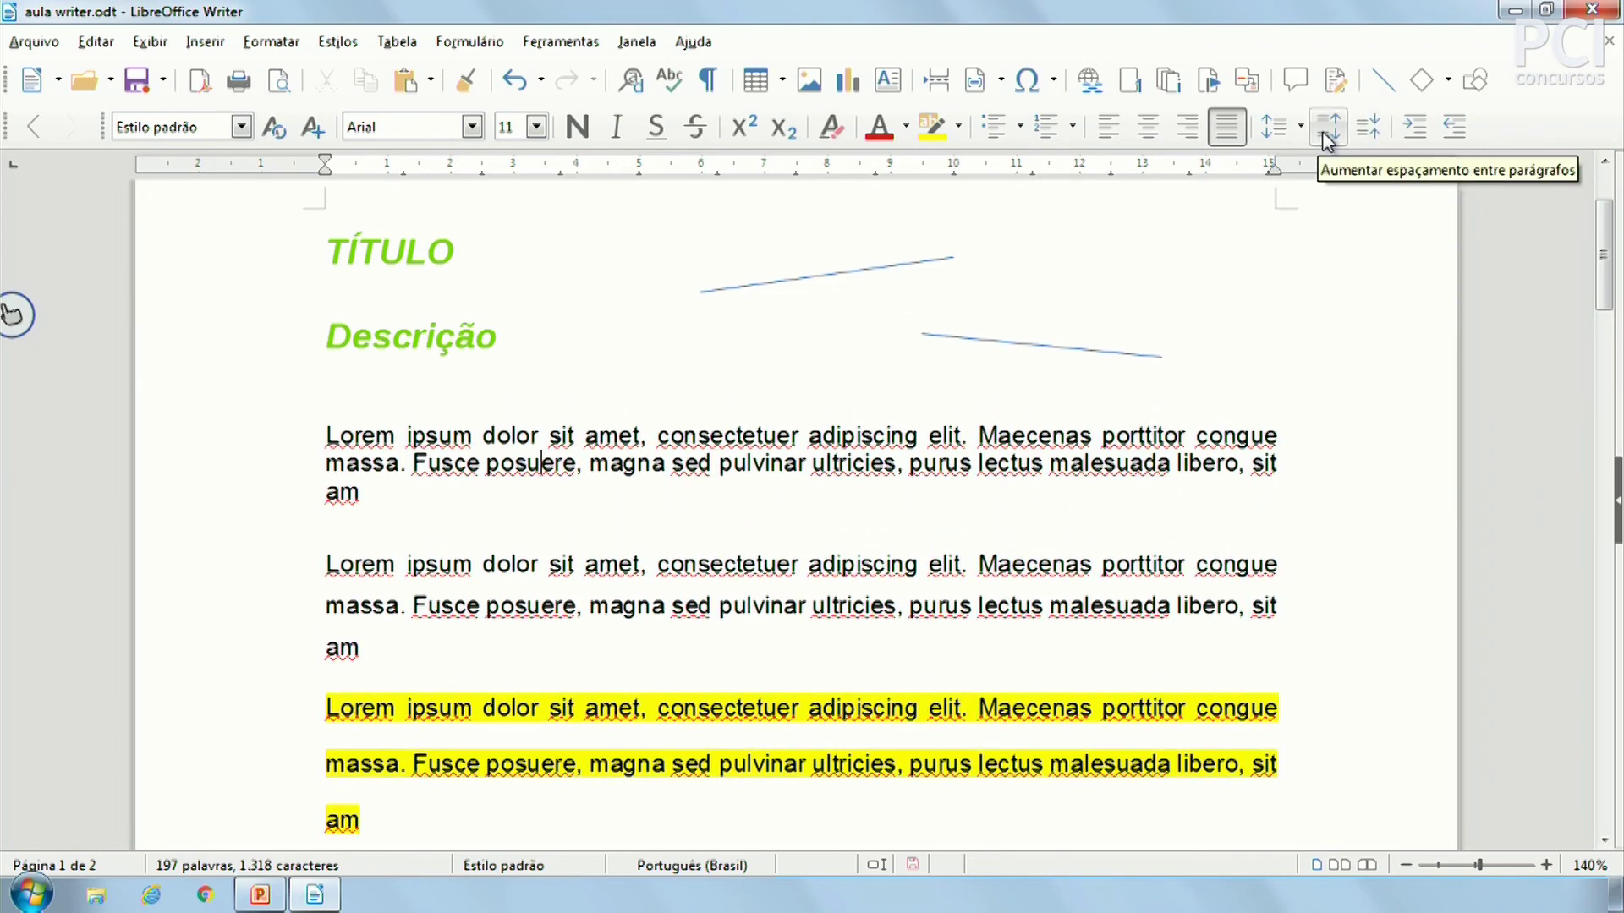
# Step: Decrease the paragraph spacing around the first Lorem ipsum paragraph by six decrements
pyautogui.click(1366, 132)
pyautogui.click(1367, 131)
pyautogui.click(1366, 131)
pyautogui.click(1366, 131)
pyautogui.click(1367, 131)
pyautogui.click(1367, 131)
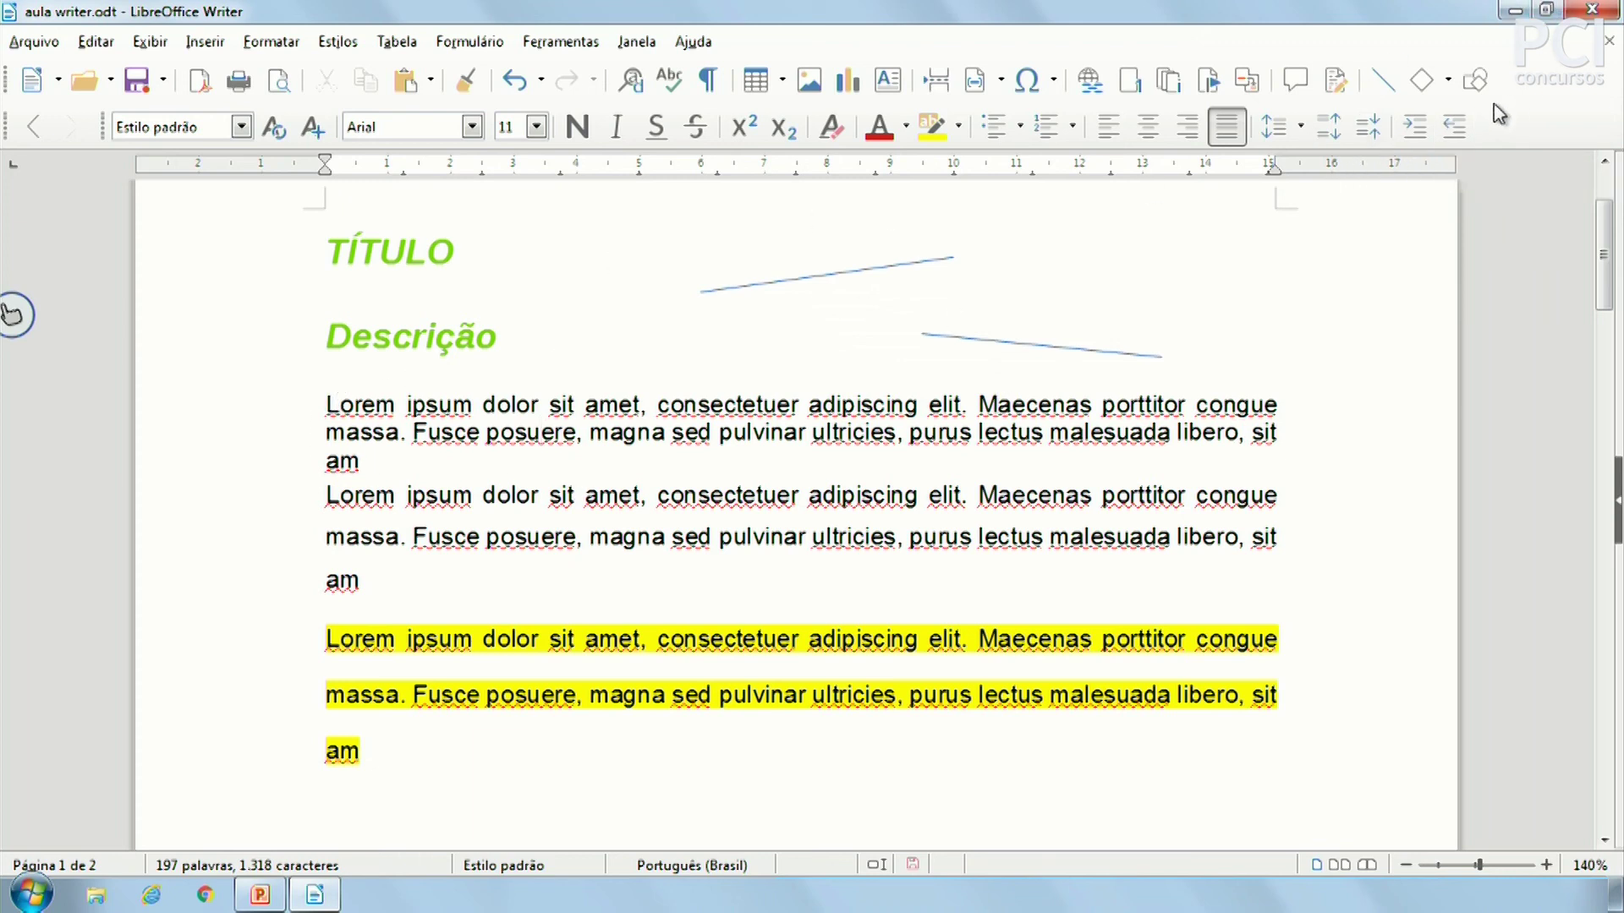
# Step: Increase the left indent of the first Lorem ipsum paragraph by three increments
pyautogui.click(1417, 126)
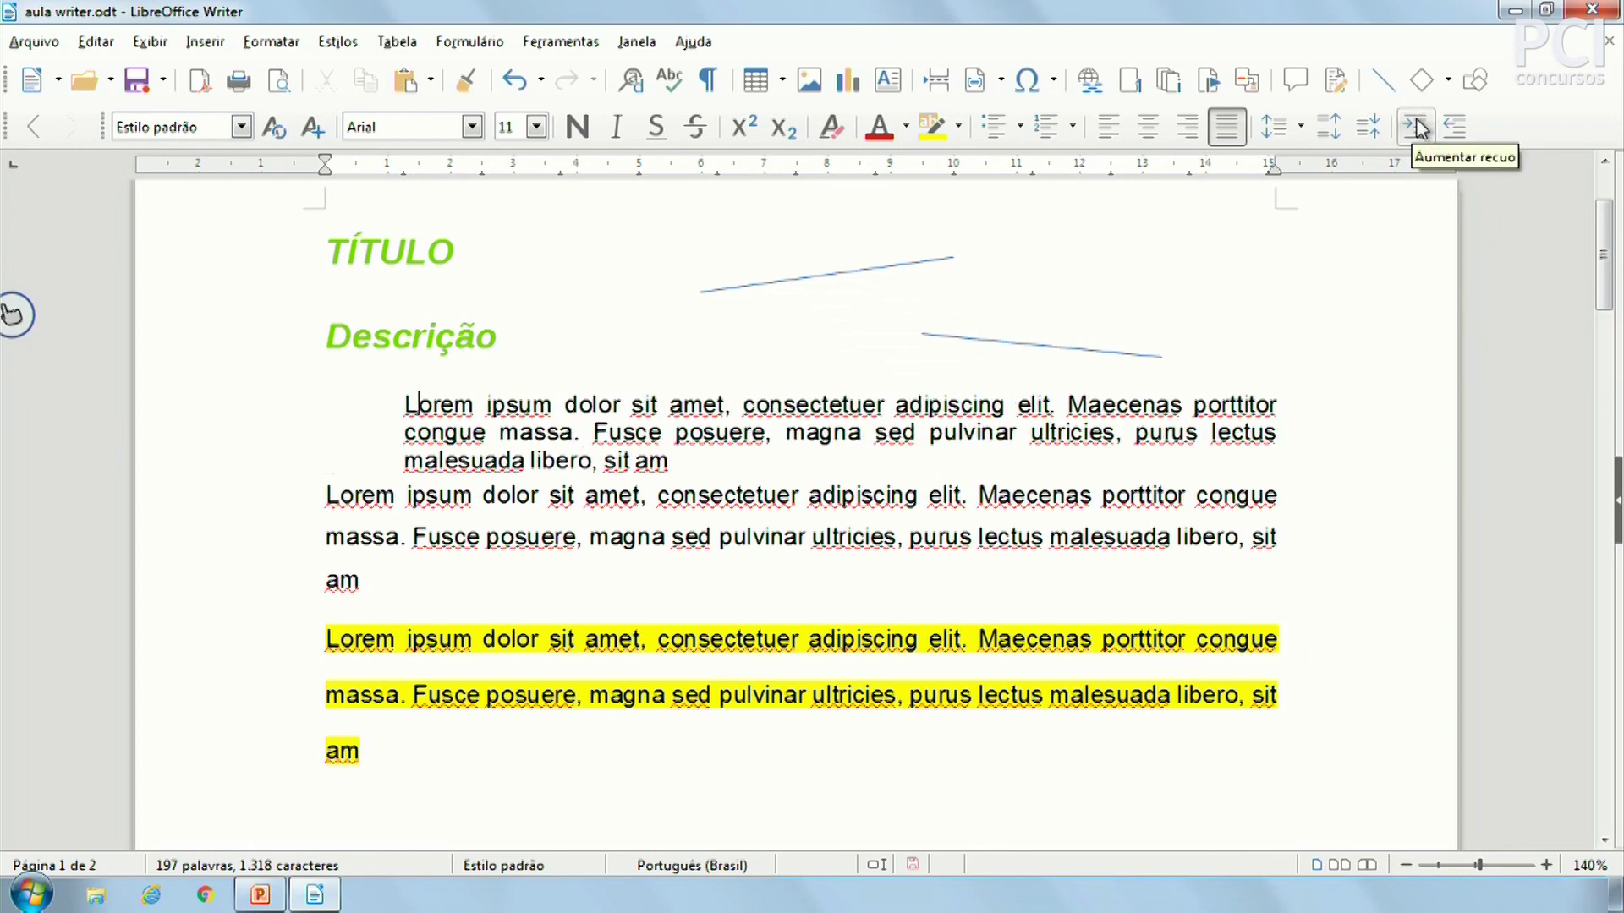
pyautogui.click(1418, 127)
pyautogui.click(1417, 127)
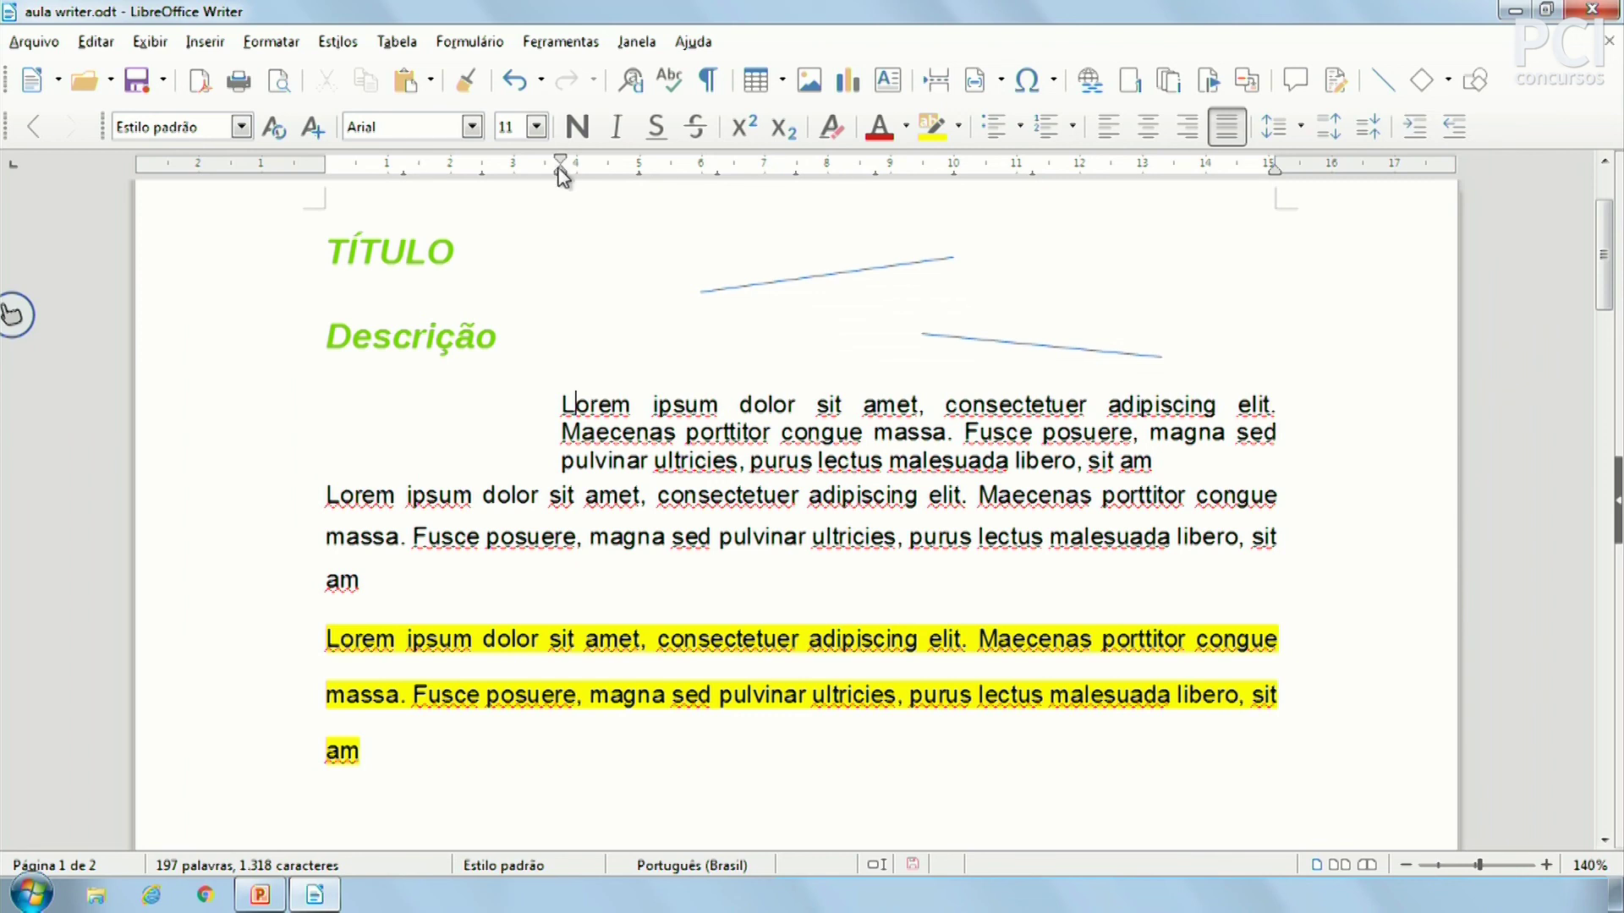
# Step: Return the first Lorem ipsum paragraph's left indent to 0 cm and indent only its first line by about 1.5 cm
pyautogui.moveTo(561, 172)
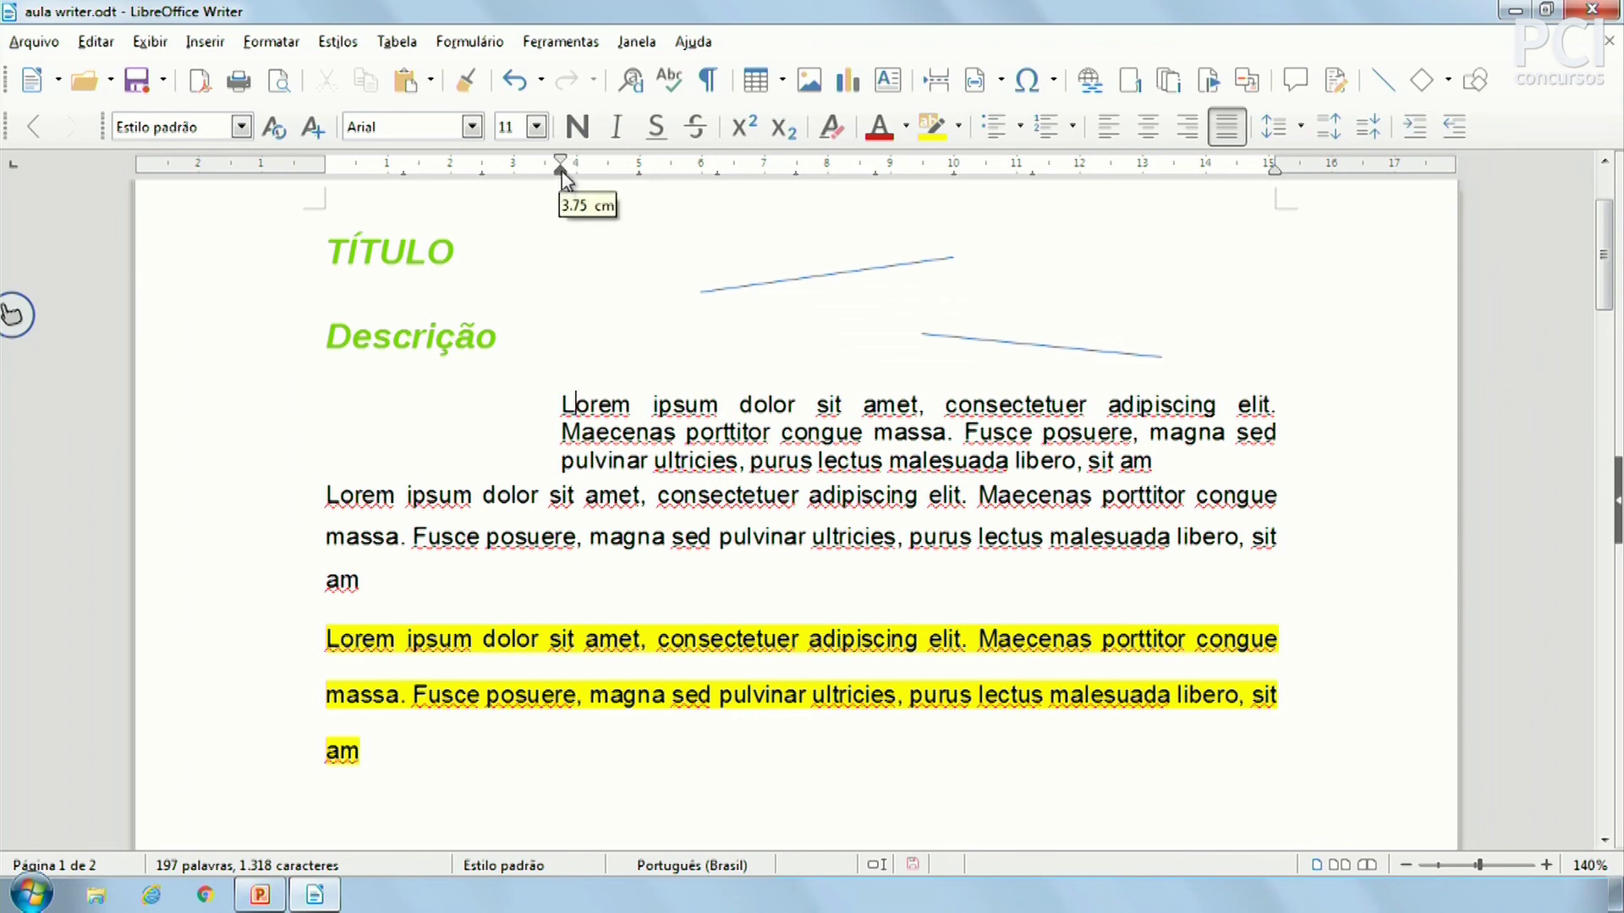
pyautogui.moveTo(561, 172); pyautogui.dragTo(324, 179)
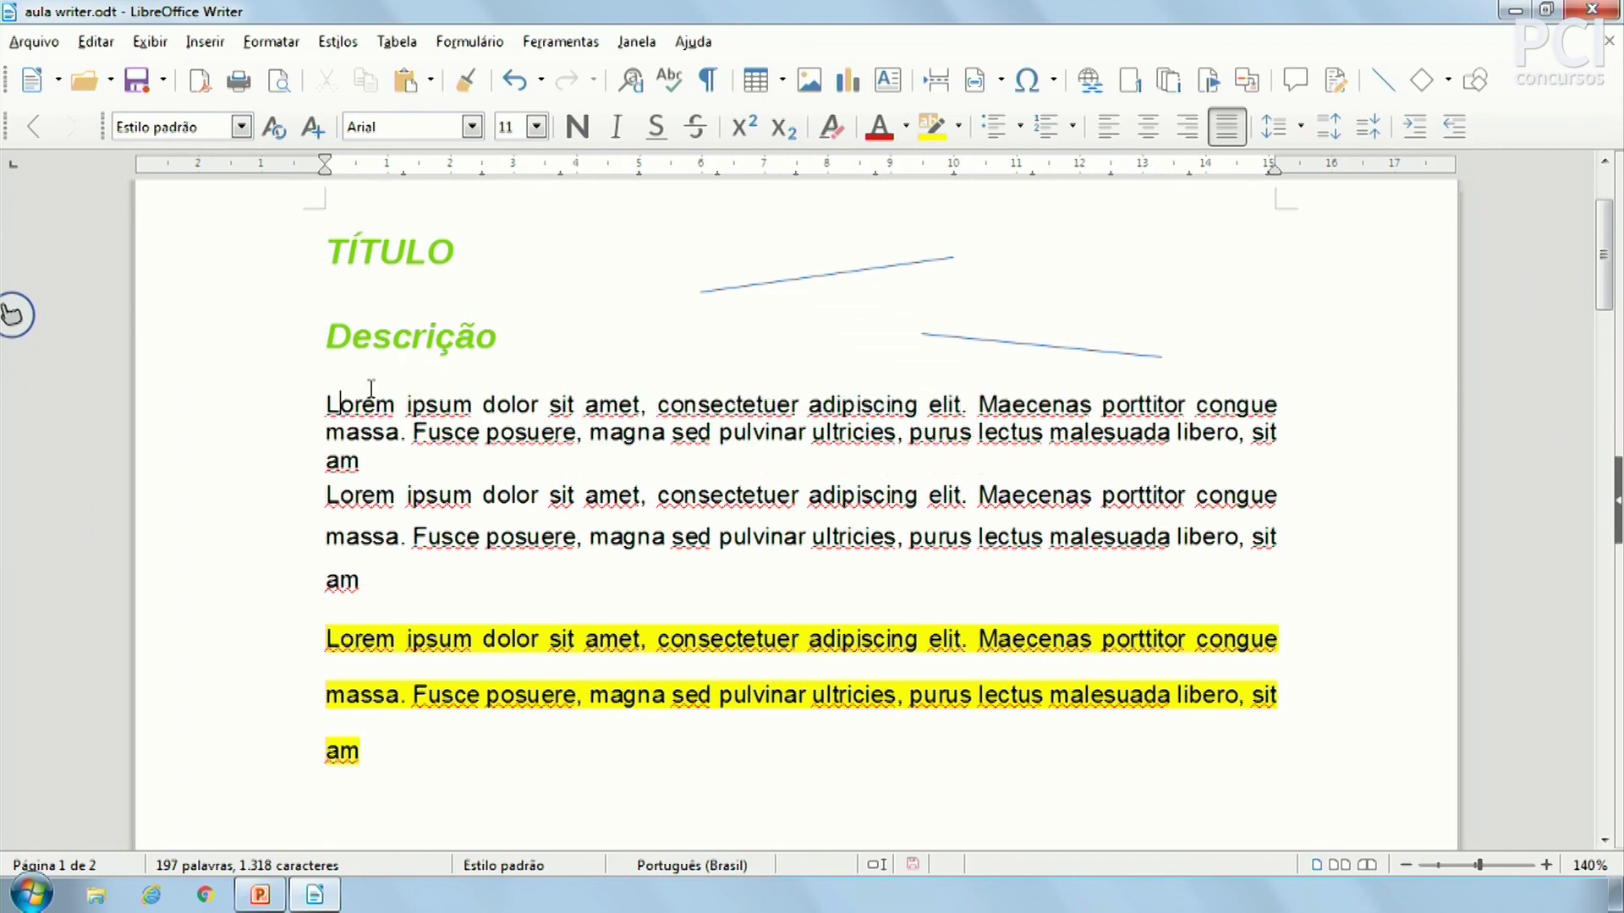
pyautogui.moveTo(327, 169)
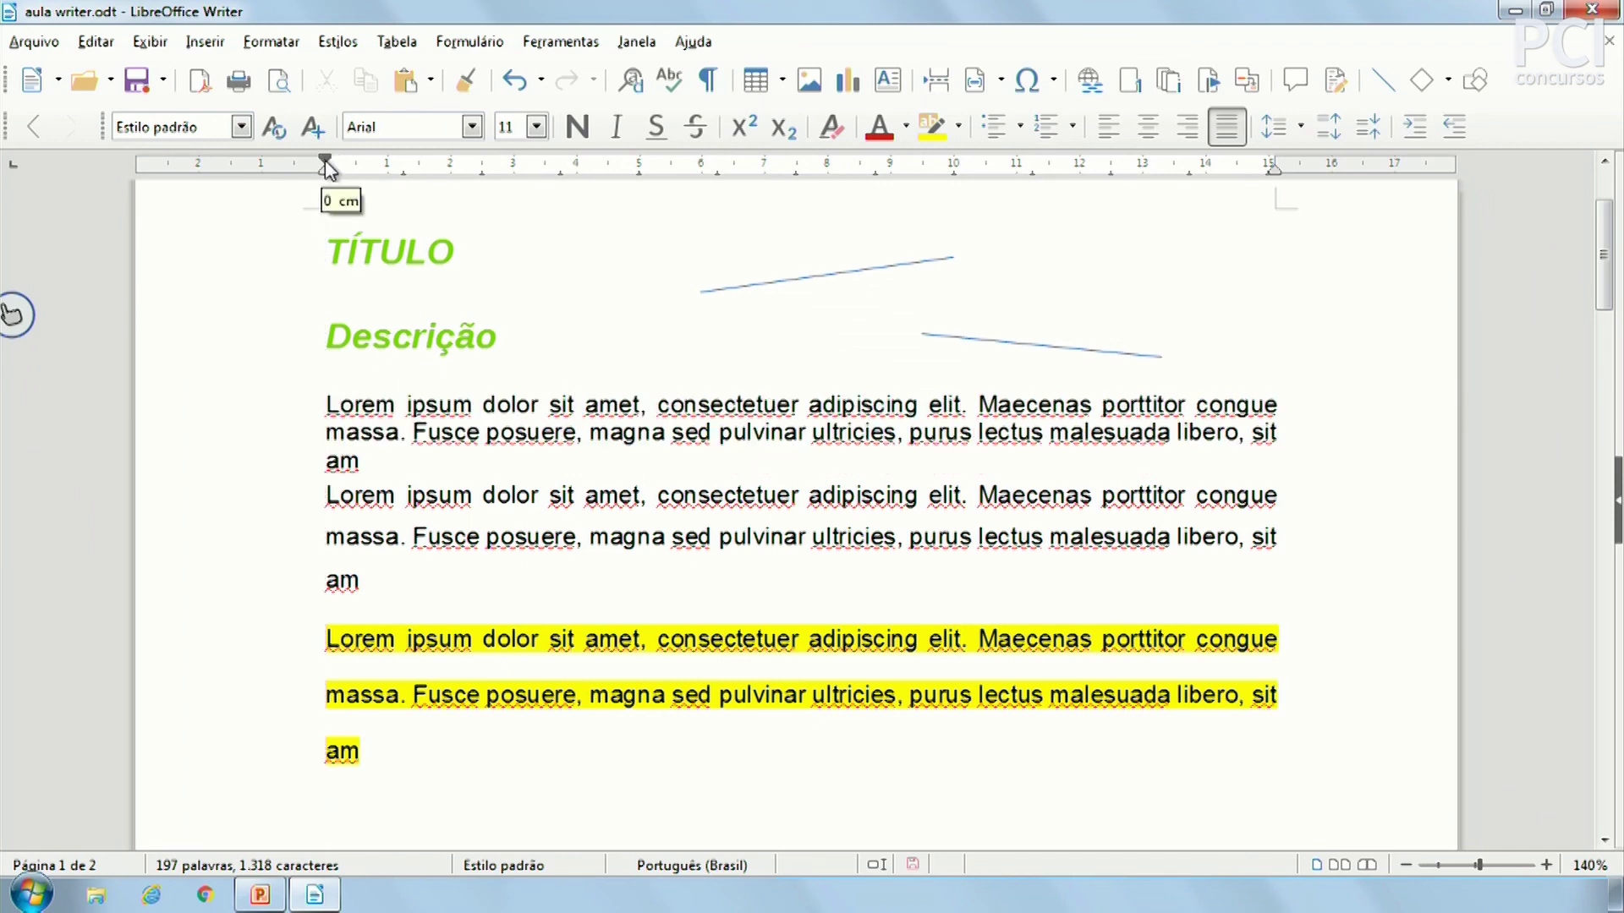
pyautogui.moveTo(326, 160)
pyautogui.mouseDown()
pyautogui.moveTo(434, 161)
pyautogui.moveTo(389, 161)
pyautogui.moveTo(418, 161)
pyautogui.mouseUp()
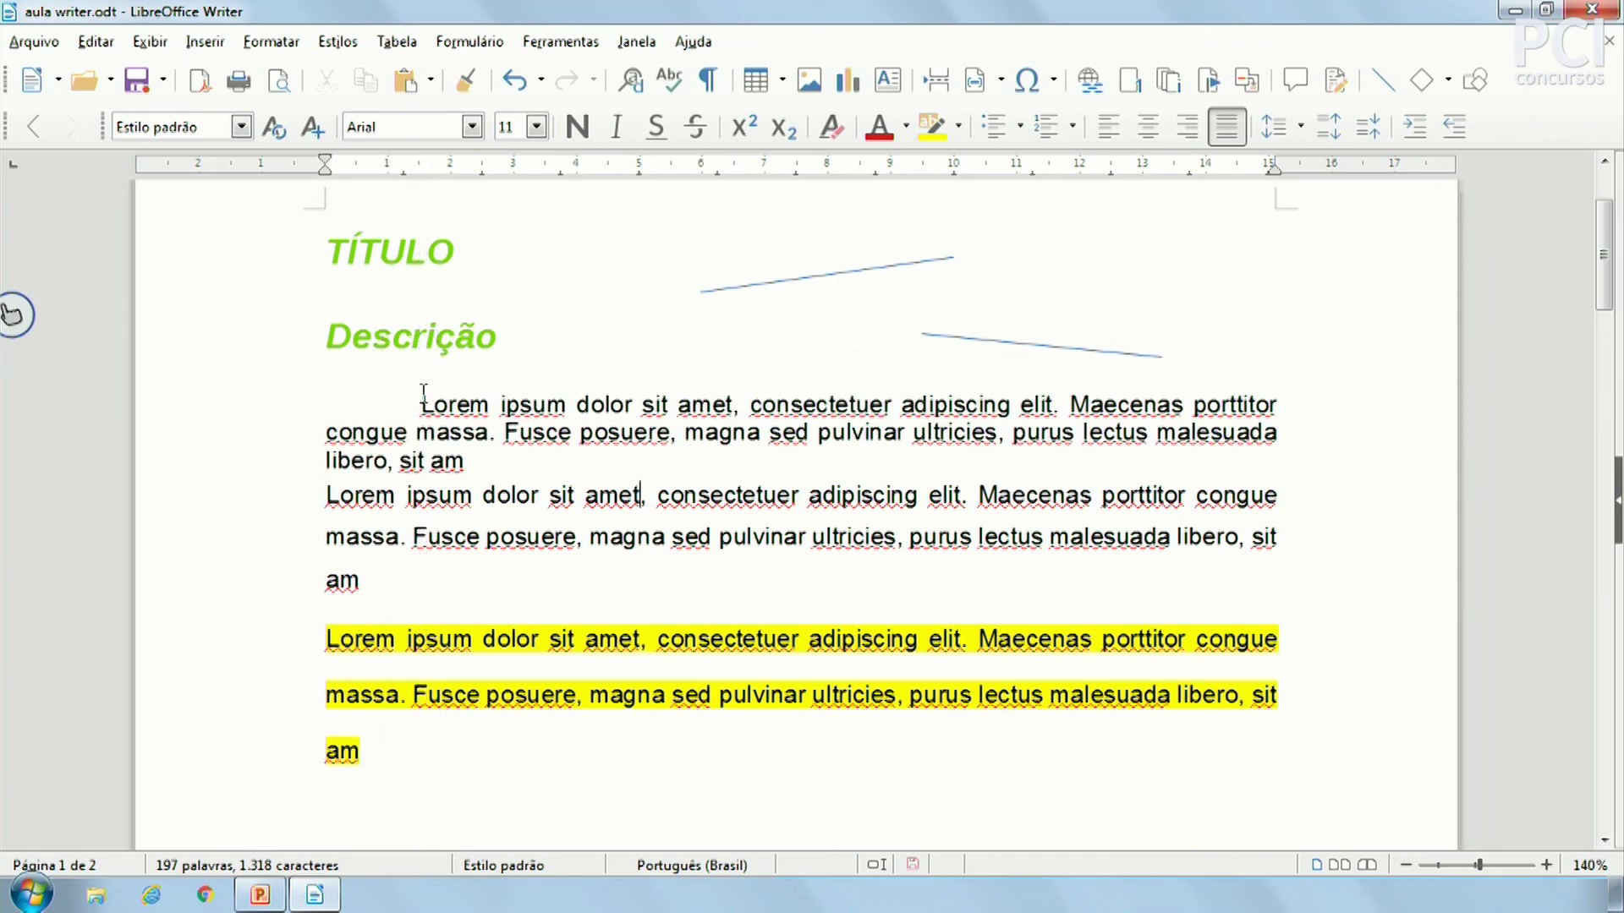
pyautogui.click(478, 403)
# Step: Demote the lettered list item "kjshdf" to the second level and "sdjhfdf" to the third level
pyautogui.scroll(-5, 664, 471)
pyautogui.scroll(-1, 664, 471)
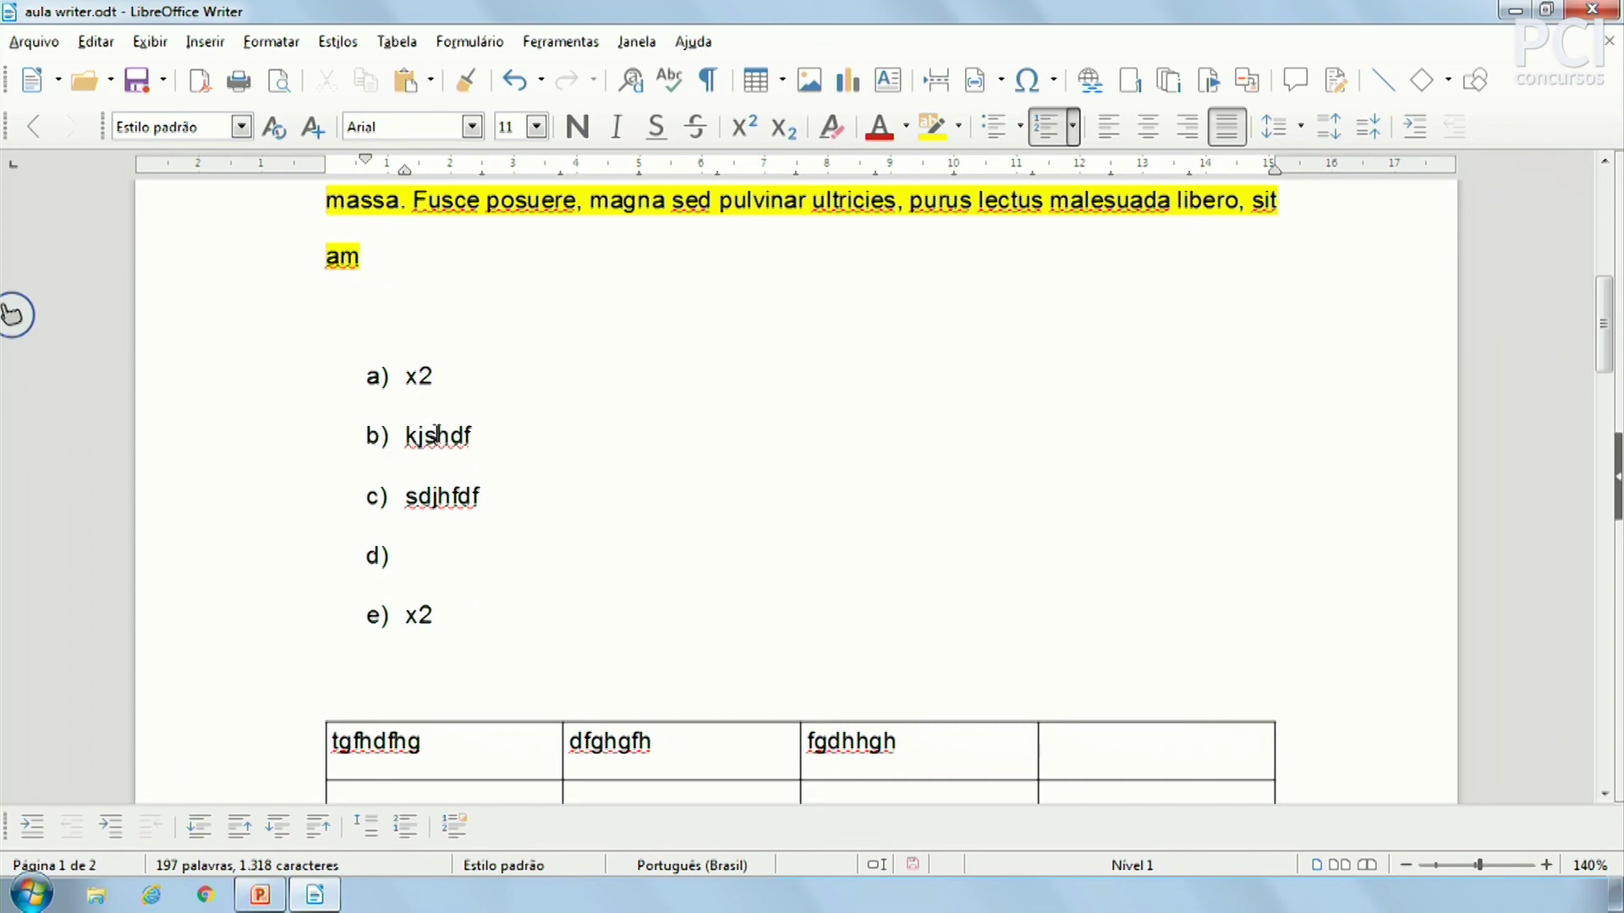
pyautogui.click(1419, 127)
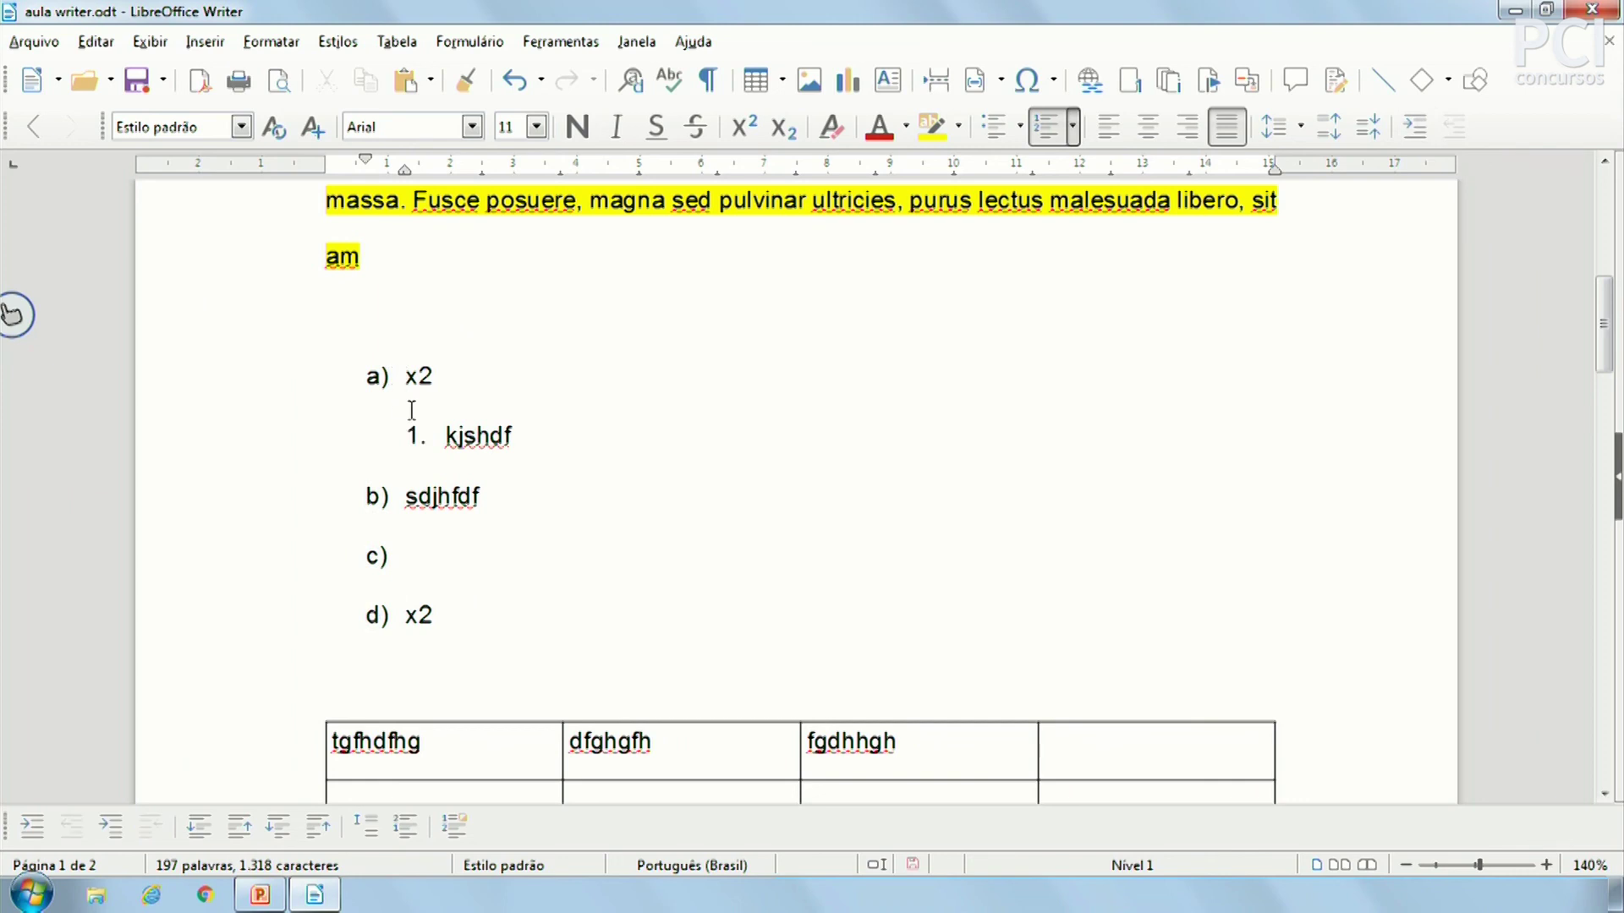
pyautogui.click(452, 435)
pyautogui.click(452, 497)
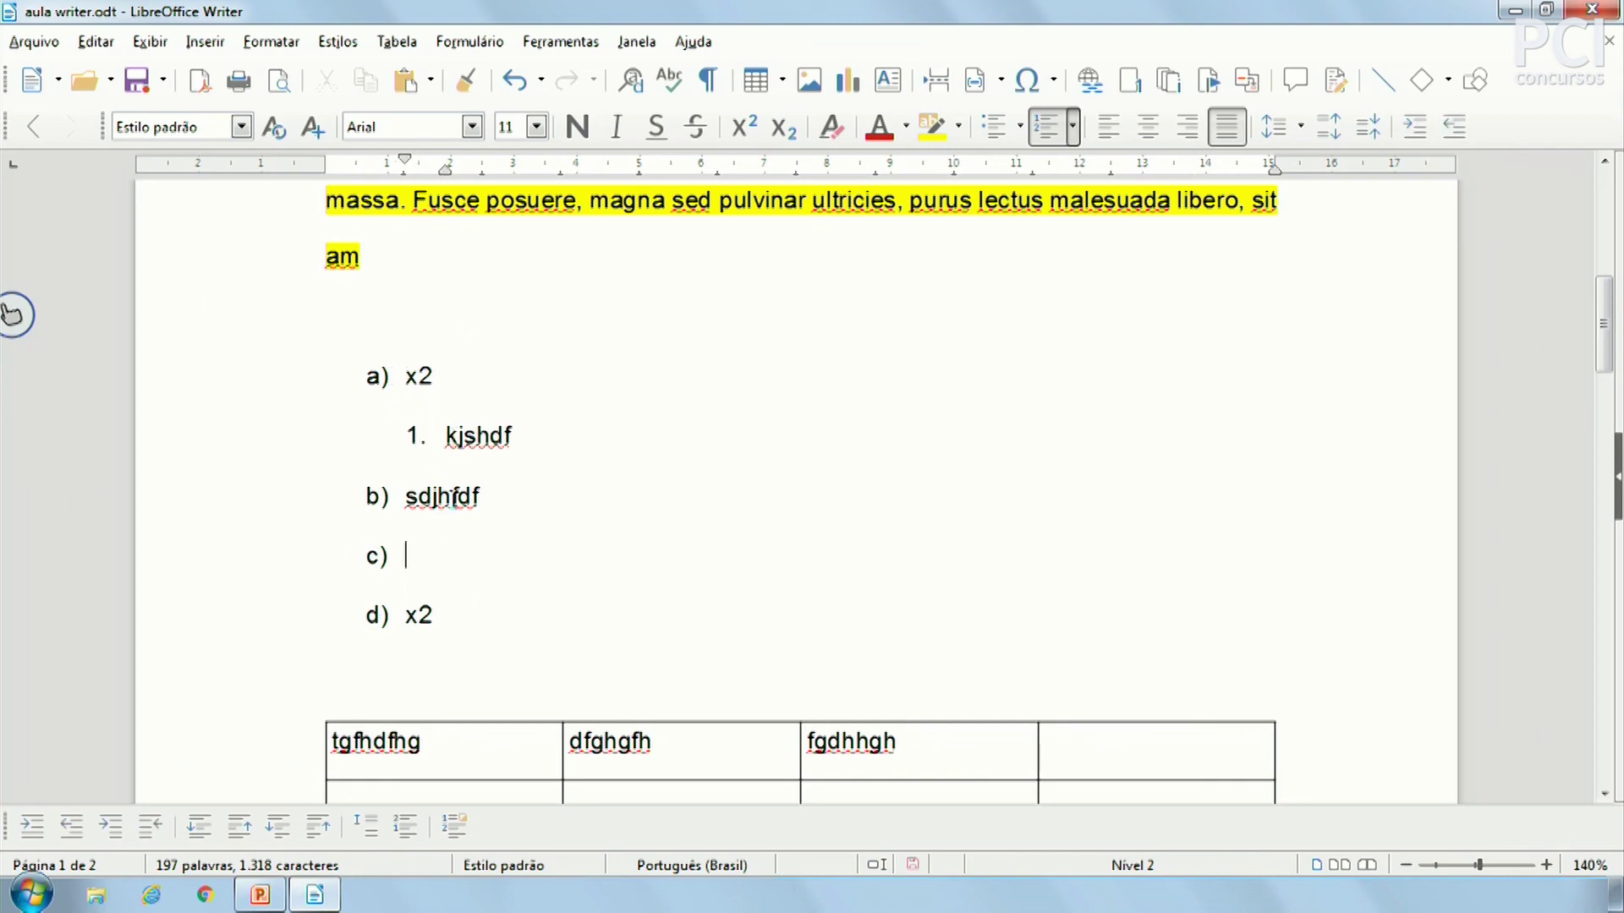
pyautogui.click(1411, 127)
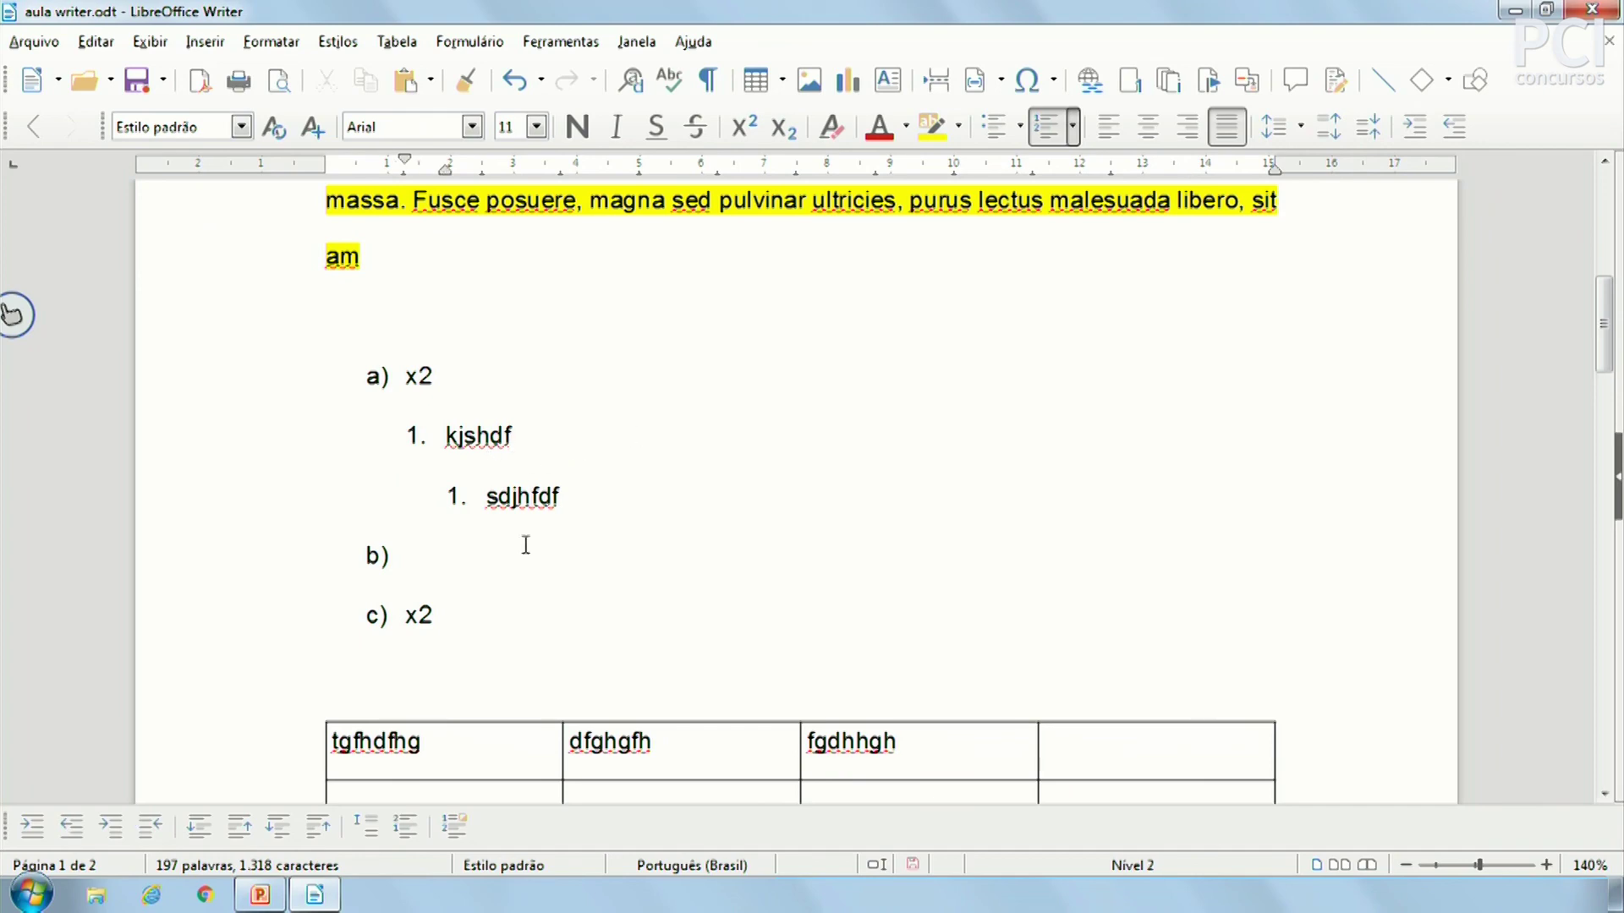
pyautogui.scroll(4, 598, 454)
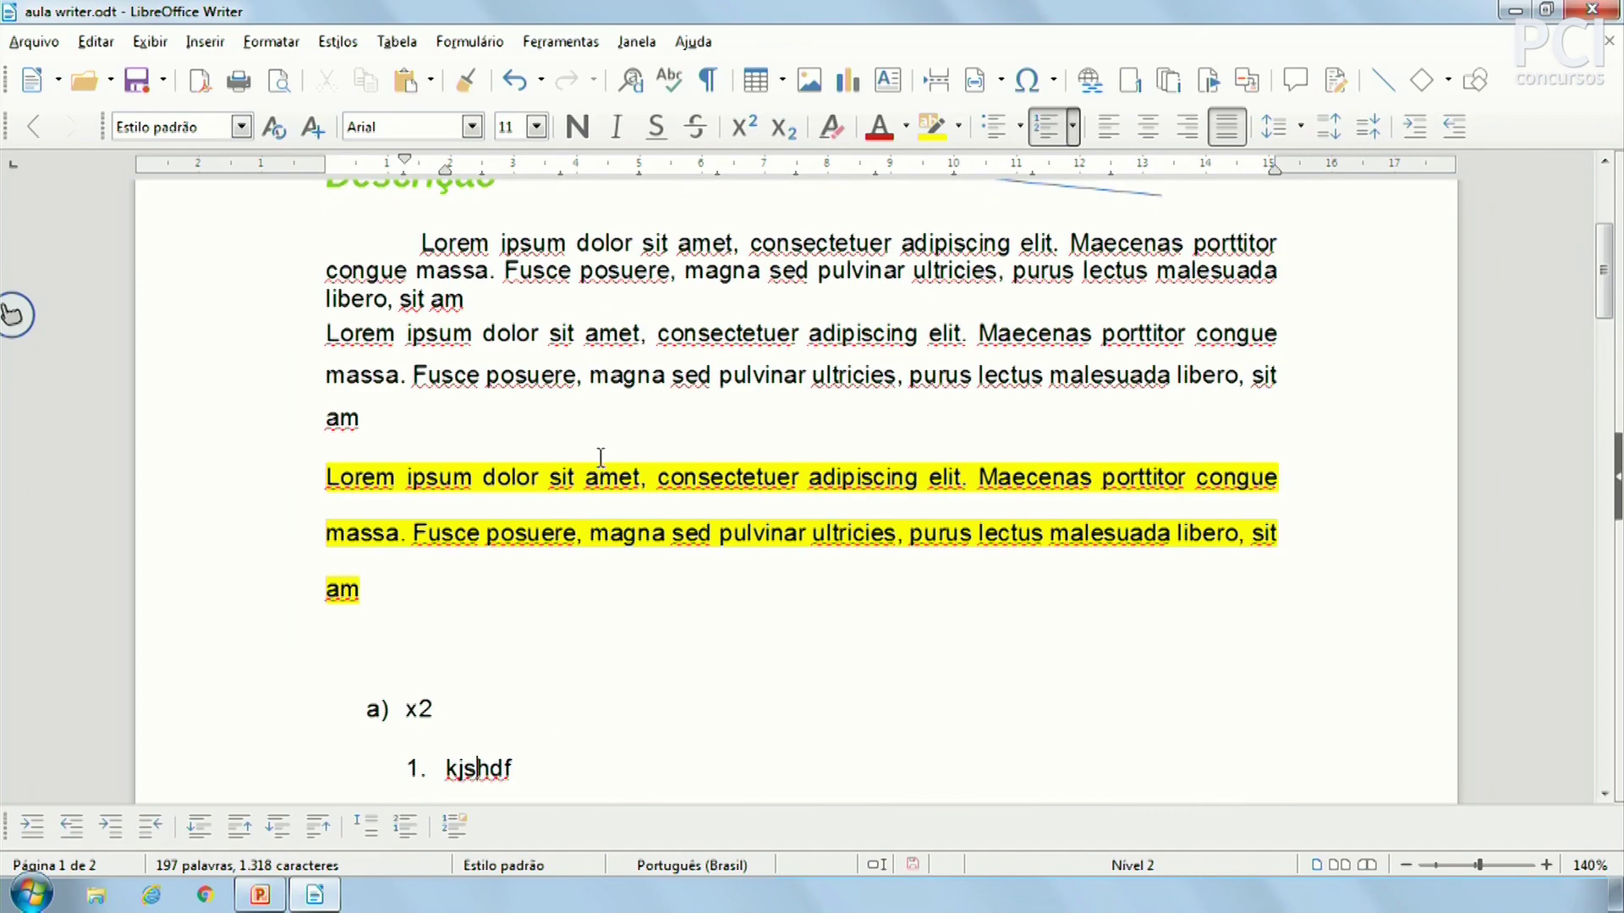
pyautogui.scroll(-3, 627, 732)
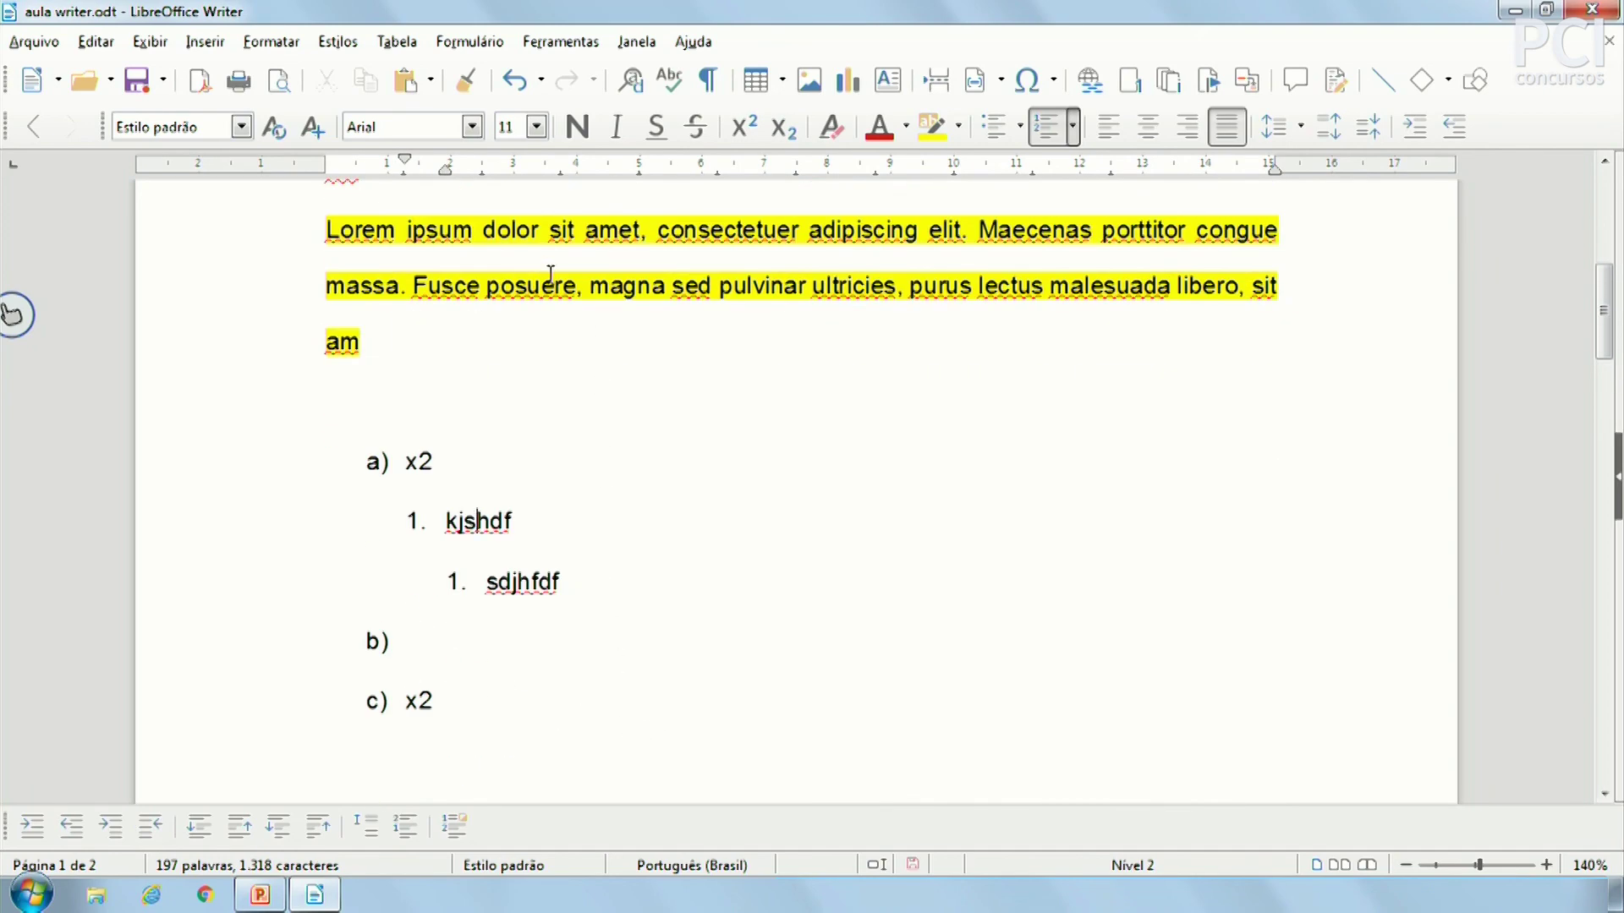
pyautogui.moveTo(446, 517); pyautogui.dragTo(512, 561)
pyautogui.click(574, 566)
pyautogui.click(1428, 135)
pyautogui.scroll(5, 583, 550)
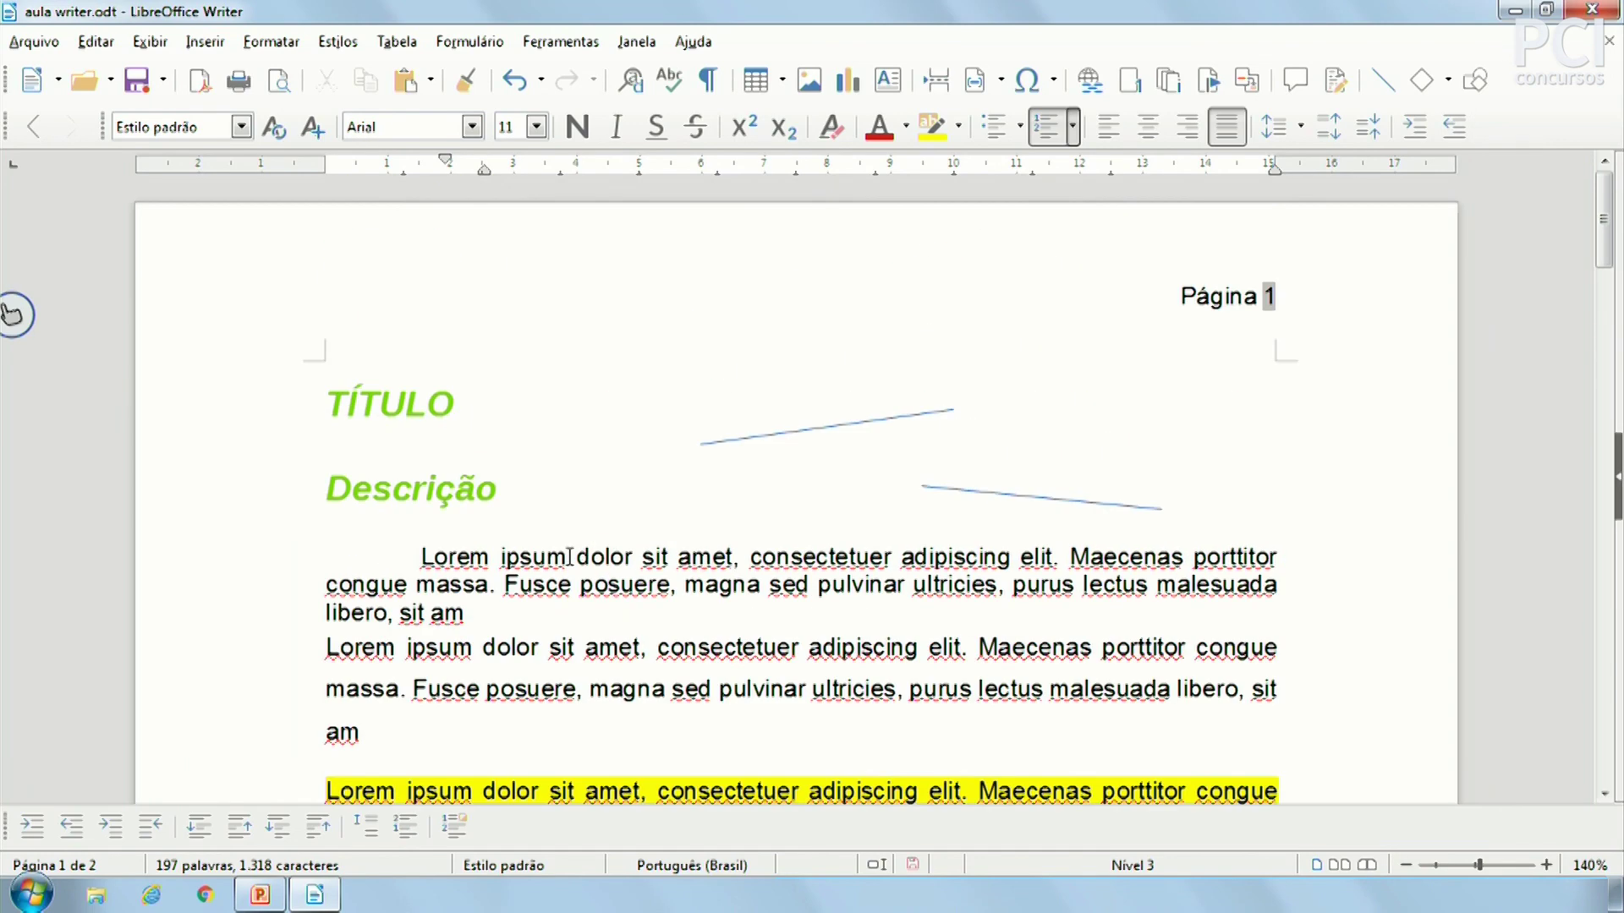
pyautogui.click(707, 550)
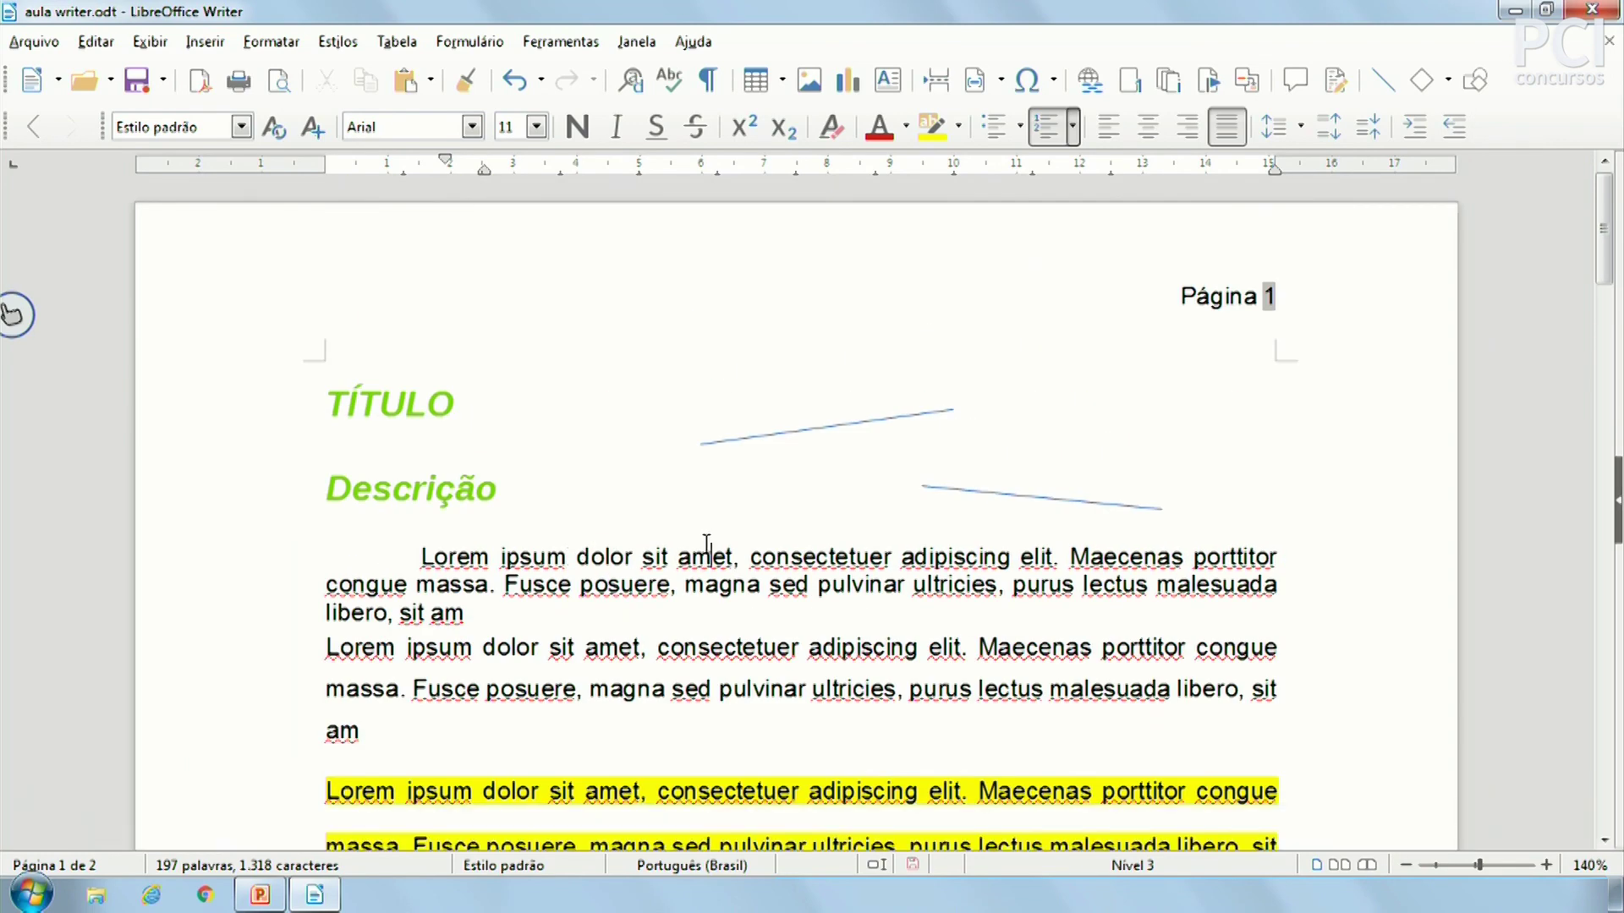